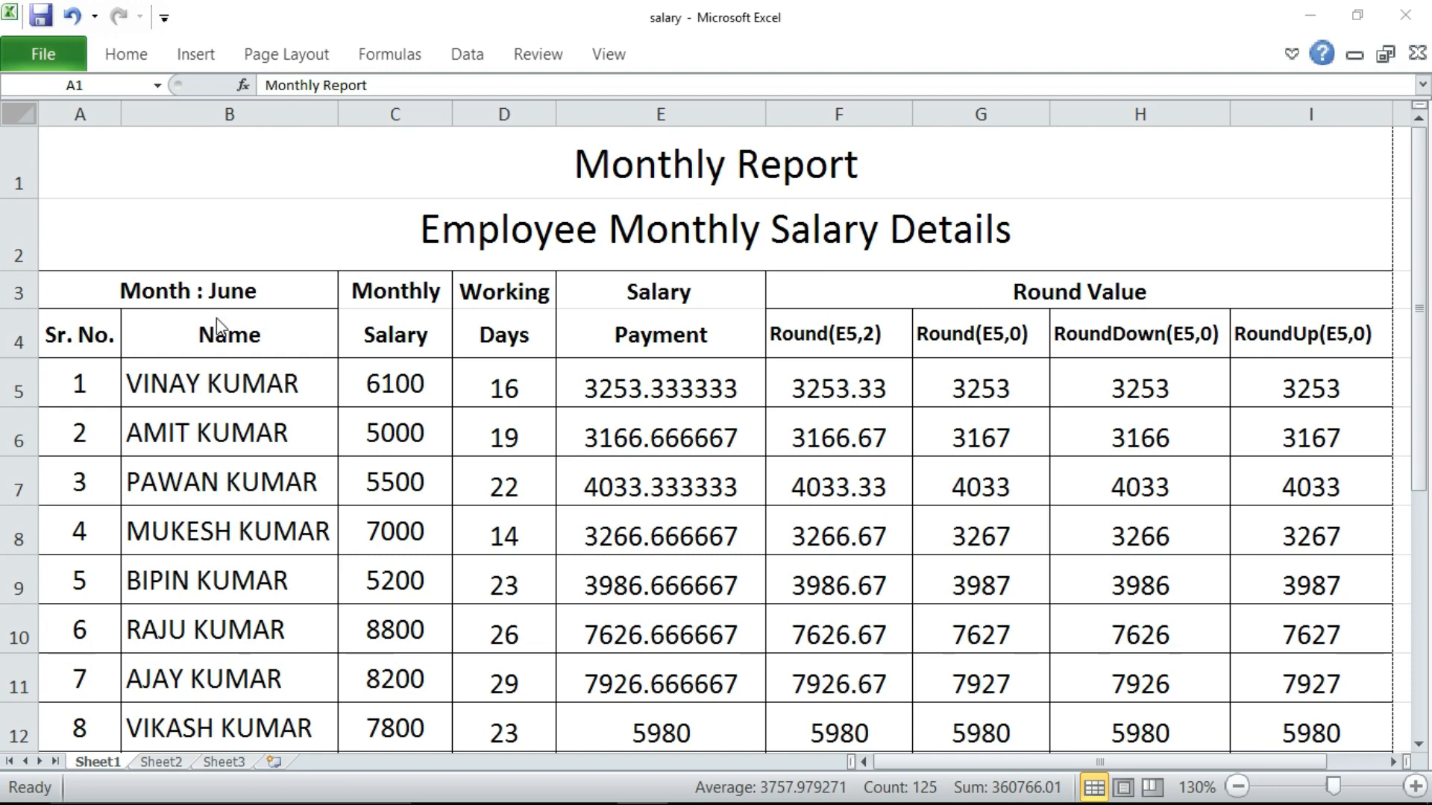
Step: Examine the first employee's name, monthly salary, working days and salary payment formula in row 5
click(273, 394)
click(273, 394)
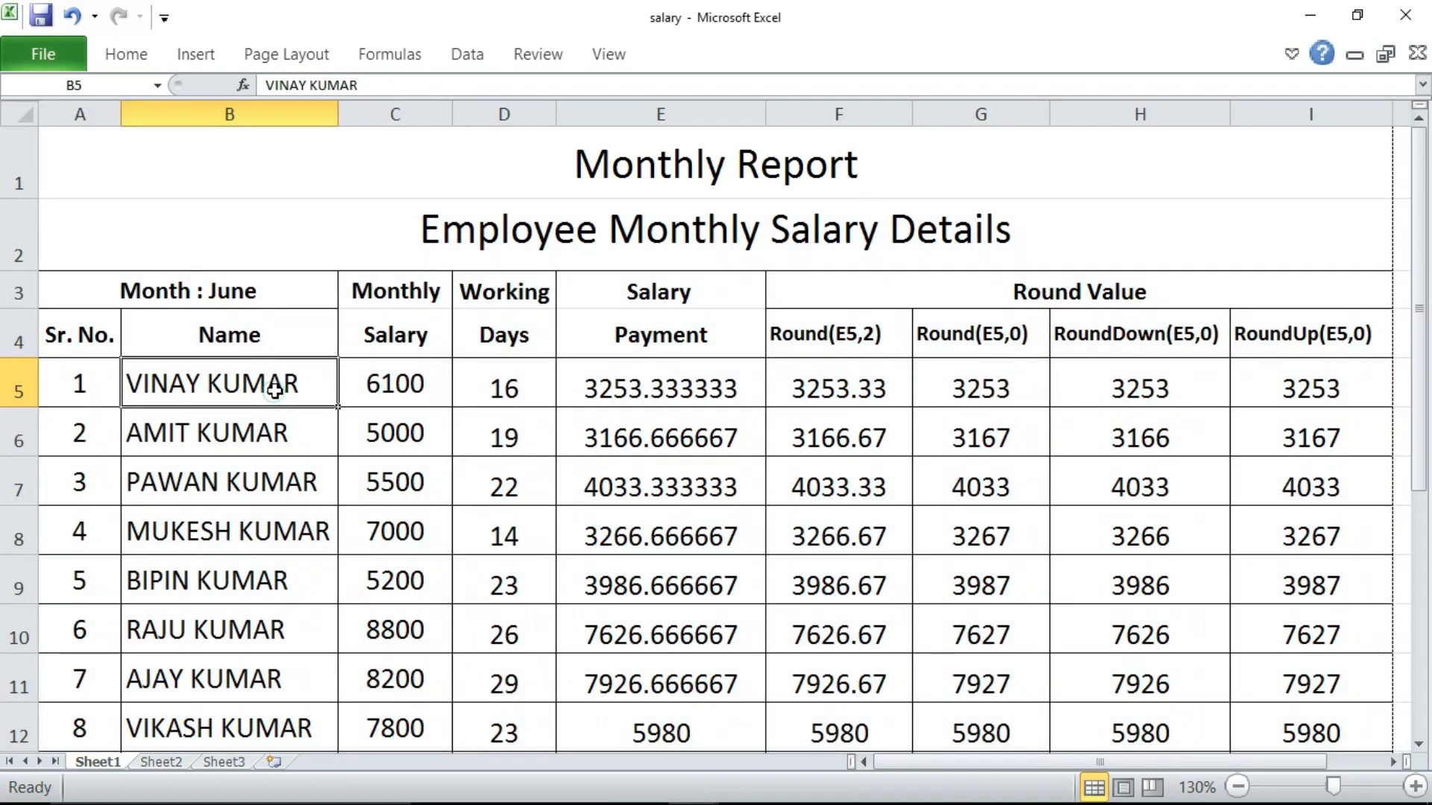
click(384, 389)
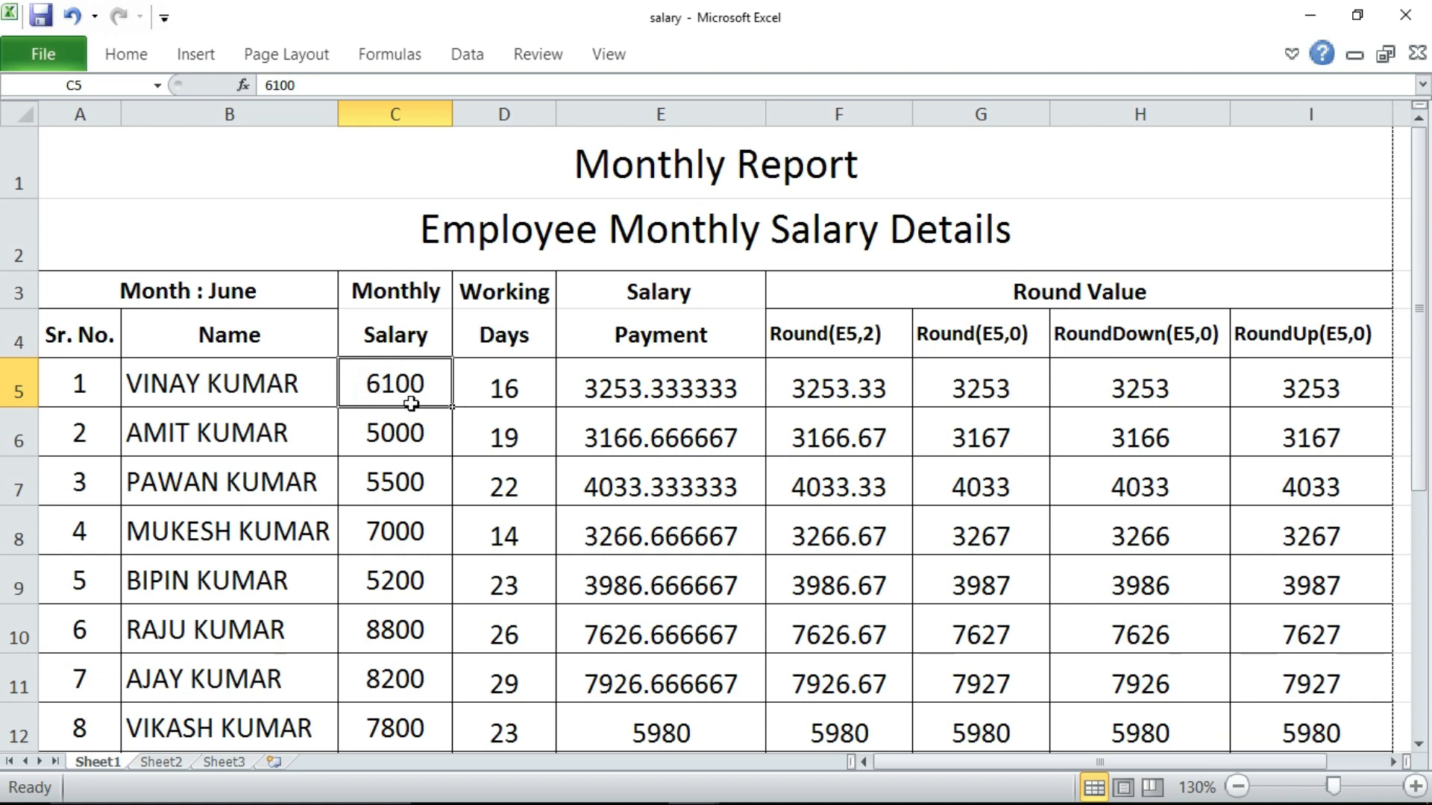
click(502, 386)
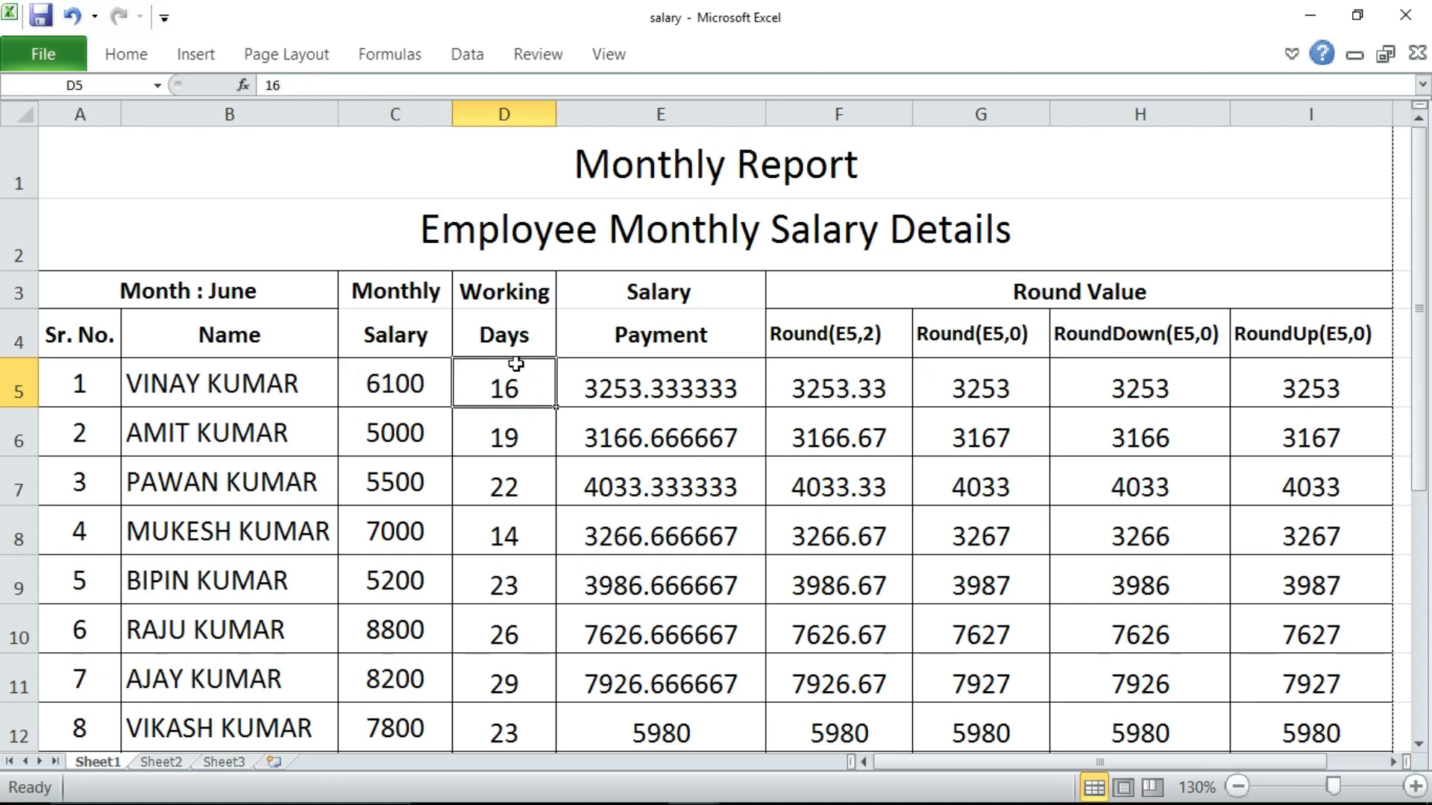
click(660, 380)
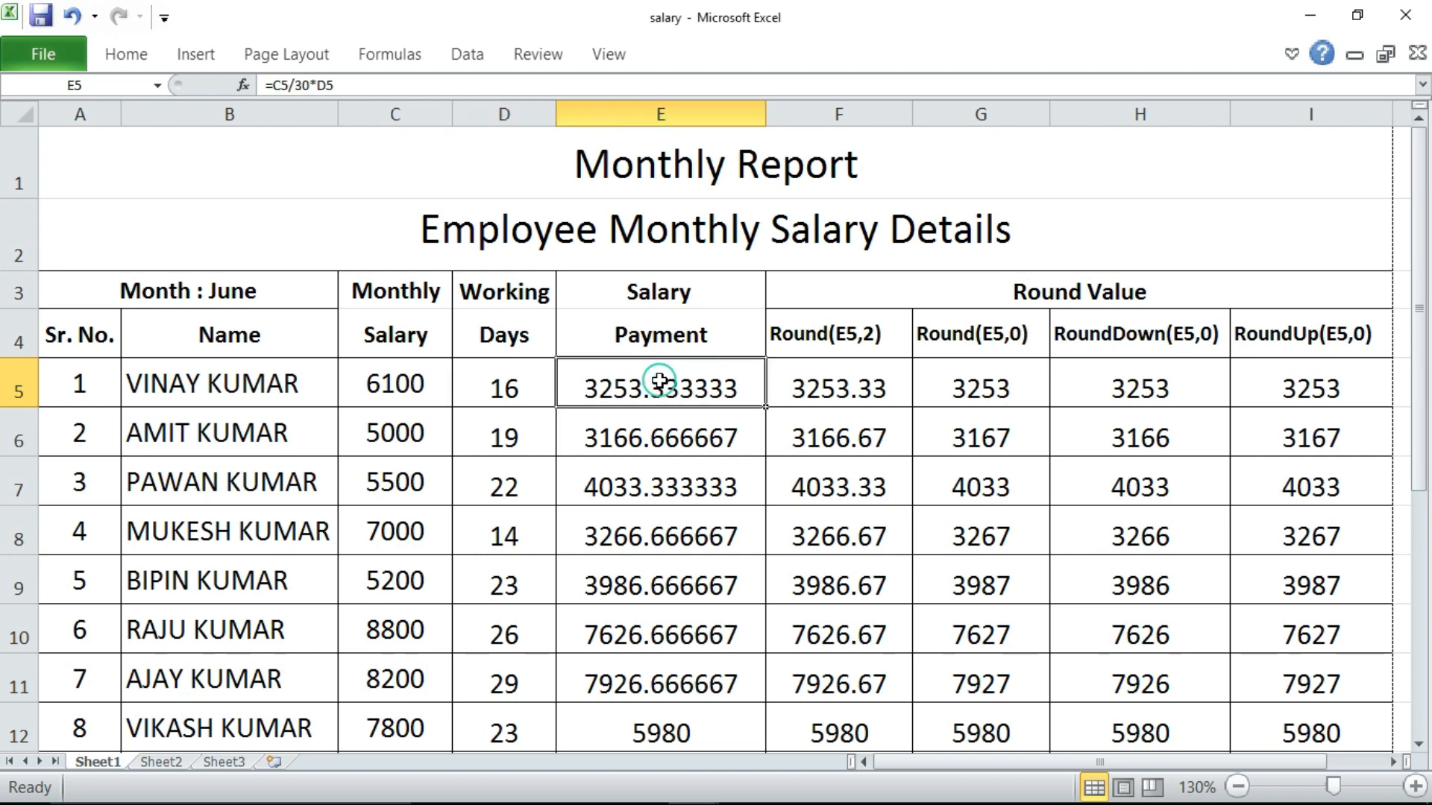
click(500, 382)
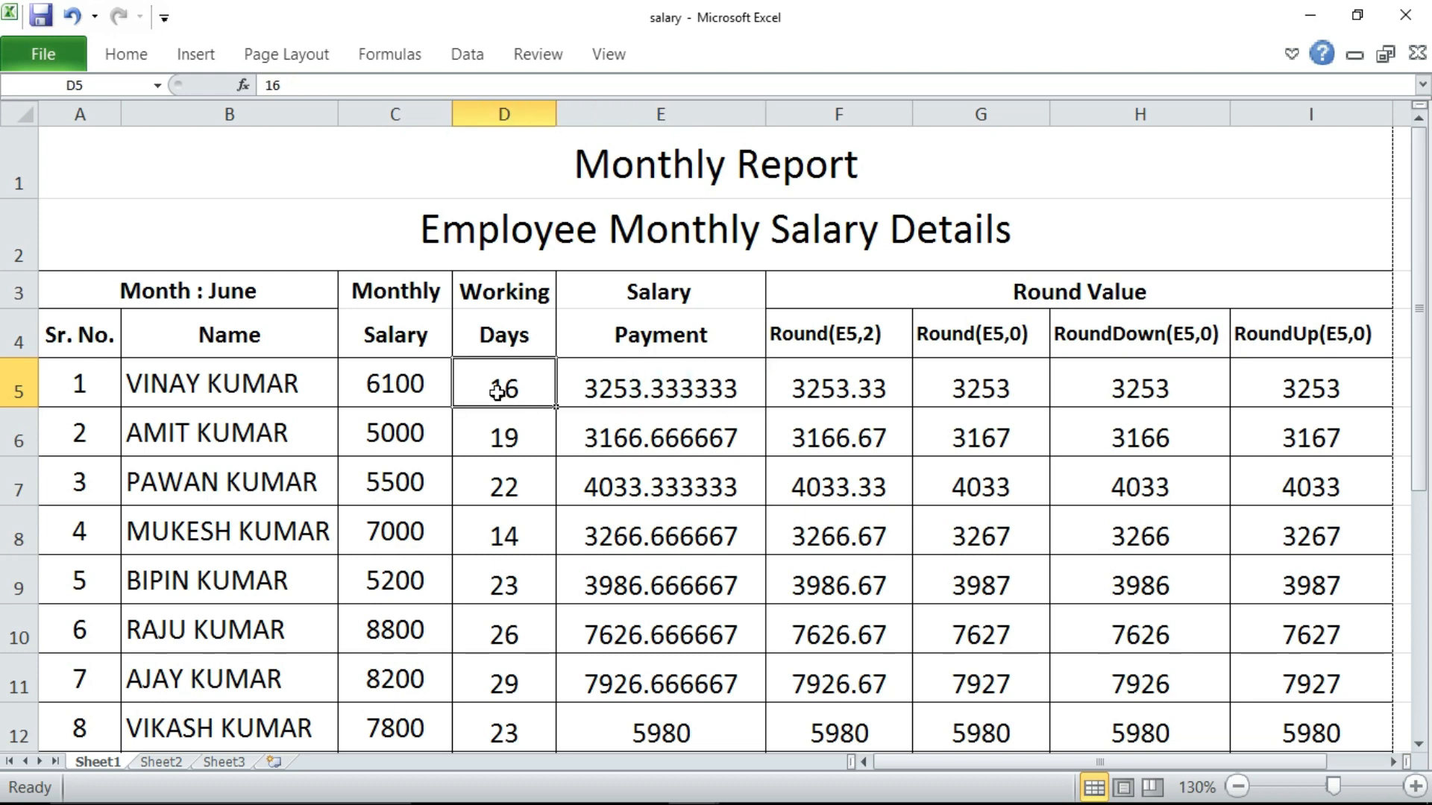
click(405, 389)
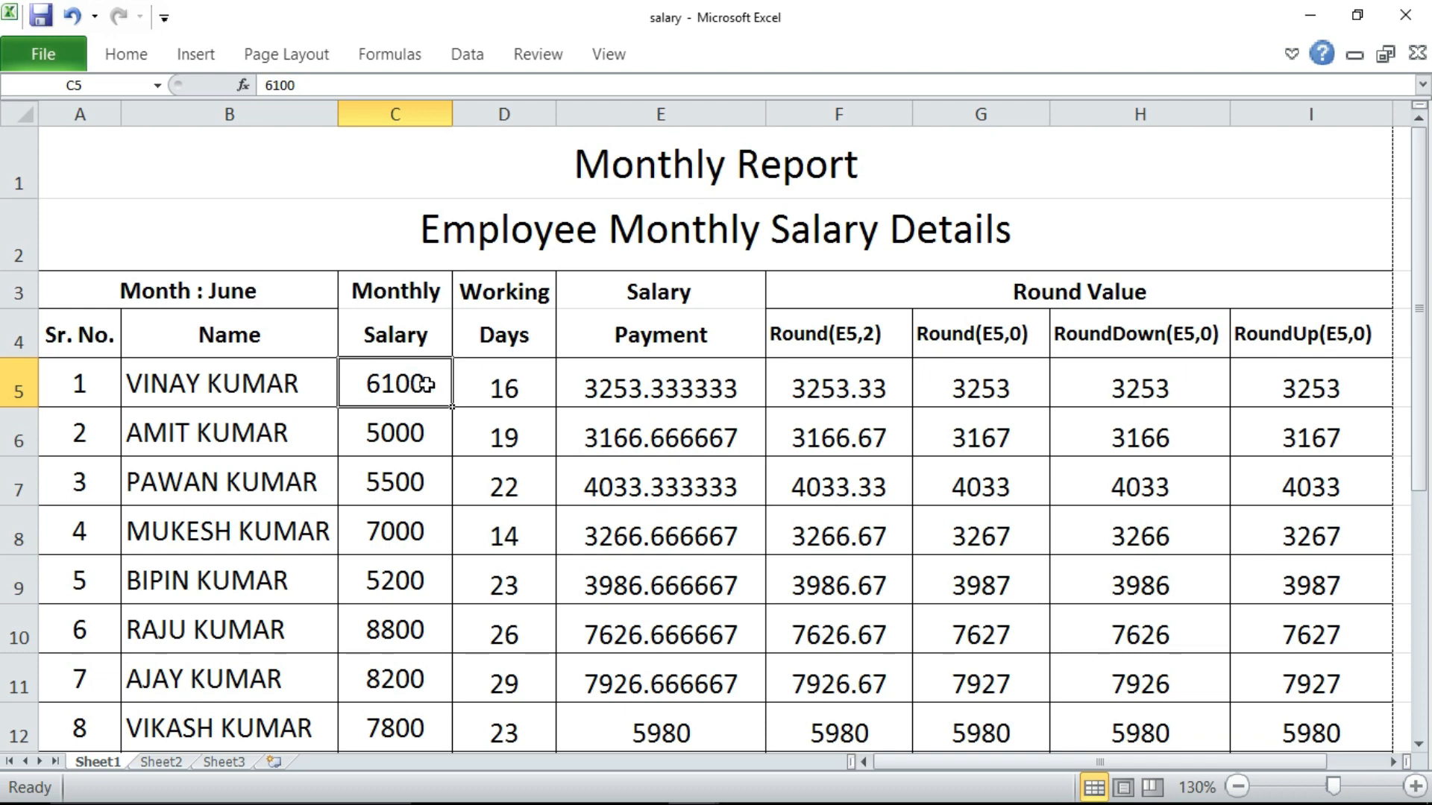
click(489, 373)
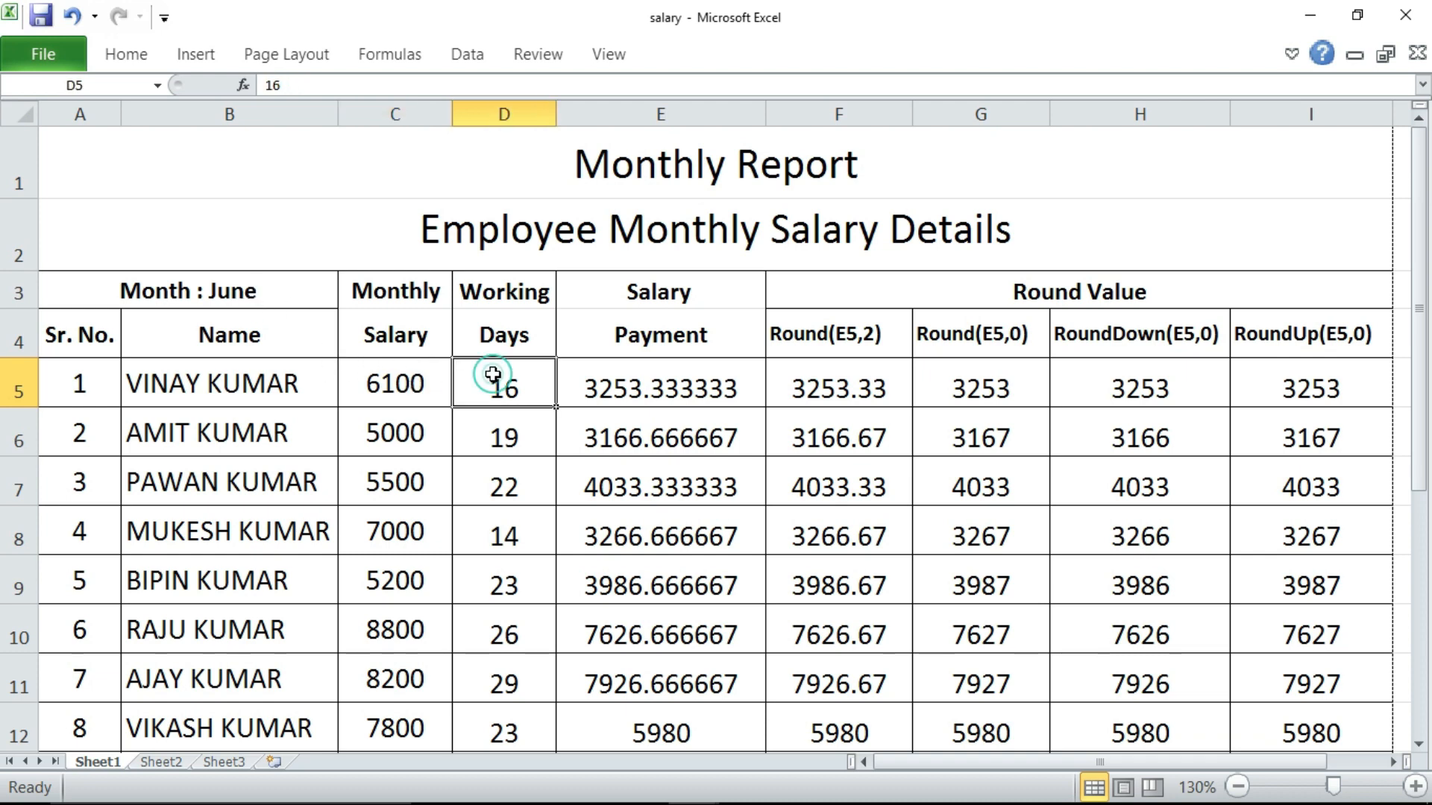
click(632, 396)
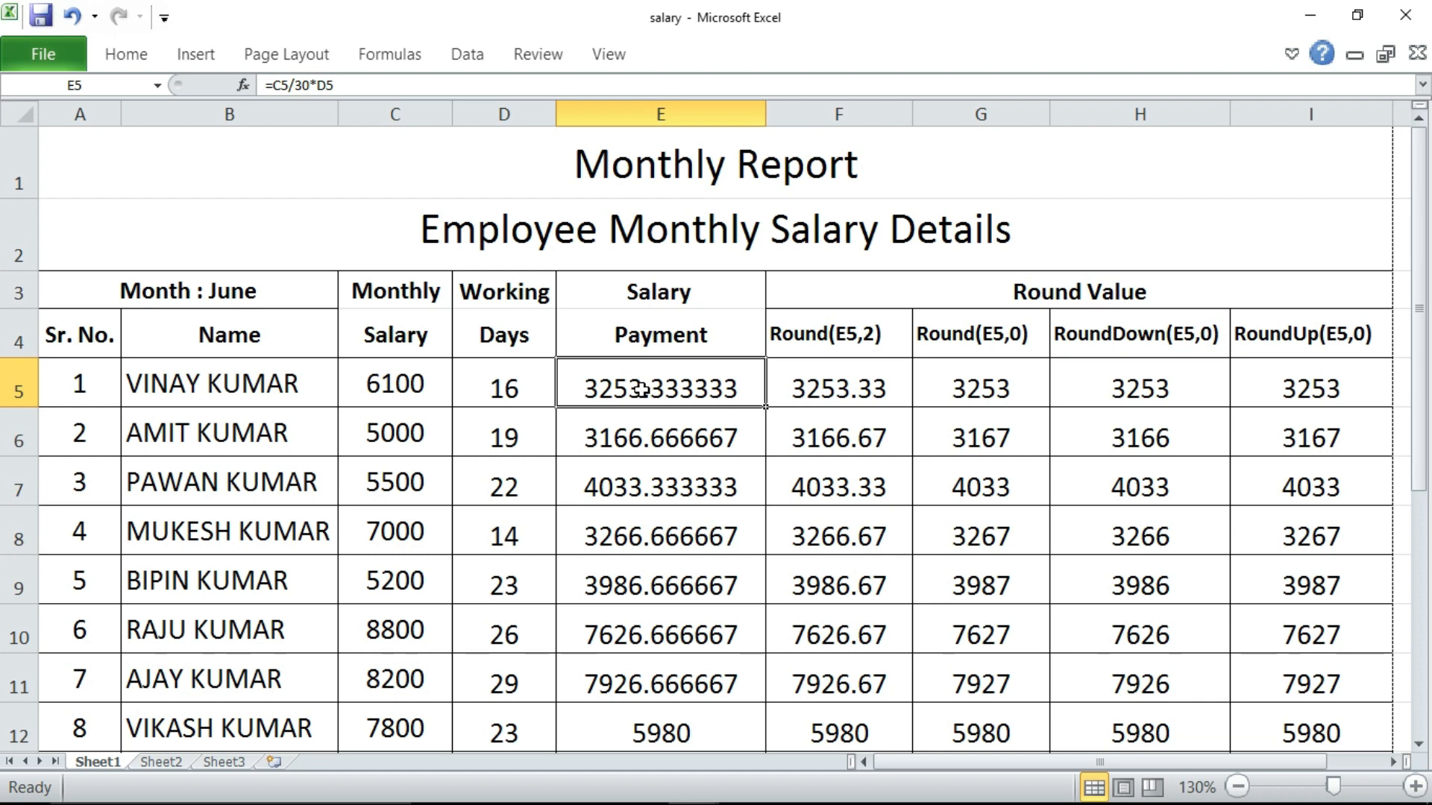
Step: Create a new blank workbook
click(20, 43)
click(65, 373)
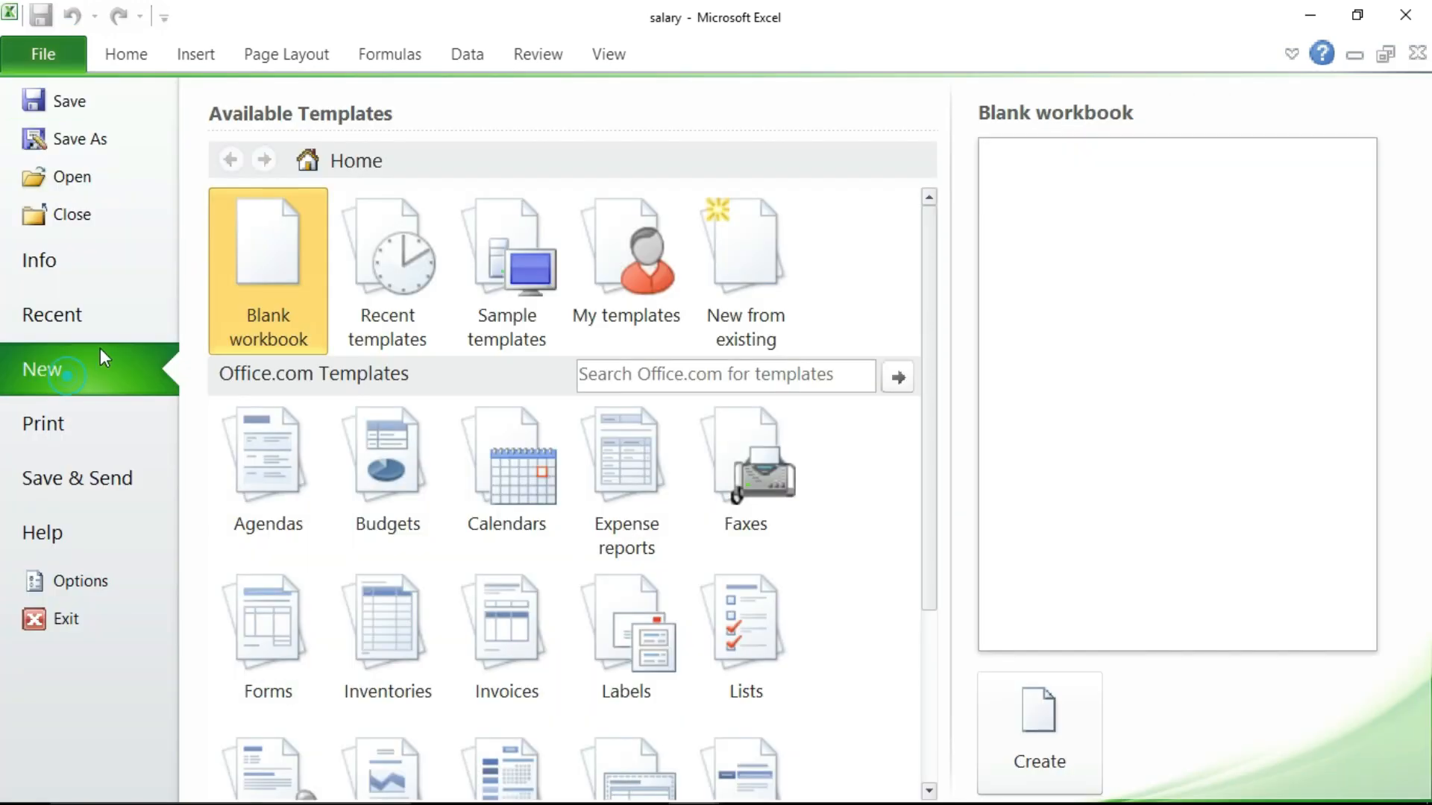
click(291, 306)
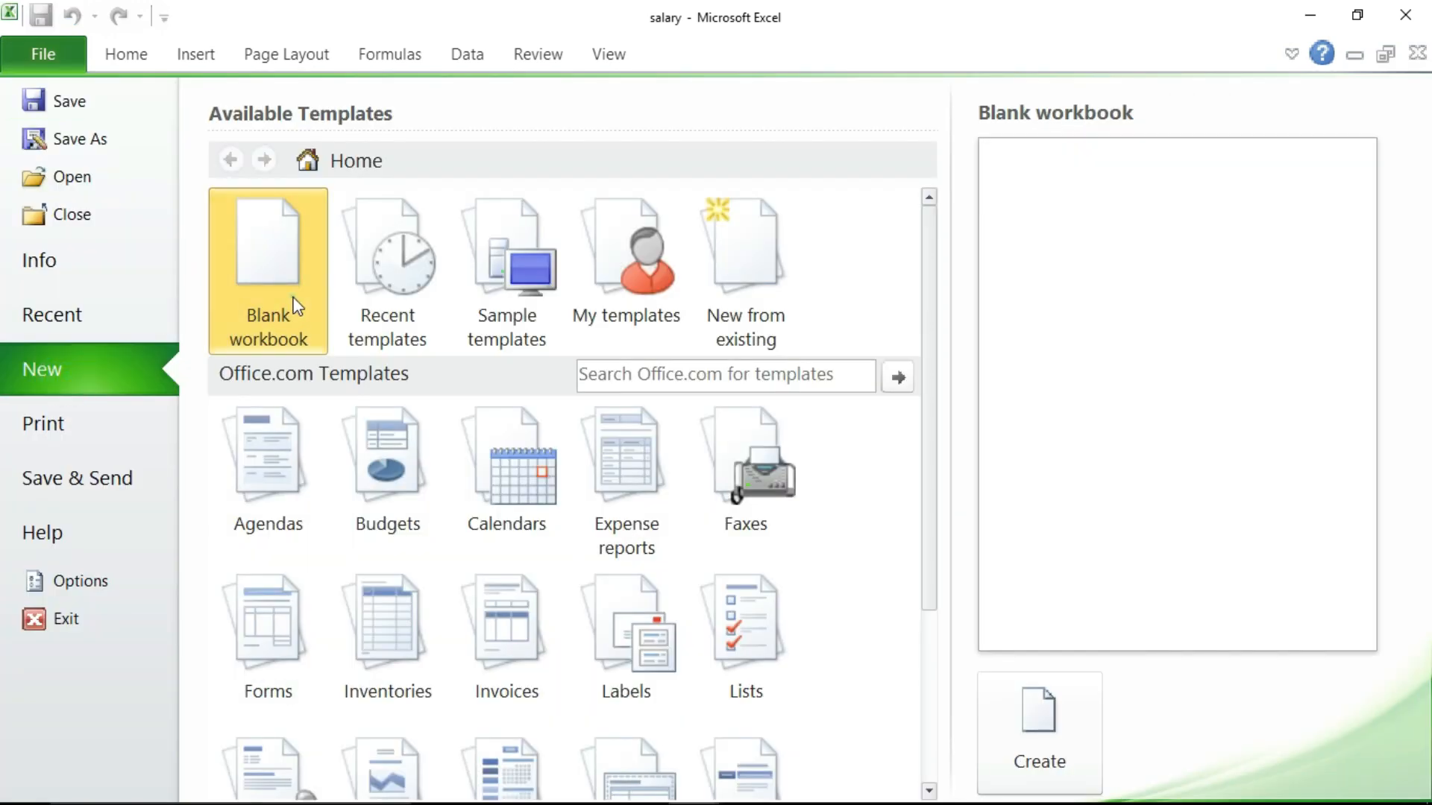
click(1050, 733)
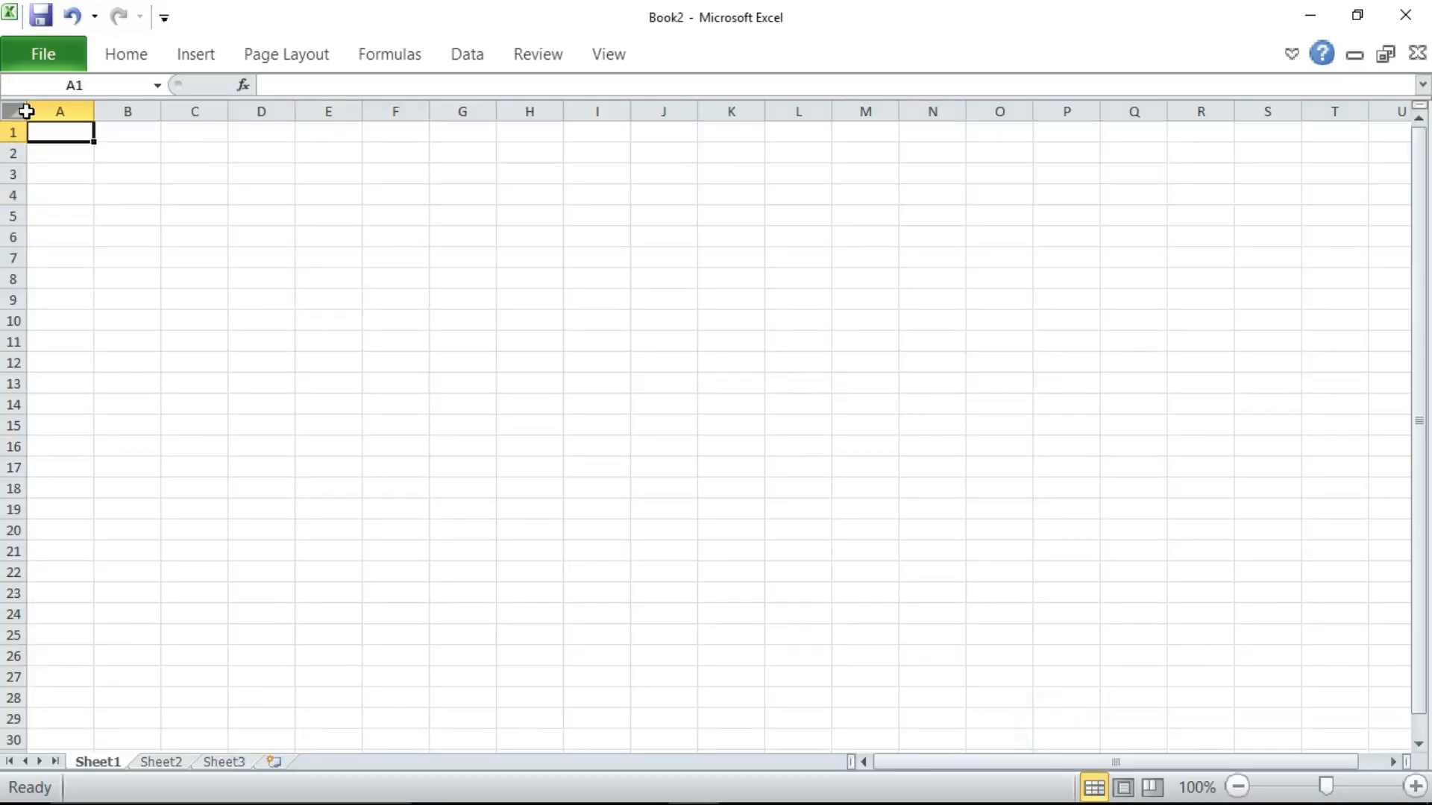
Step: Set the font size of the entire sheet to 14
click(126, 55)
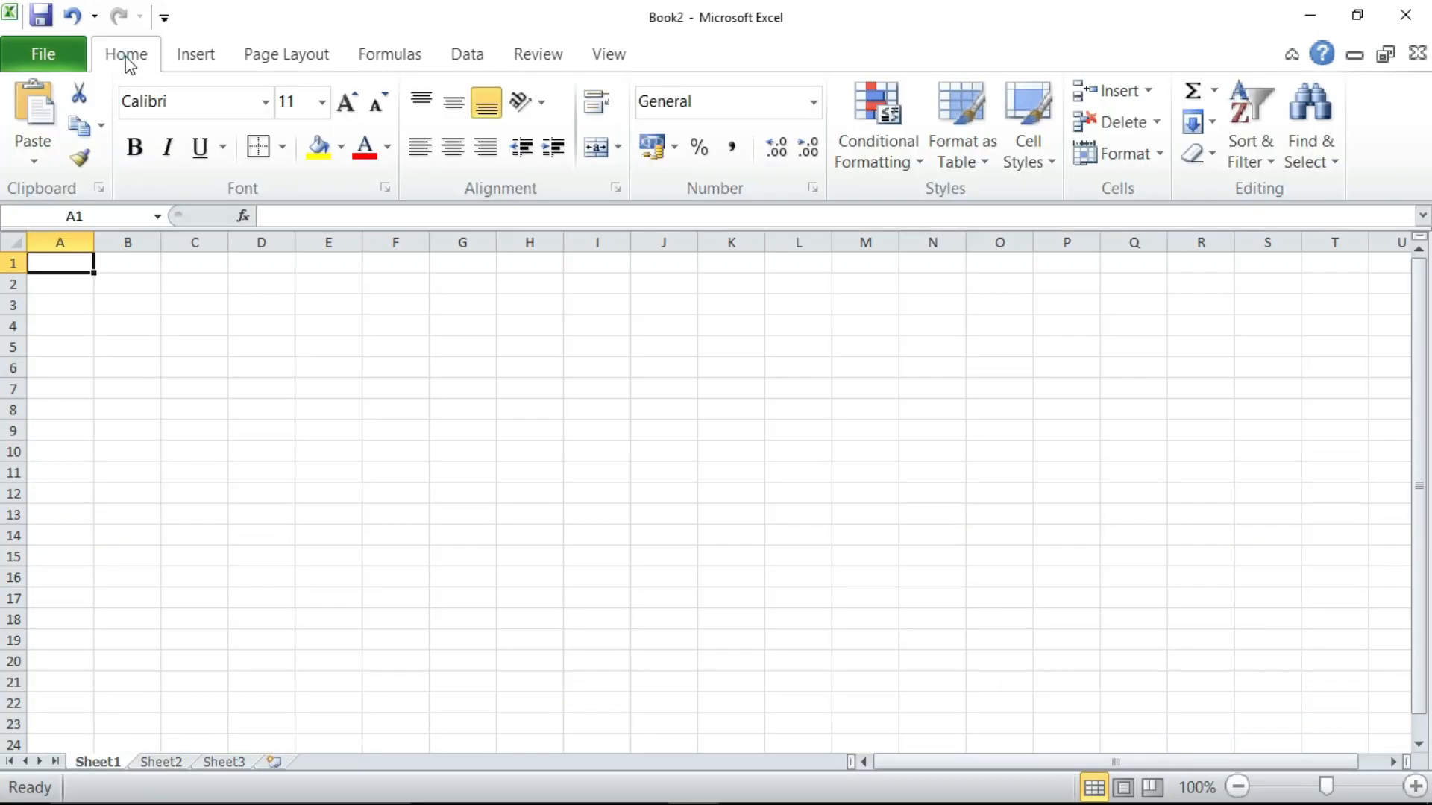
click(19, 242)
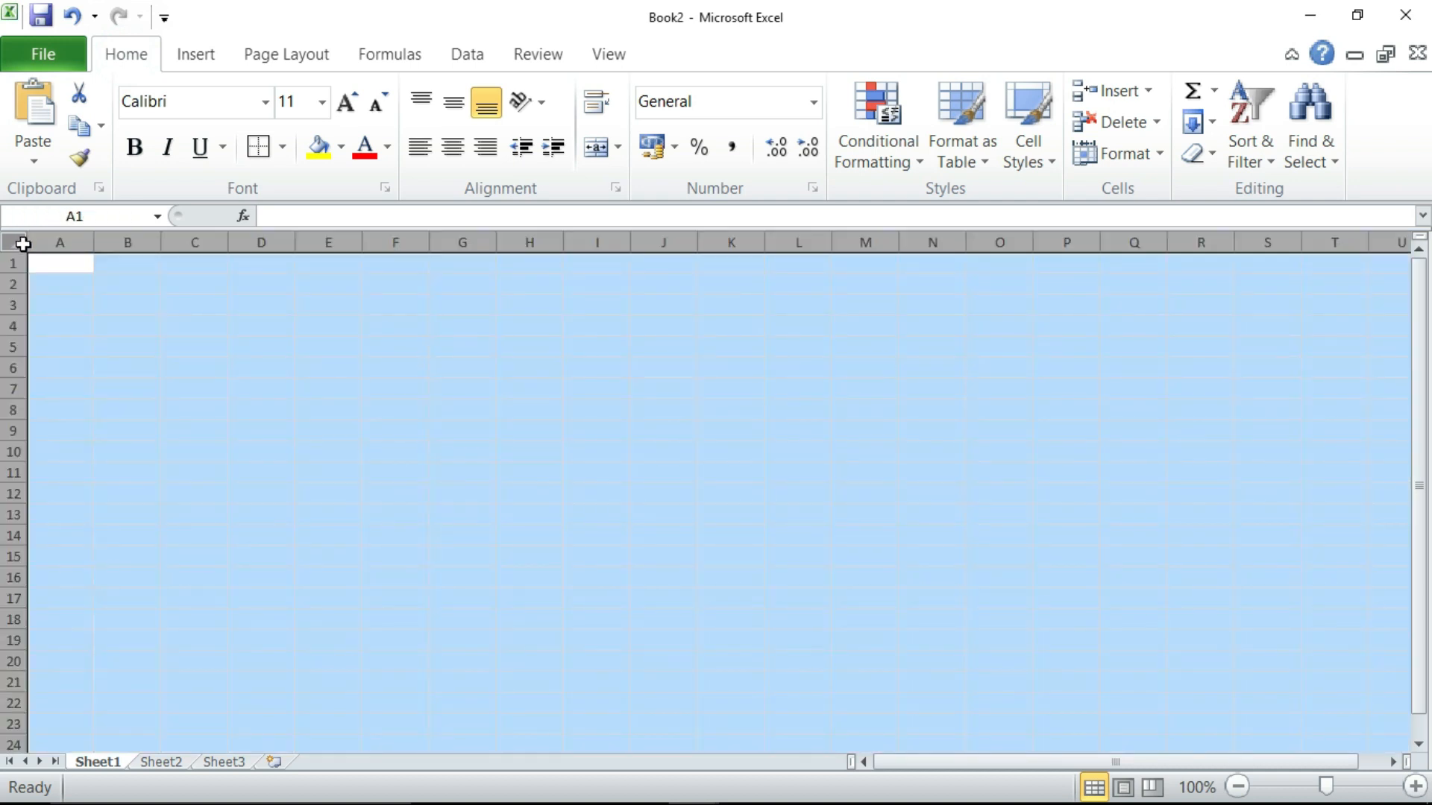
click(345, 105)
click(345, 105)
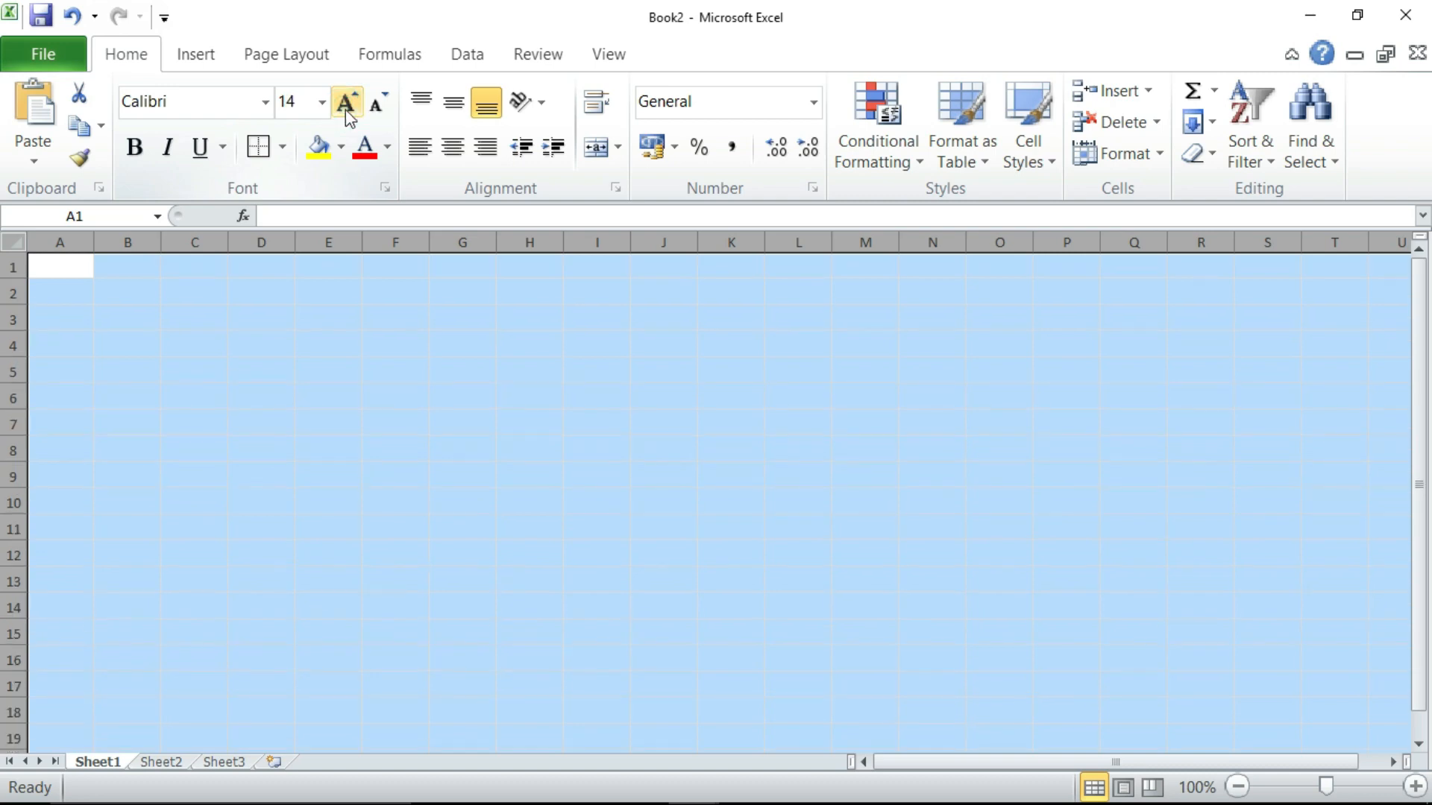
Step: Set the worksheet's zoom to a custom magnification of 125%
click(614, 58)
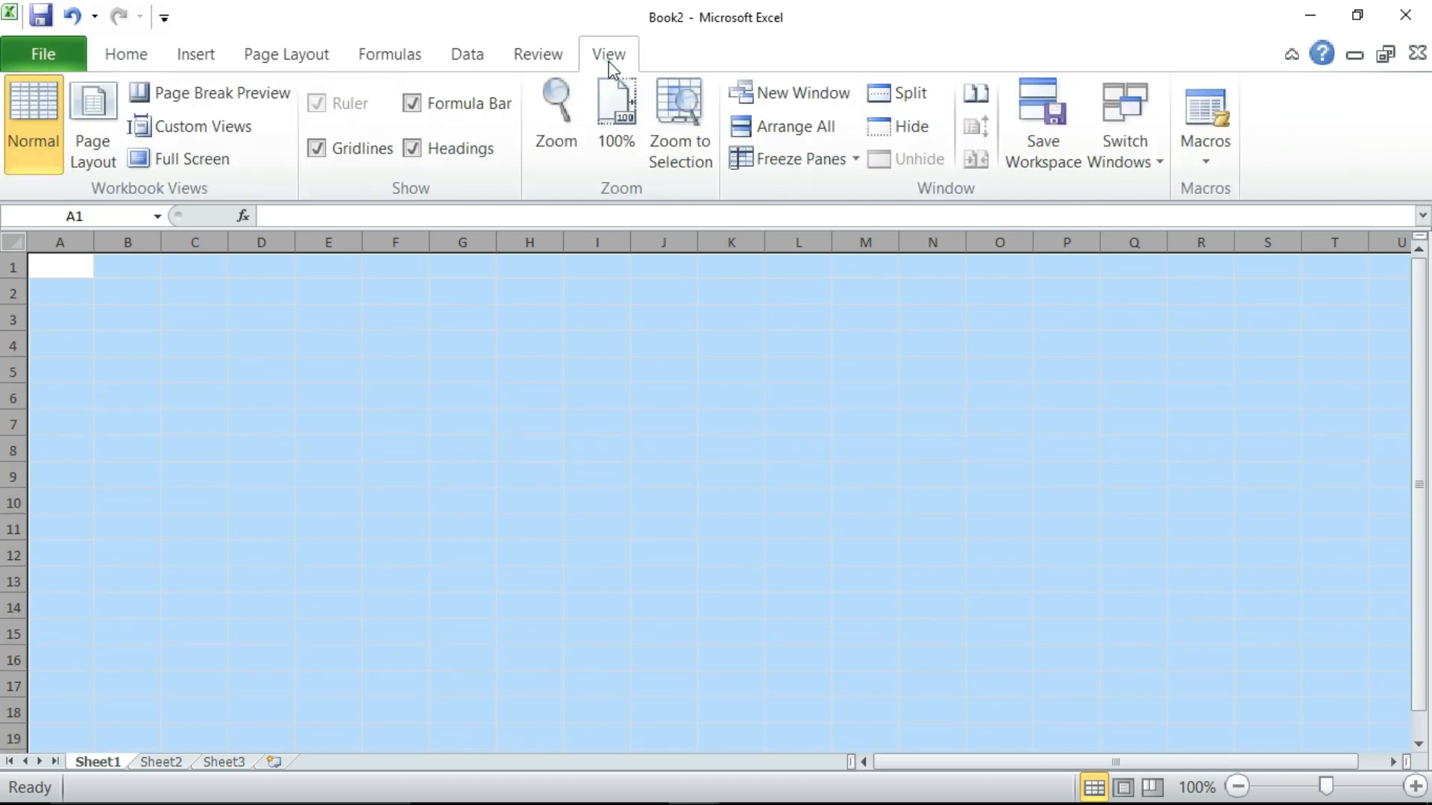
click(582, 140)
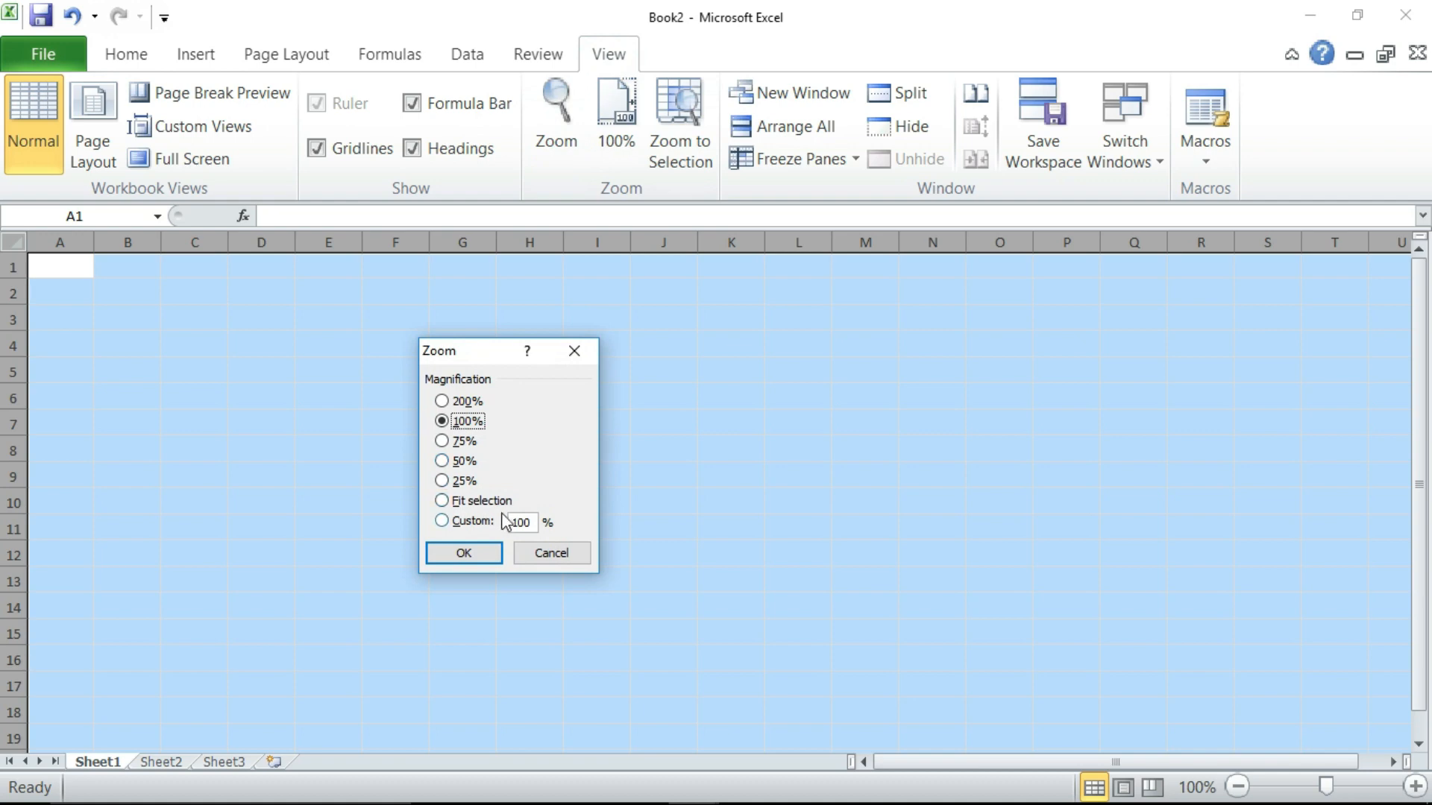
click(529, 523)
key(BackSpace)
key(Return)
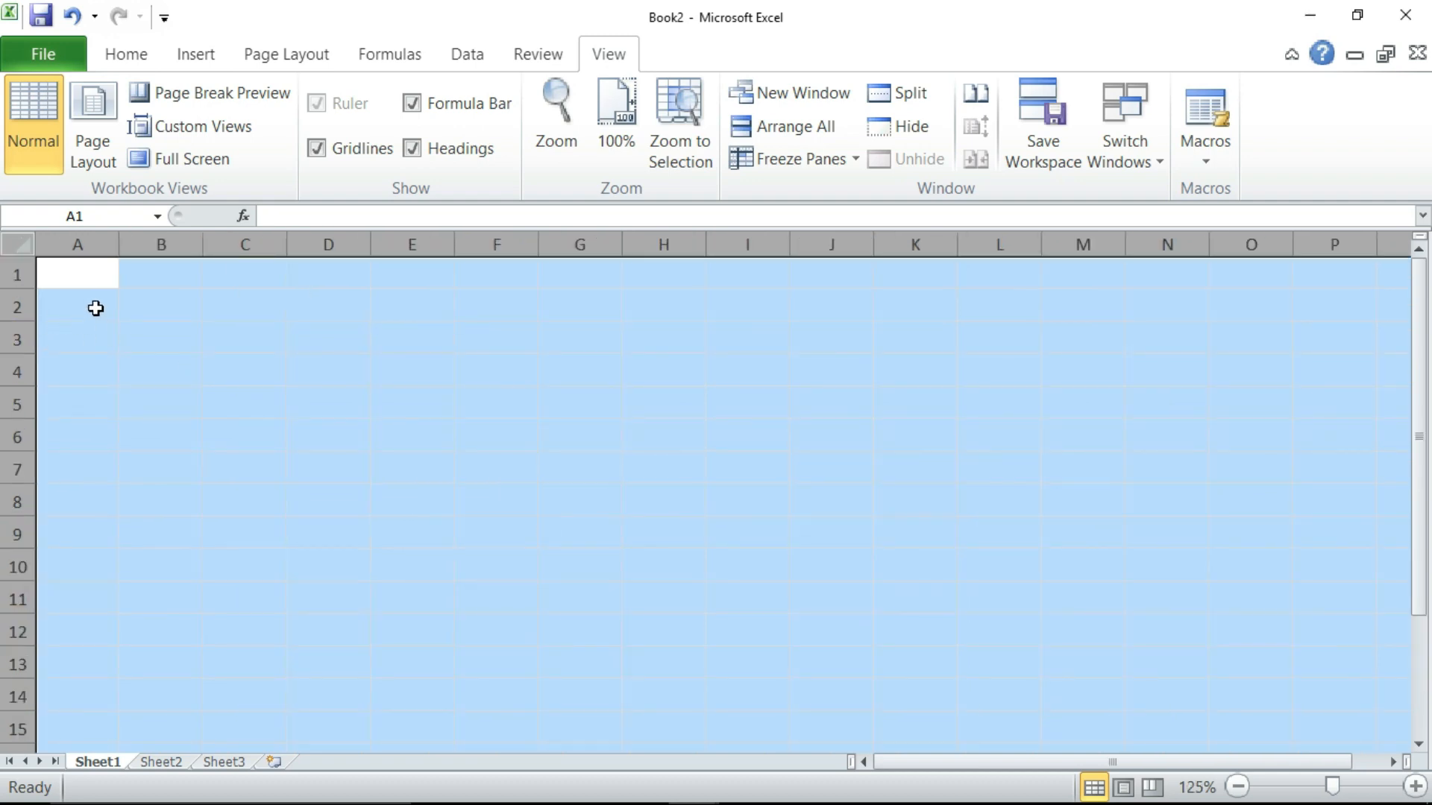
Step: Set the page margins to Narrow and the page orientation to Landscape
click(265, 66)
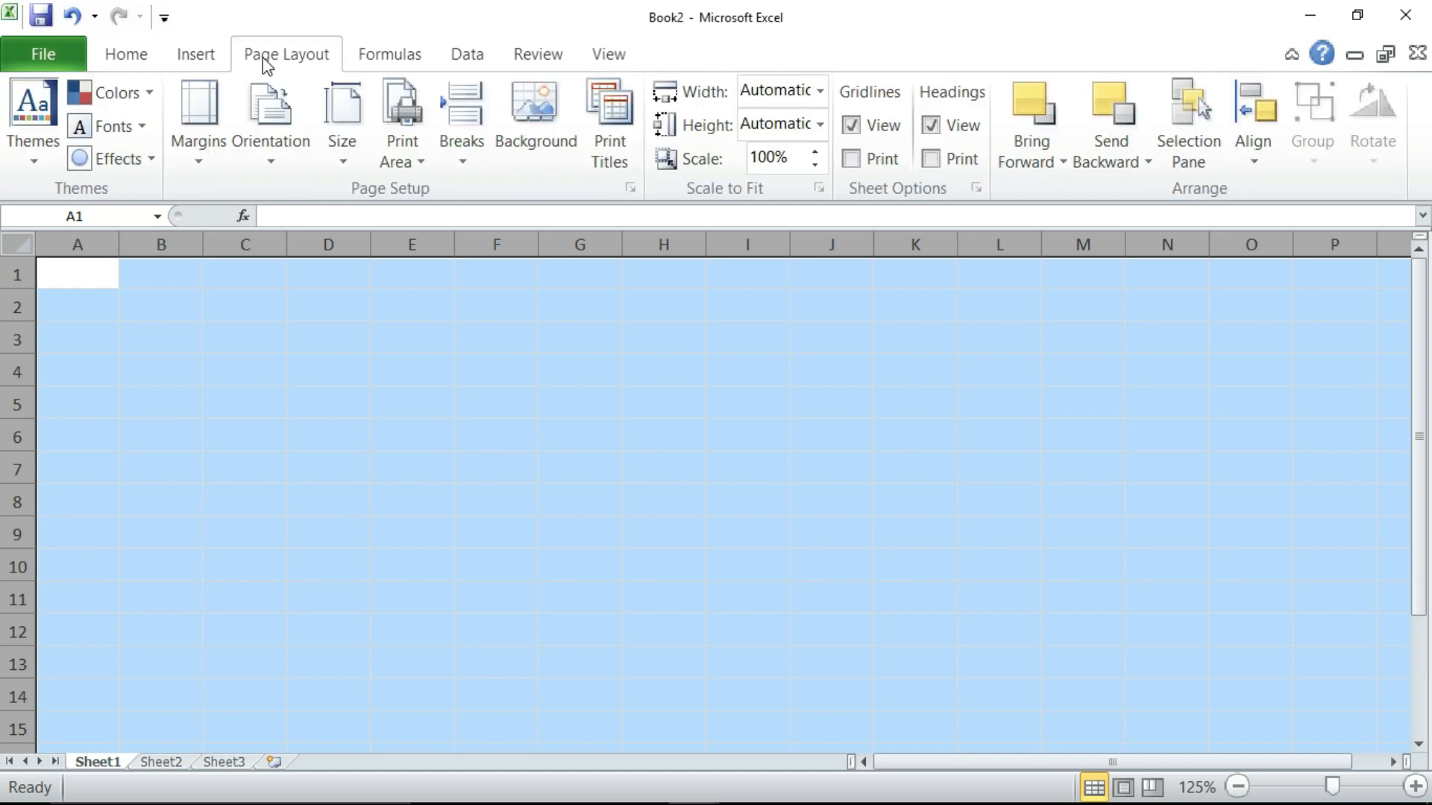
click(195, 173)
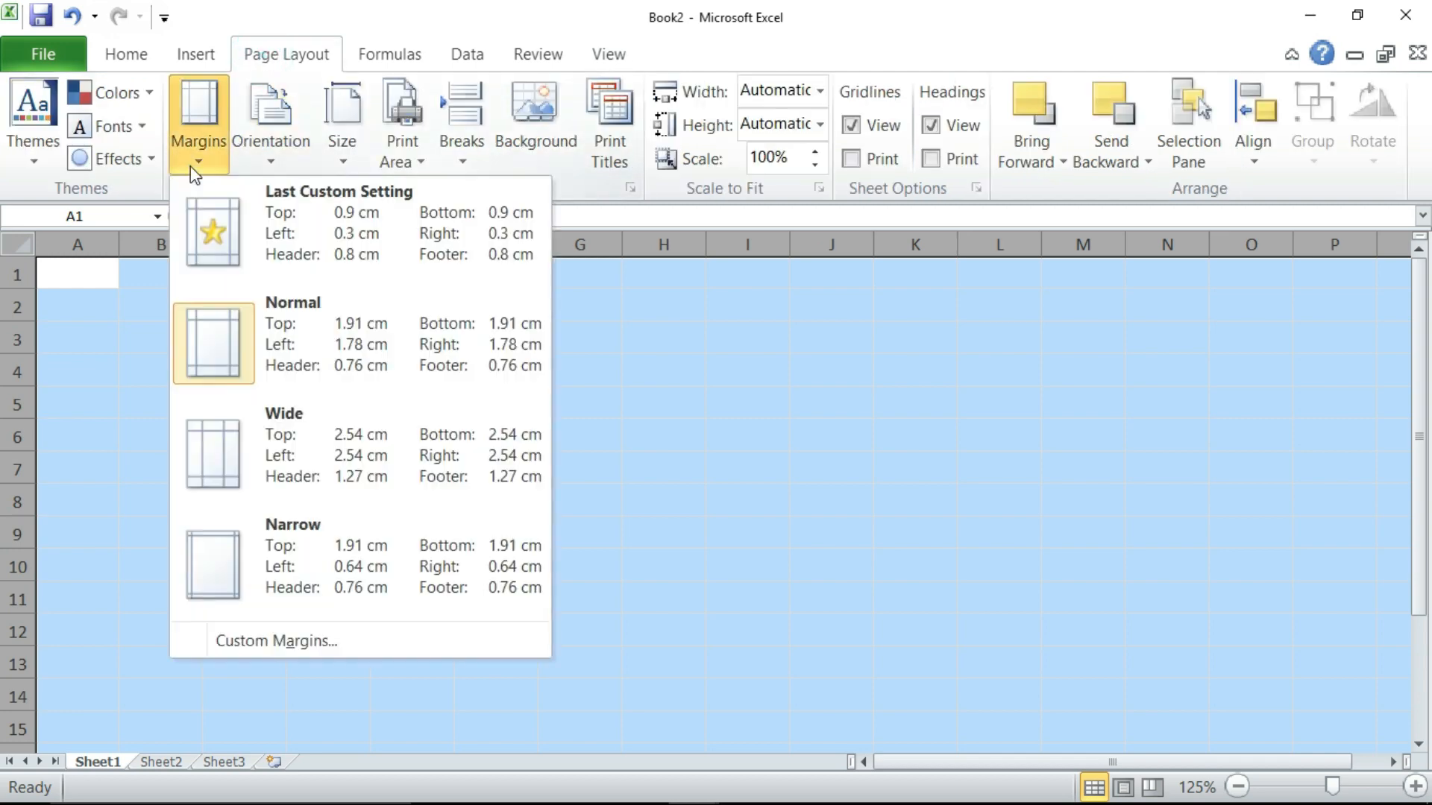
click(278, 567)
click(273, 158)
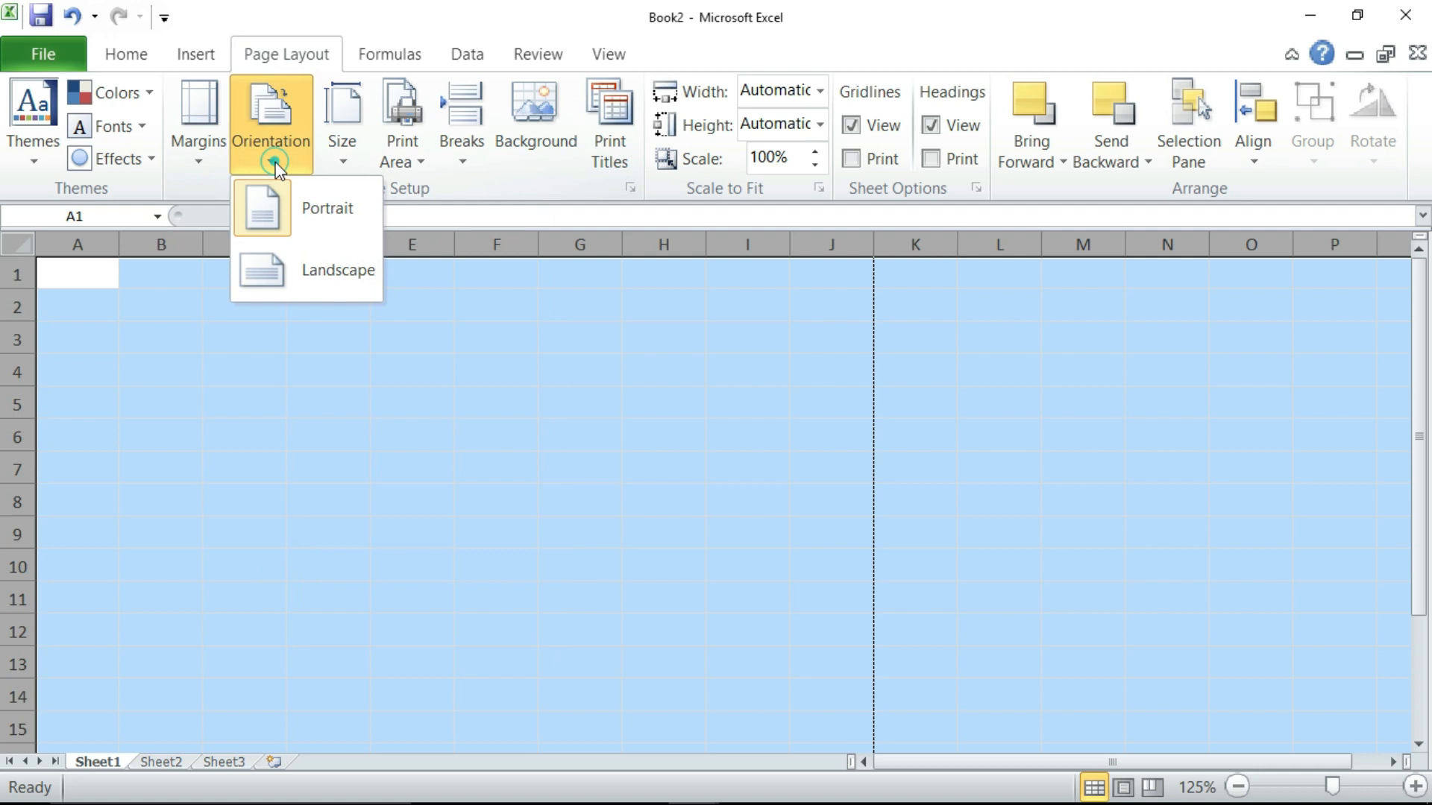
click(308, 286)
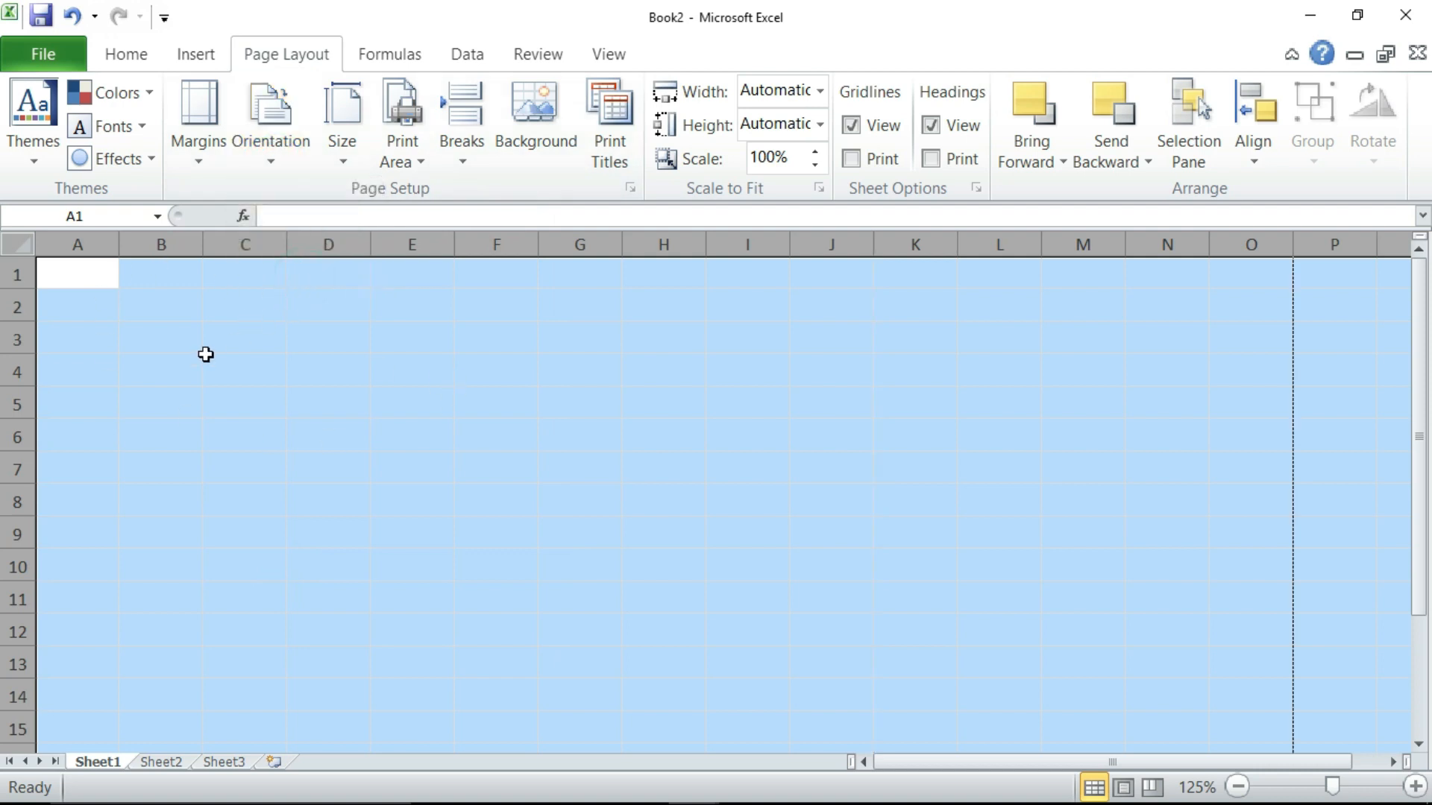
Step: Enter the title "Monthly Report" in cell A1
click(126, 54)
click(73, 303)
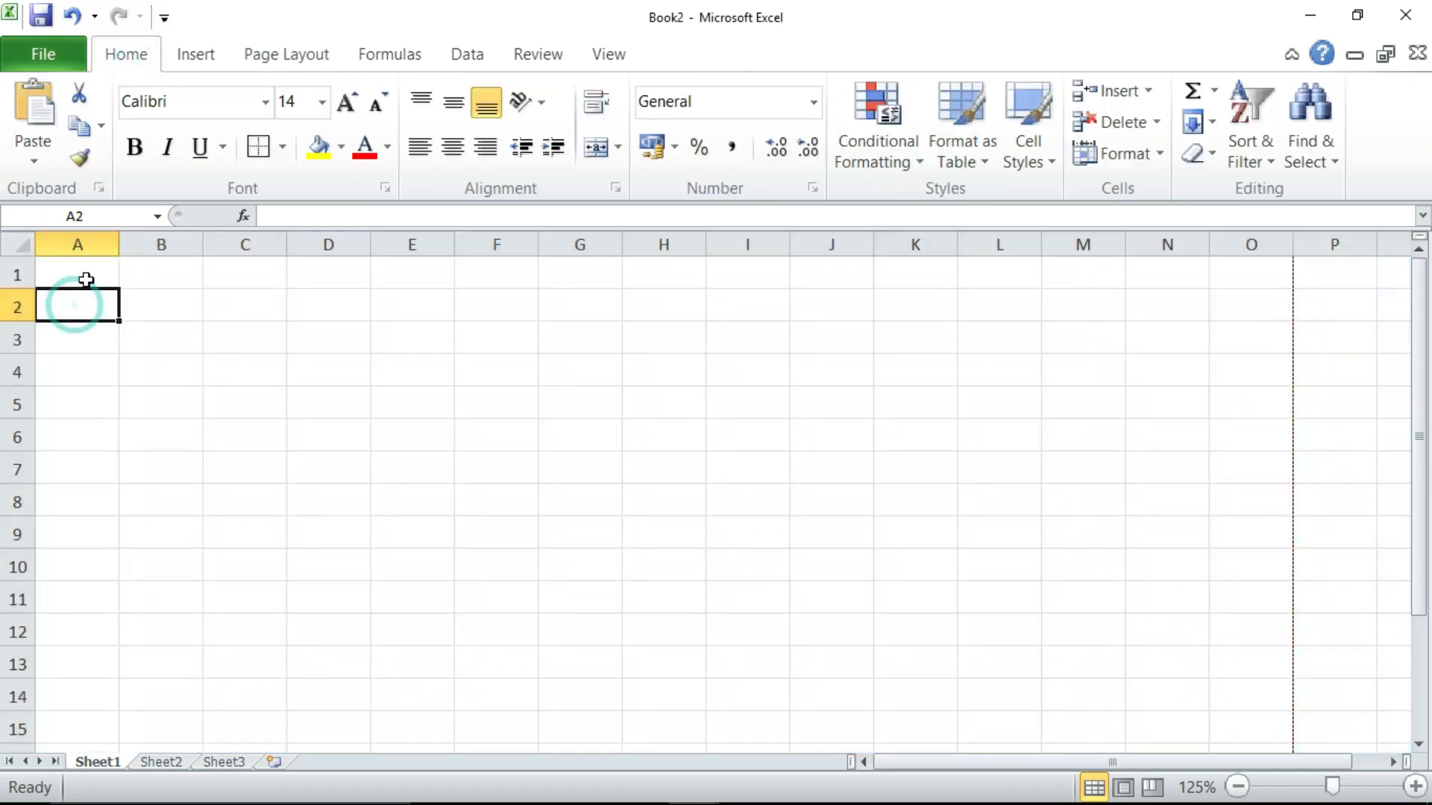
click(85, 279)
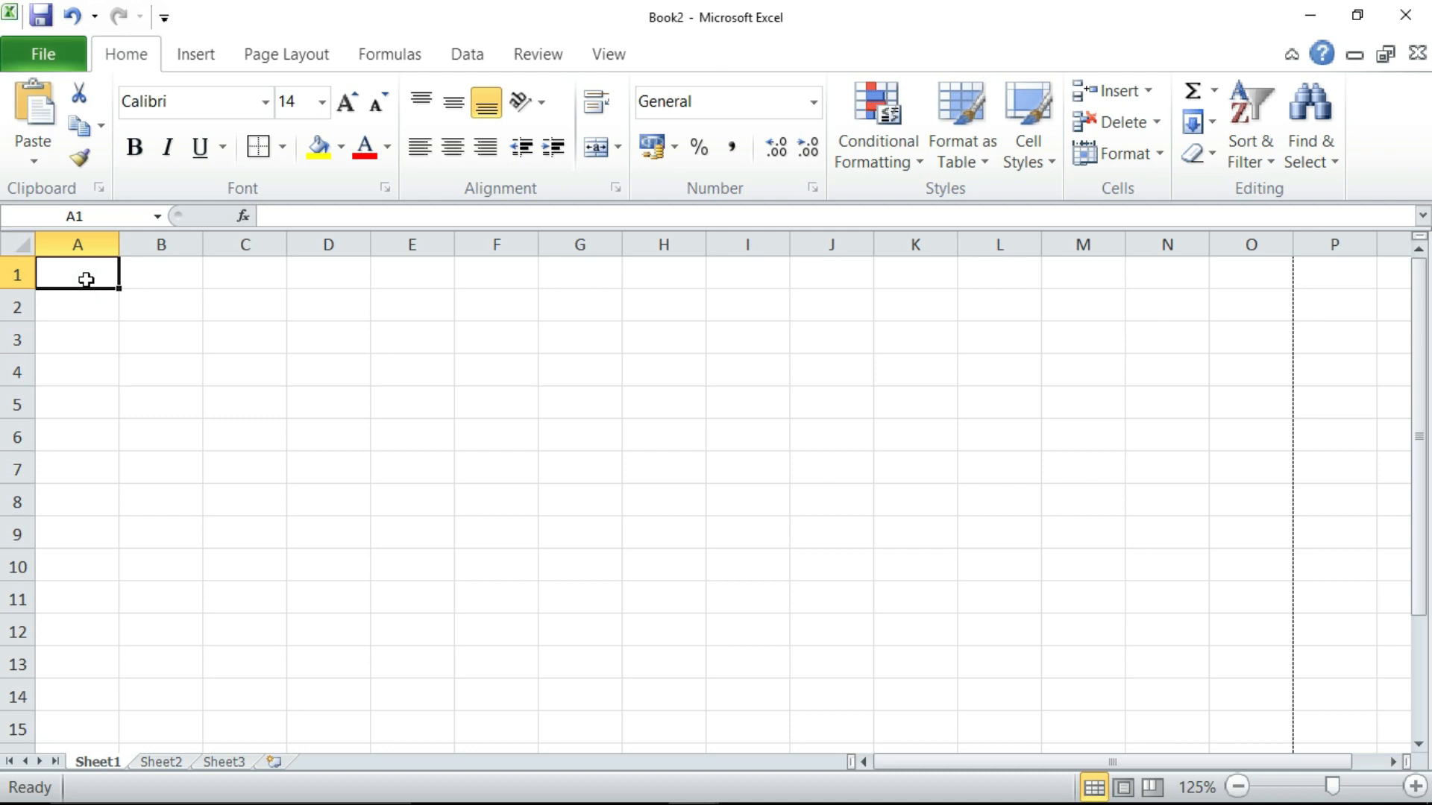
text(M)
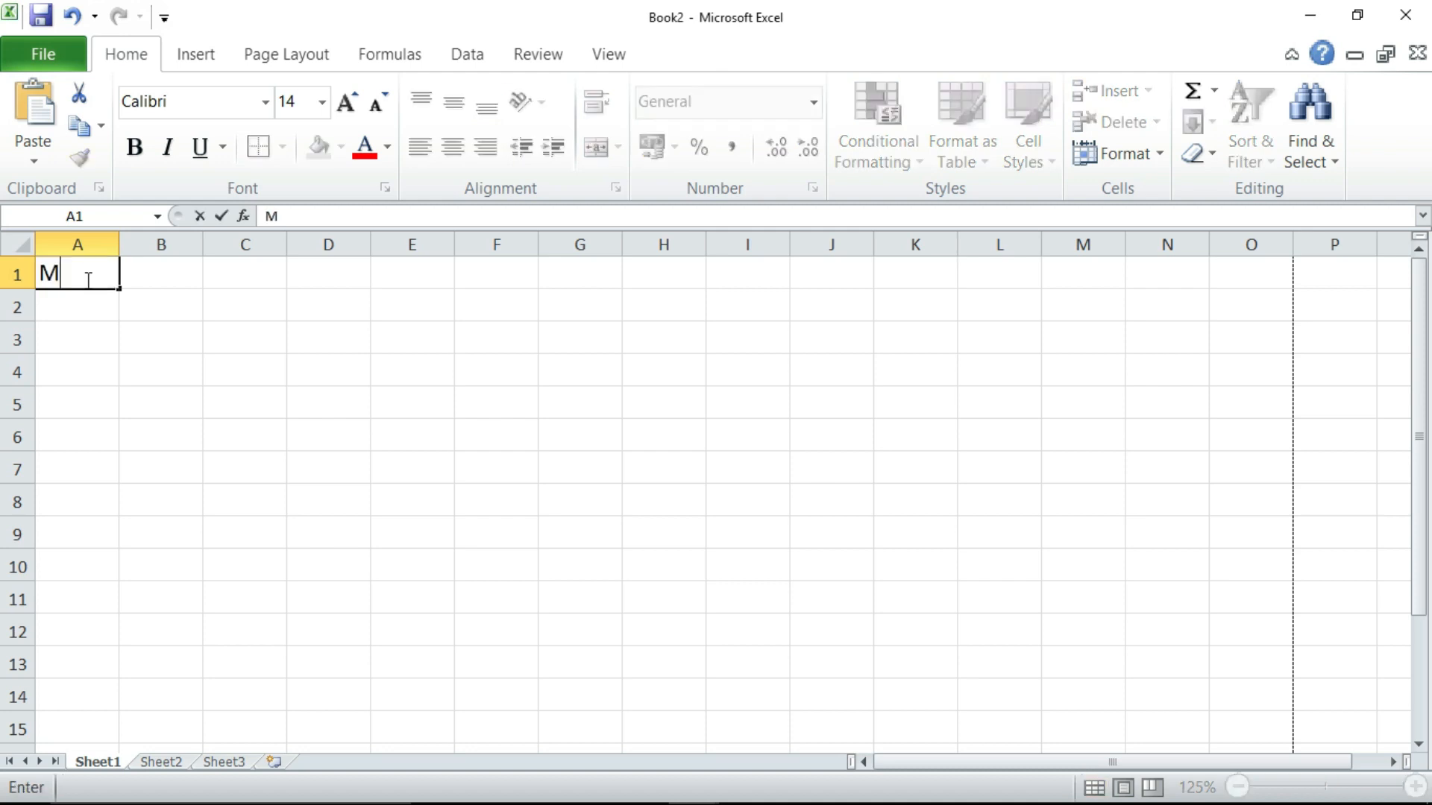
text(onthly)
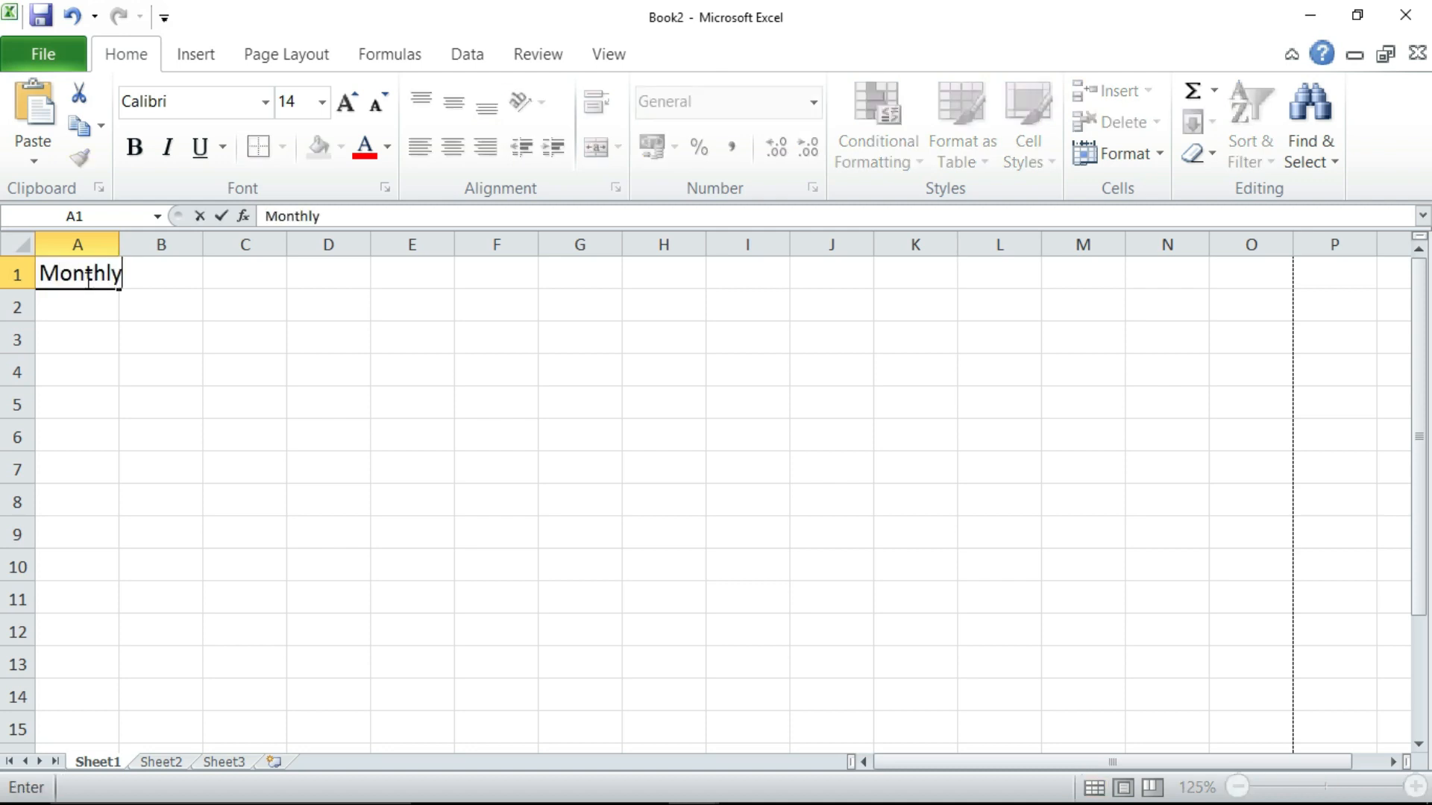
text( Report)
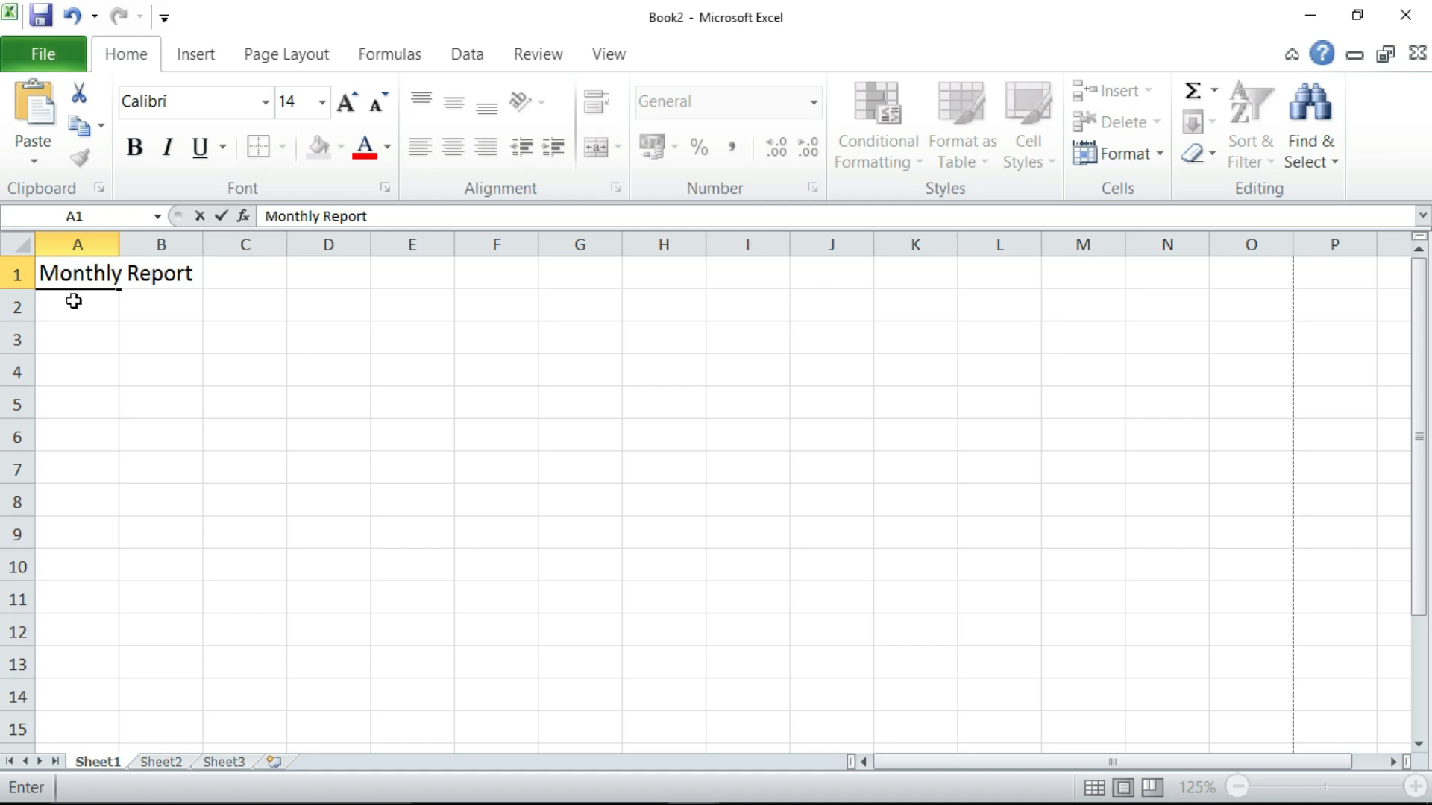
Step: Enter the subtitle "Employee Monthly Salary Details" in cell A2
click(73, 301)
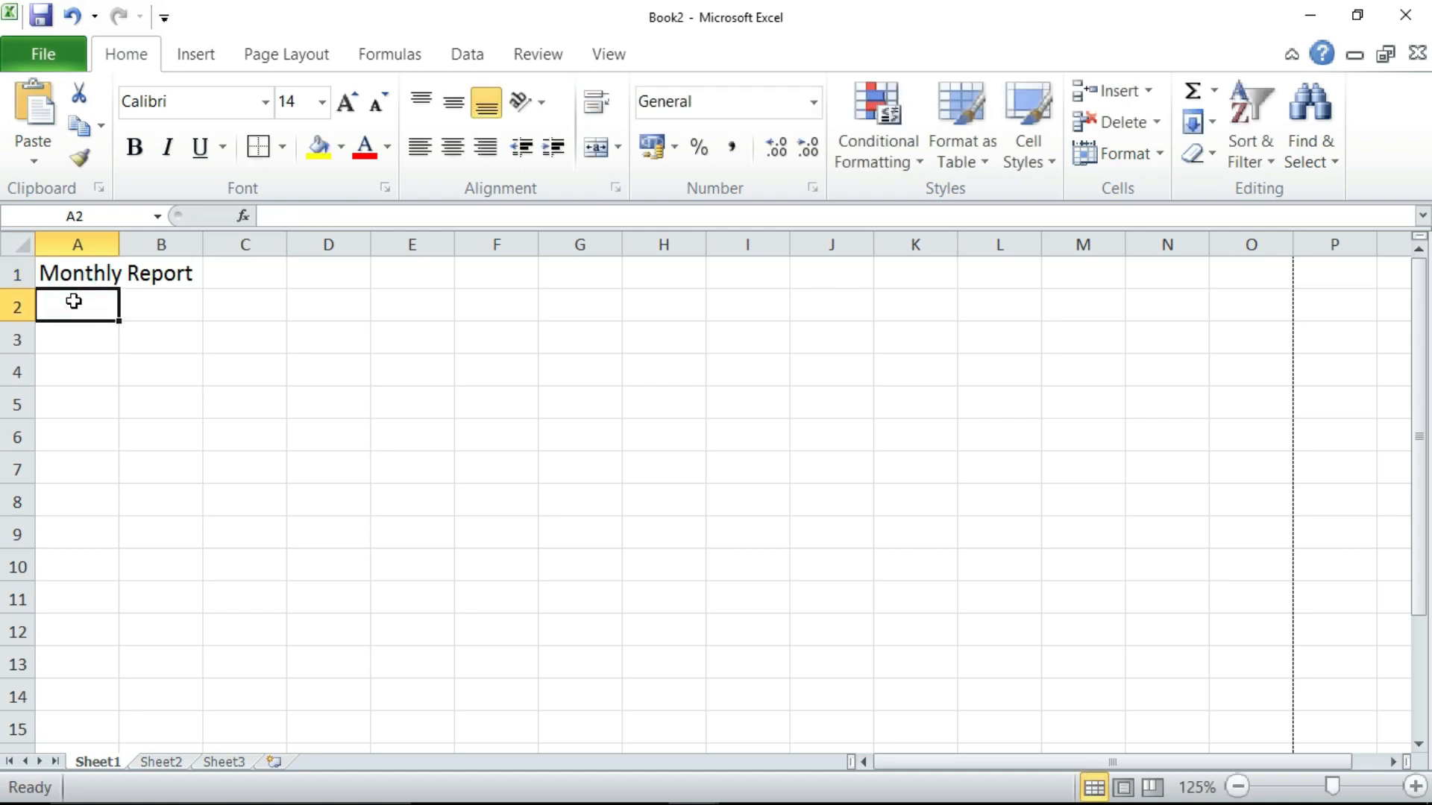
text(E)
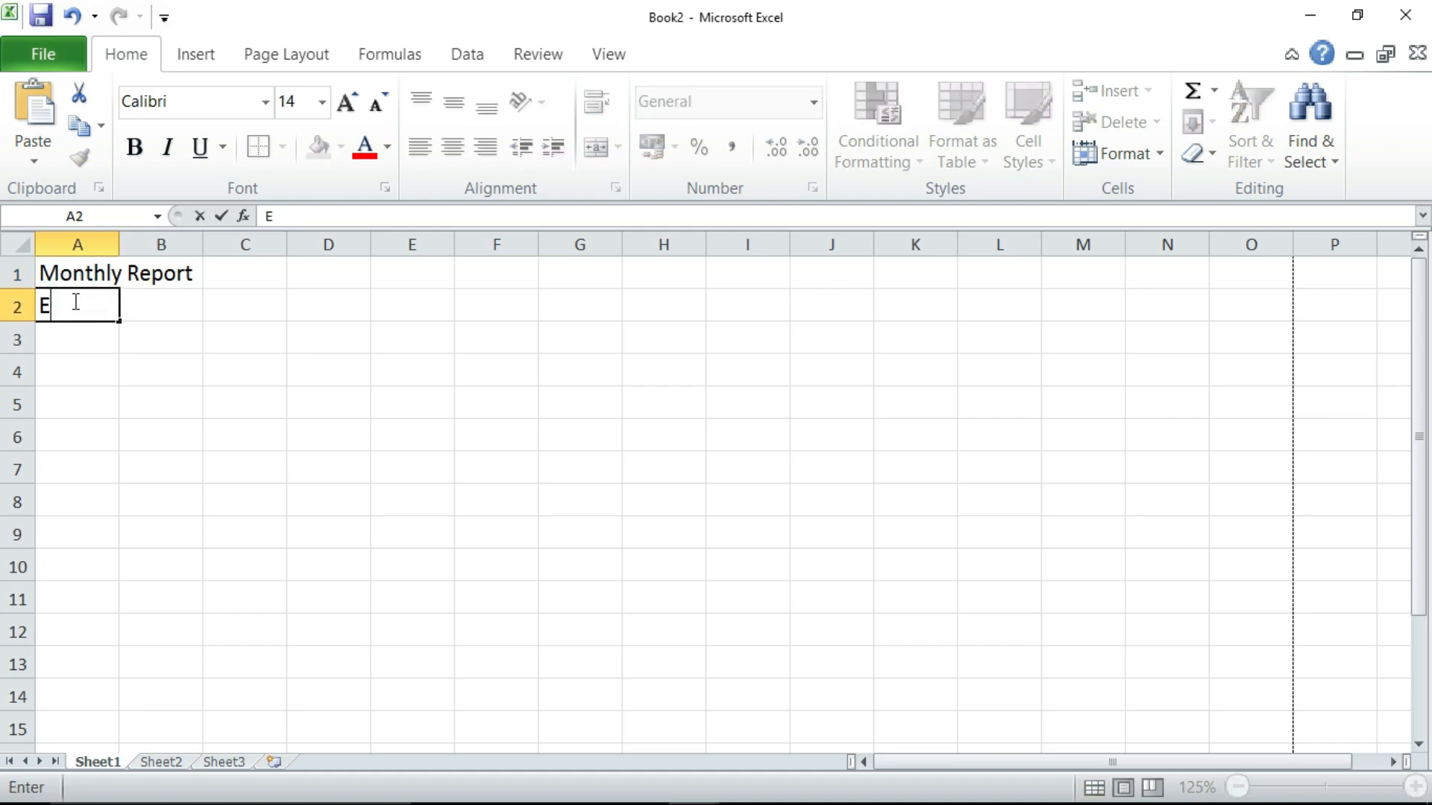
text(mployee)
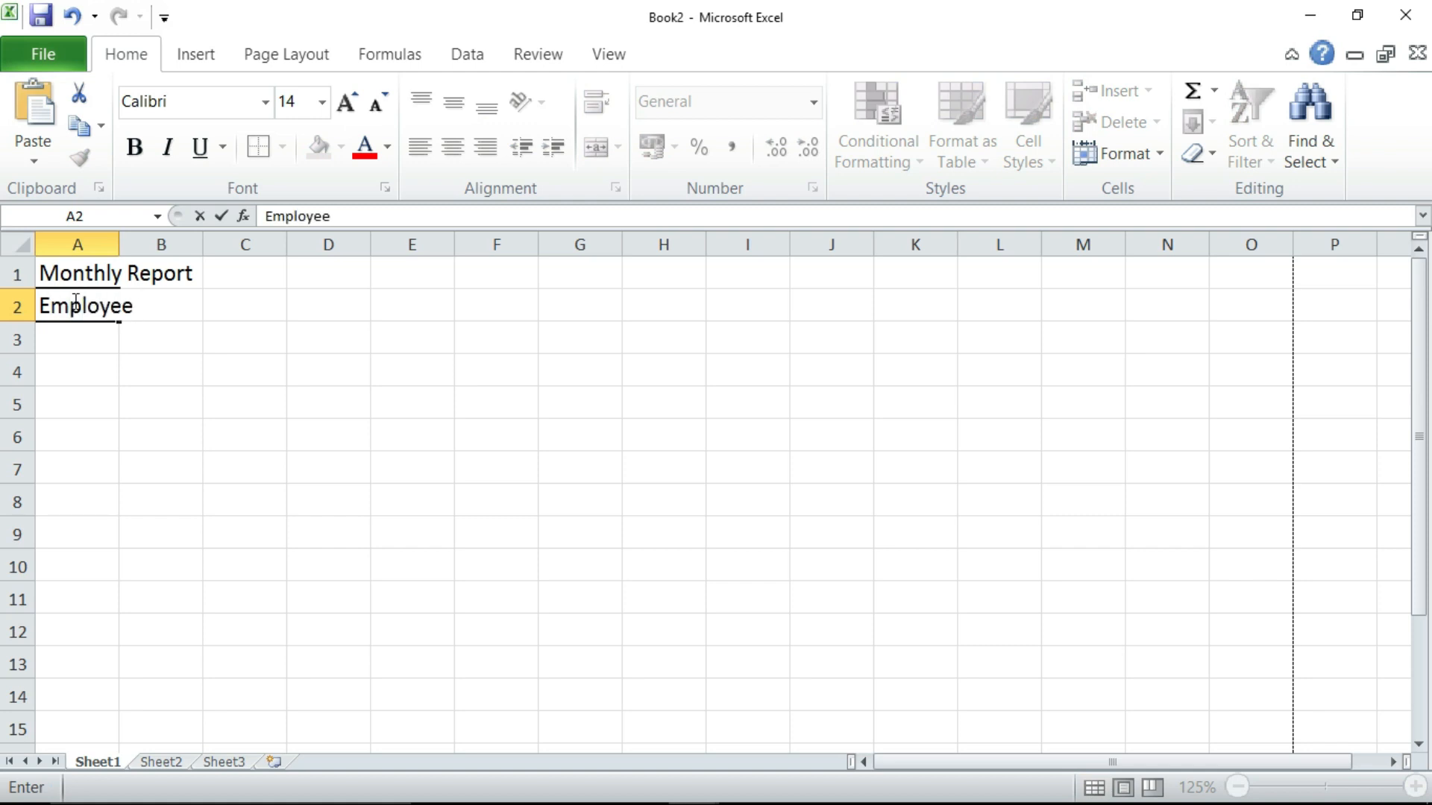
text( Month)
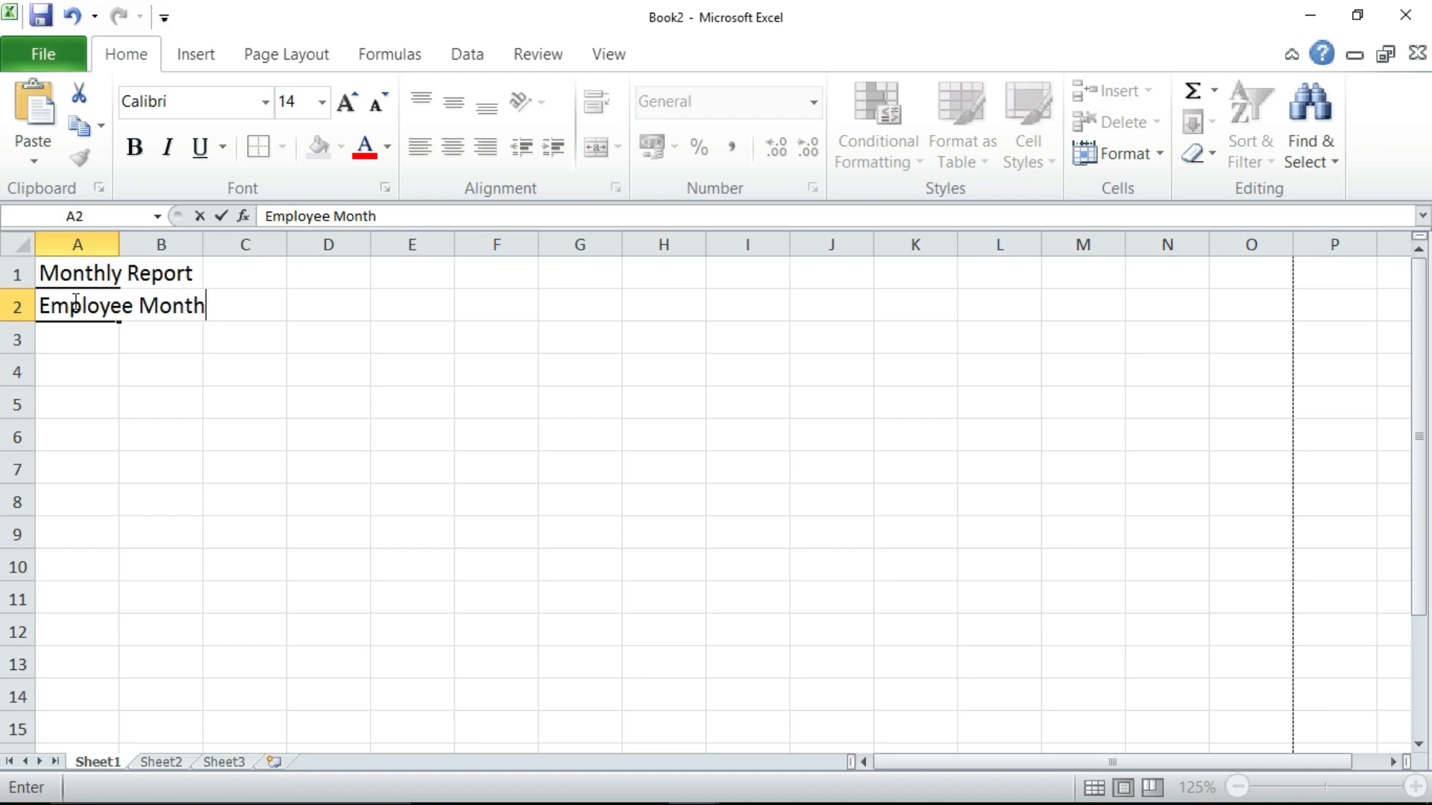
text(ly Salary)
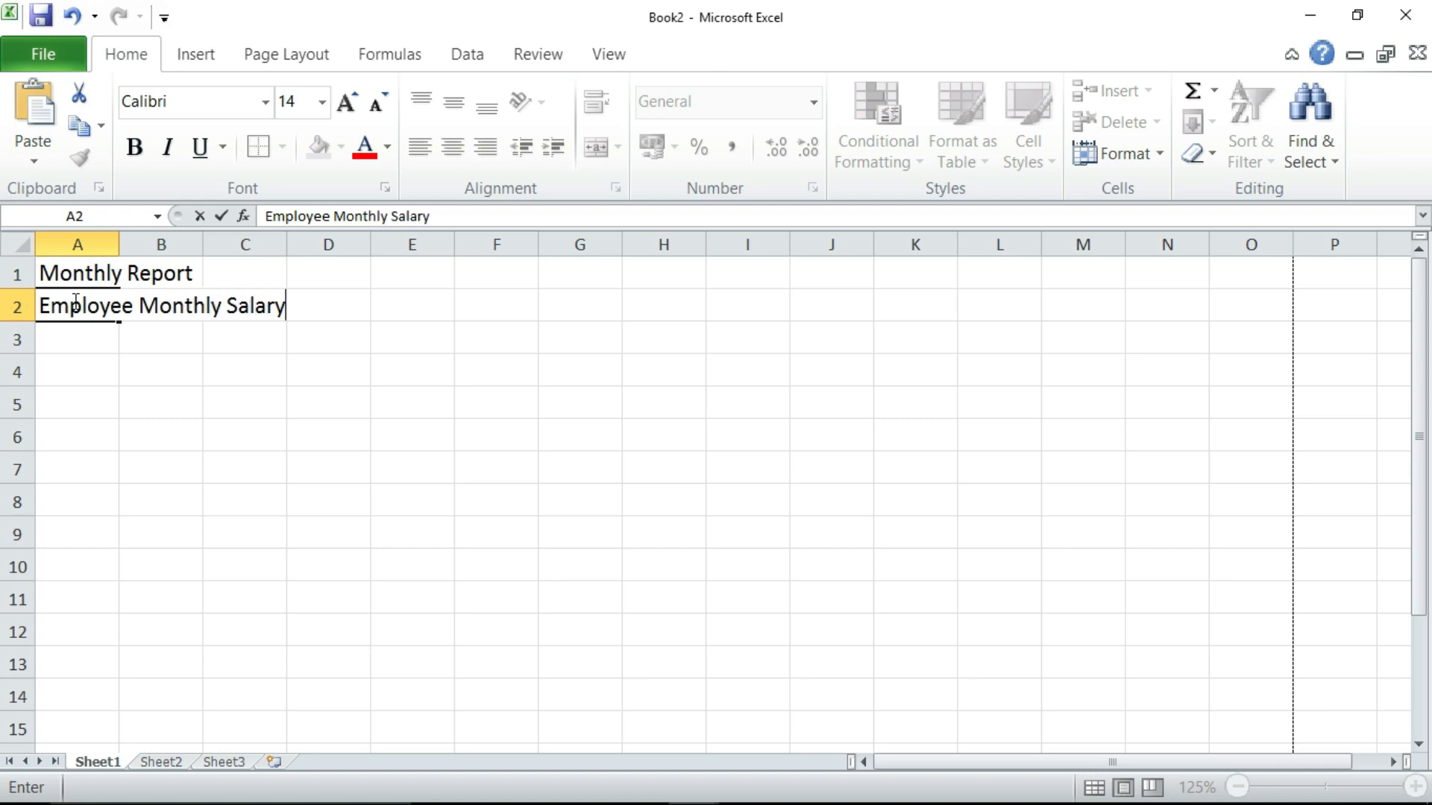
text( Details)
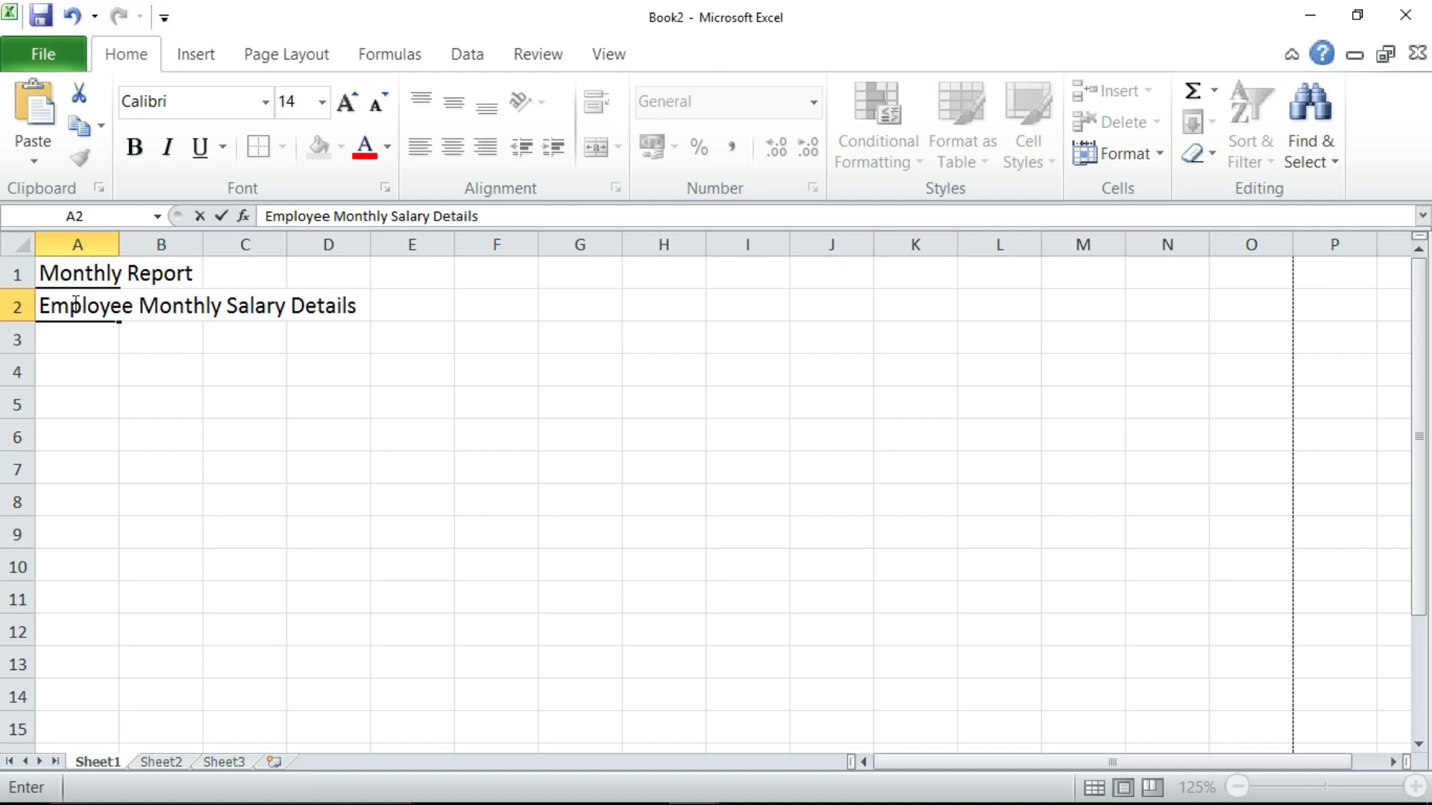
Step: Enter "Month : June" in cell A3, discarding the suggested completion
click(60, 336)
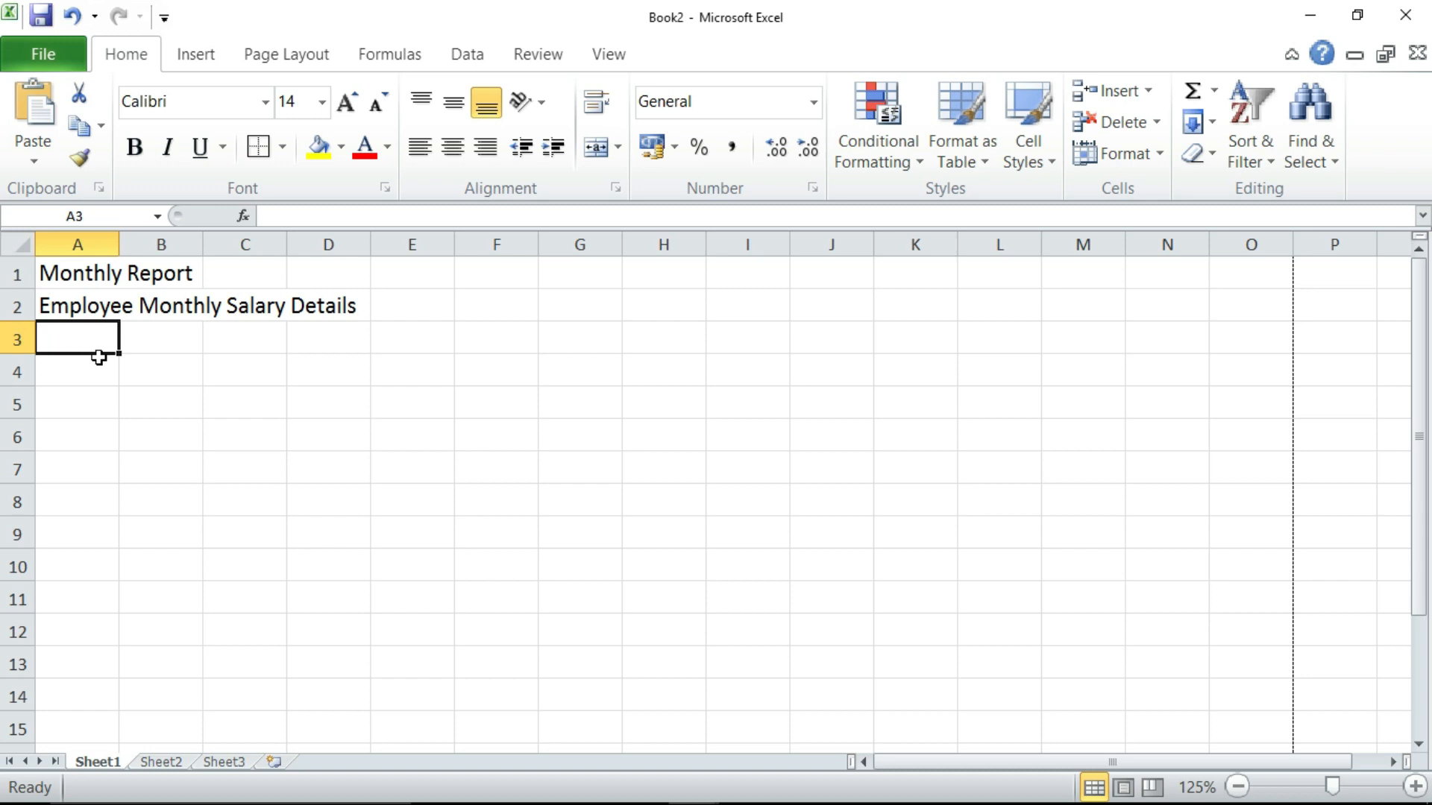
text(Month)
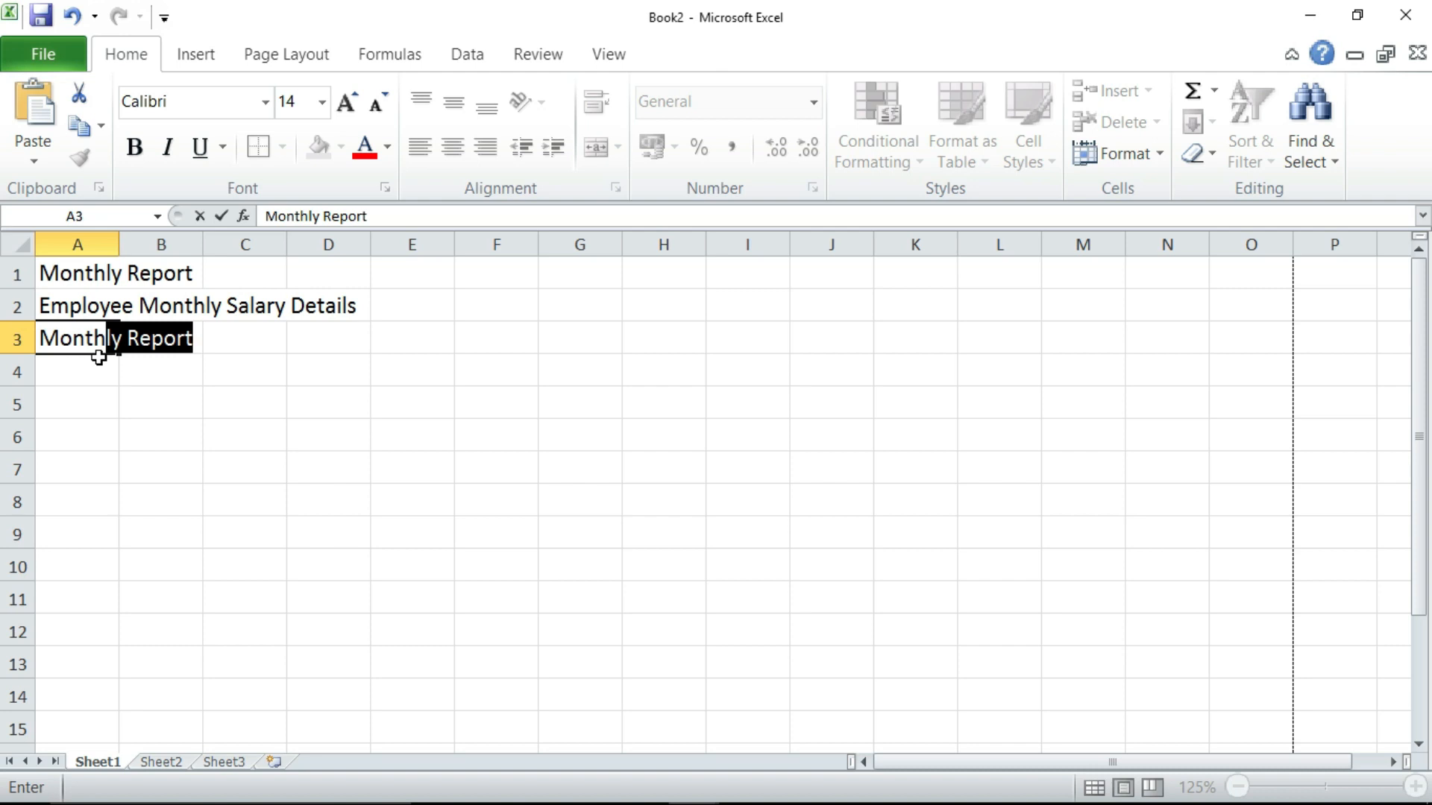
key(BackSpace)
text(: June)
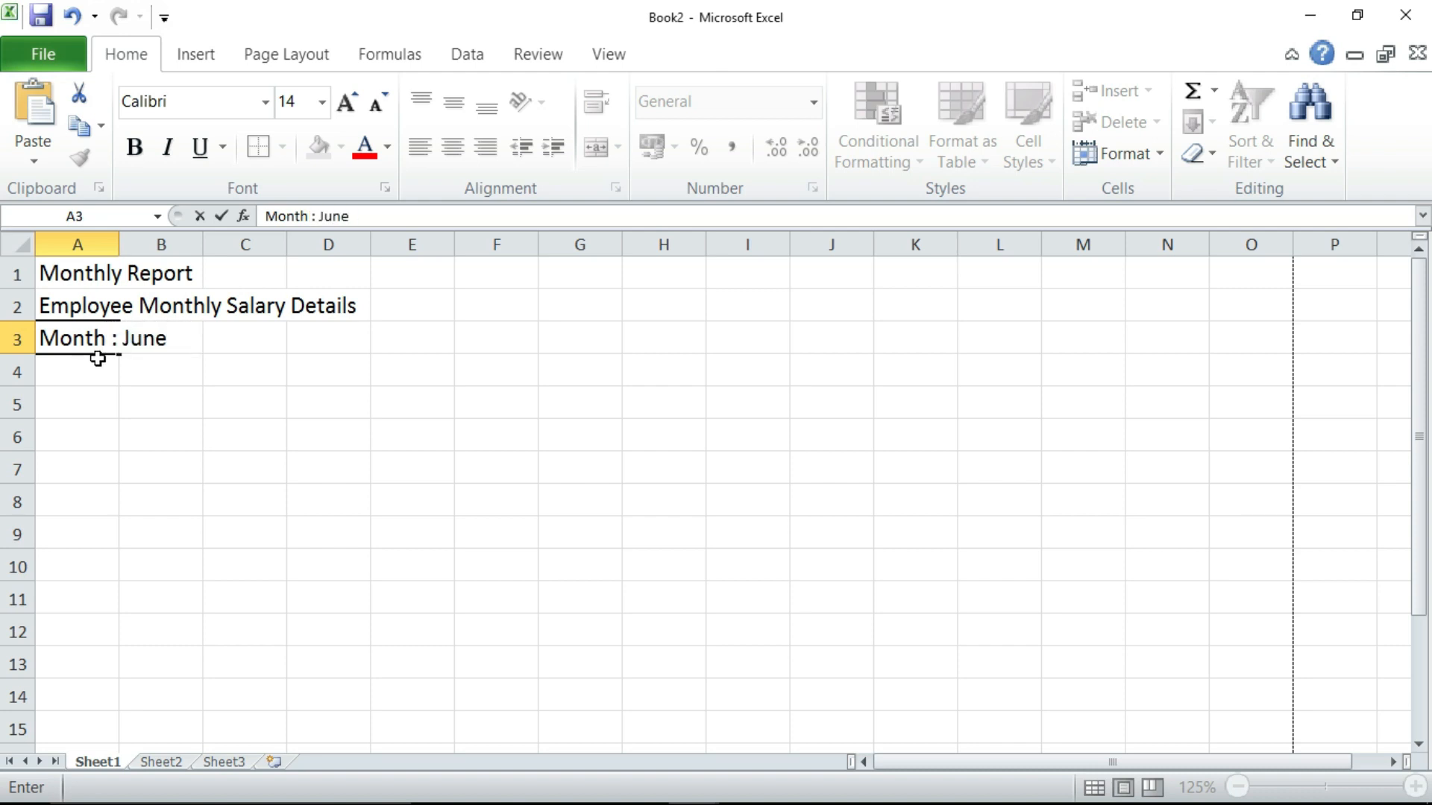
Step: Enter the column heading "Sr. No." in cell A4
key(Return)
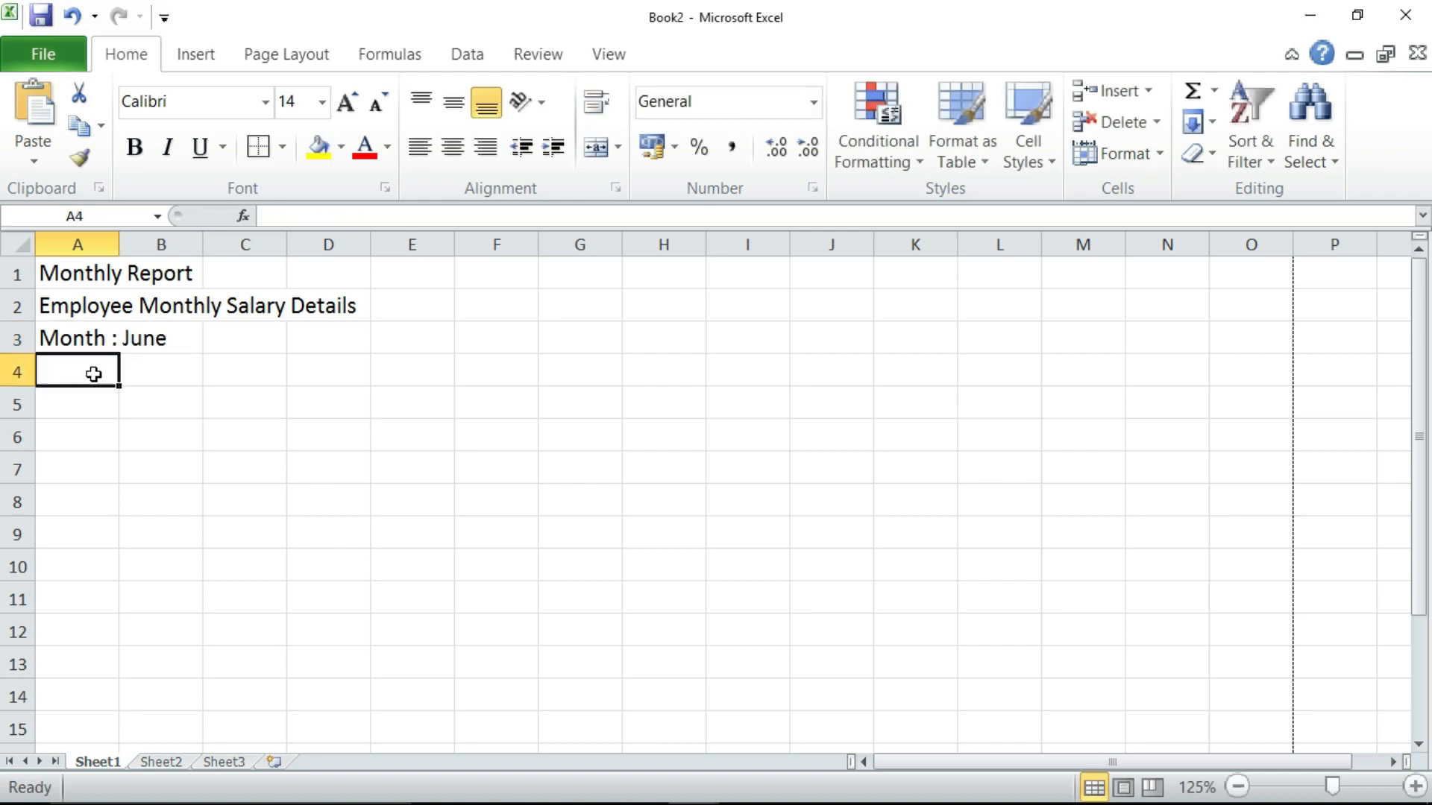
click(96, 371)
text(Sr. )
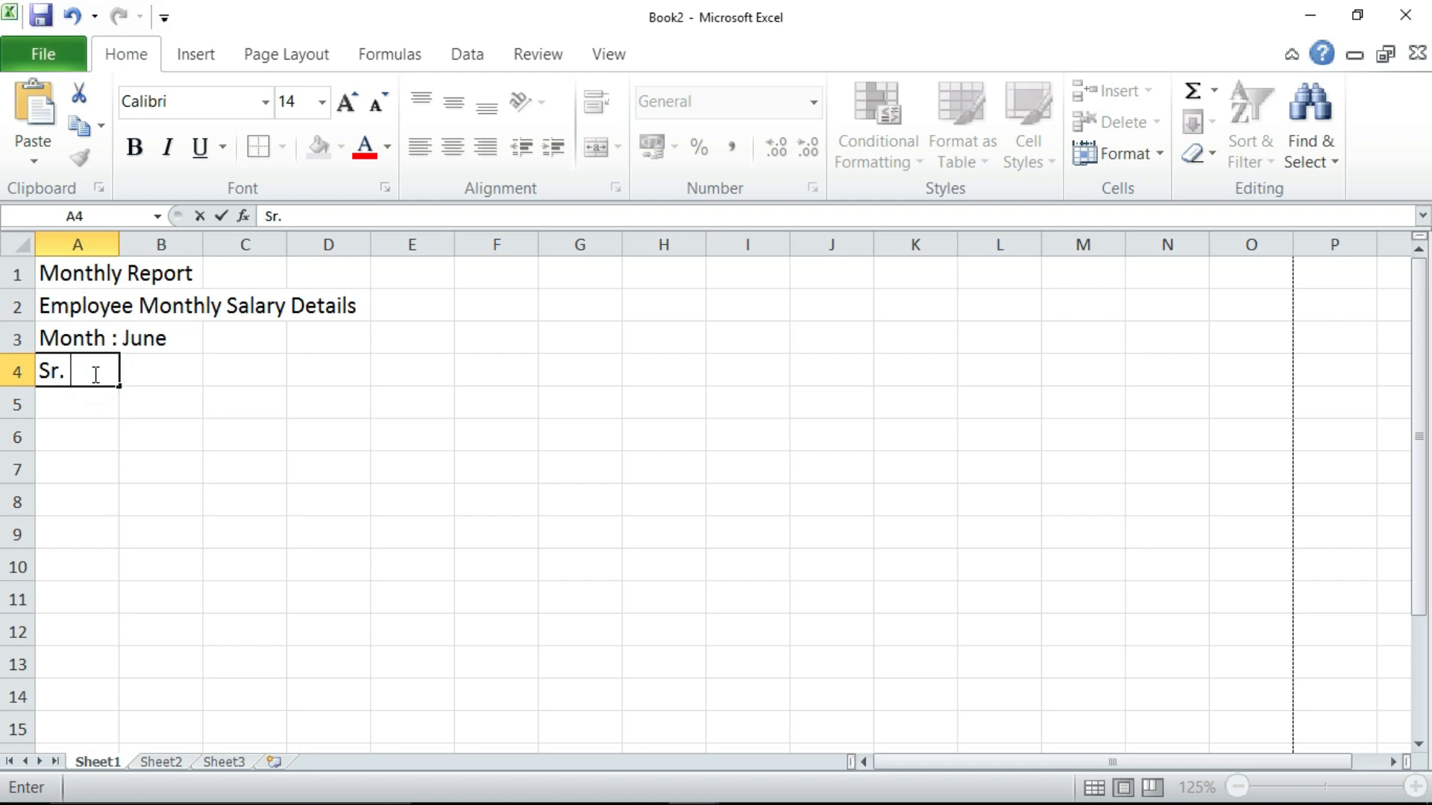
text(No.)
key(BackSpace)
key(Tab)
Step: Enter the column heading "Employee Name" in cell B4
text(Empl)
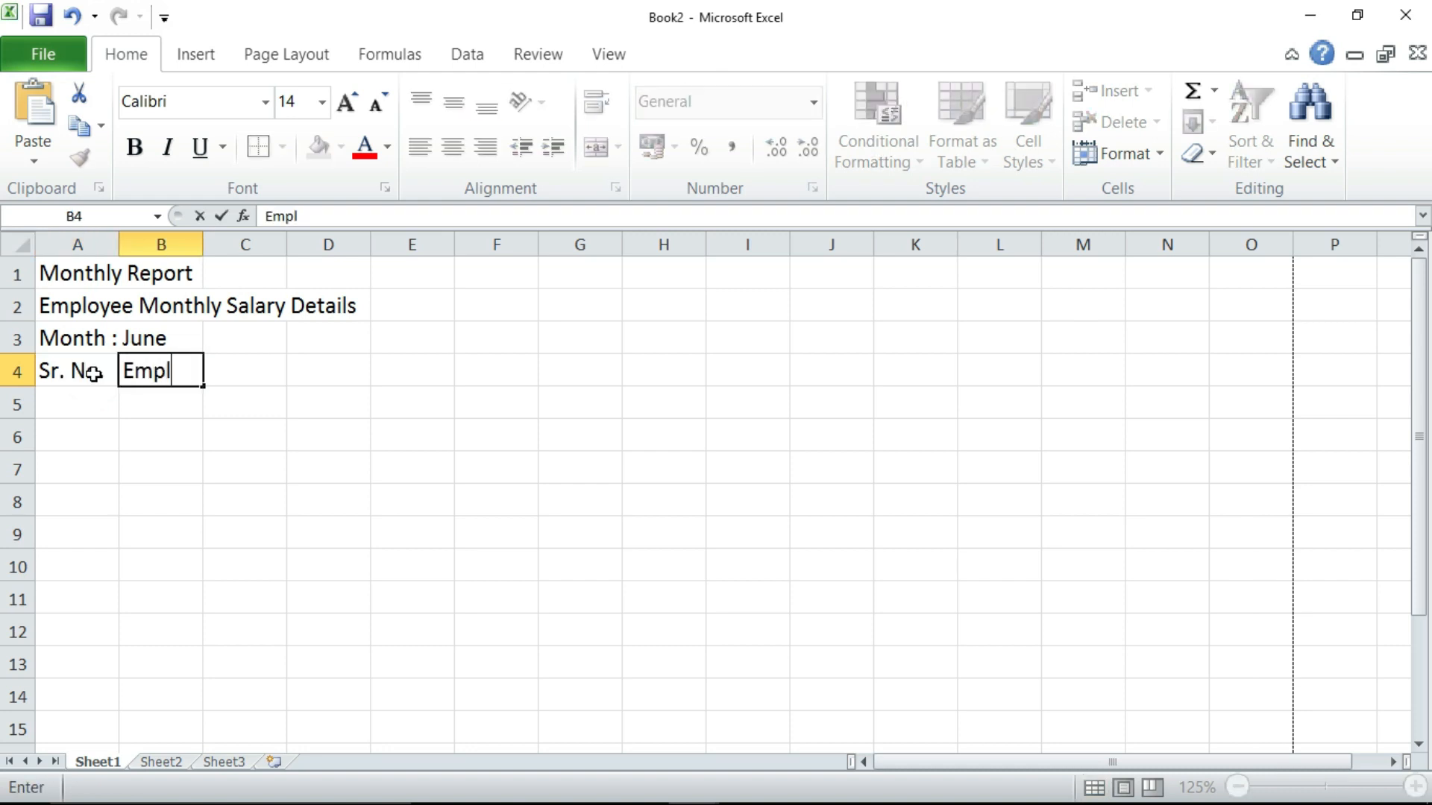
text(oyee name)
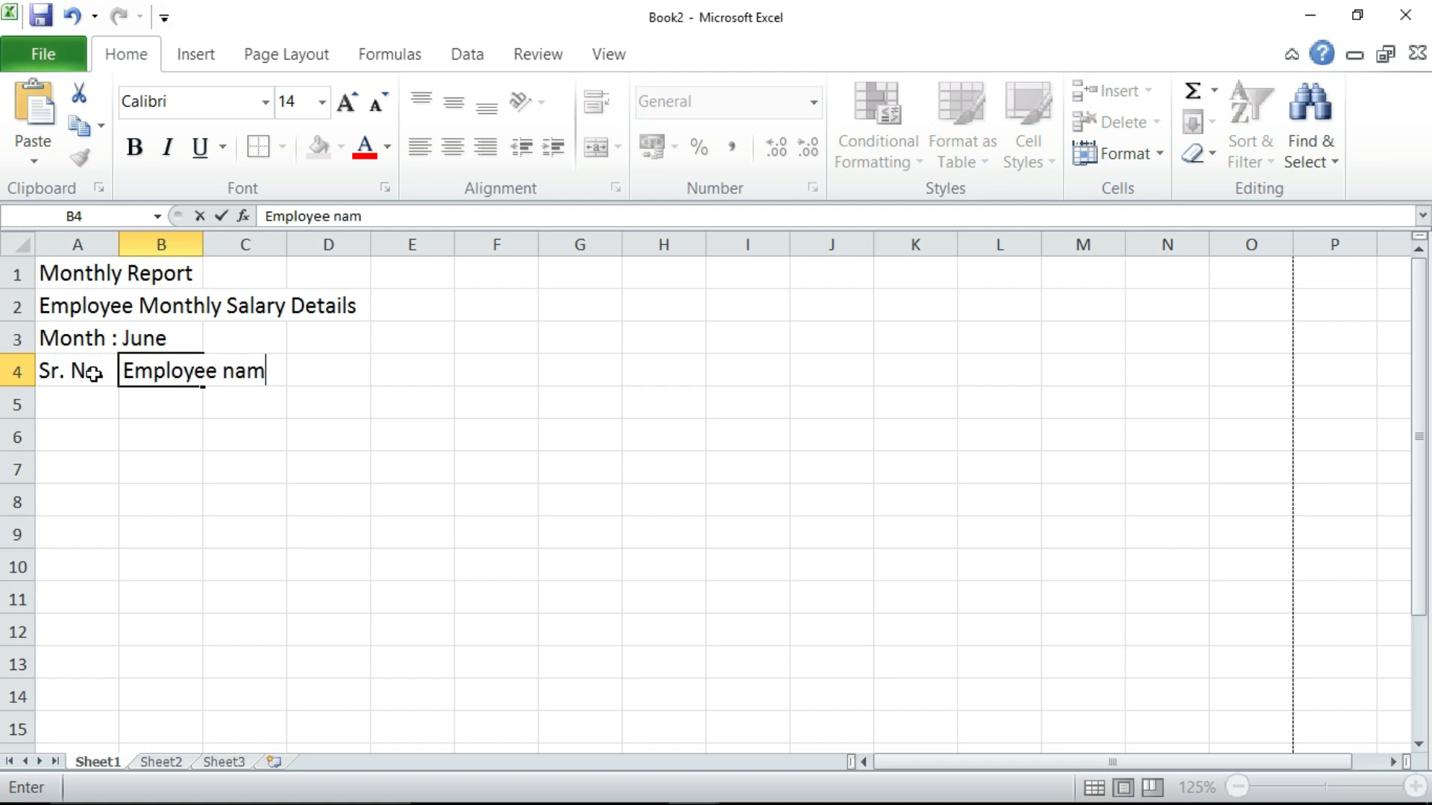
key(BackSpace)
key(BackSpace)
key(BackSpace)
key(BackSpace)
text(Name)
key(Tab)
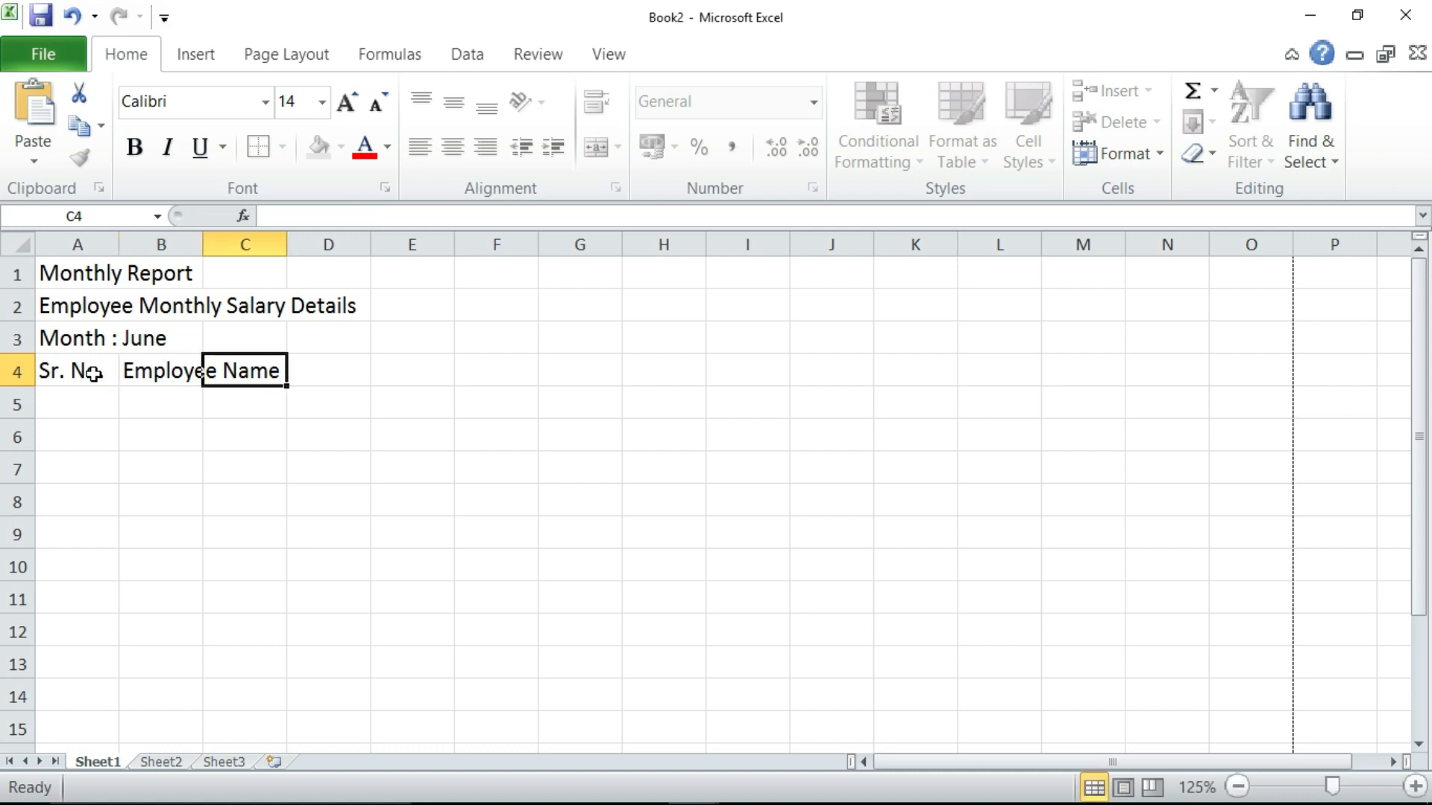
Step: Enter the two-row heading for column C: "Salary" in C4 and "Monthly" above it in C3
text(Sa)
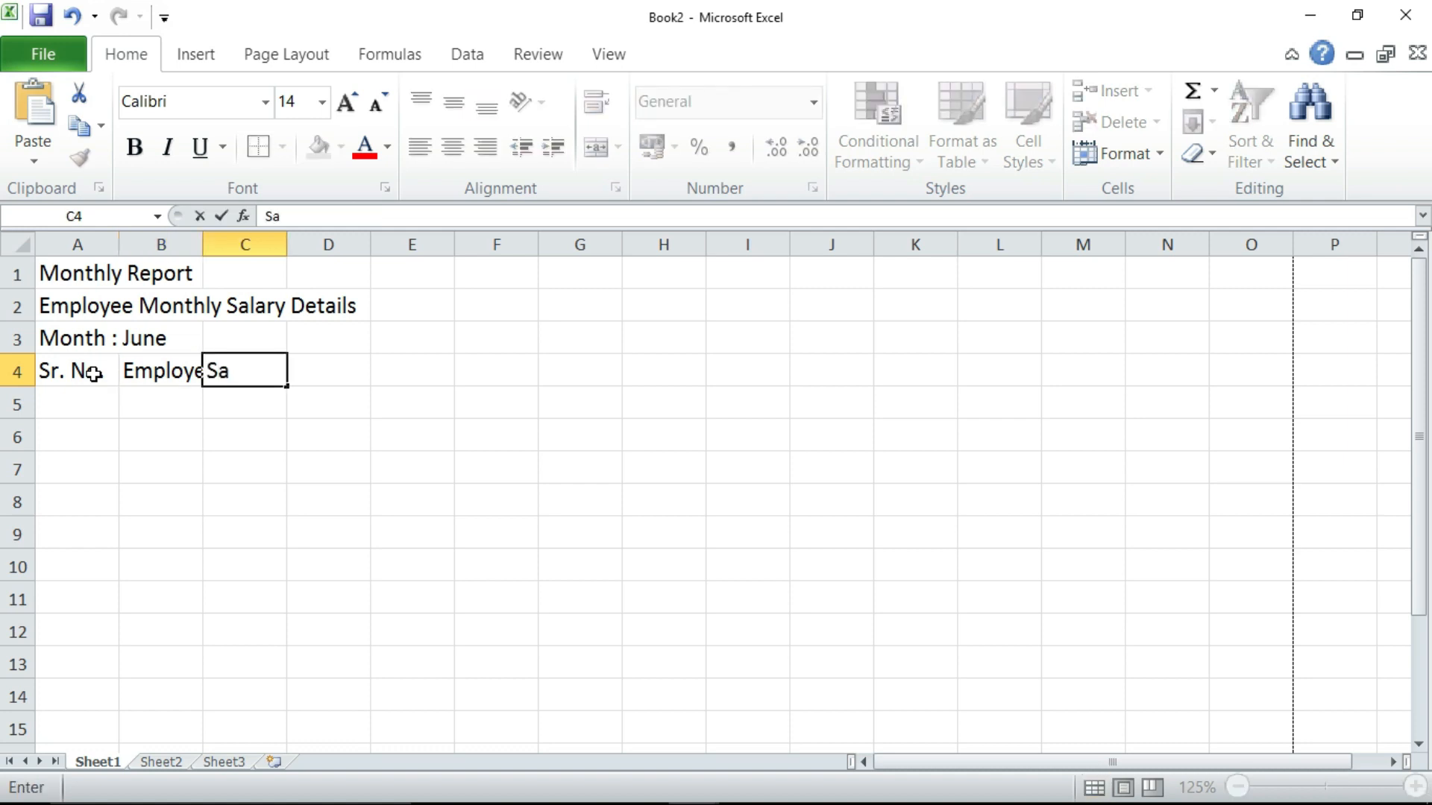
text(lary)
key(Up)
text(M)
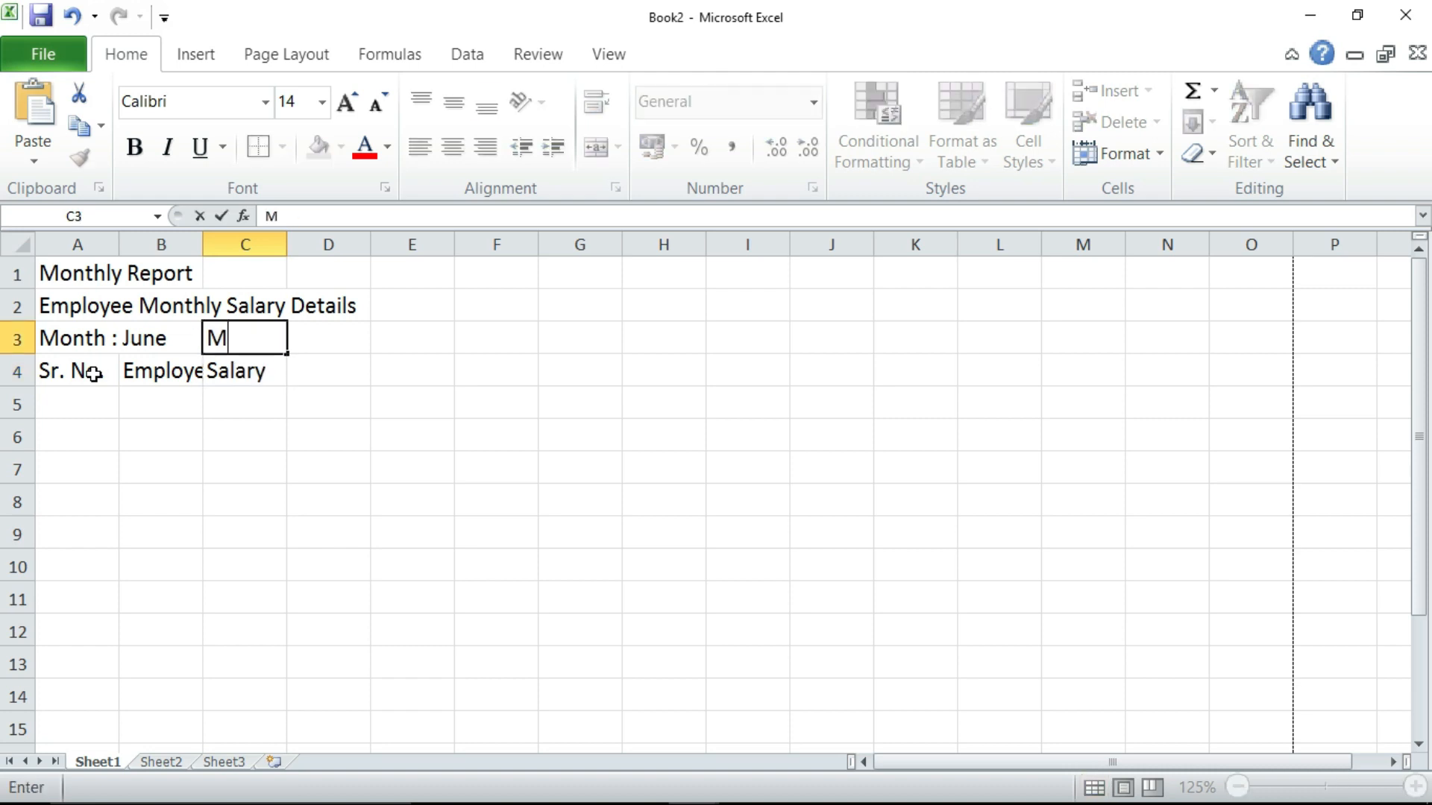
text(onthly)
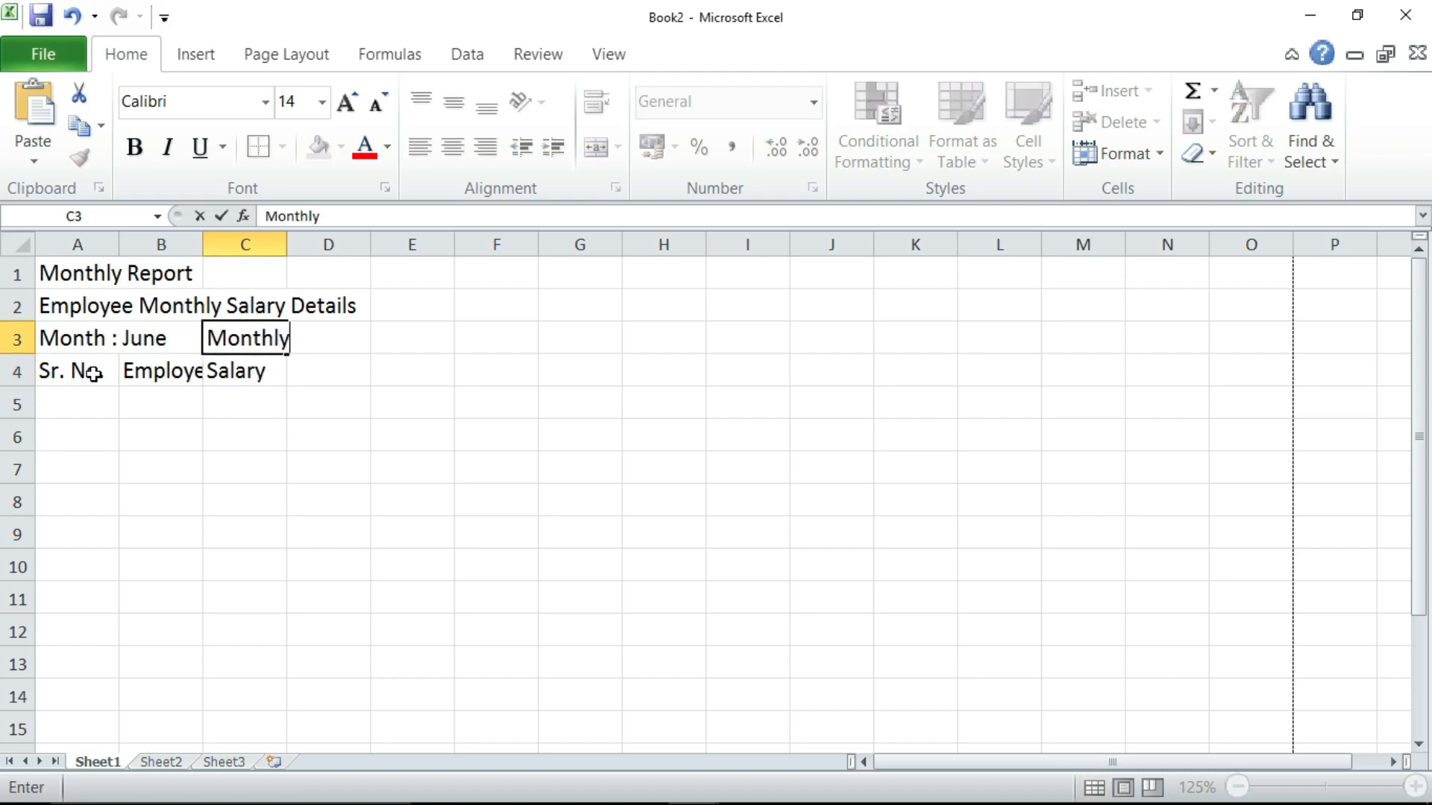
key(Tab)
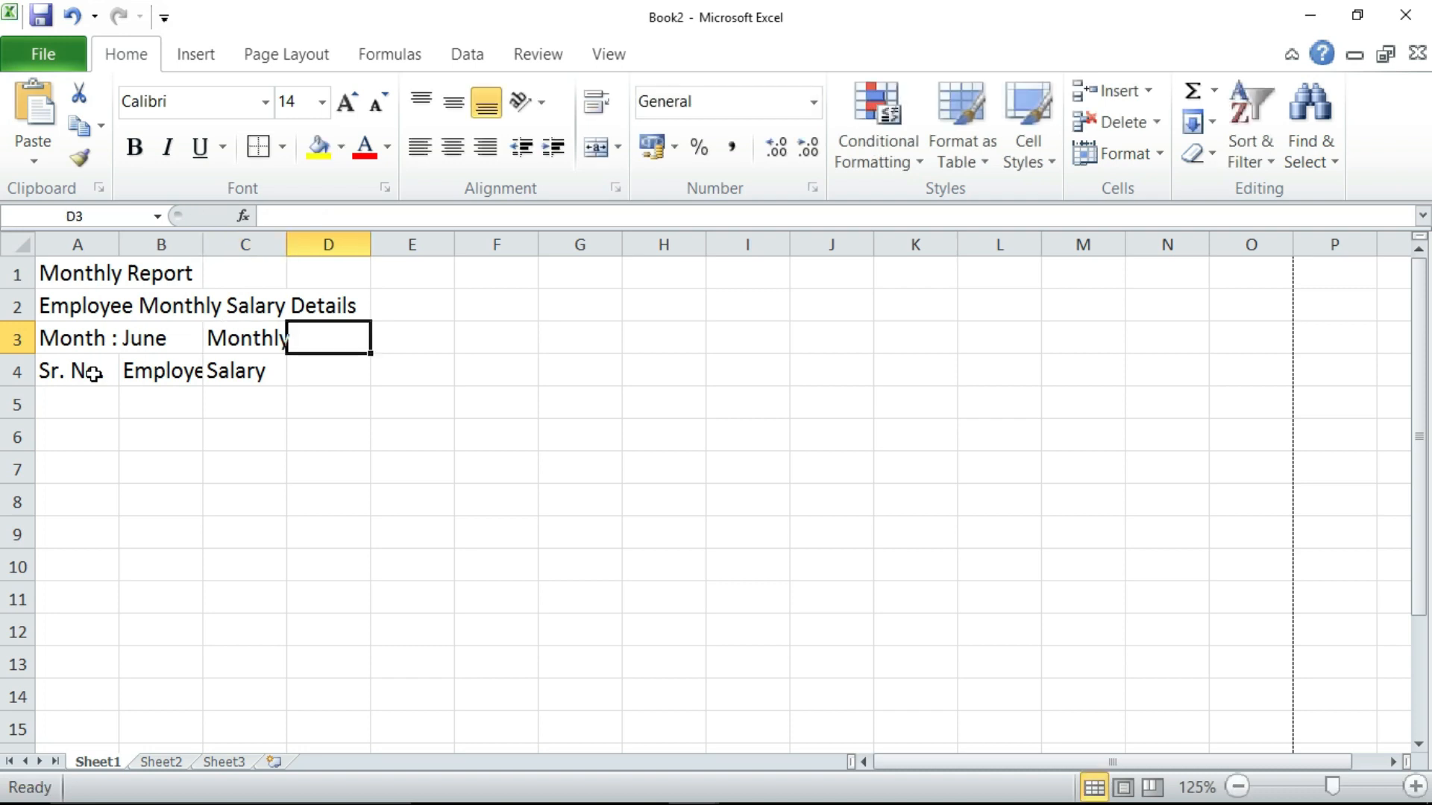
Step: Enter the two-row heading for column D: "Working" in D3 and "Days" in D4
key(Down)
key(Up)
text(Working)
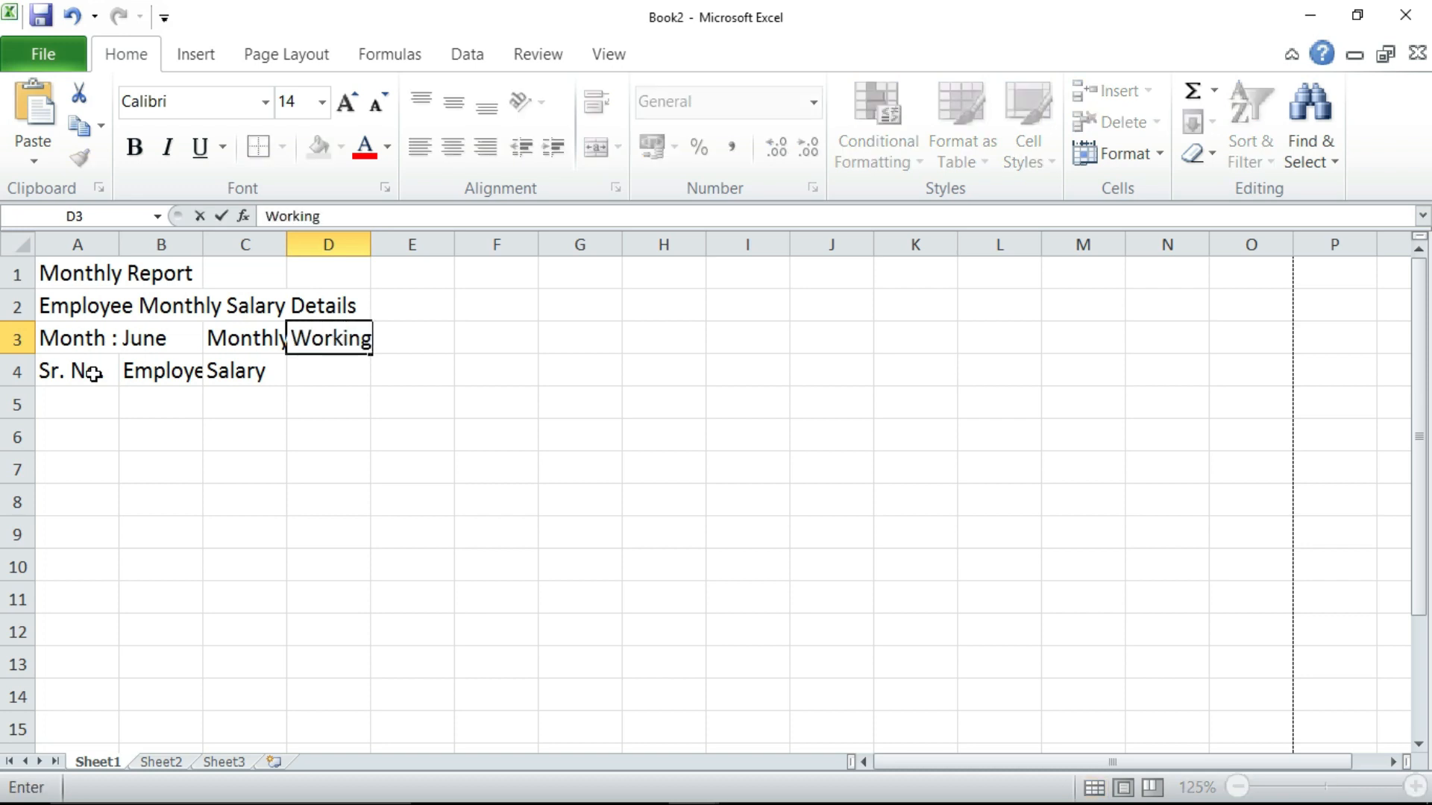
key(Return)
text(Day)
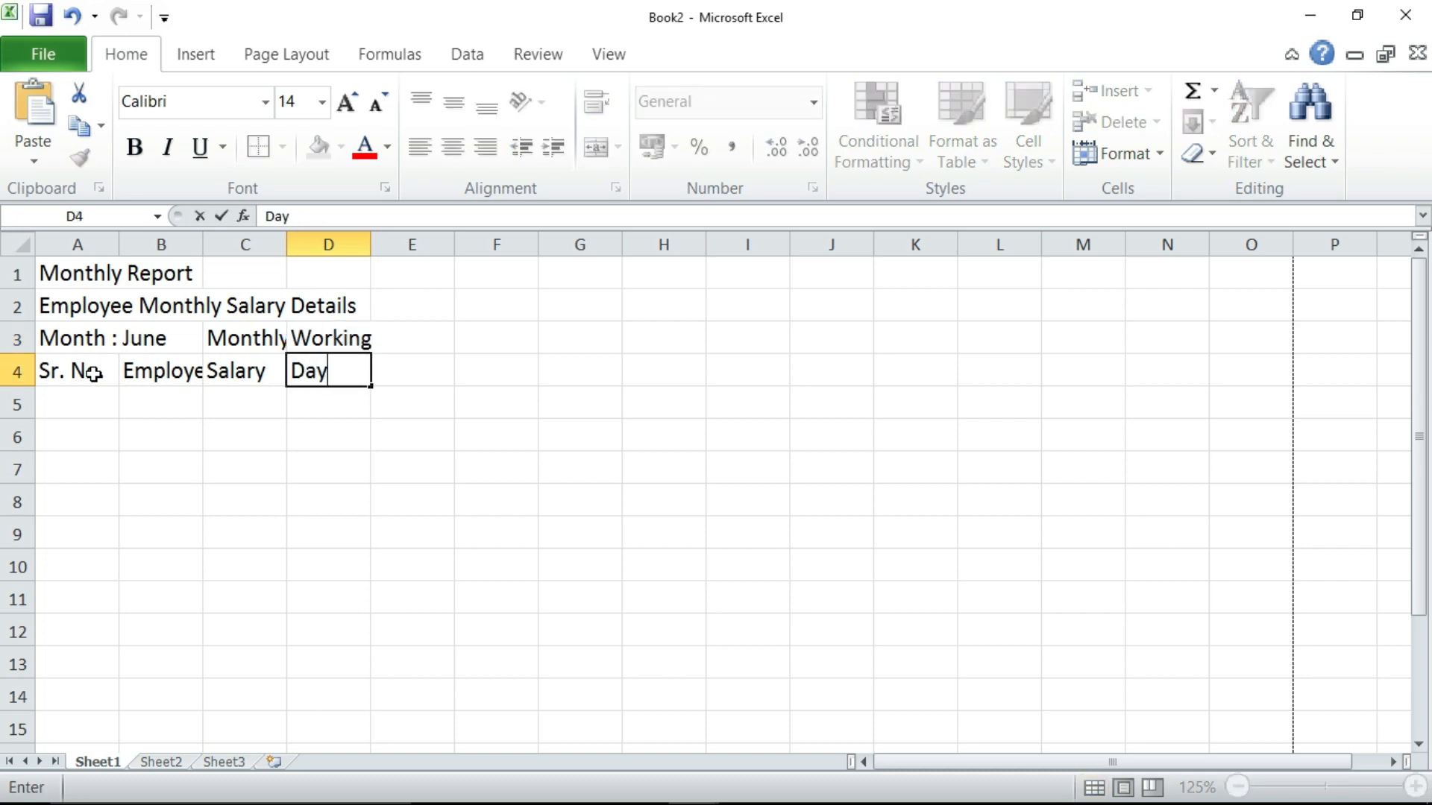
text(s)
key(Tab)
Step: Enter the two-row heading for column E: "Salary" in E3 and "Payment" in E4
key(Up)
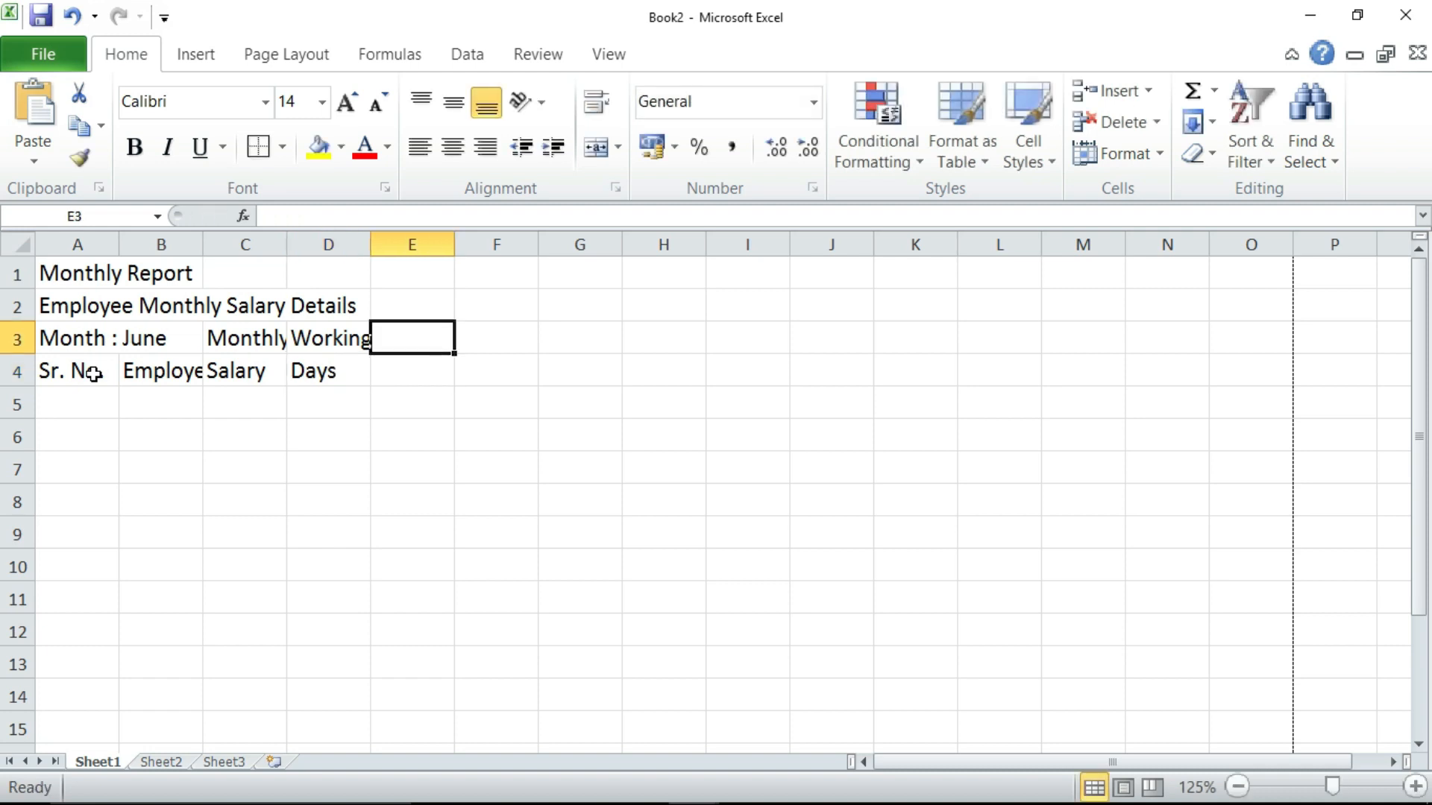
text(Sala)
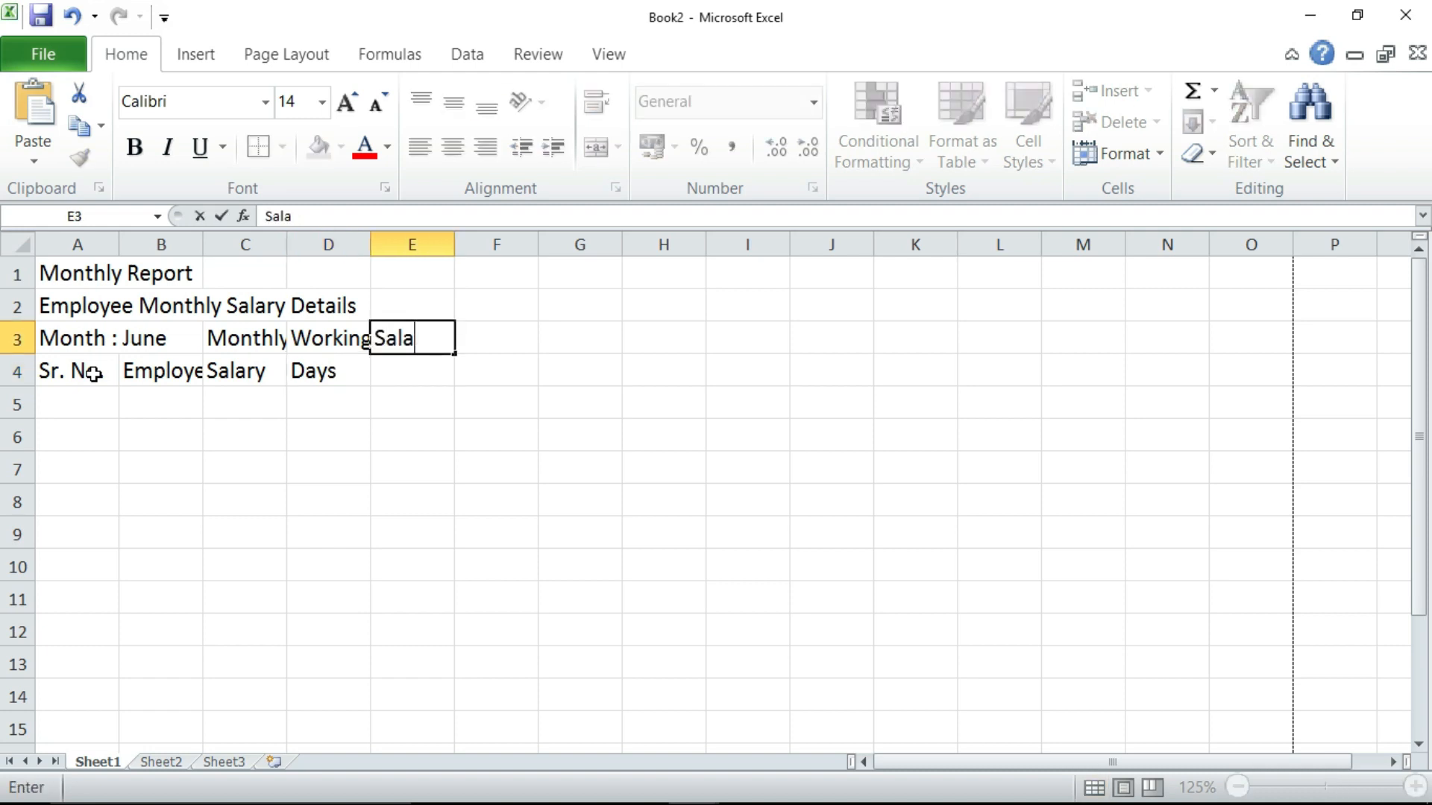
text(ry)
key(Return)
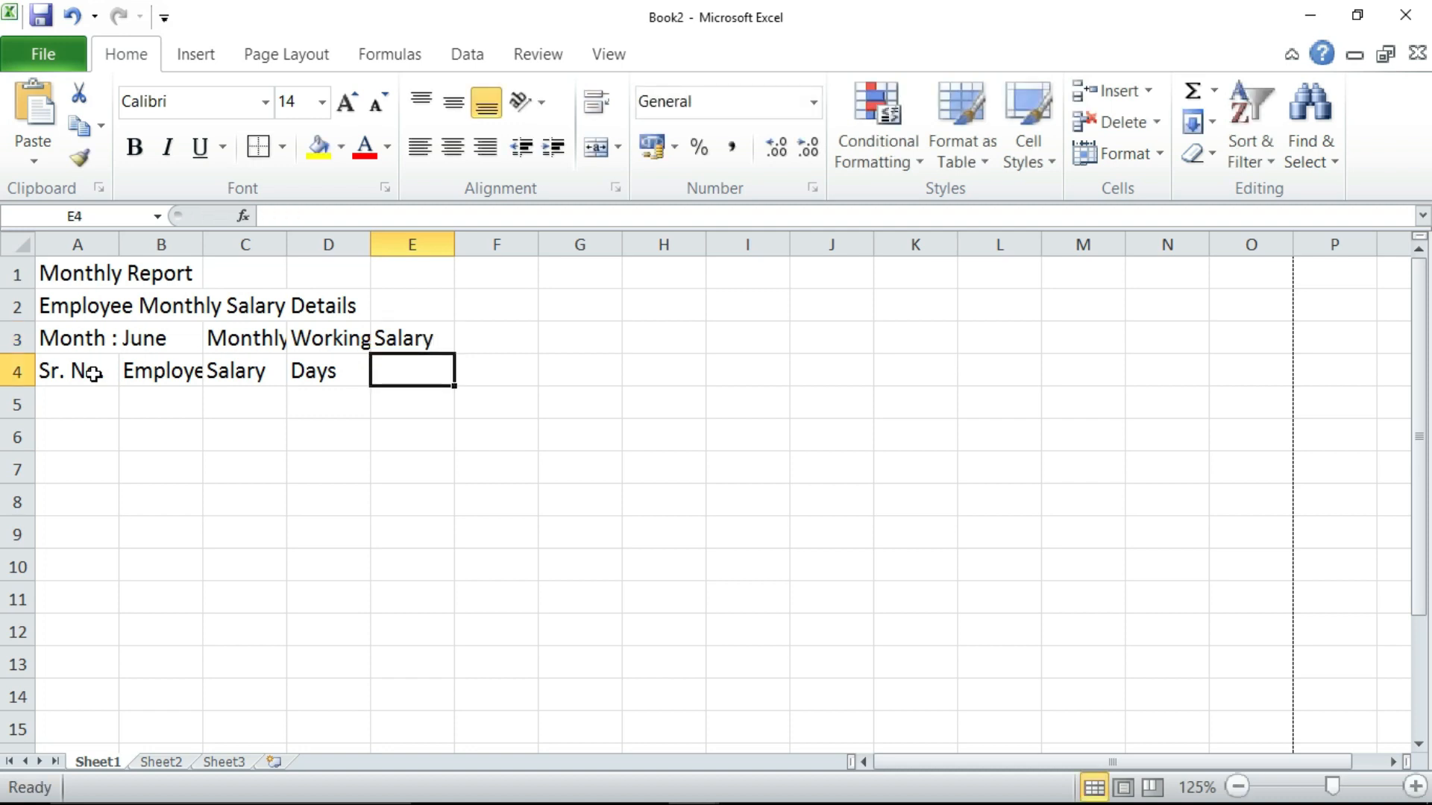
text(Paym)
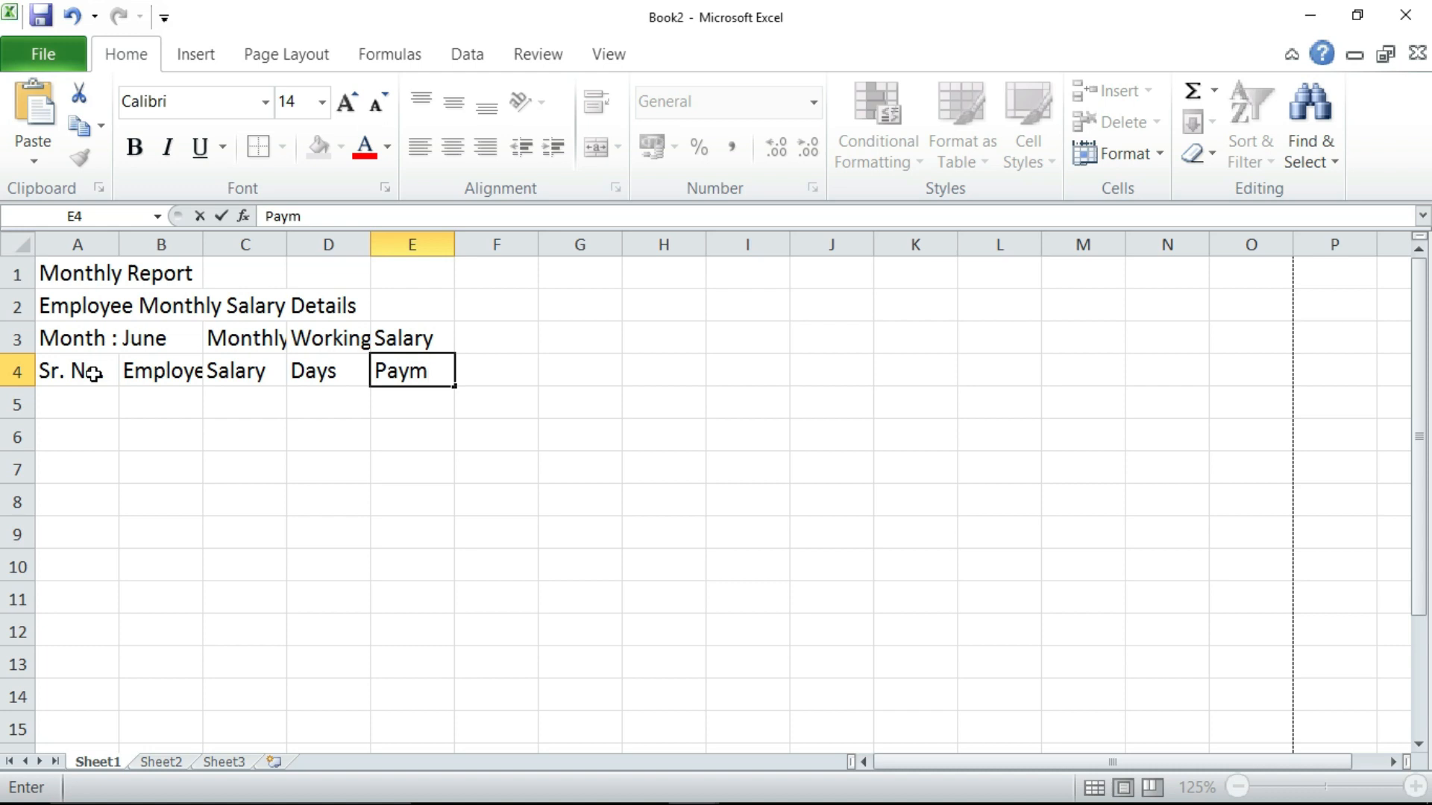
text(ent)
click(217, 441)
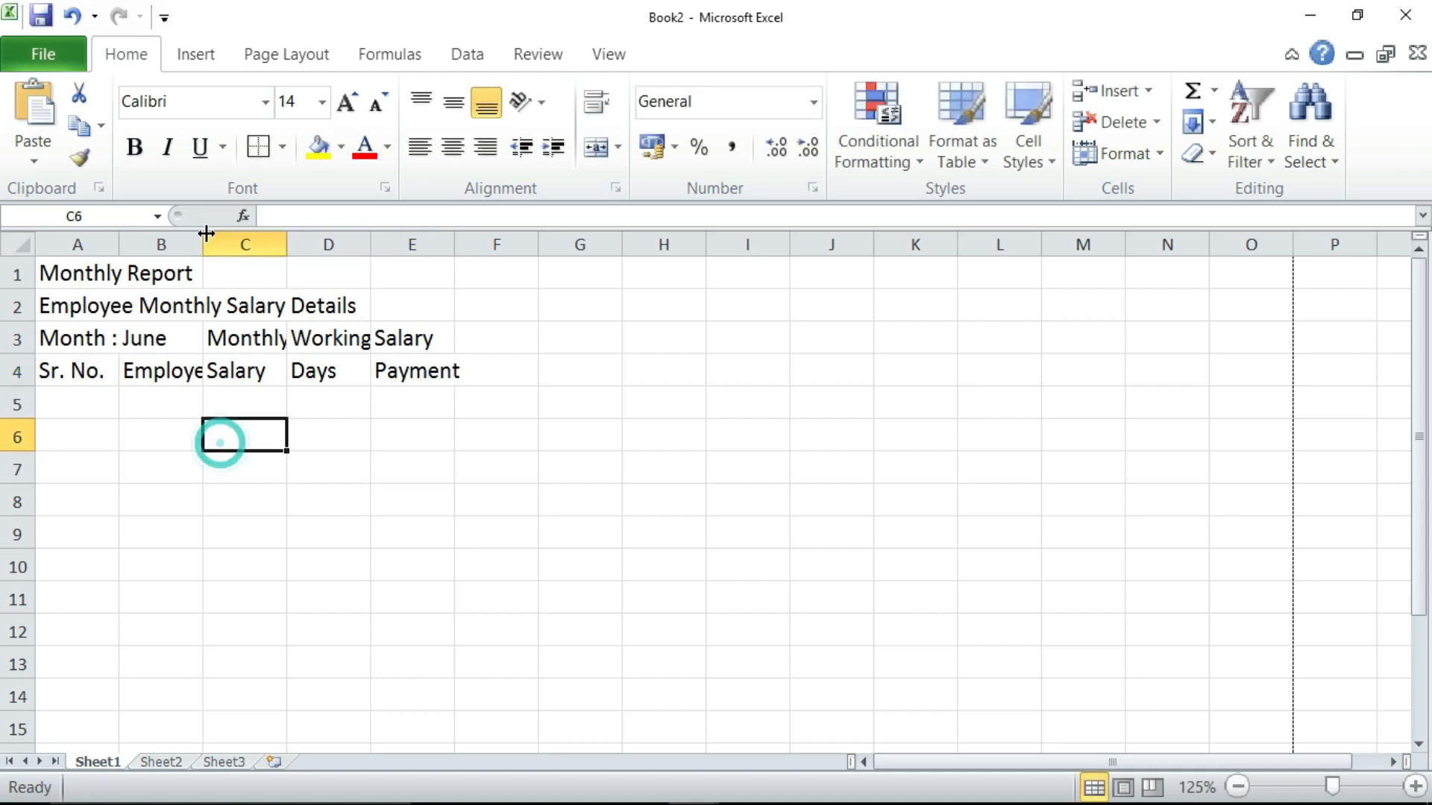
Step: Widen columns B through F to make room for the column headings
drag(202, 243, 570, 243)
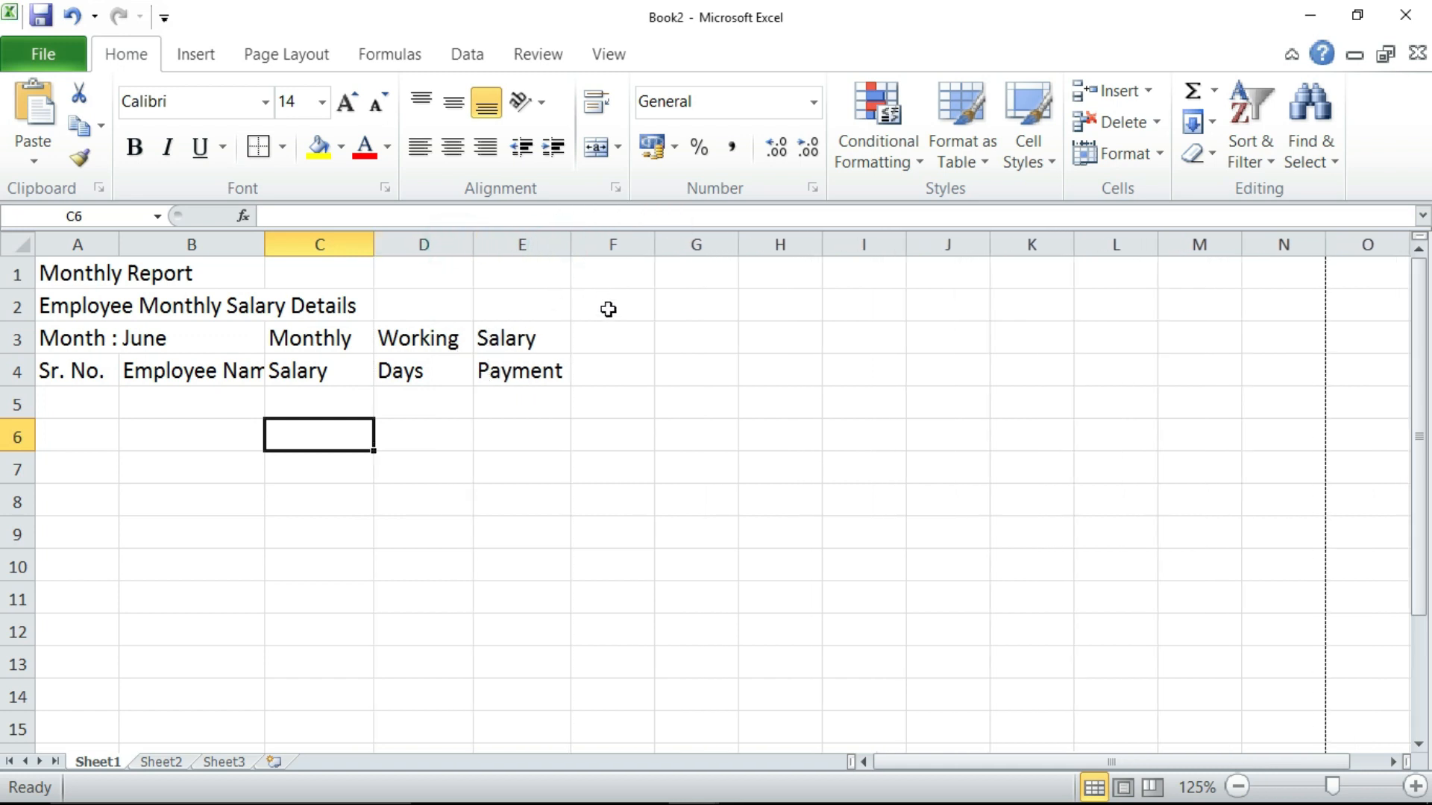
click(601, 344)
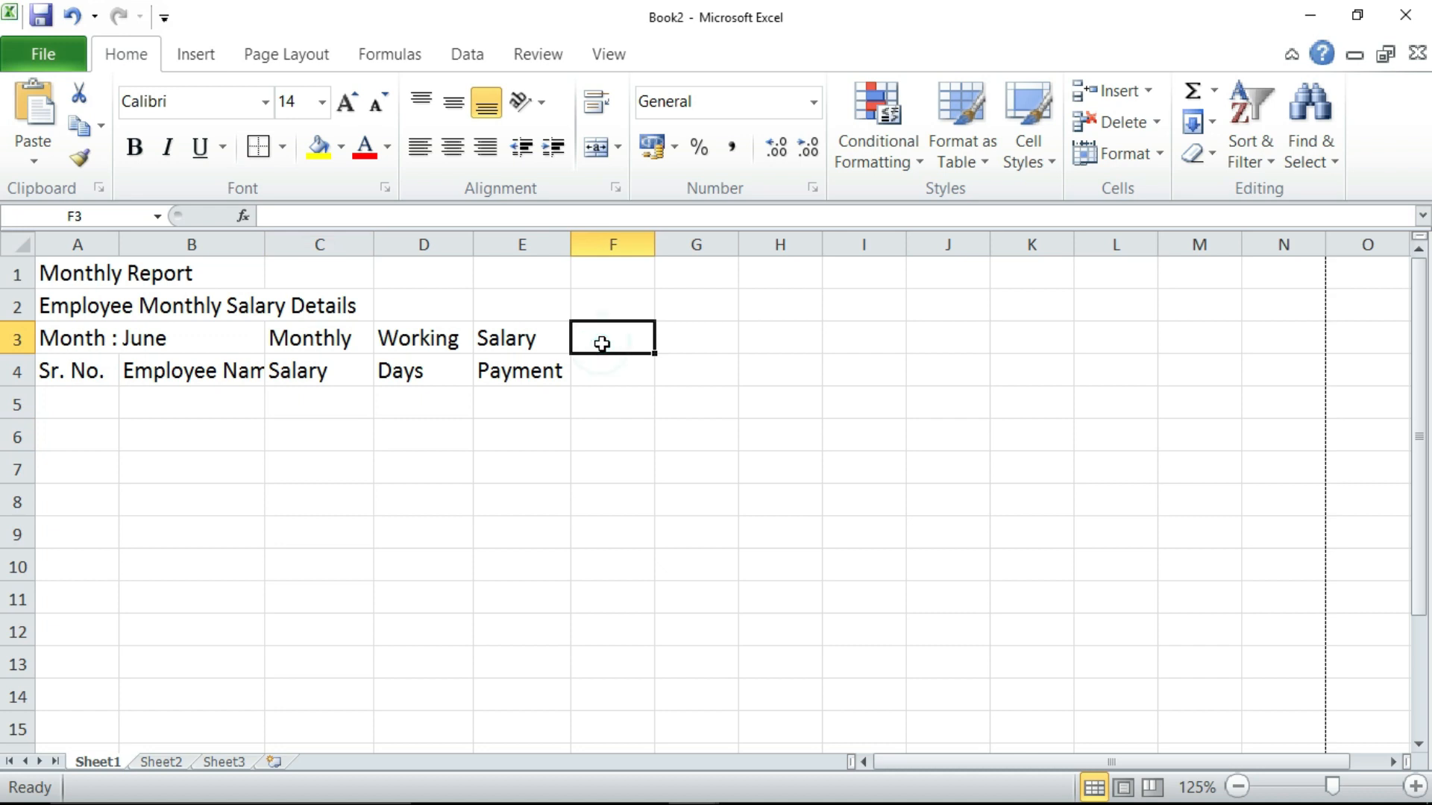
Step: Enter the headings "Round(2)" in cell F4 and "Round" in cell G4
click(618, 381)
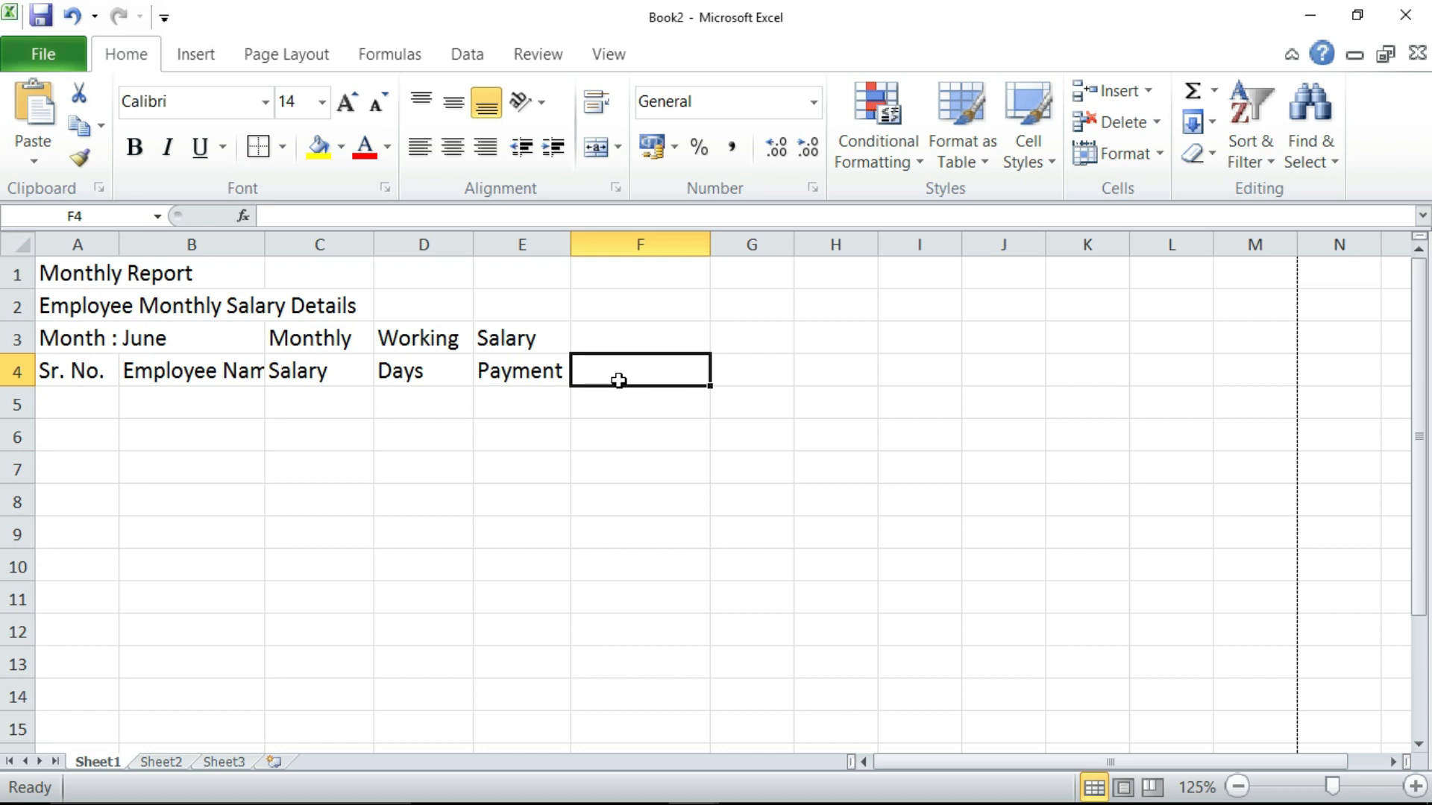
text(R)
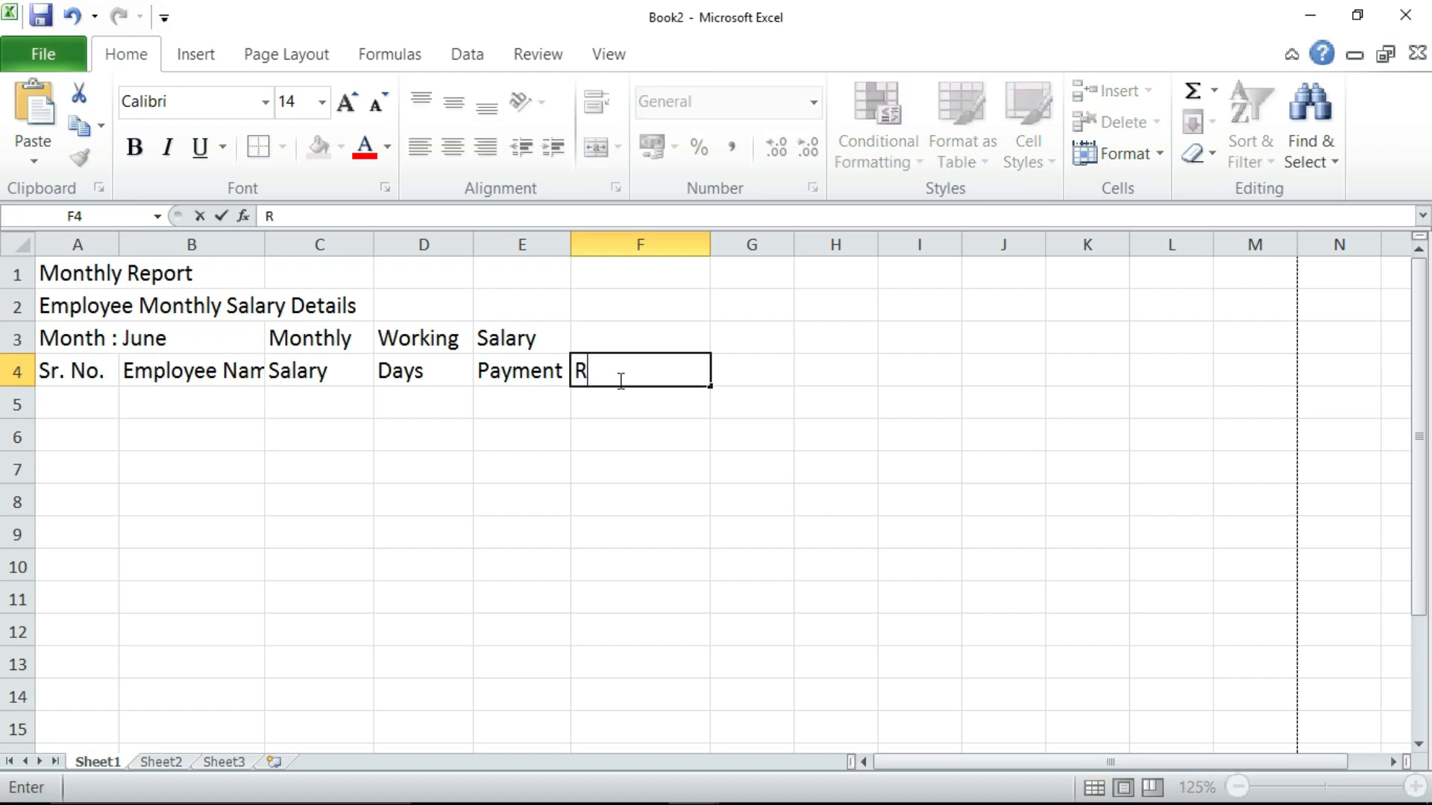
text(ound(2))
key(Tab)
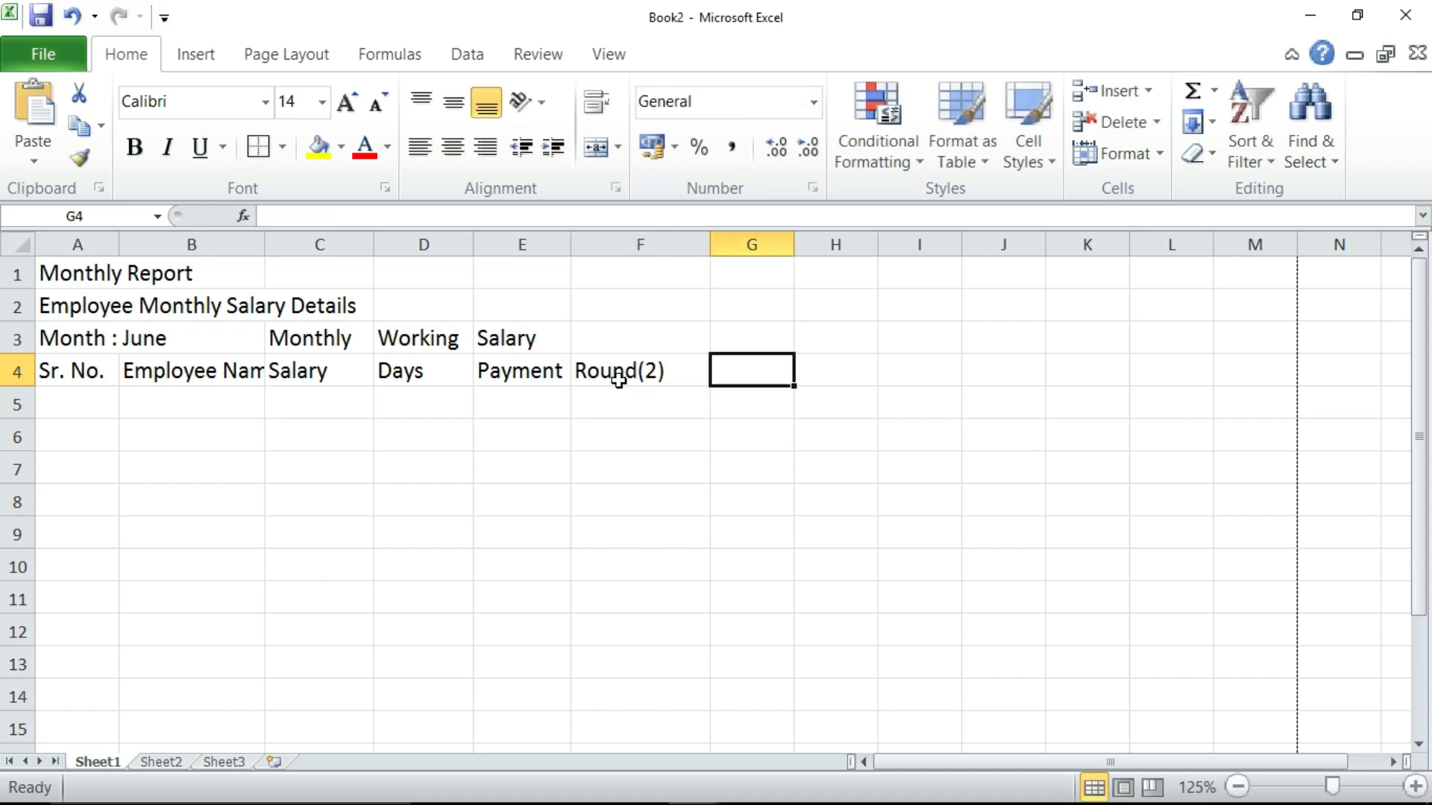
text(Round)
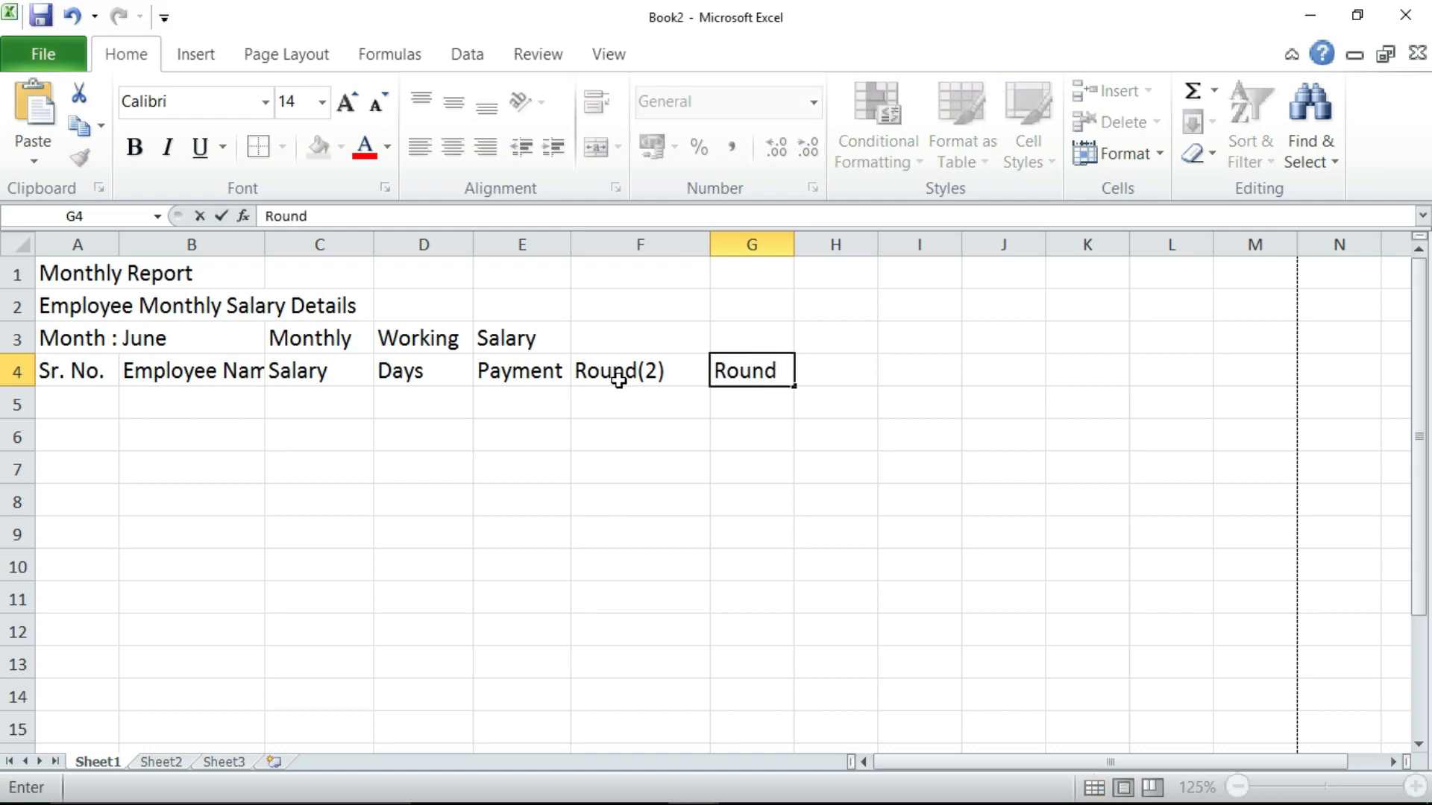
key(Tab)
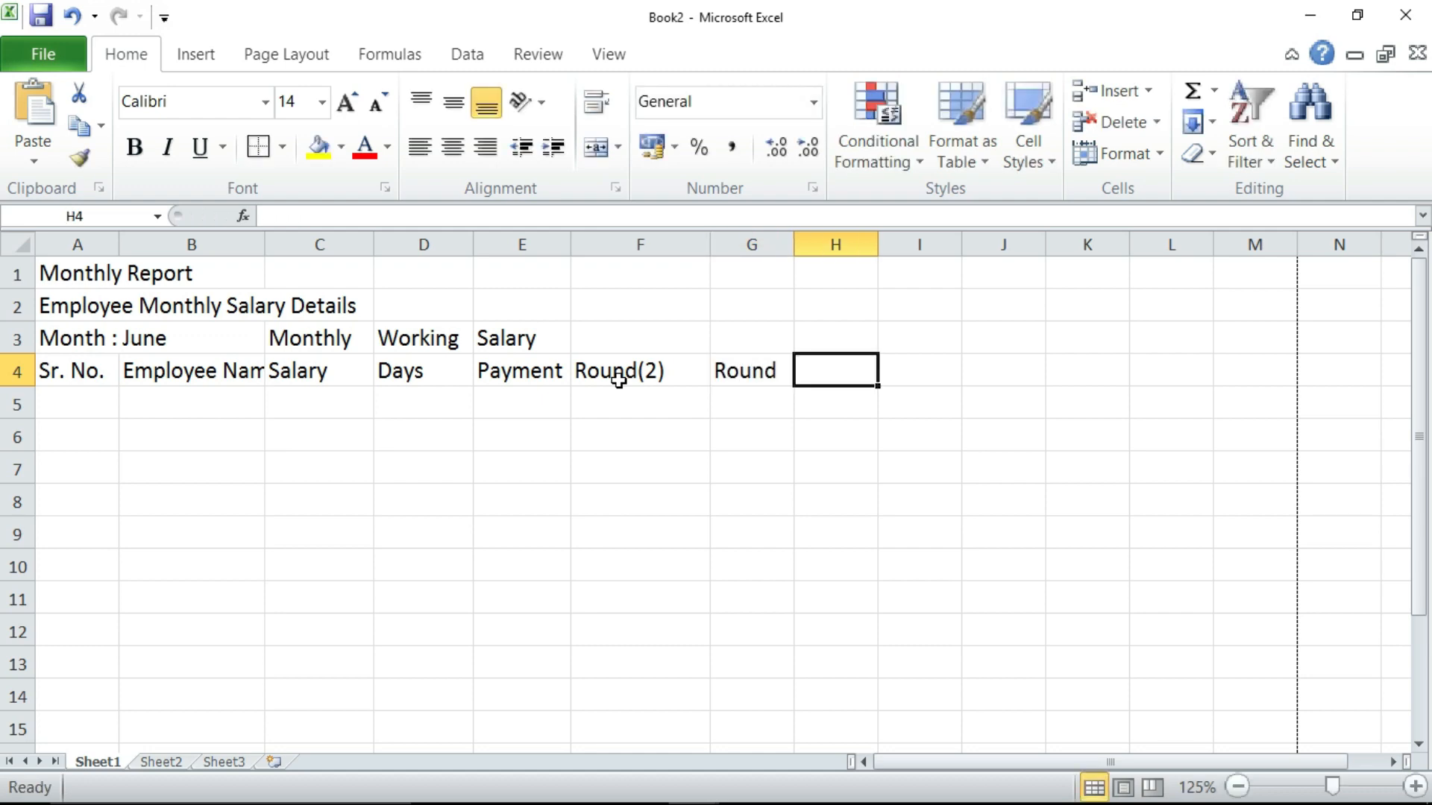
Step: Enter the headings "RoundDown" in cell H4 and "Roundup" in cell I4
text(Roun)
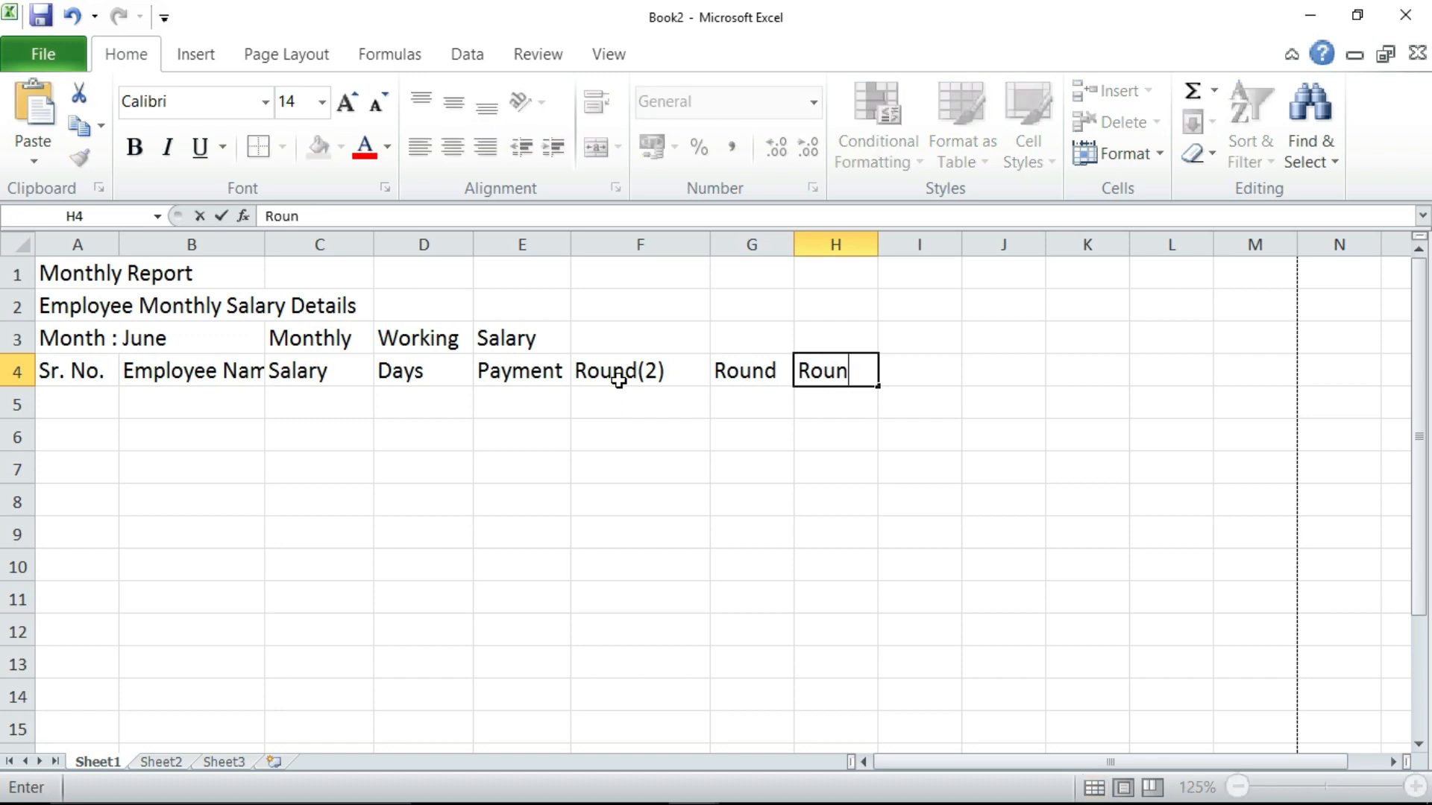
text(dDown)
key(Tab)
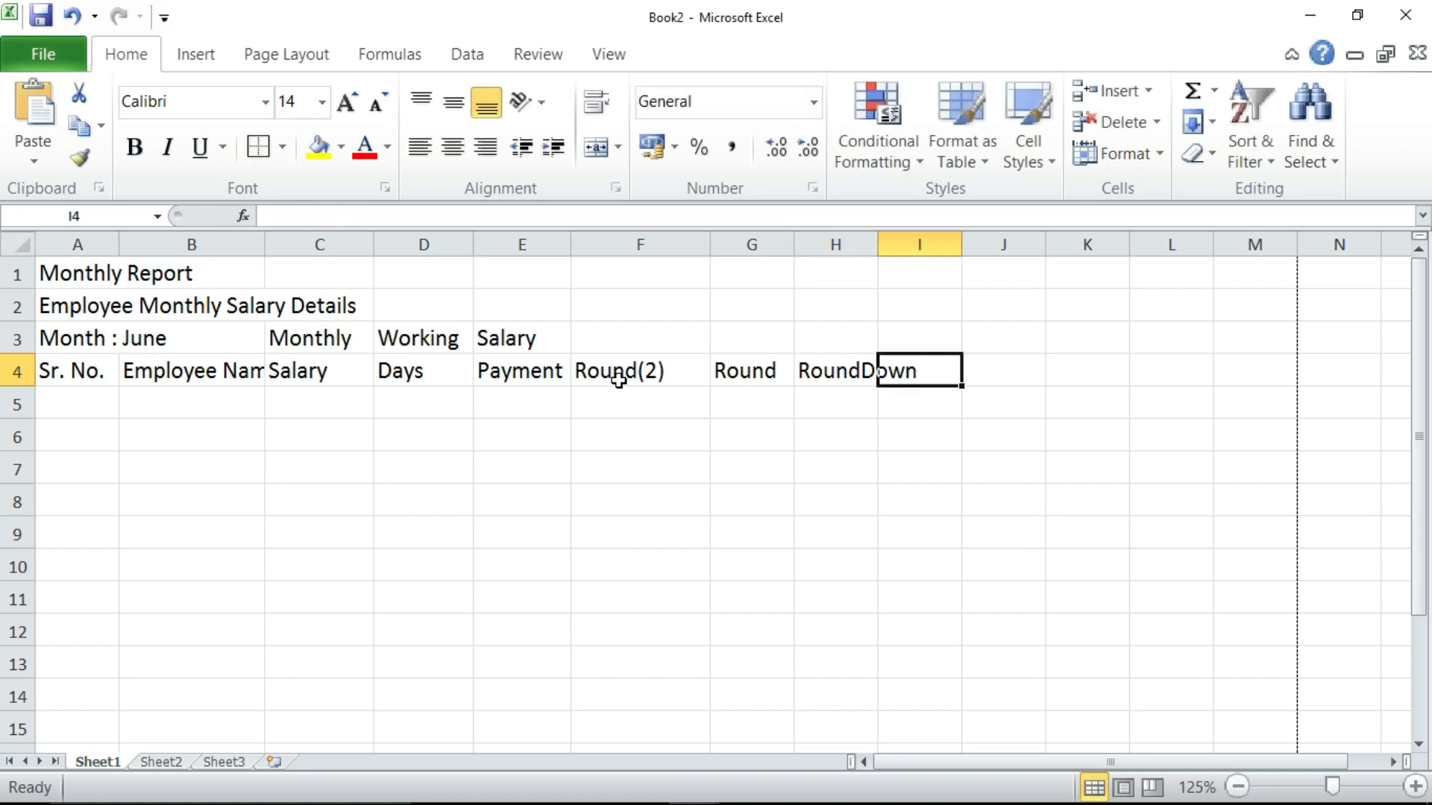
text(Round)
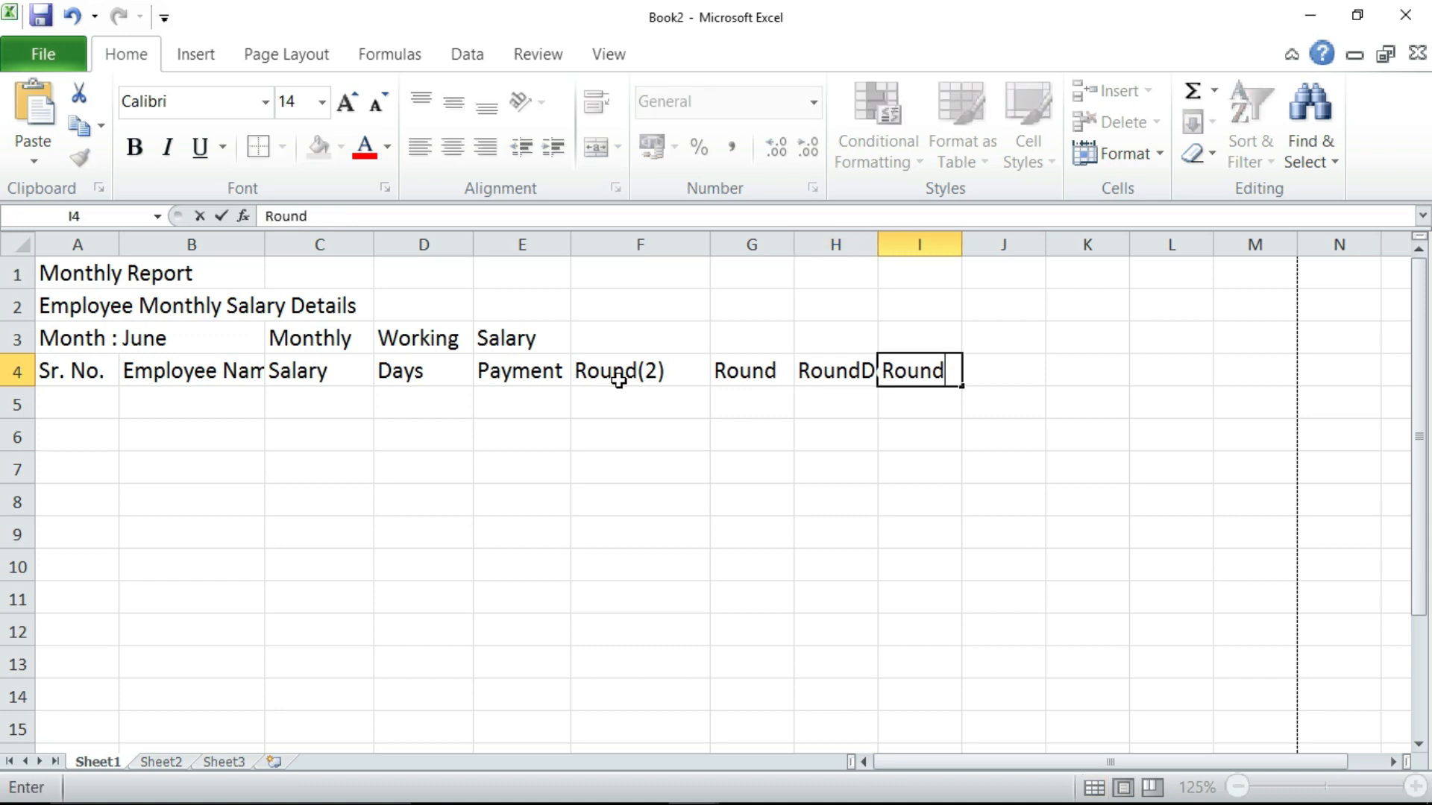
text(up)
Step: Merge and center cells F3 to I3 above the rounding headings
click(638, 338)
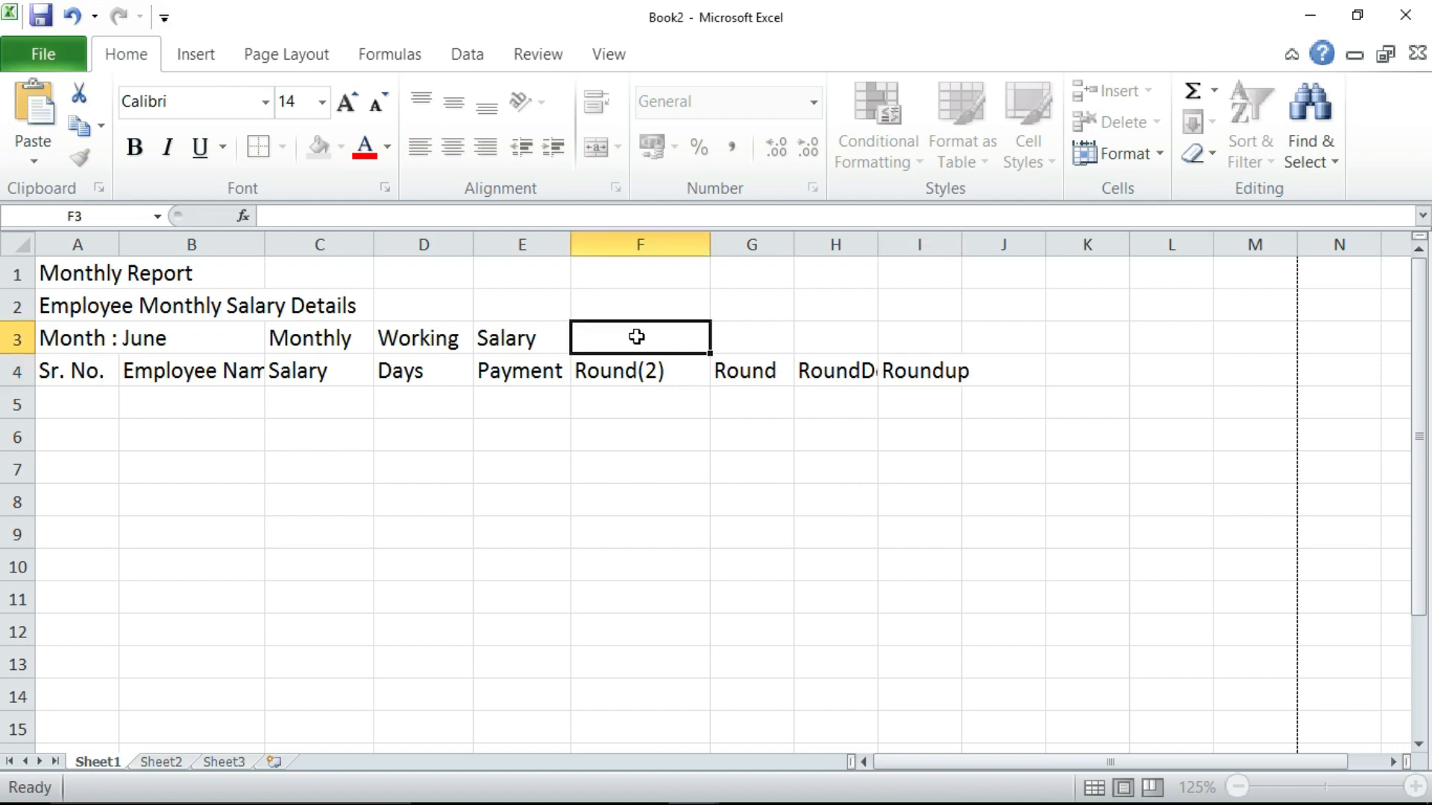
drag(638, 337, 914, 337)
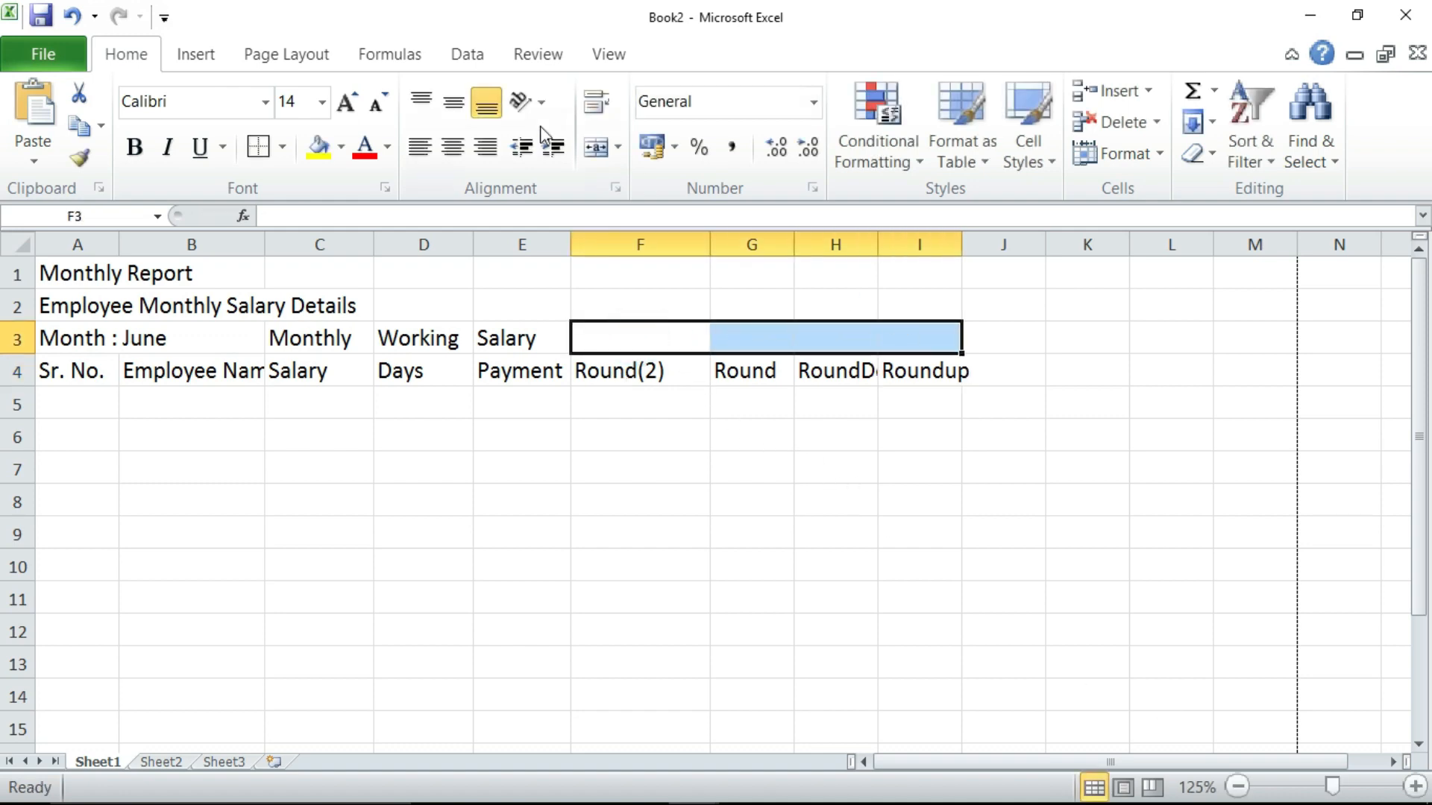
click(597, 148)
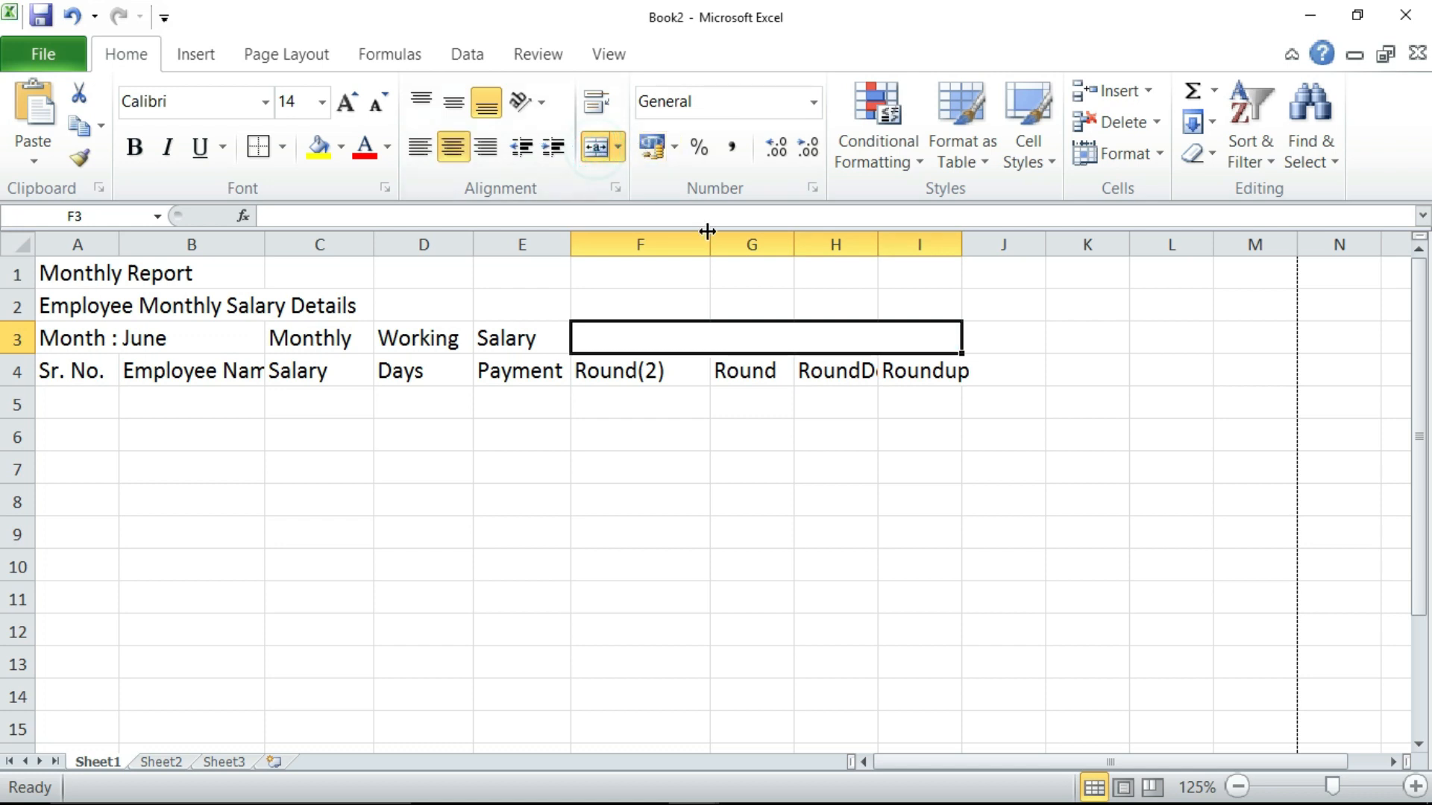
Step: Enter the group heading "Round Value" in the merged cell F3:I3, replacing the suggested completion
text(Round(2))
key(shift+Home)
key(shift+Right)
key(shift+Right)
key(shift+Right)
key(shift+Right)
key(shift+Right)
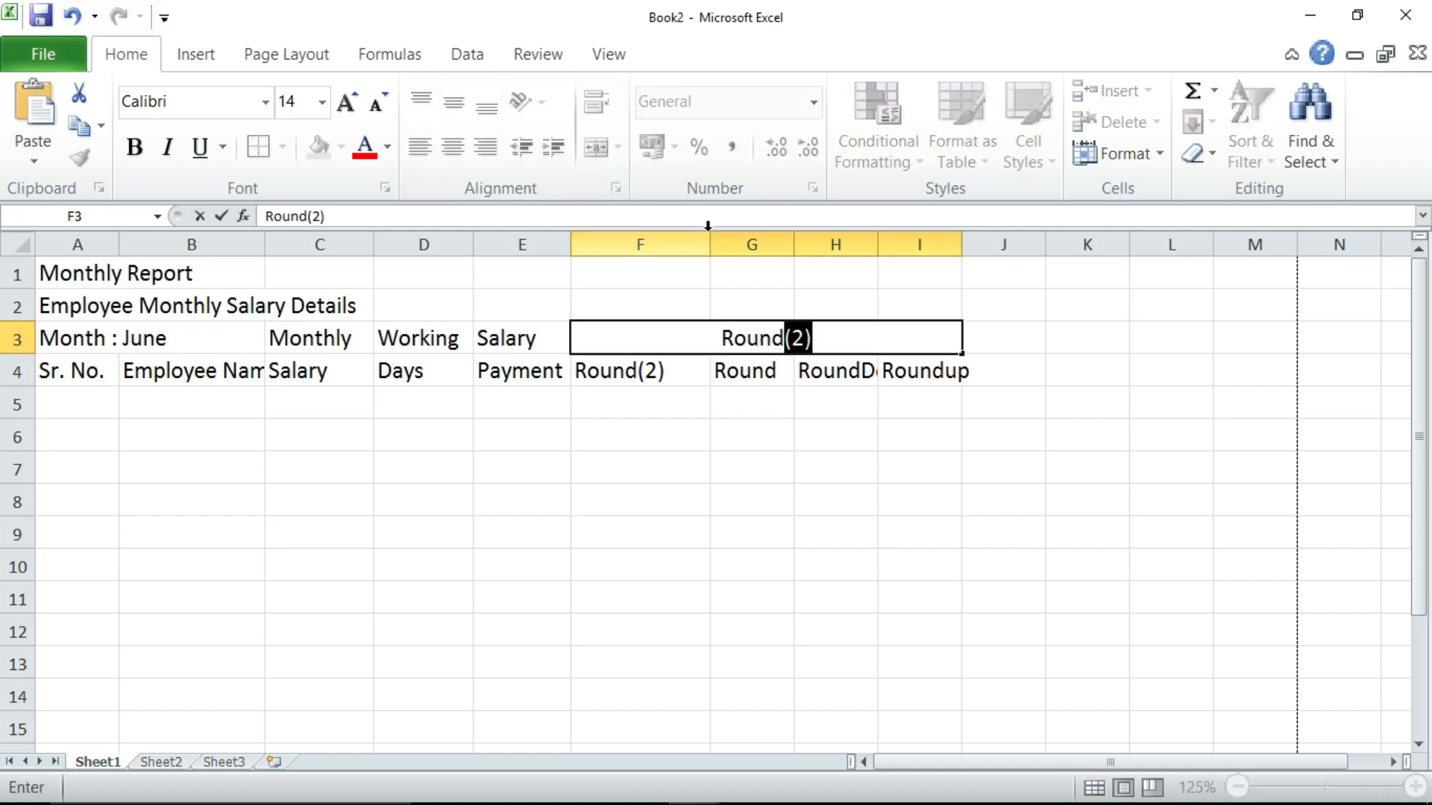
key(BackSpace)
text(Value)
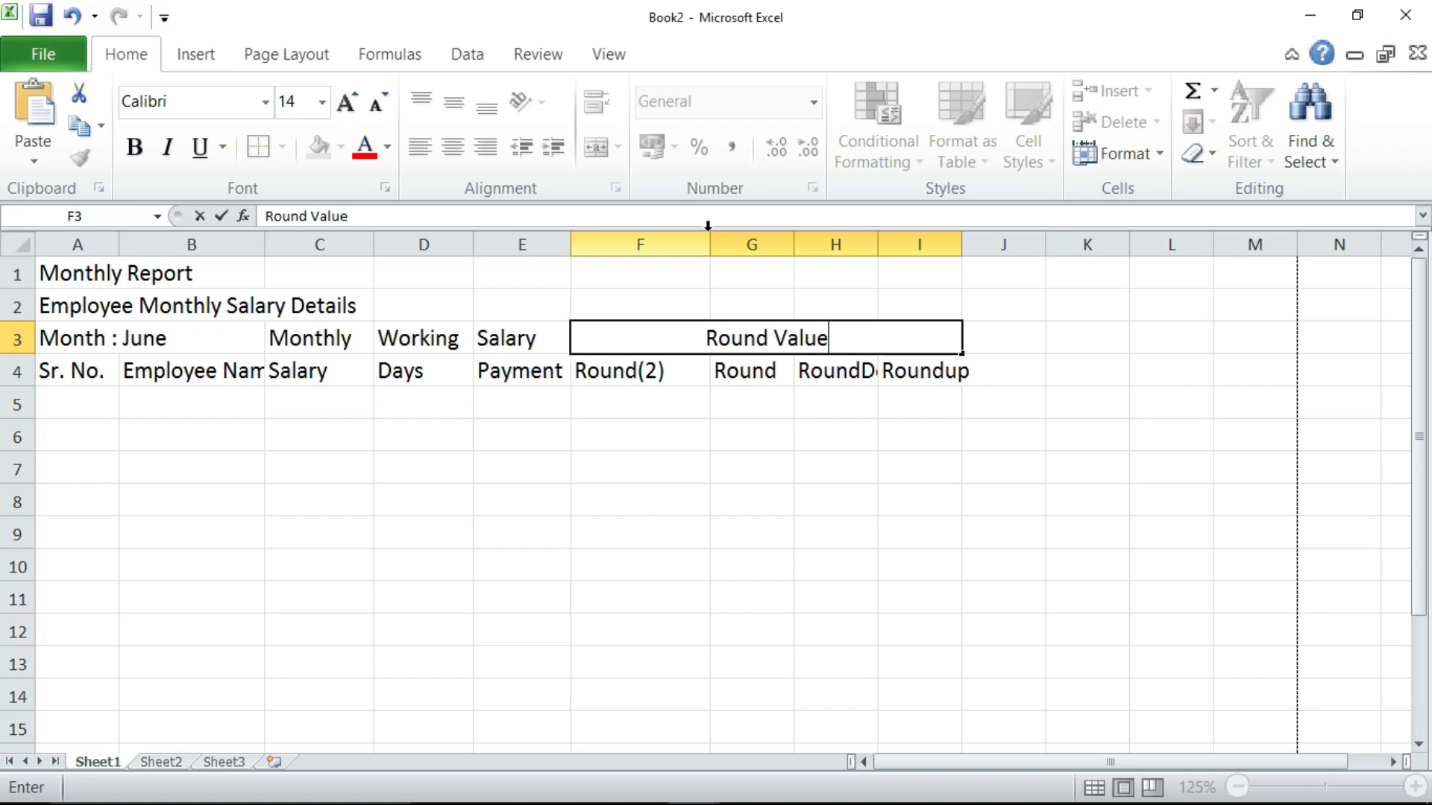
Step: Enter the first serial number, 1, in cell A5
click(77, 402)
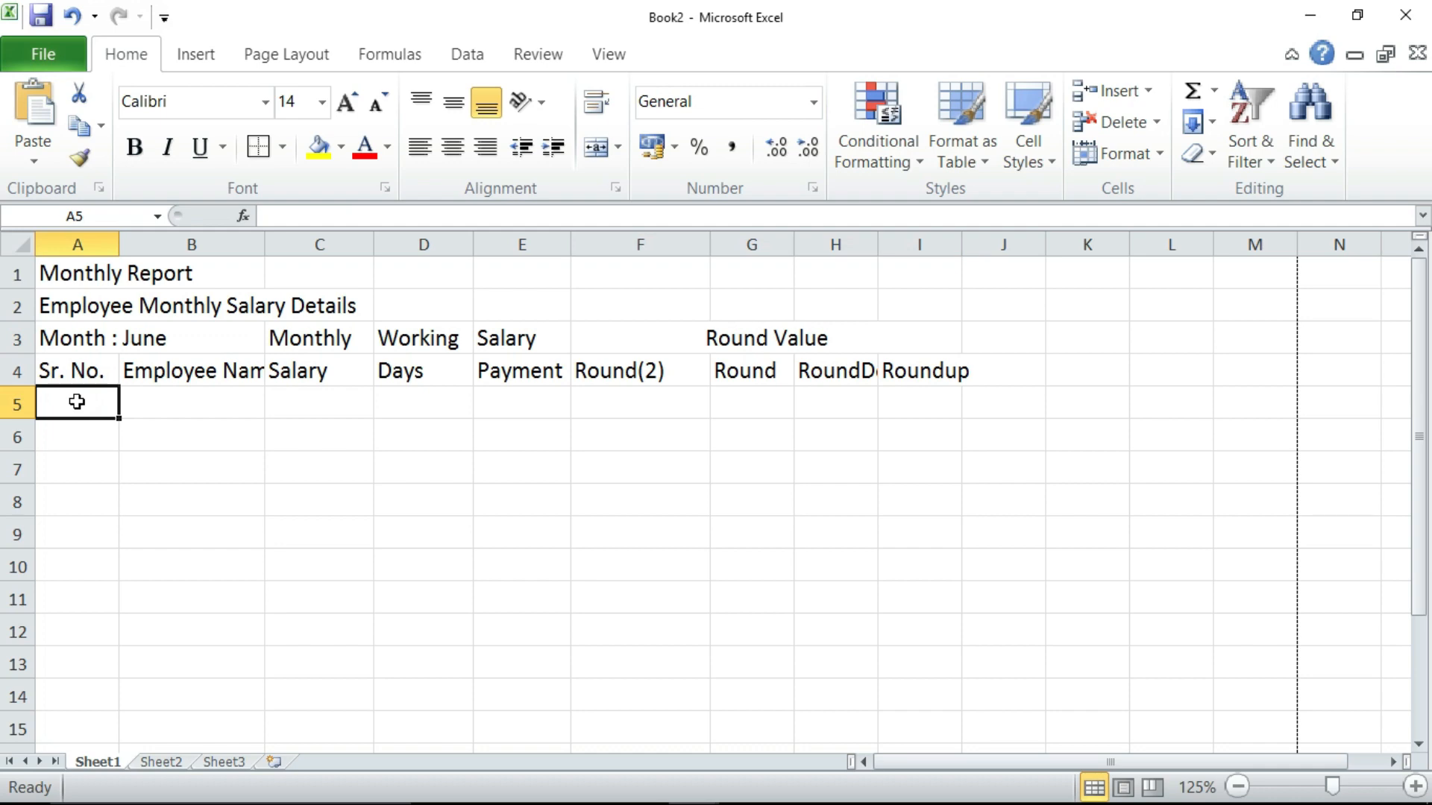
text(1)
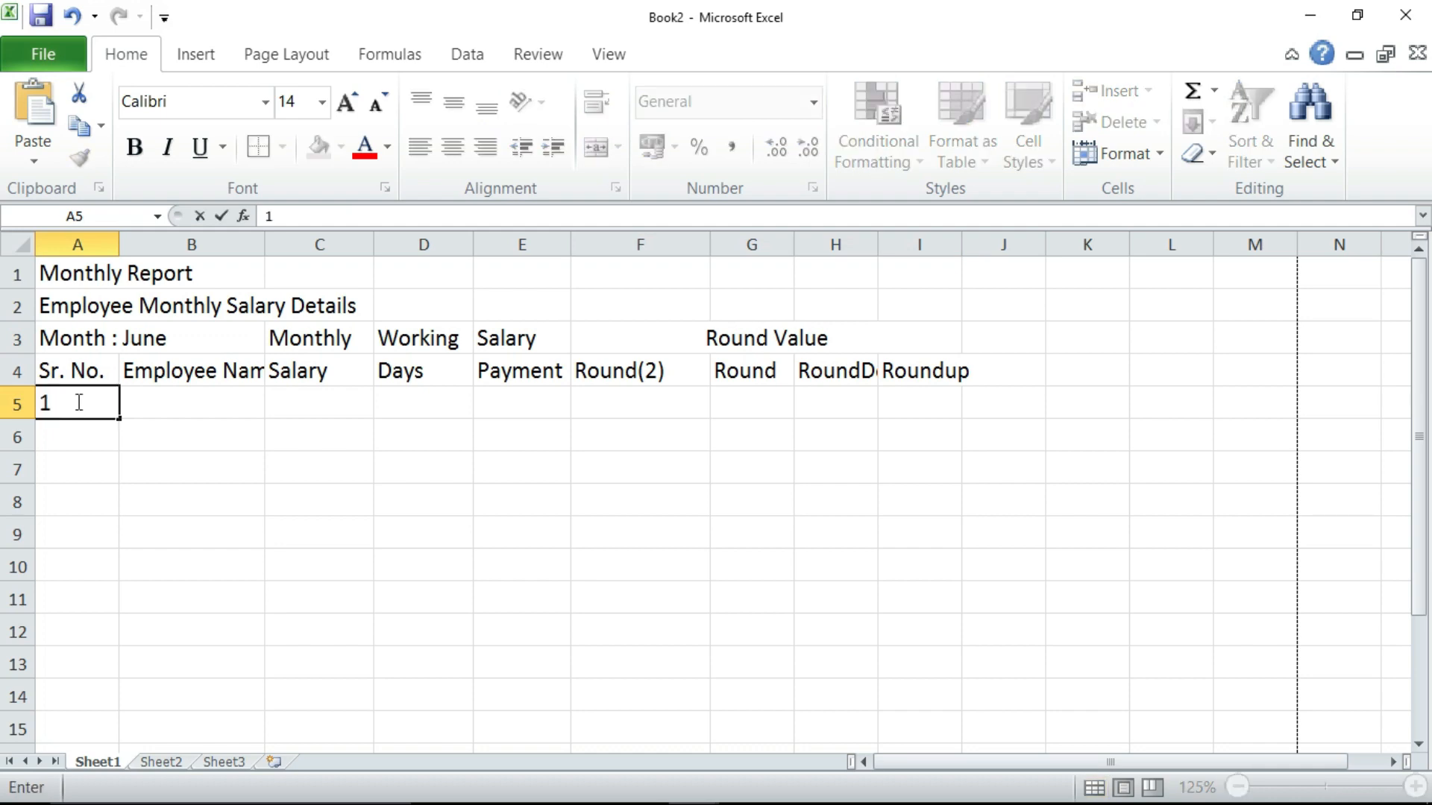
click(92, 456)
Step: Fill a linear series down column A from cell A5 with step value 1 and stop value 12
click(91, 407)
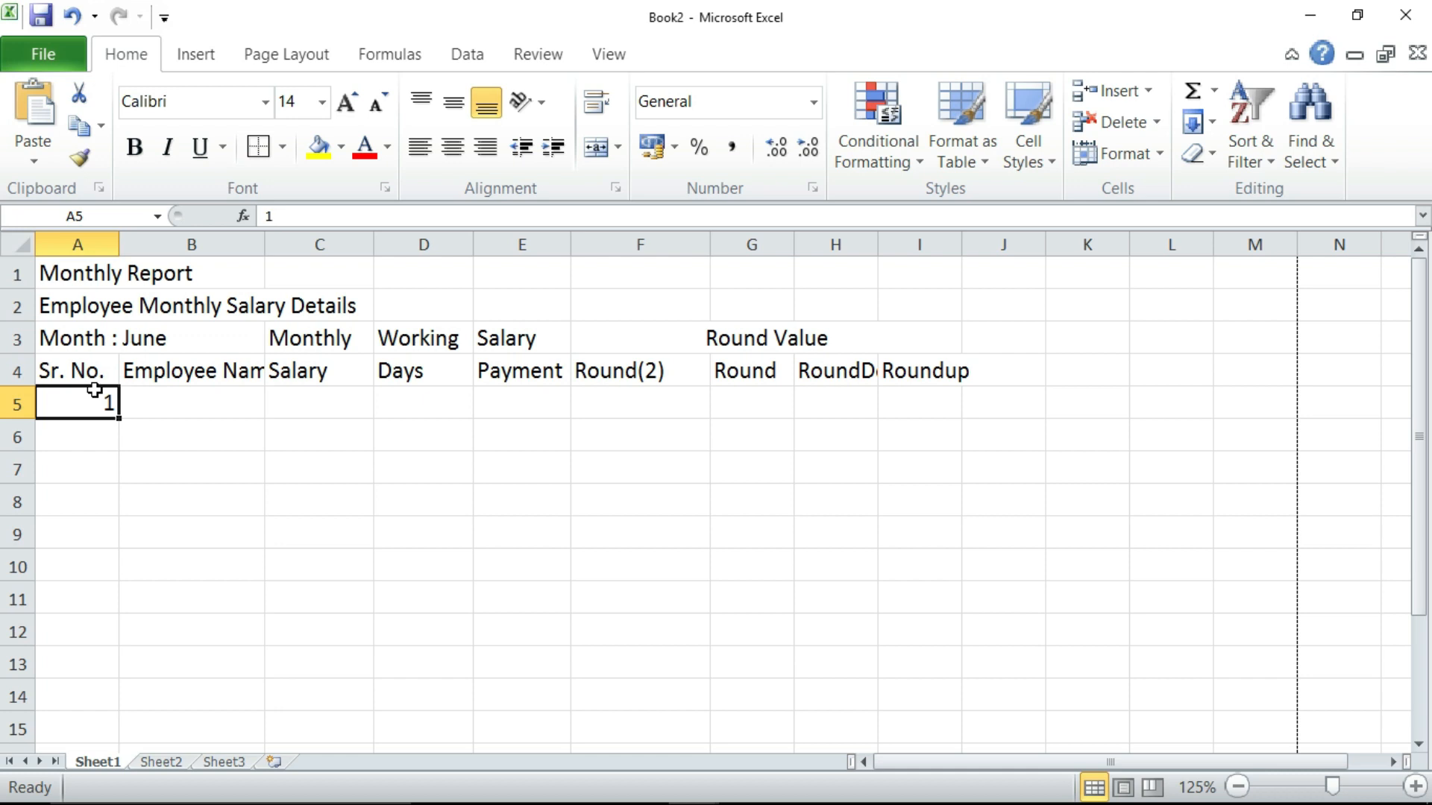
click(1211, 123)
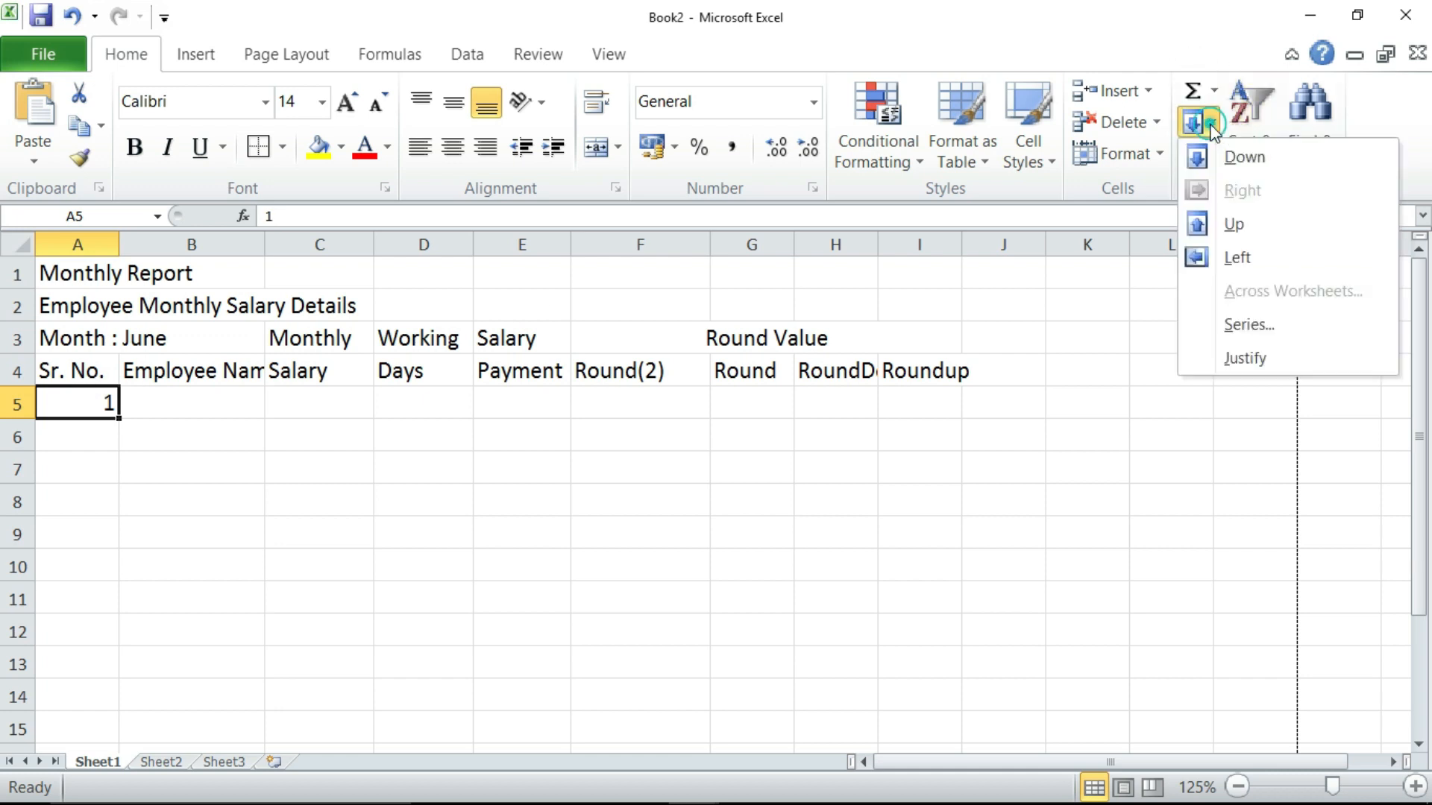
click(1255, 331)
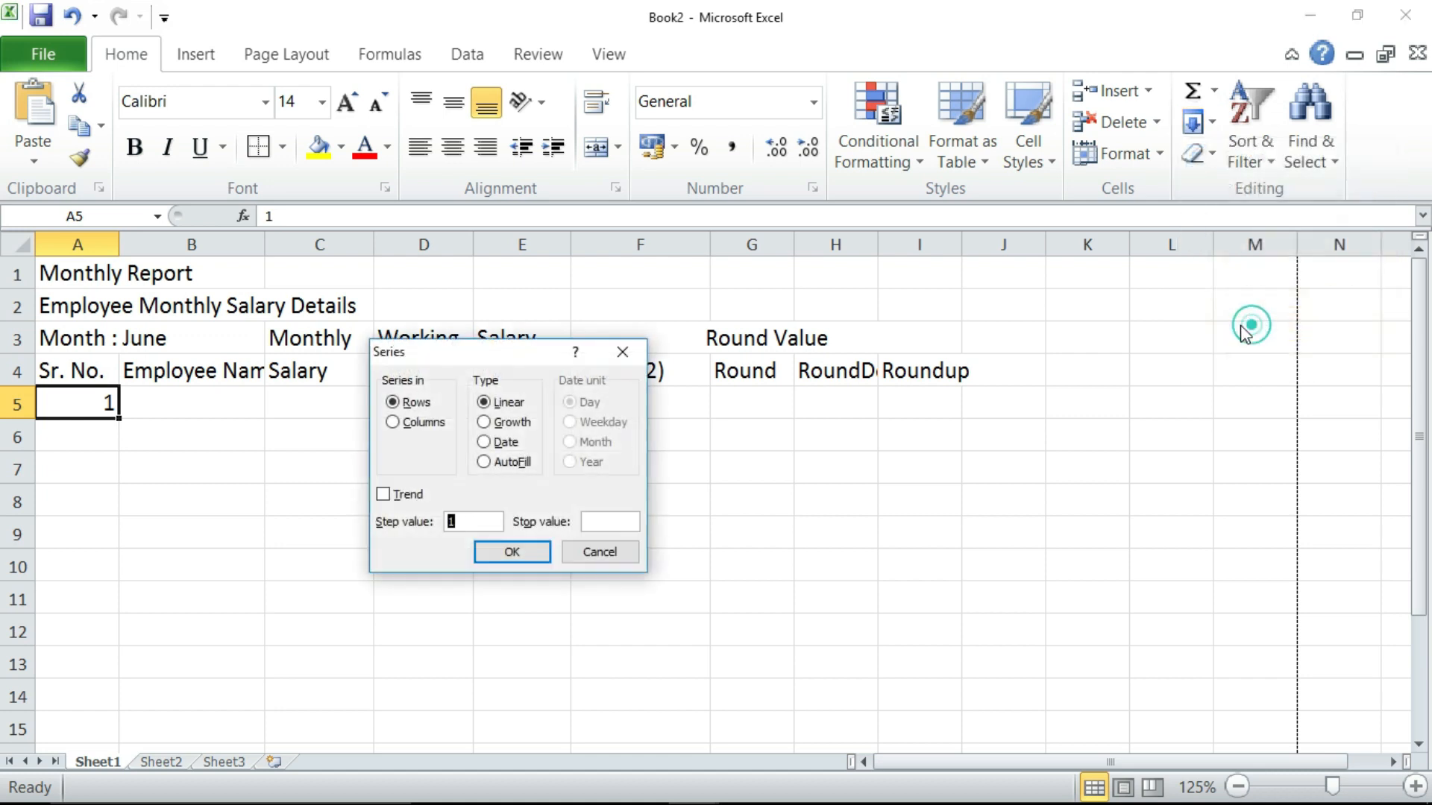
click(414, 424)
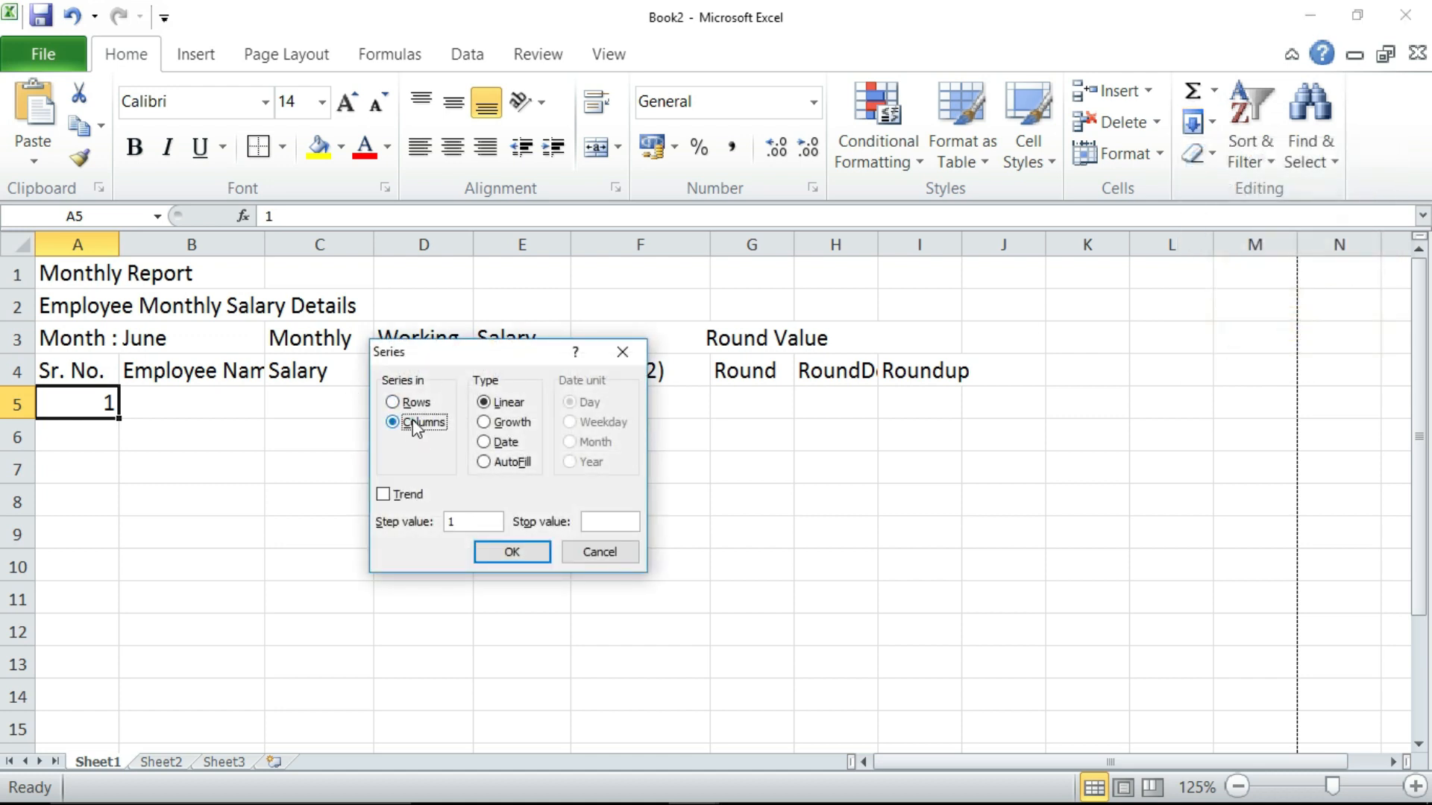
click(464, 525)
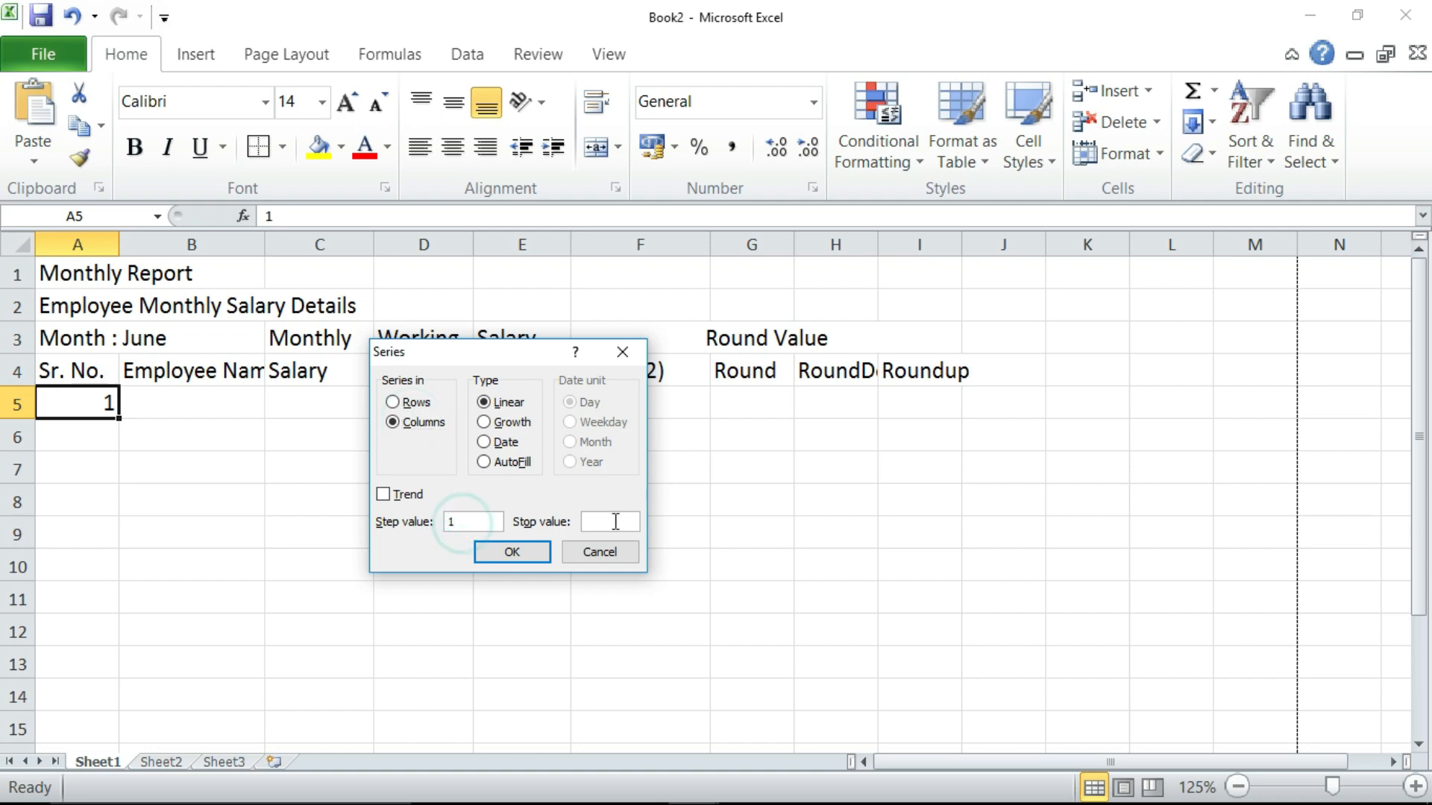
click(615, 522)
text(12)
click(514, 554)
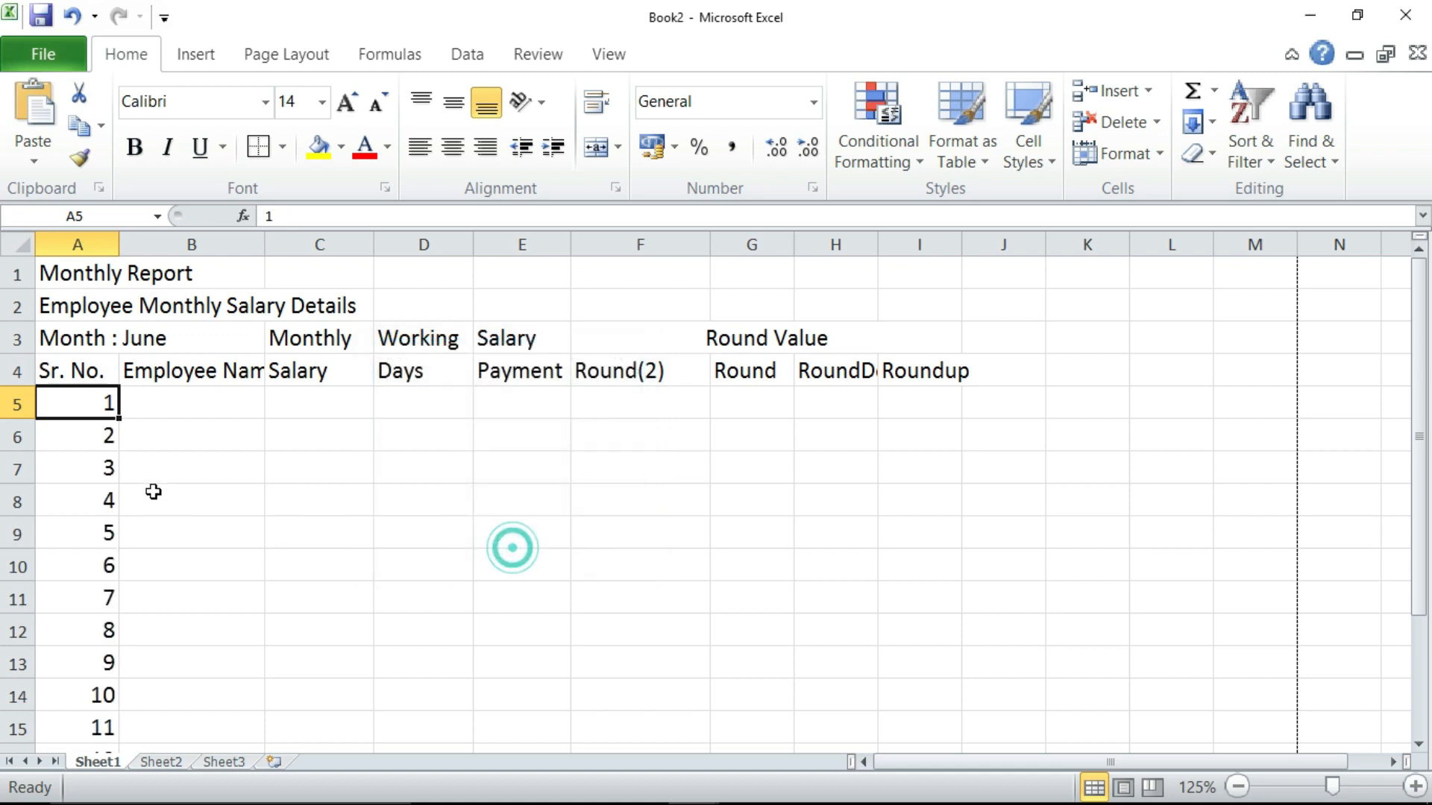
Step: Enter the twelve employees' full names in cells B5 to B16
click(199, 396)
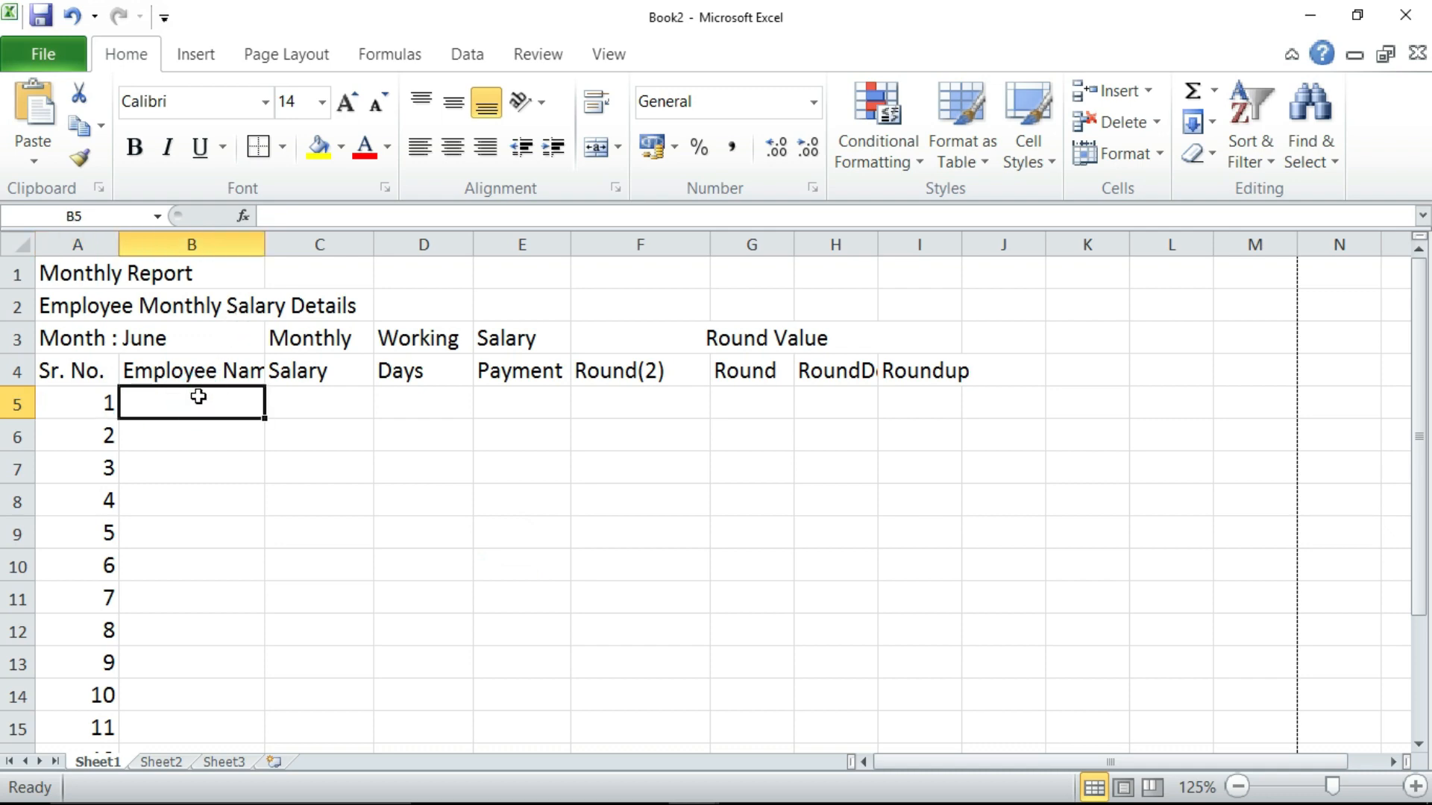
text(VINAY)
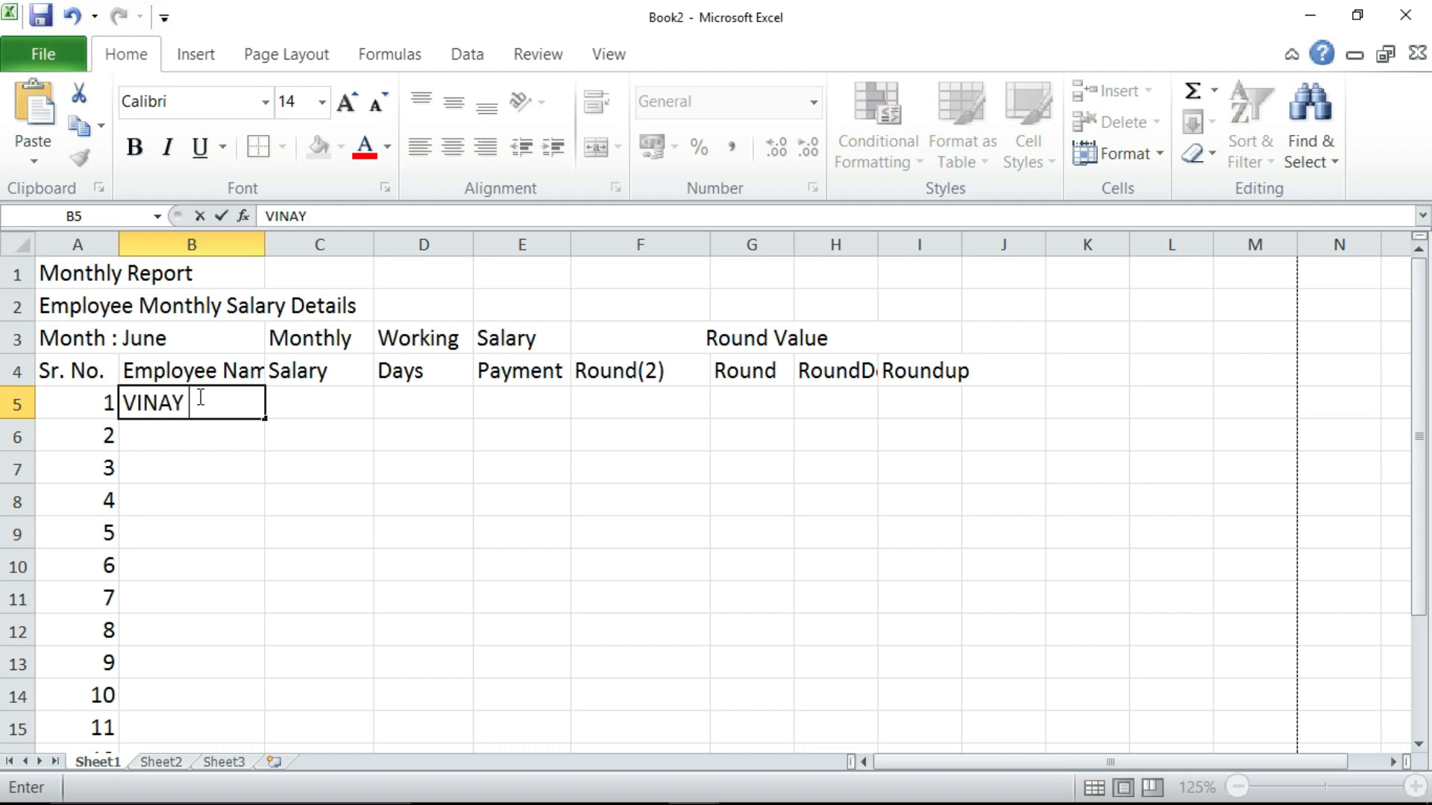
text( KUMAR)
key(Return)
text(AMIT)
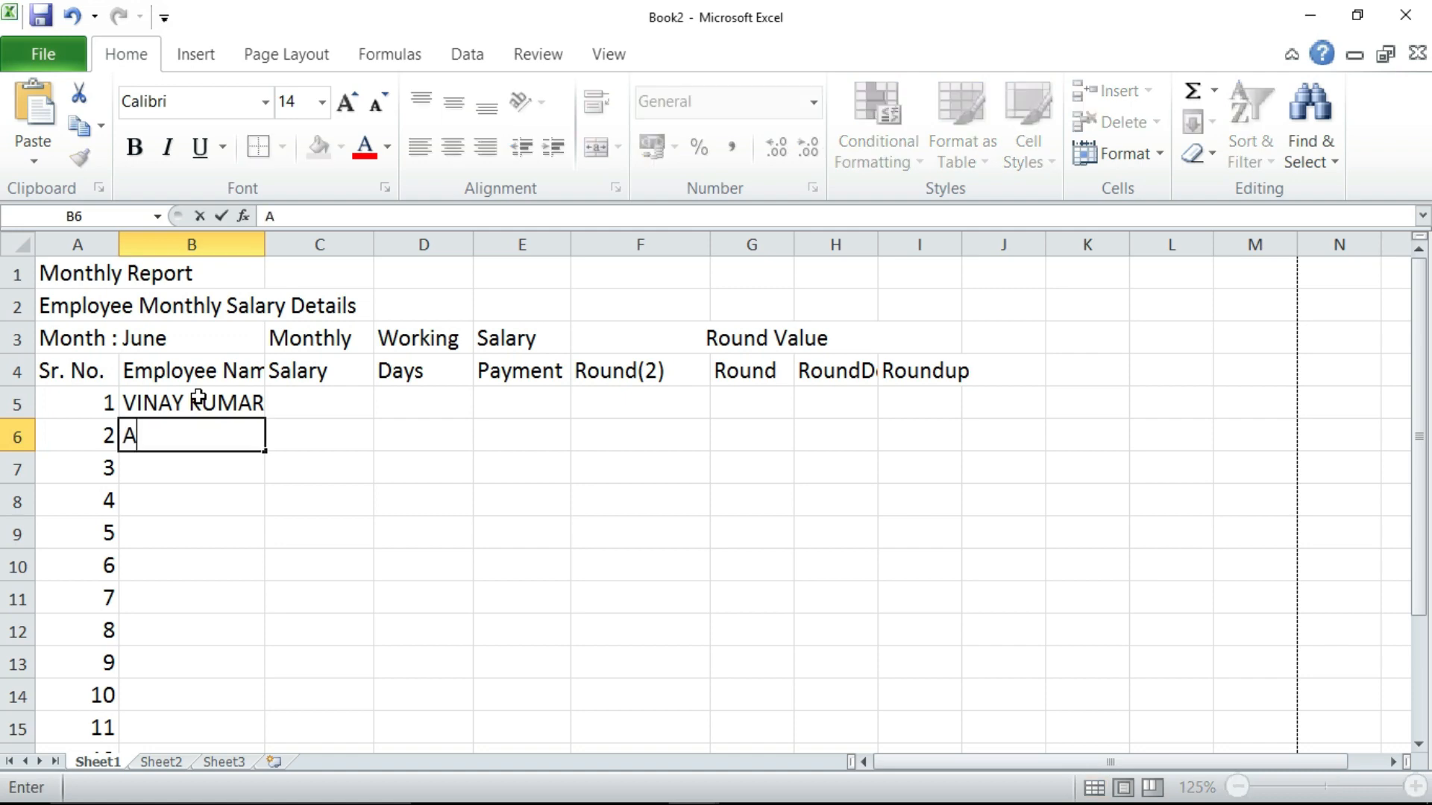
text( KUMAR)
key(Return)
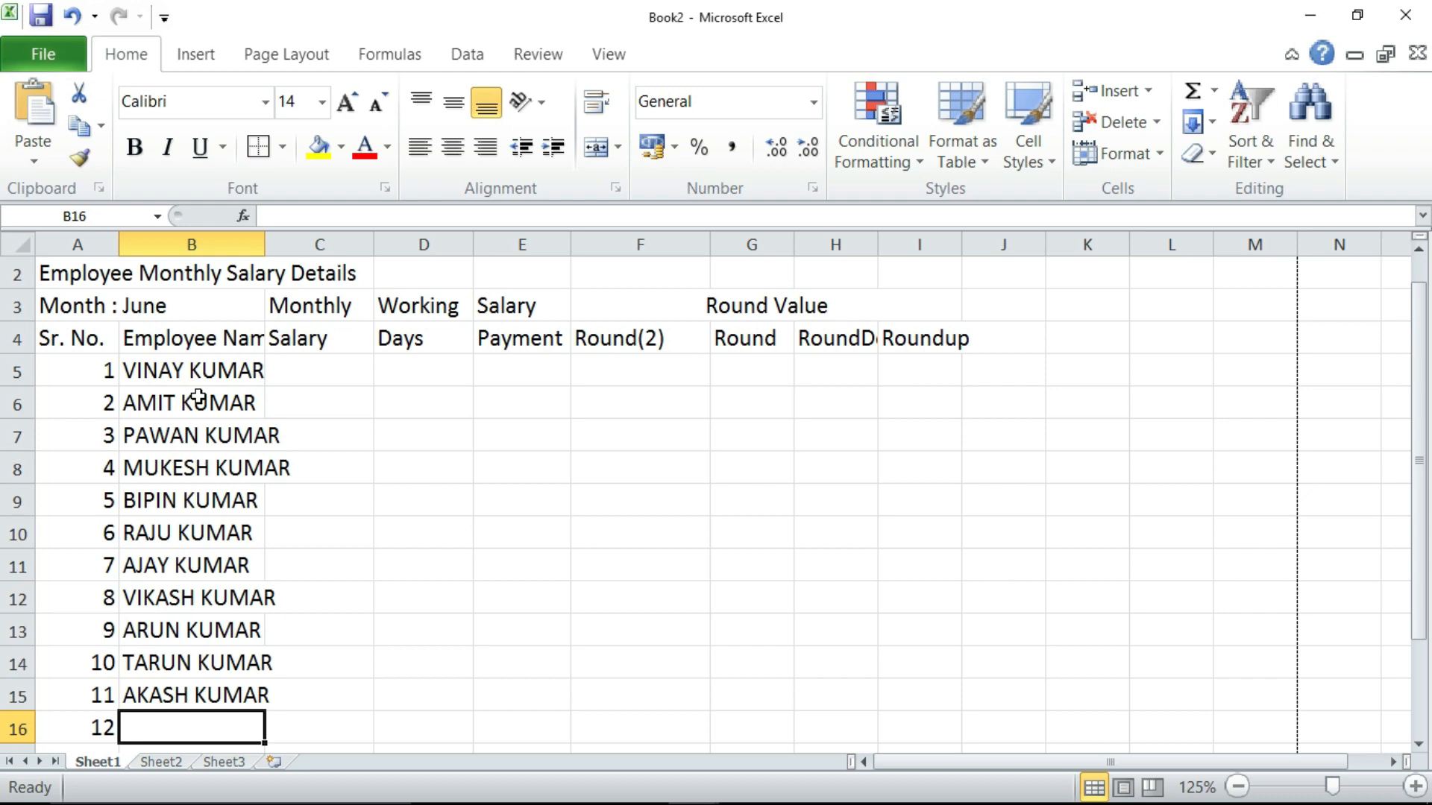
text(MON)
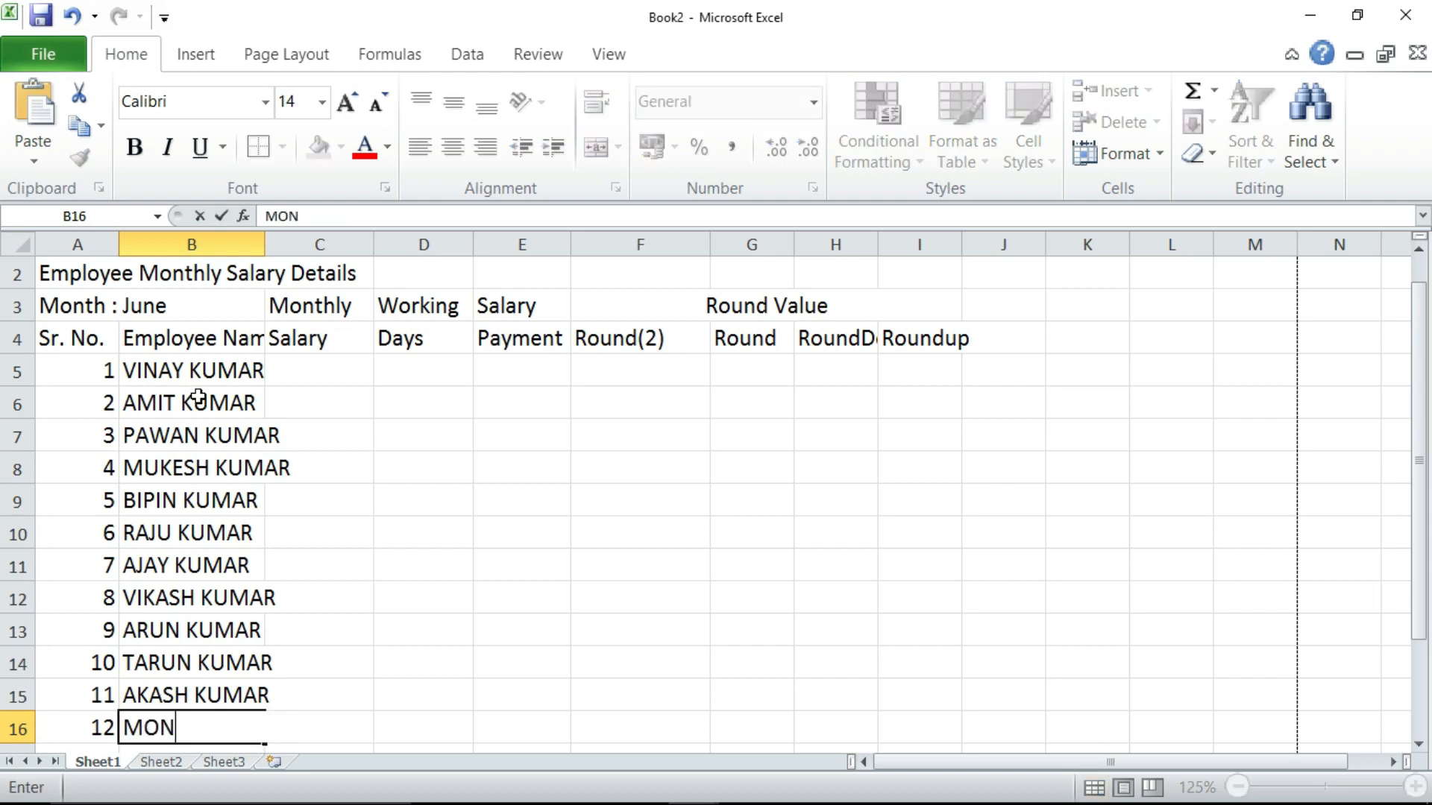
text(U KUMAR)
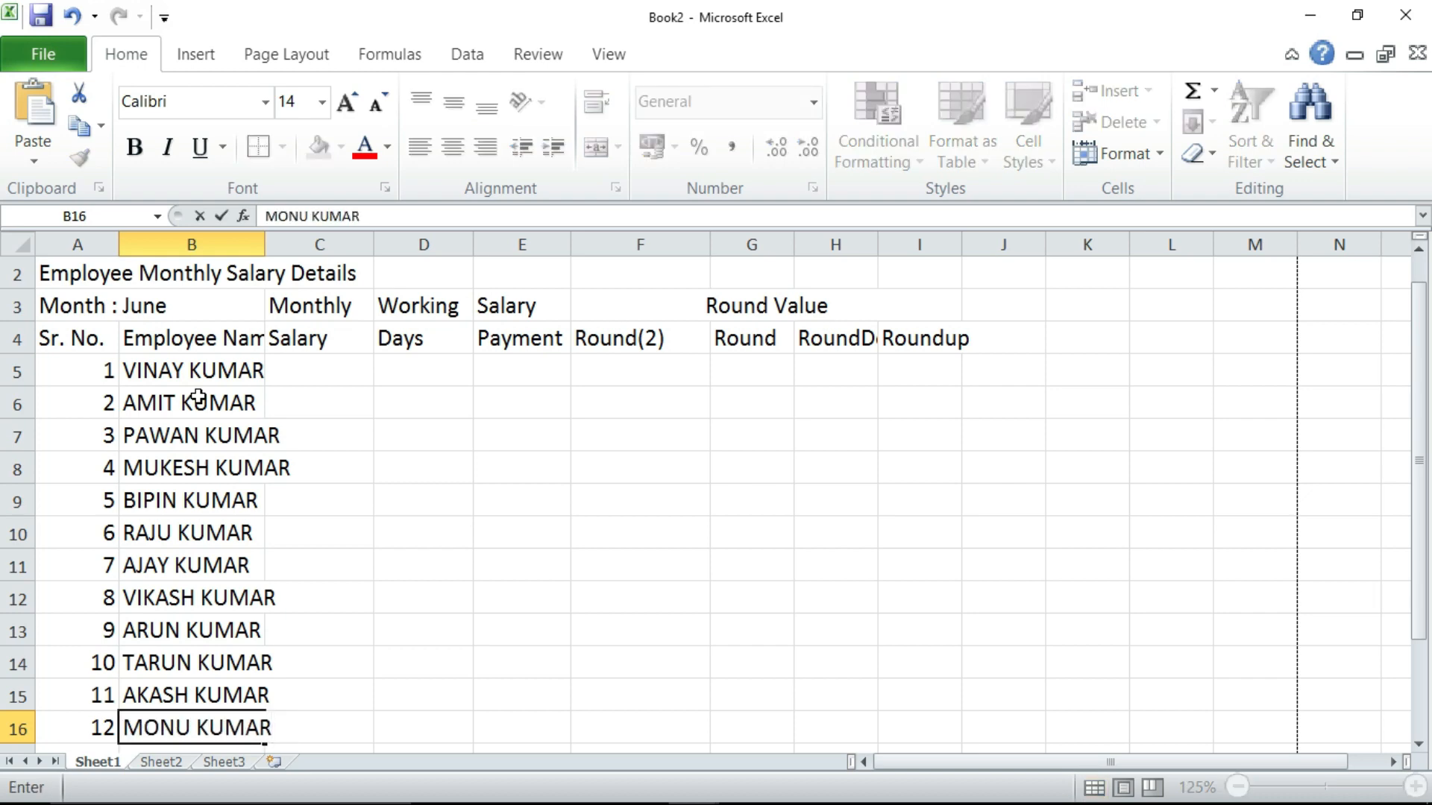
key(Return)
Step: Paste the copied monthly salaries for the twelve employees into the Monthly Salary column, starting at cell C5
key(Up)
key(Up)
key(Up)
key(Up)
key(Up)
key(Up)
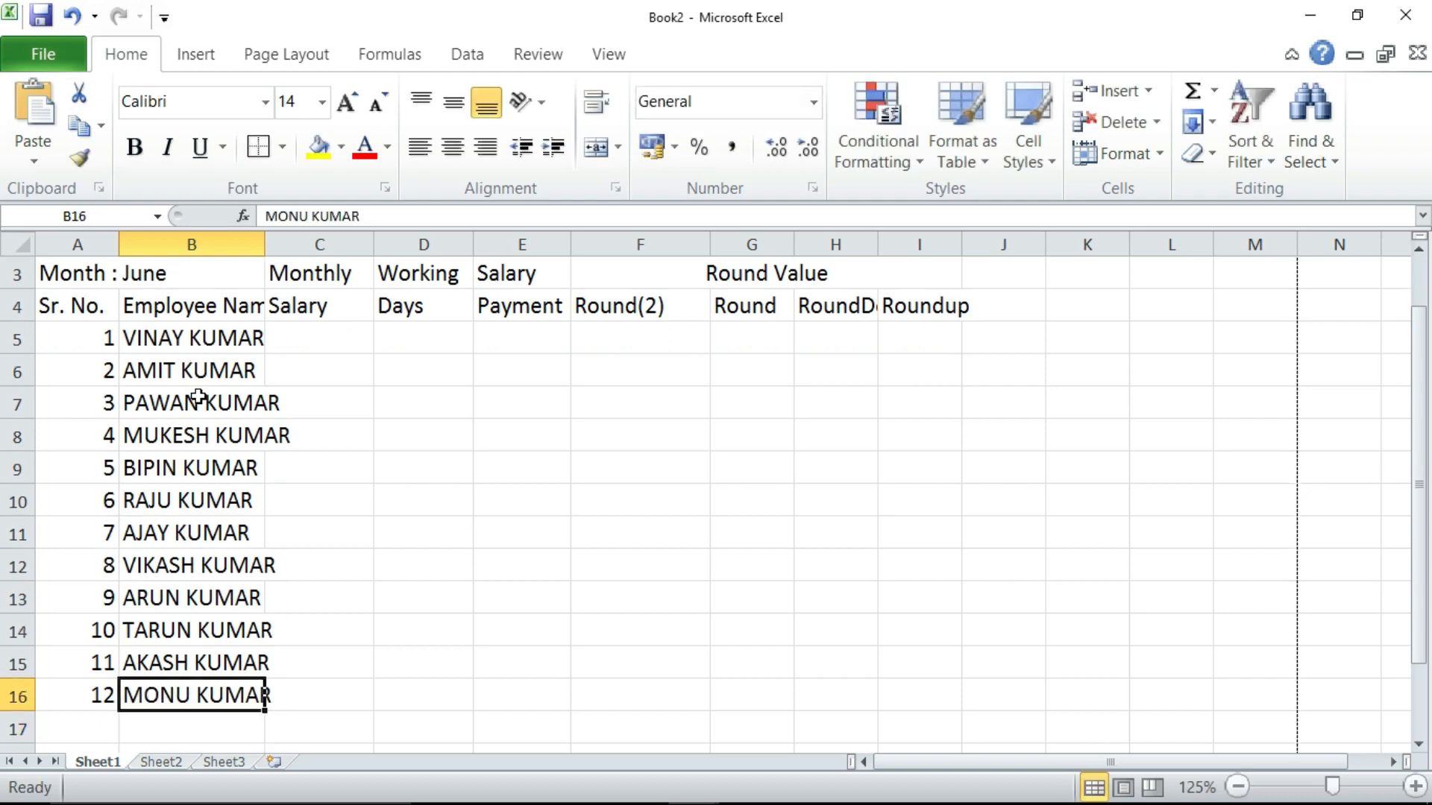
key(Up)
key(Up)
key(Up)
key(Up)
key(Up)
key(Up)
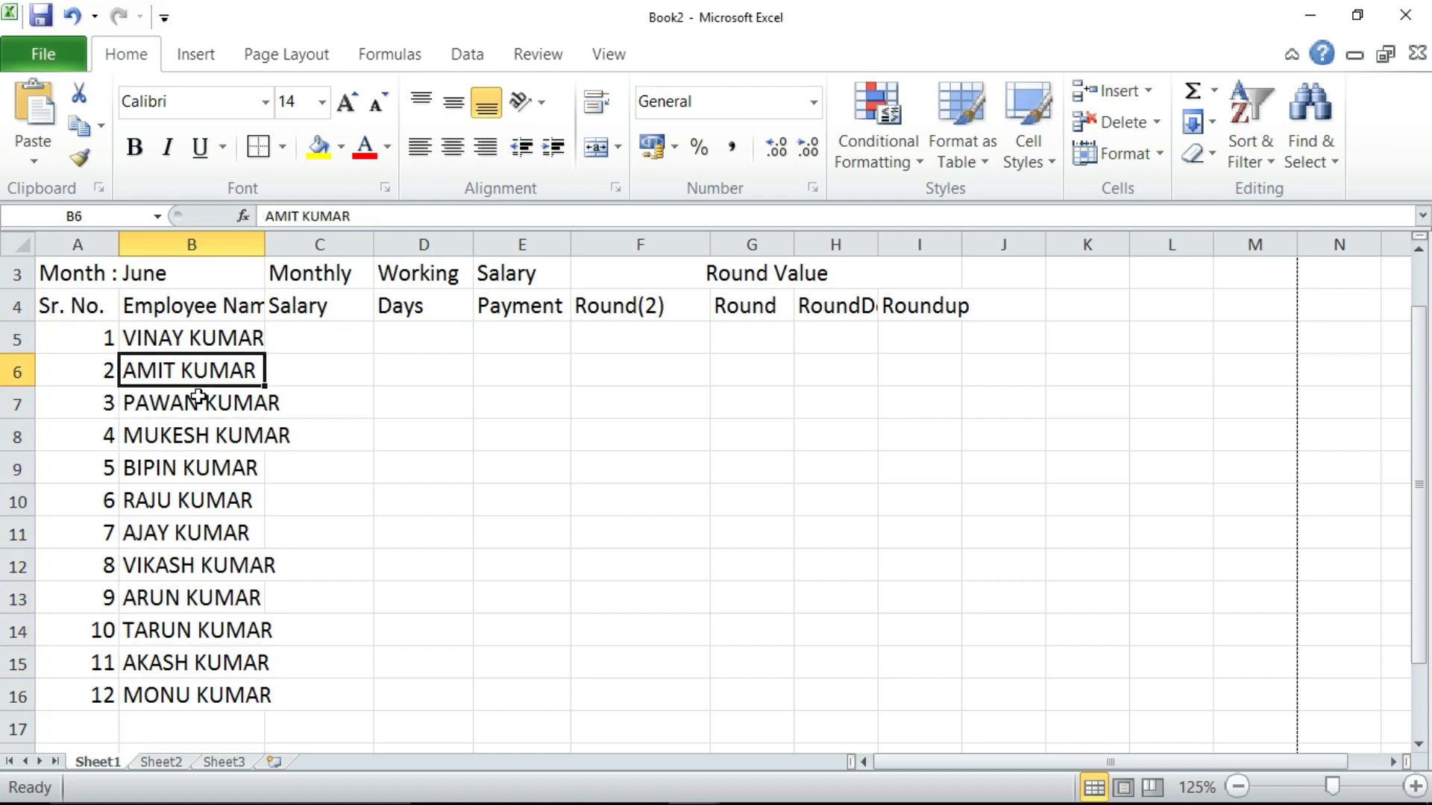
key(Right)
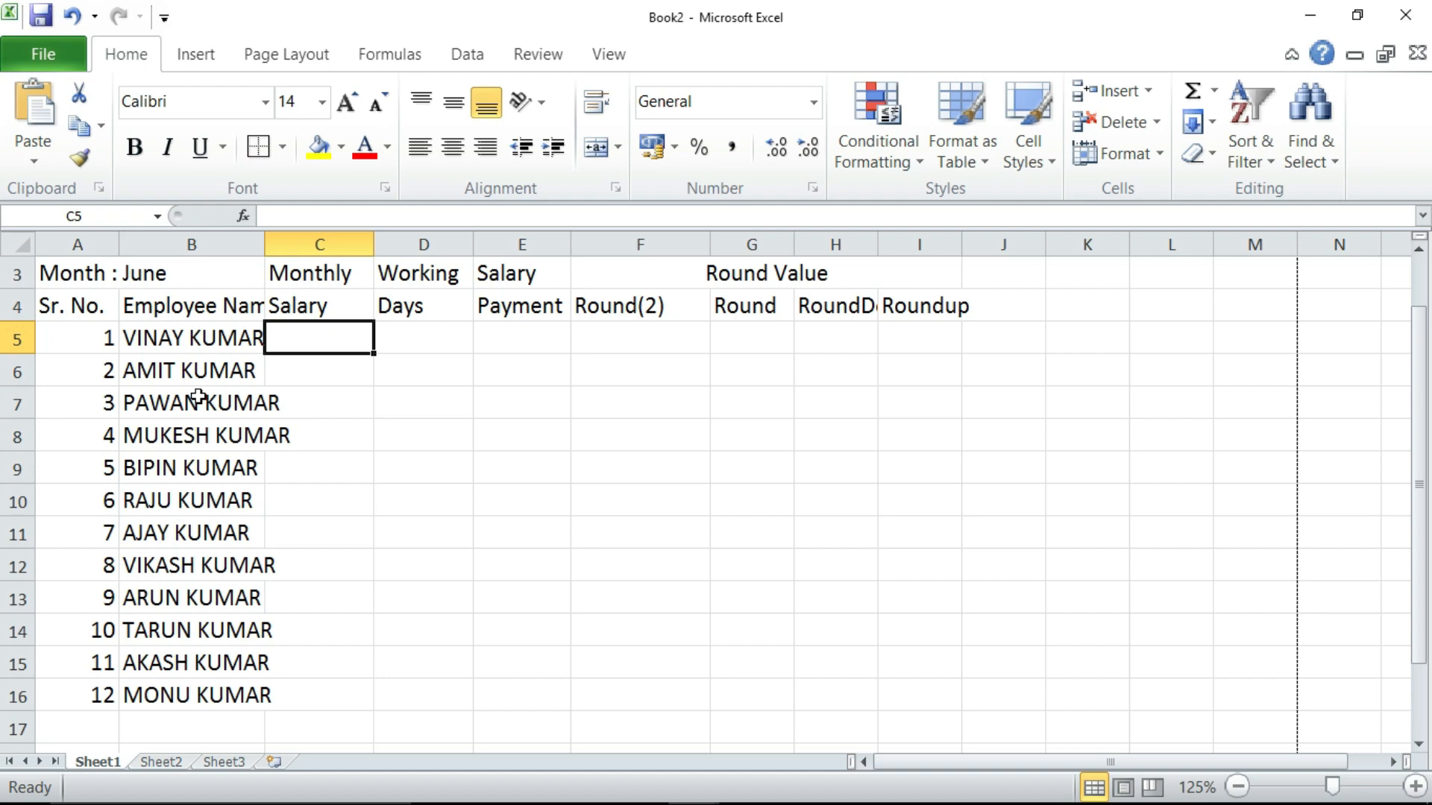
key(ctrl+v)
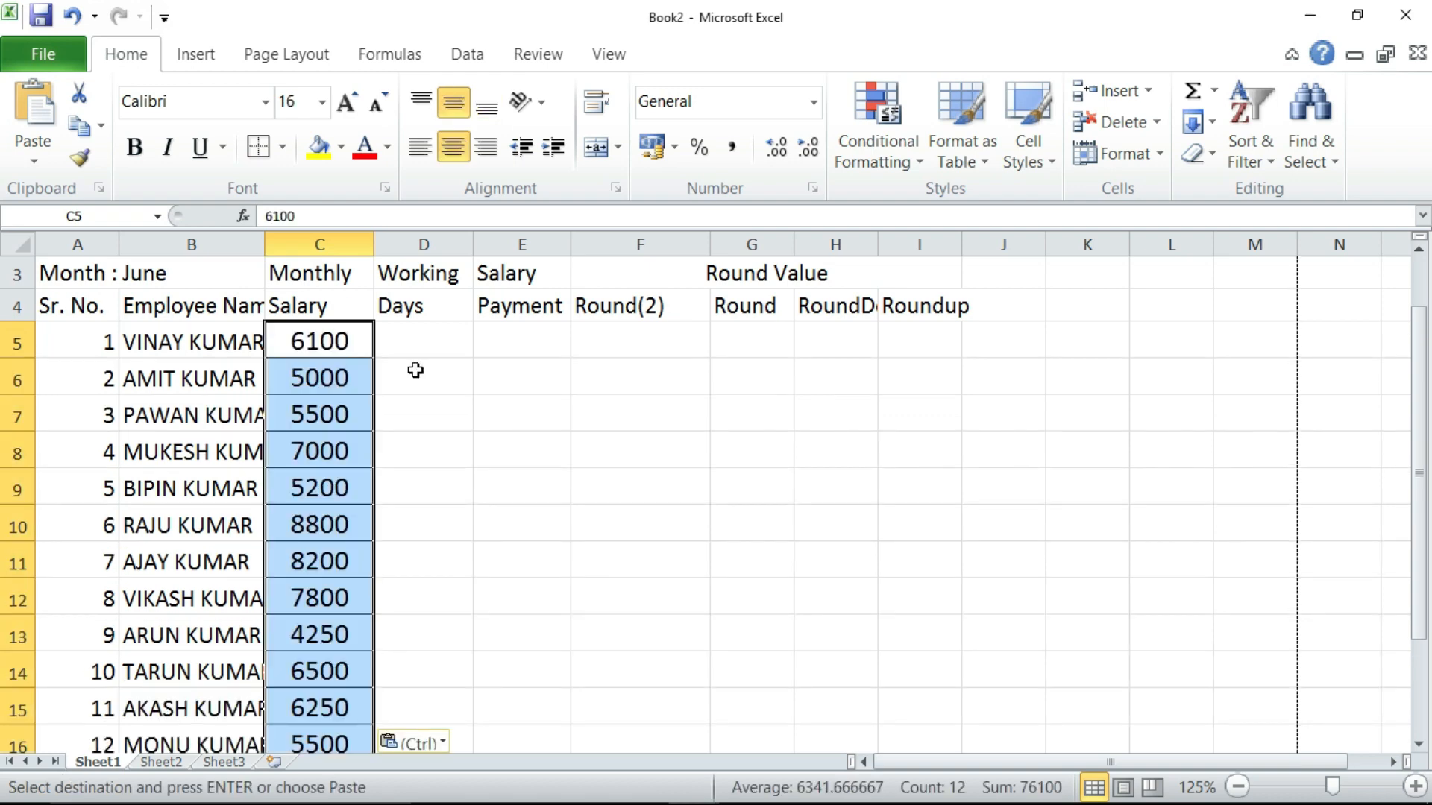
Step: Paste the copied working days into column D from cell D5, and widen column B to fit the full employee names
click(419, 343)
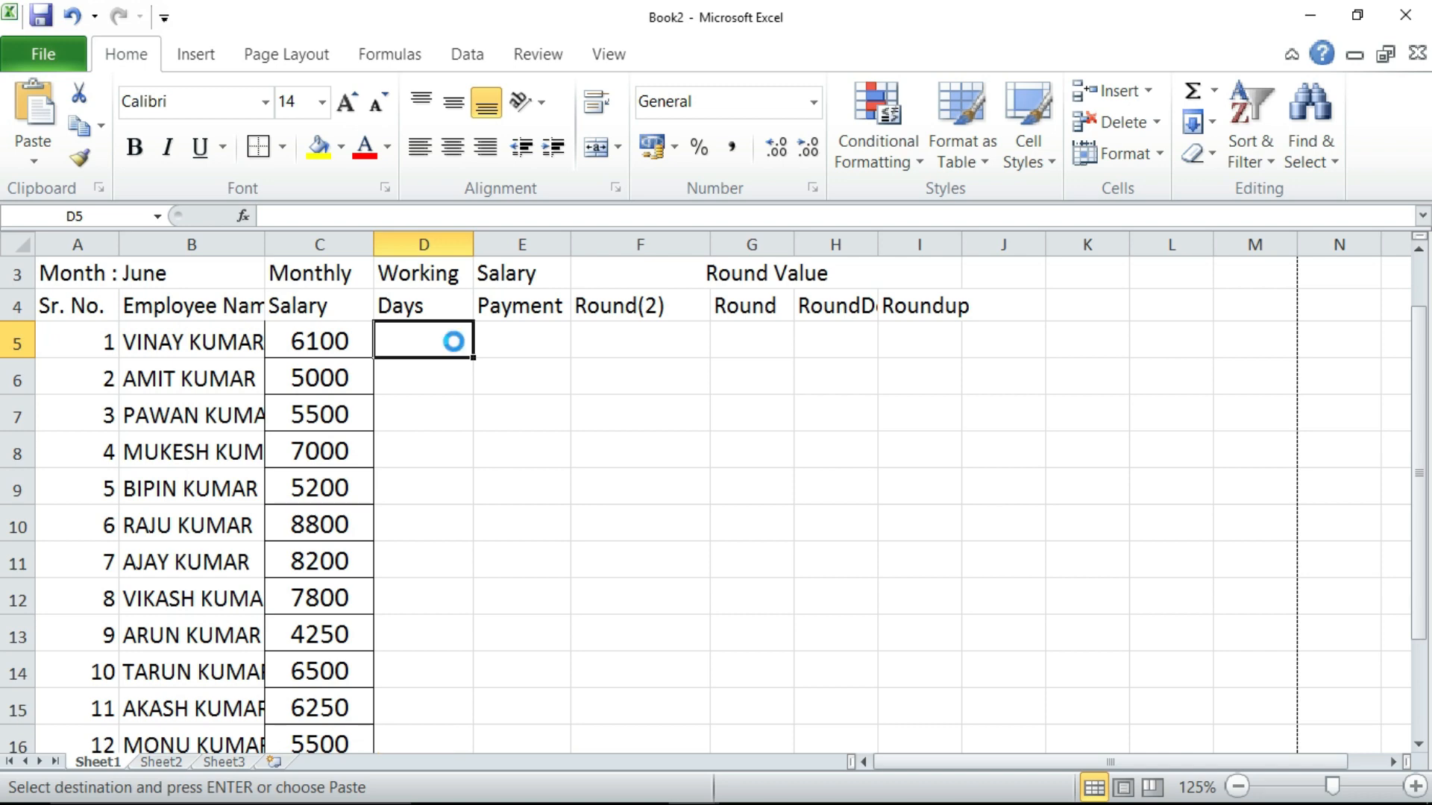
key(ctrl+v)
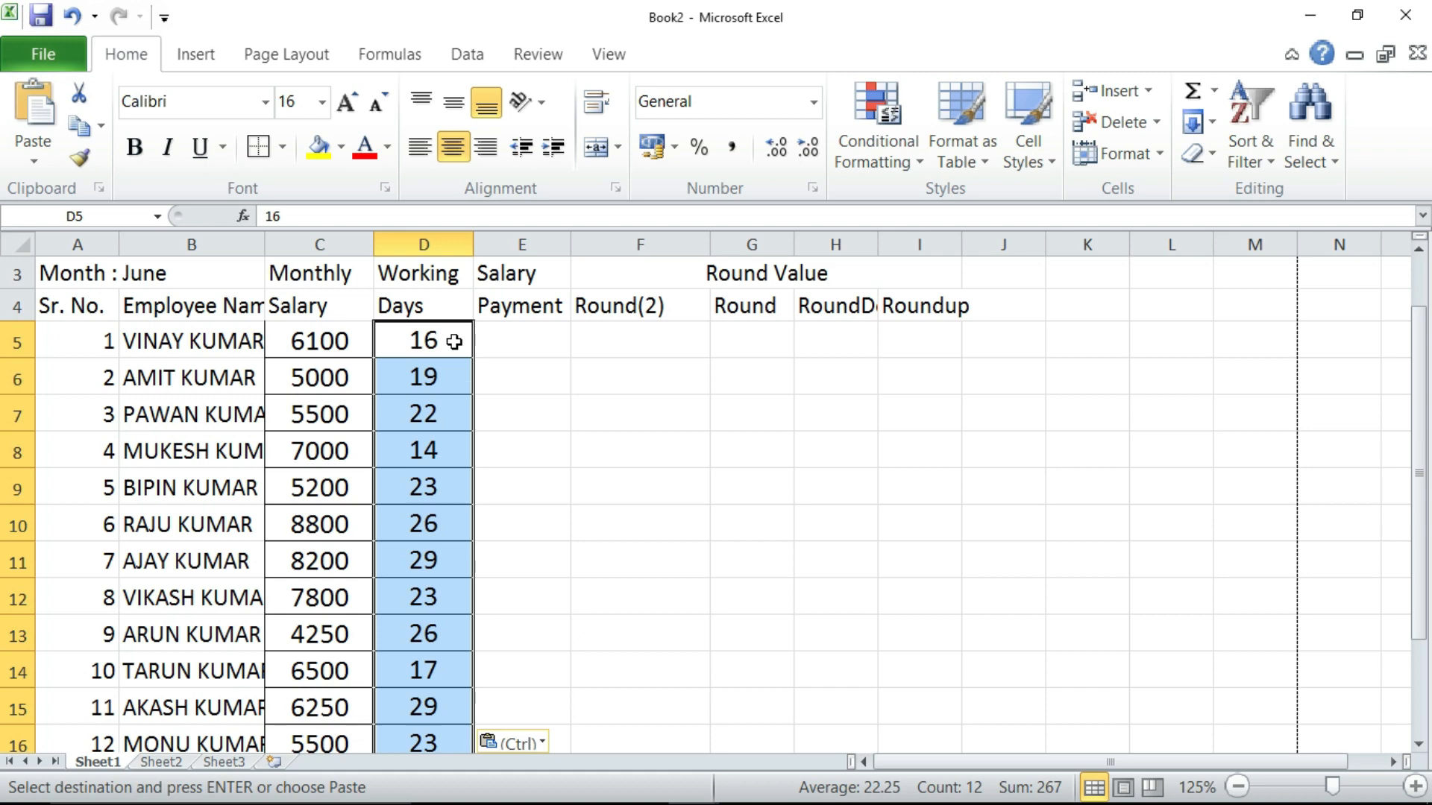
scroll(457, 342, down, 2)
scroll(448, 376, up, 2)
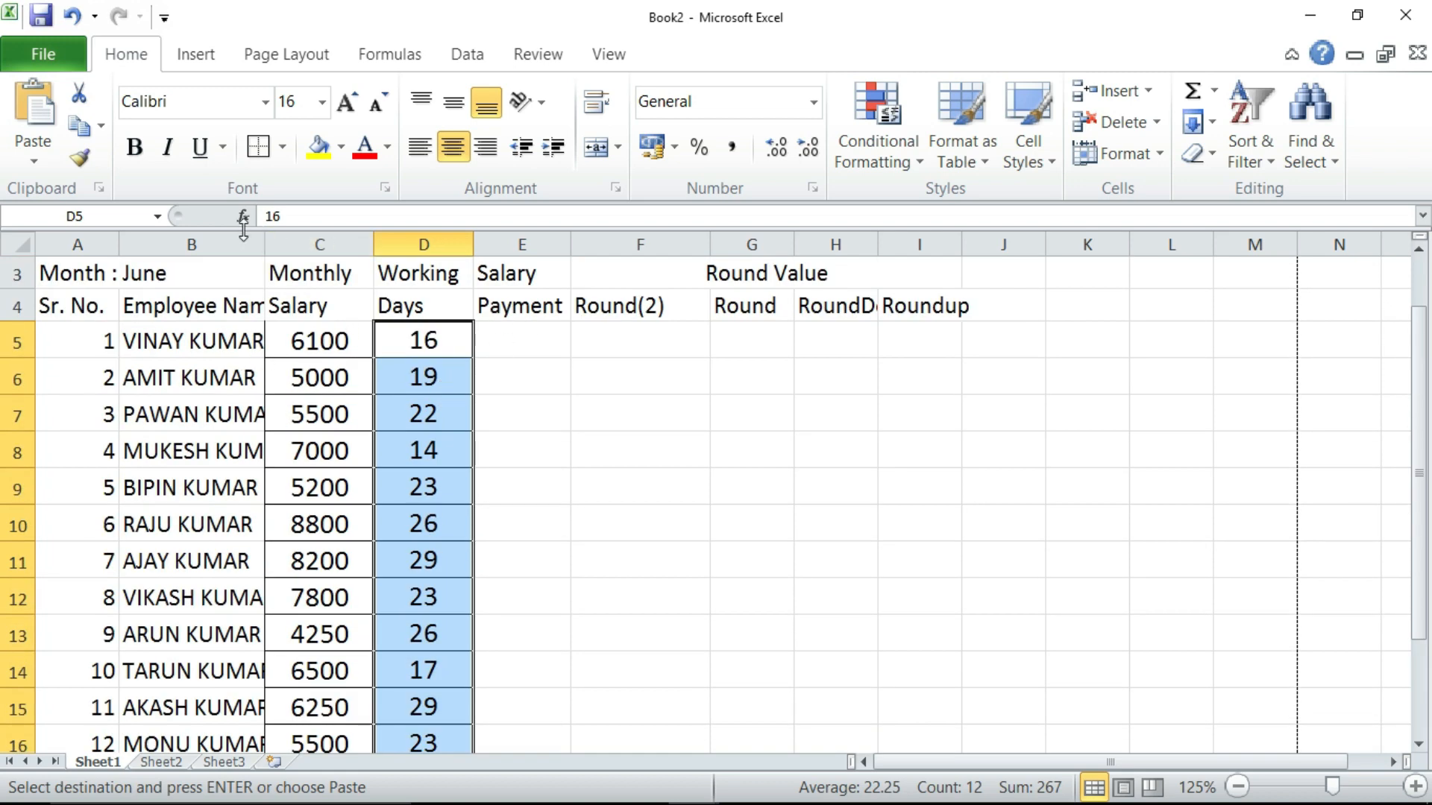
drag(266, 243, 303, 243)
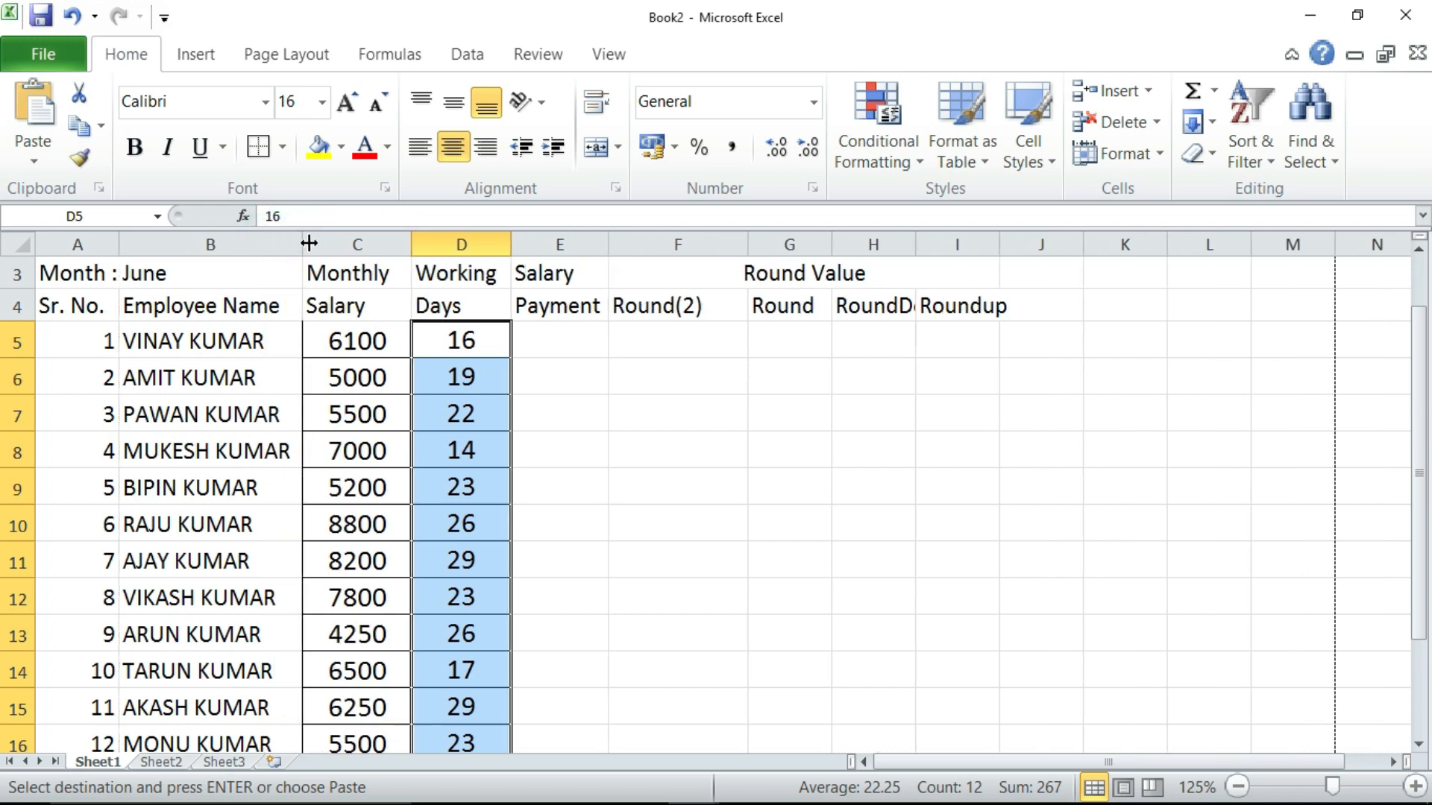
Step: Enter the salary payment formula =C5/30*D5 in cell E5
click(561, 342)
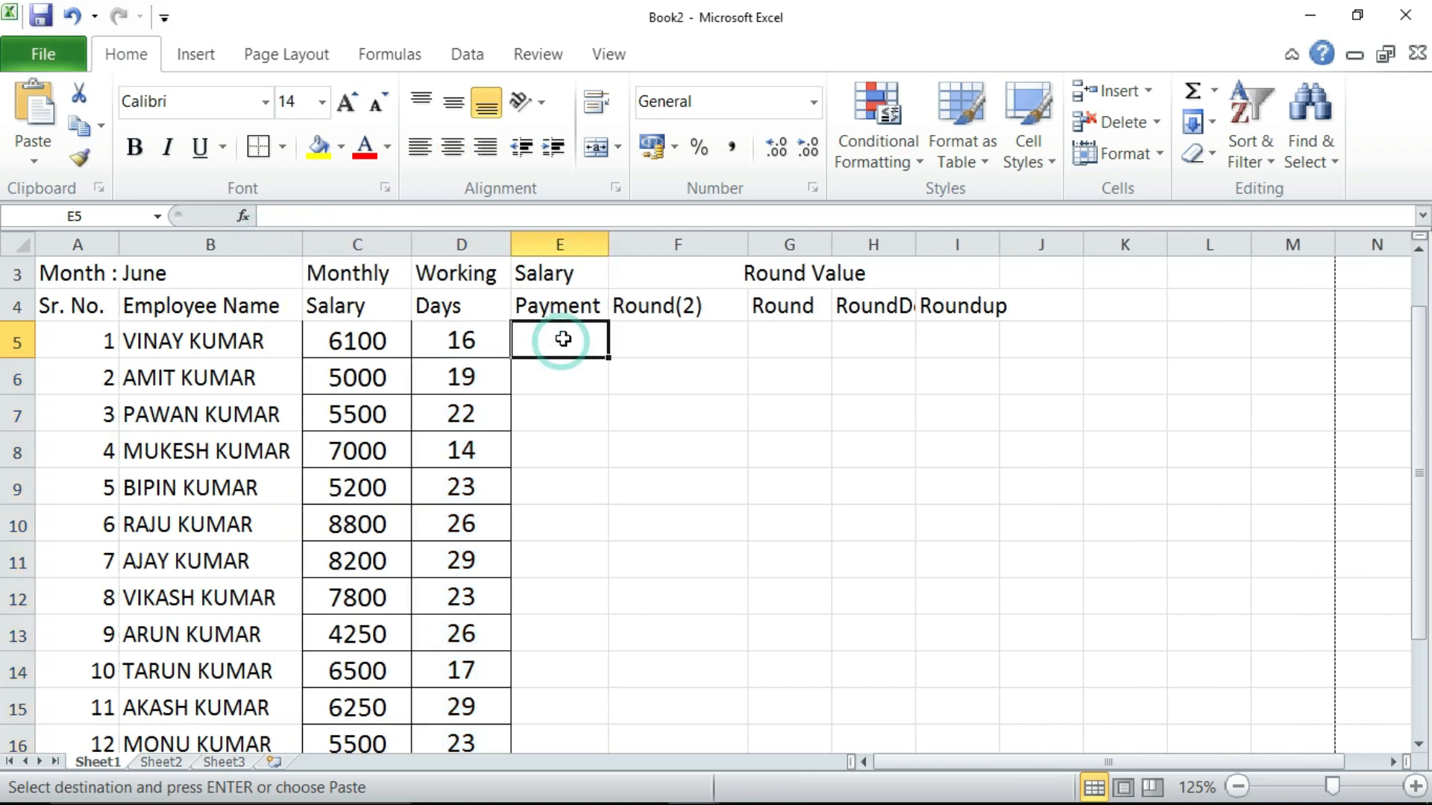
scroll(559, 350, up, 1)
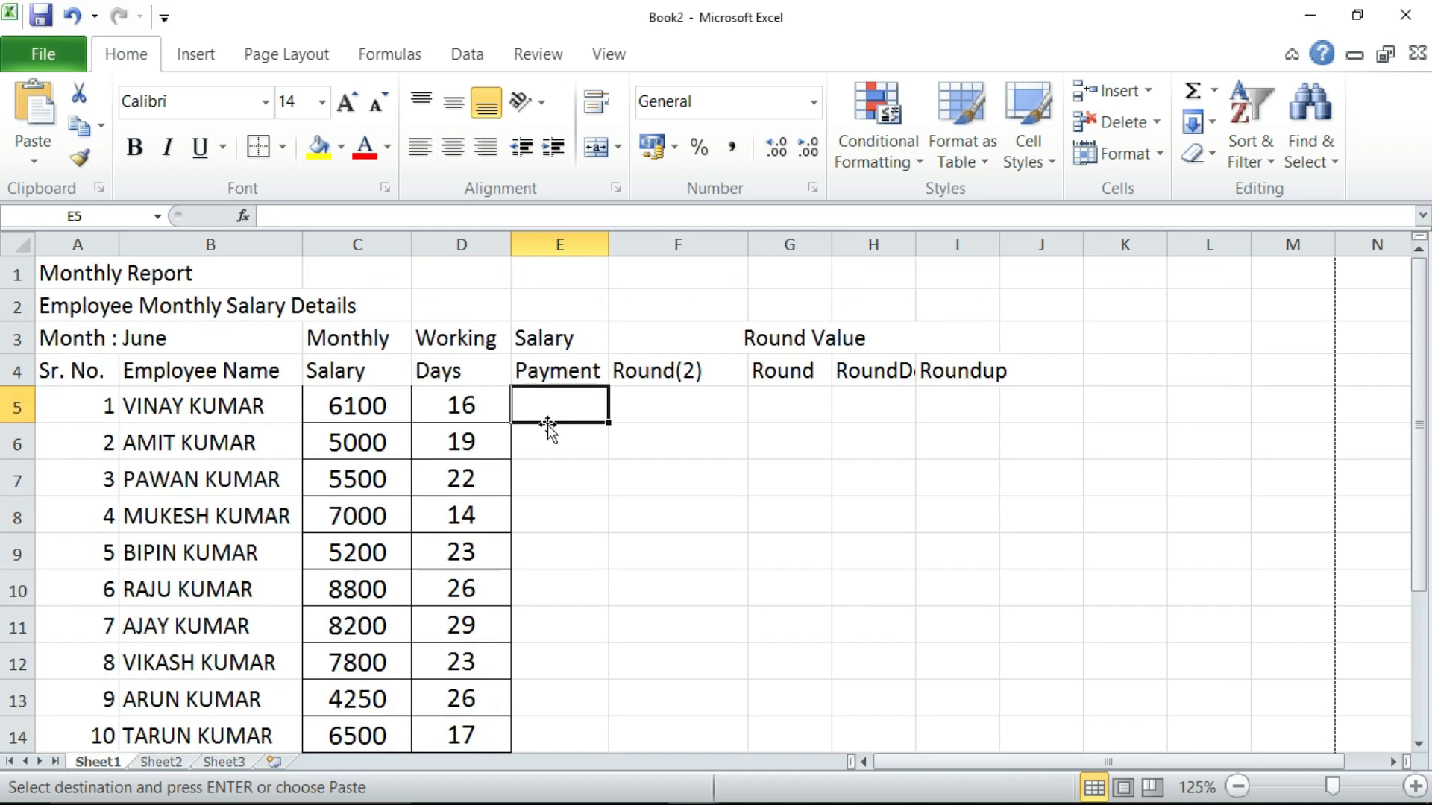
text(=)
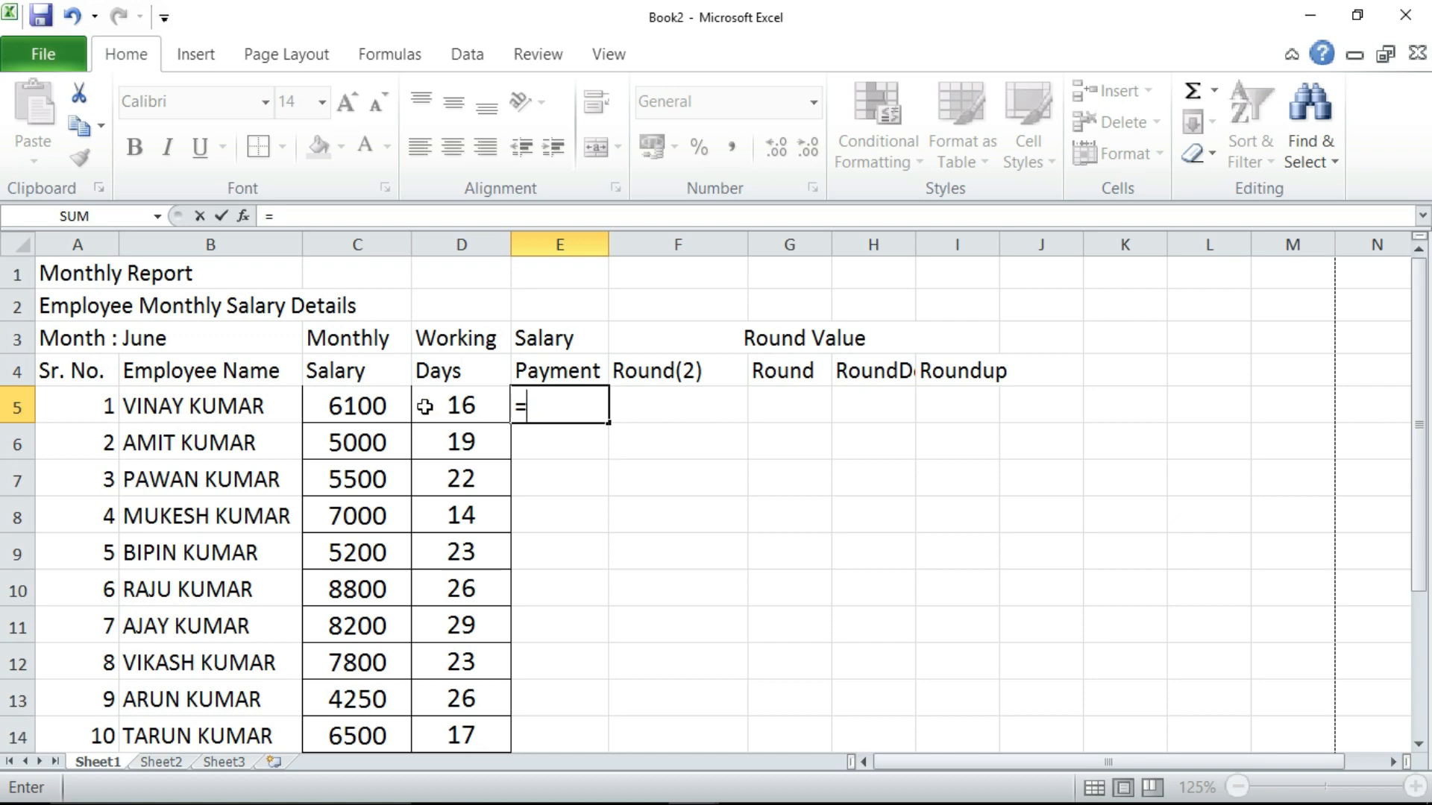
click(379, 406)
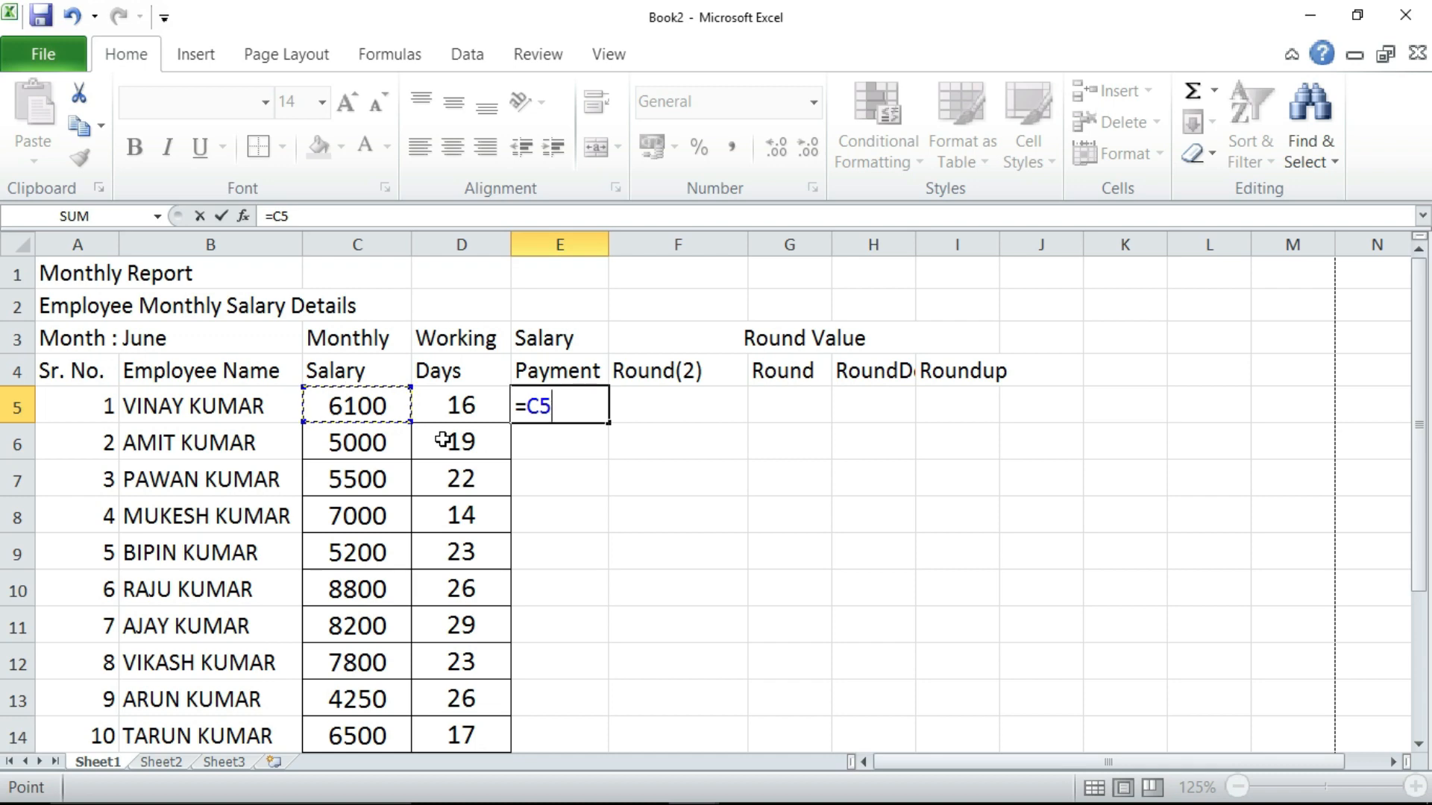
text(/30)
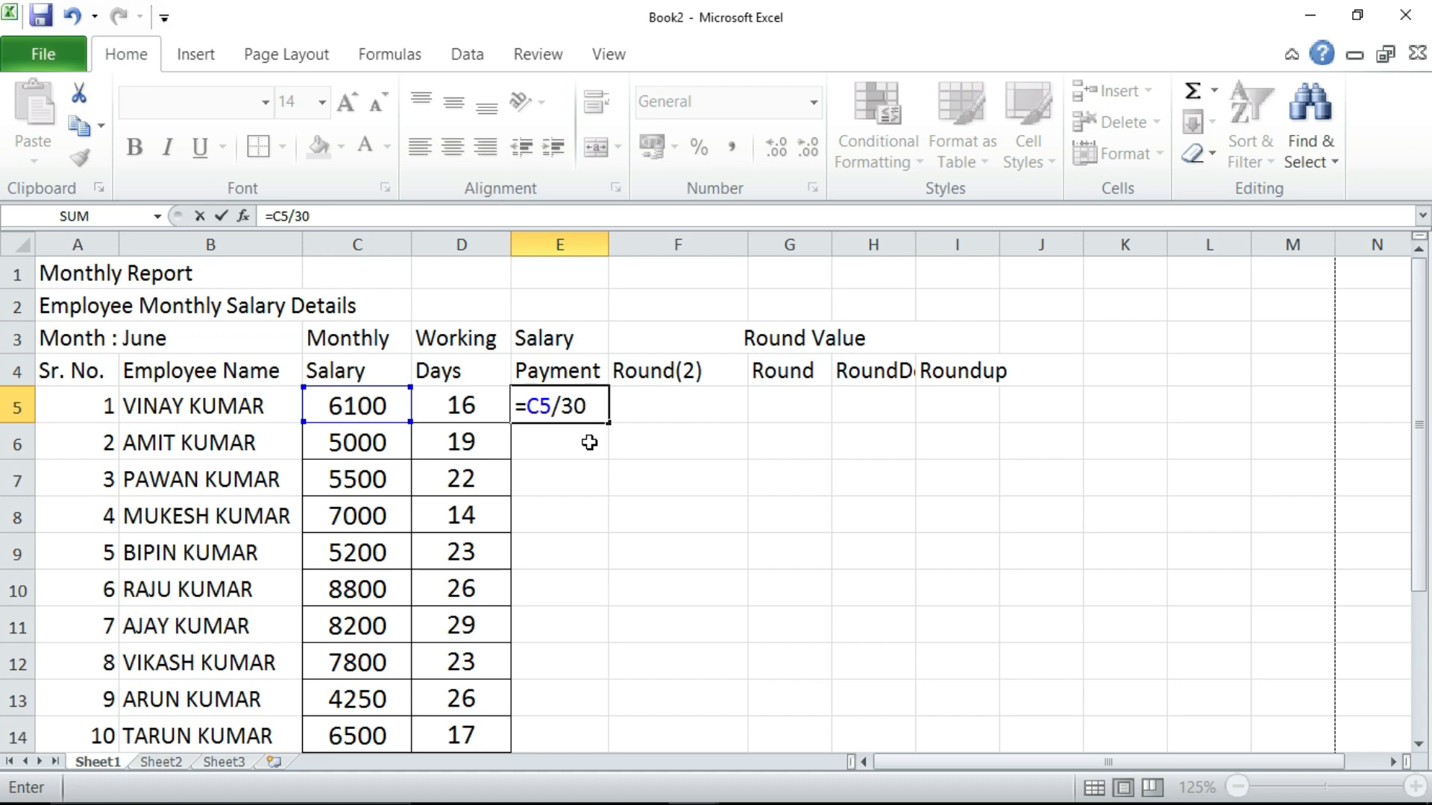
text(*)
click(452, 405)
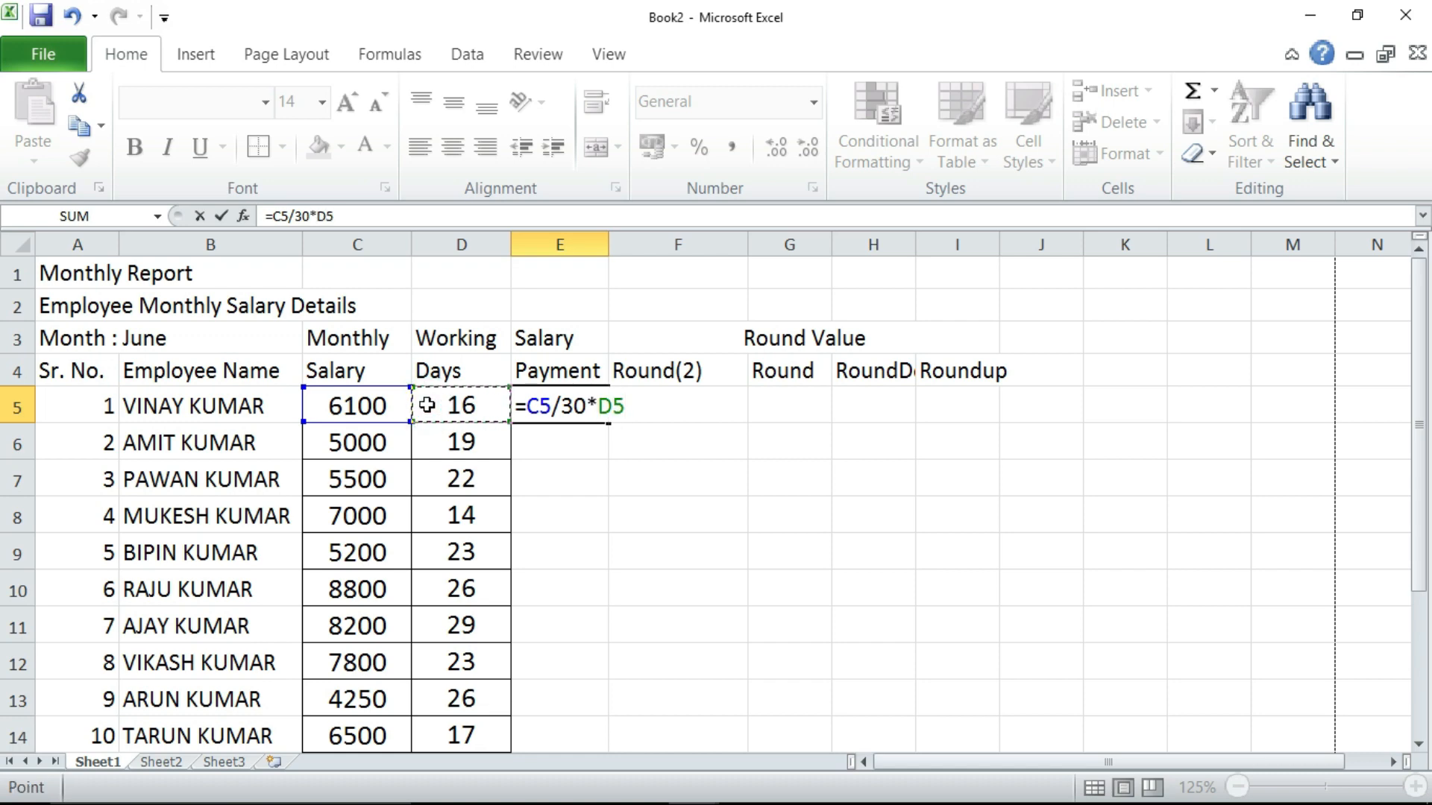
key(Return)
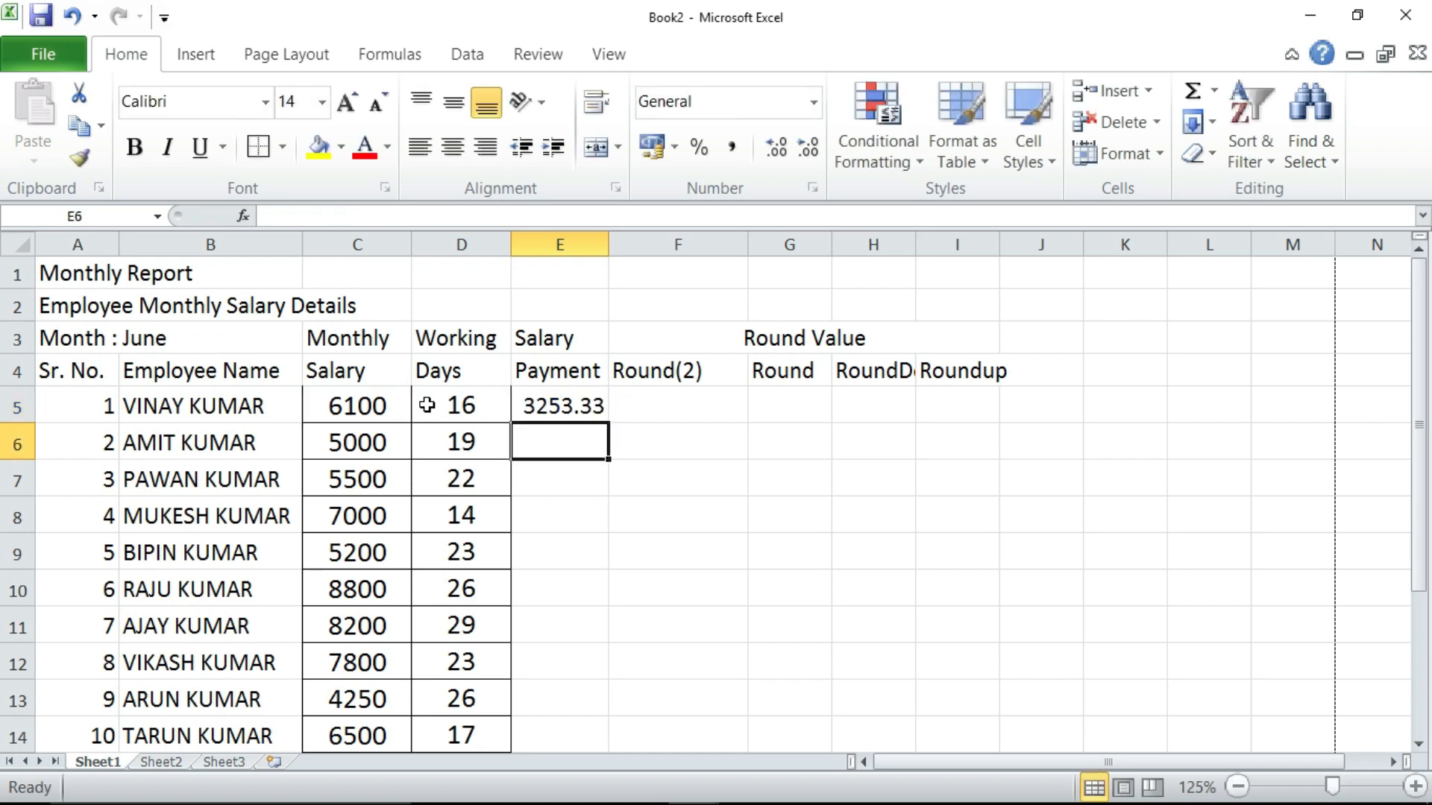
Step: Widen column E to fit the full decimal payment, and fill the E5 formula down to E16
click(568, 409)
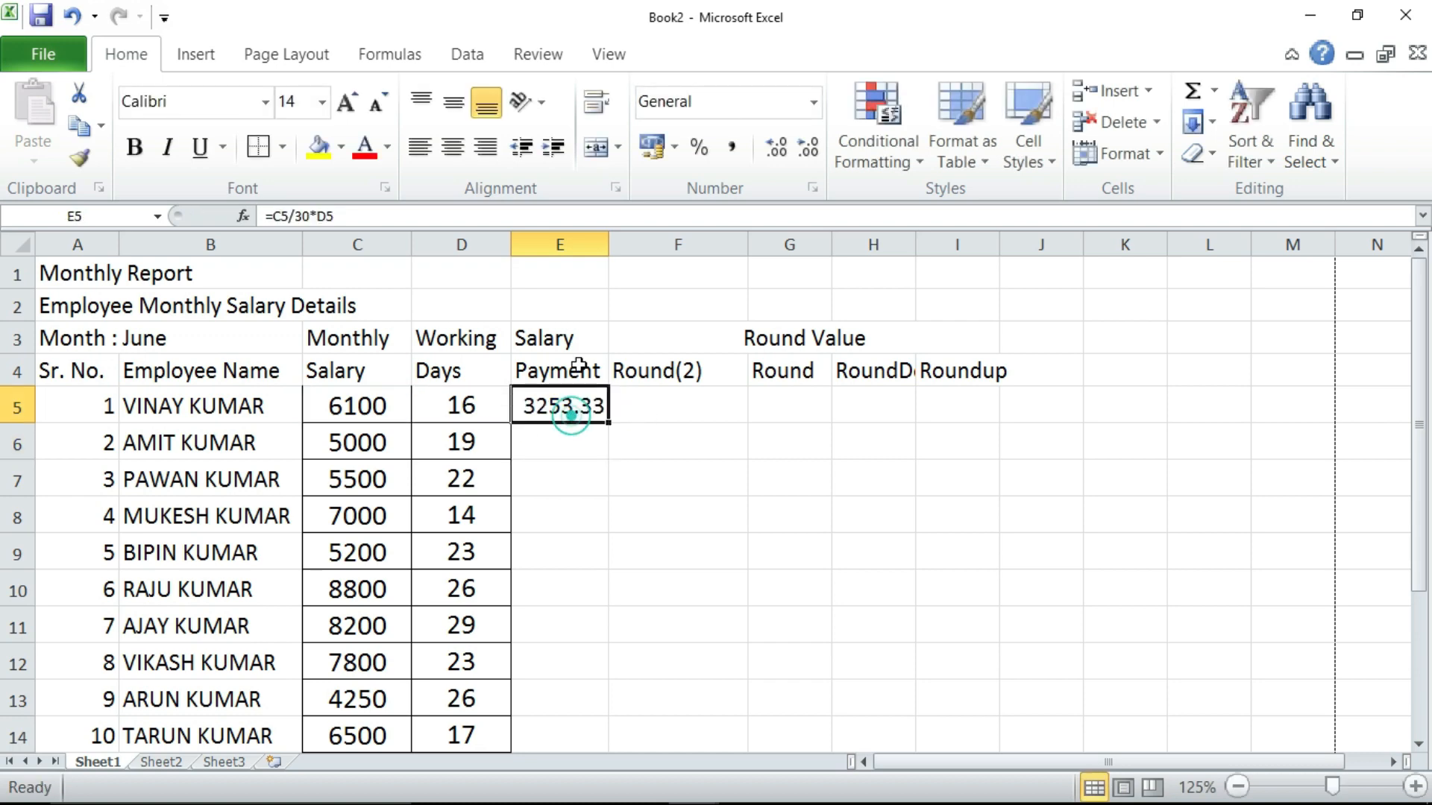
double_click(609, 237)
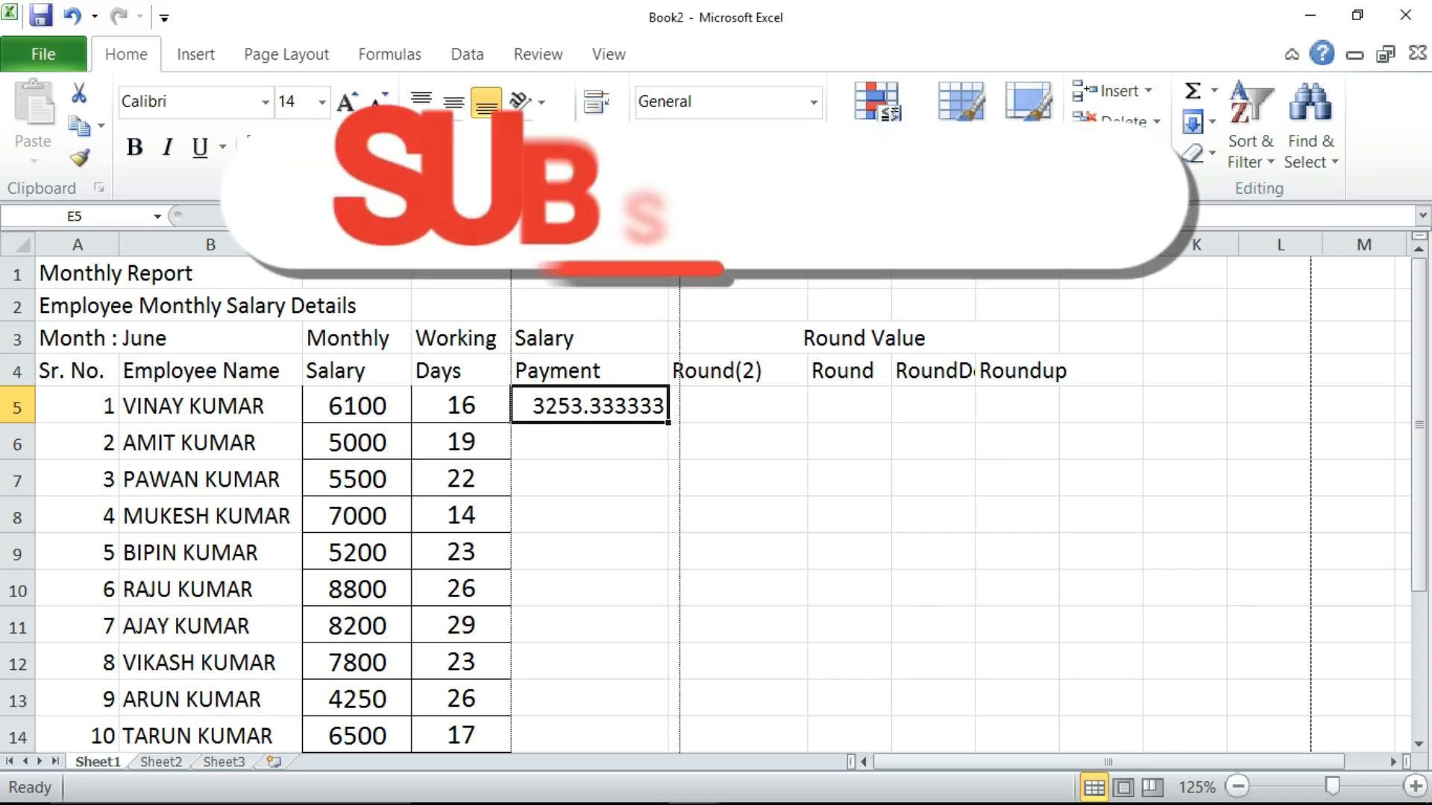
drag(670, 237, 681, 237)
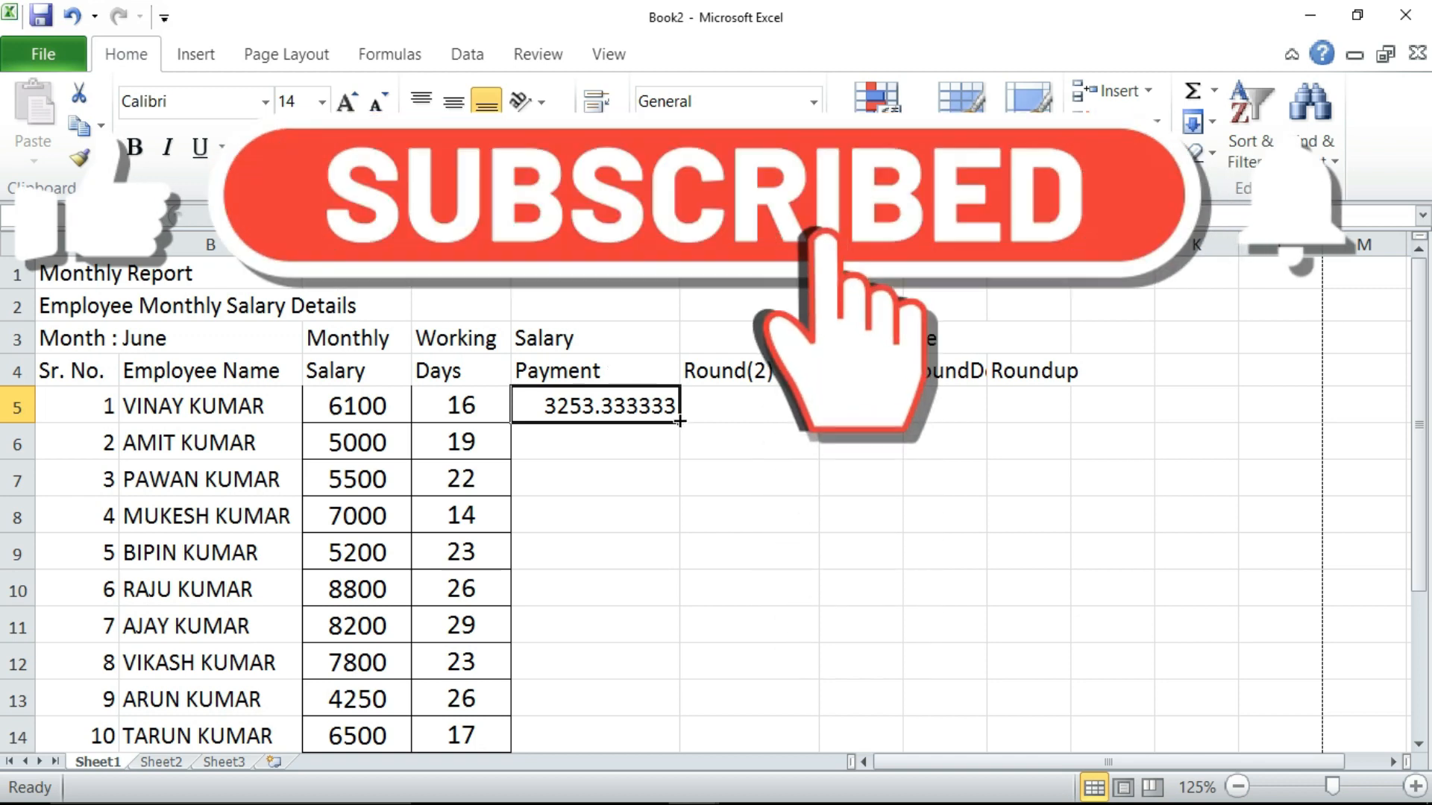
double_click(678, 422)
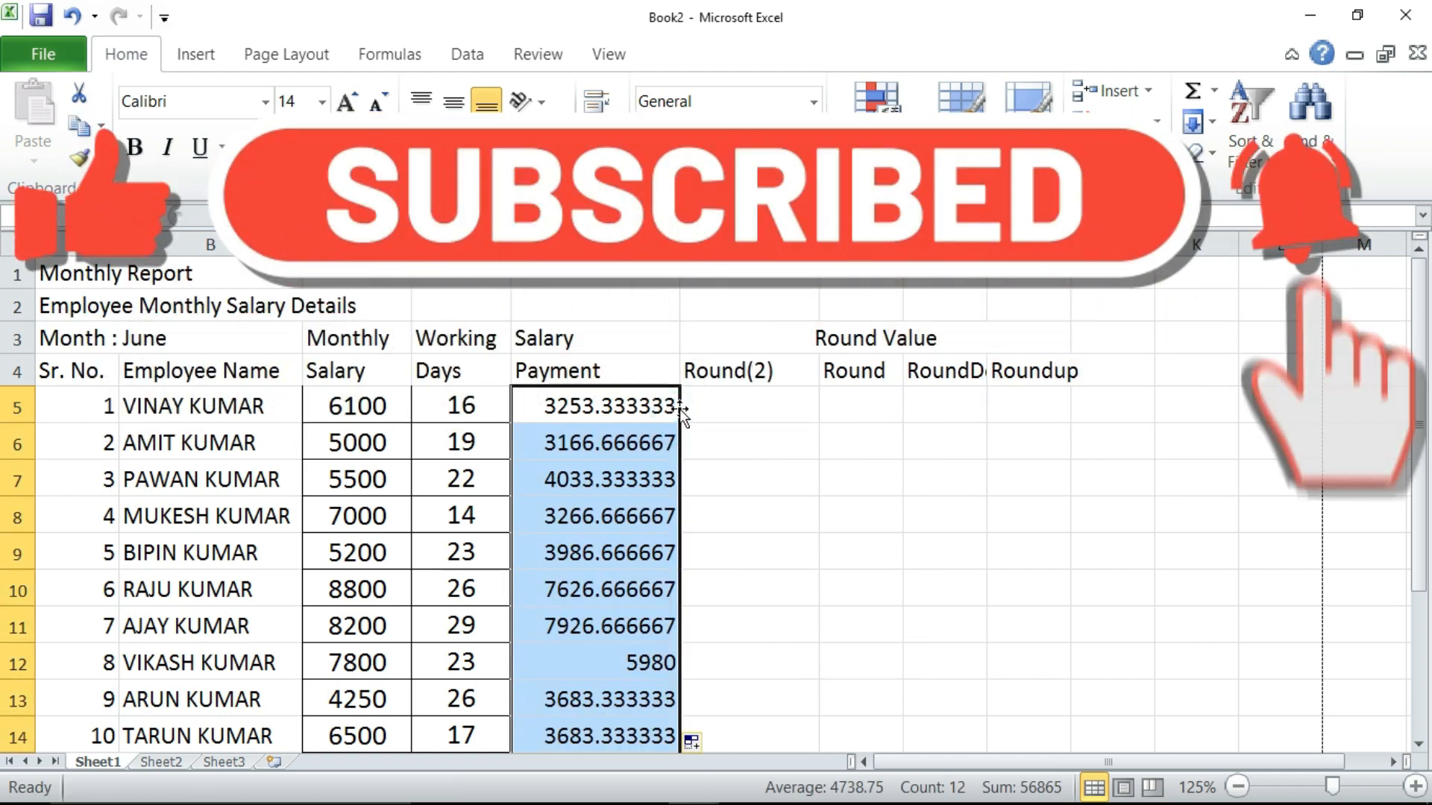
scroll(678, 425, down, 2)
scroll(664, 447, up, 2)
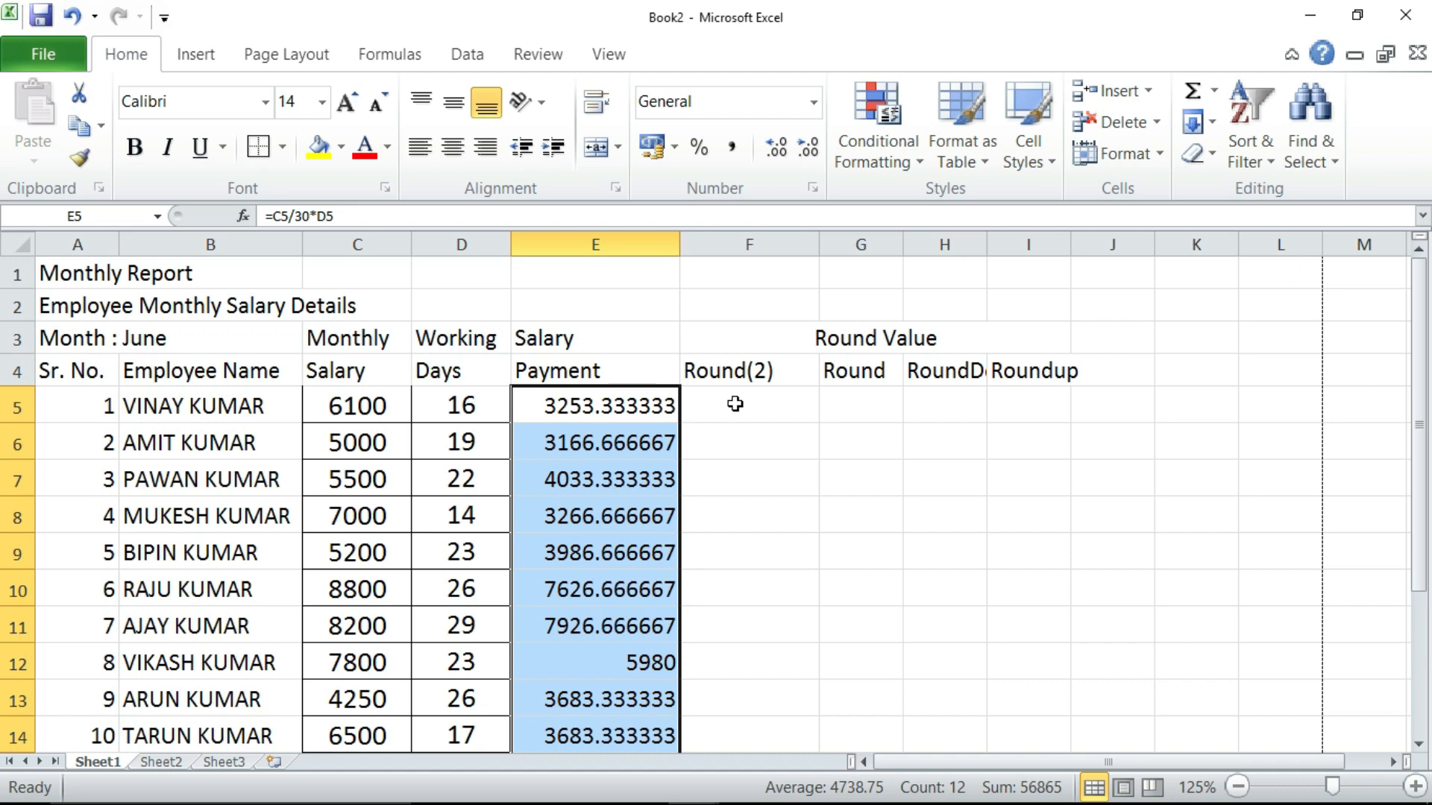
Step: Enter the formula =ROUND(E5,2) in cell F5 of the Round(2) column
click(734, 404)
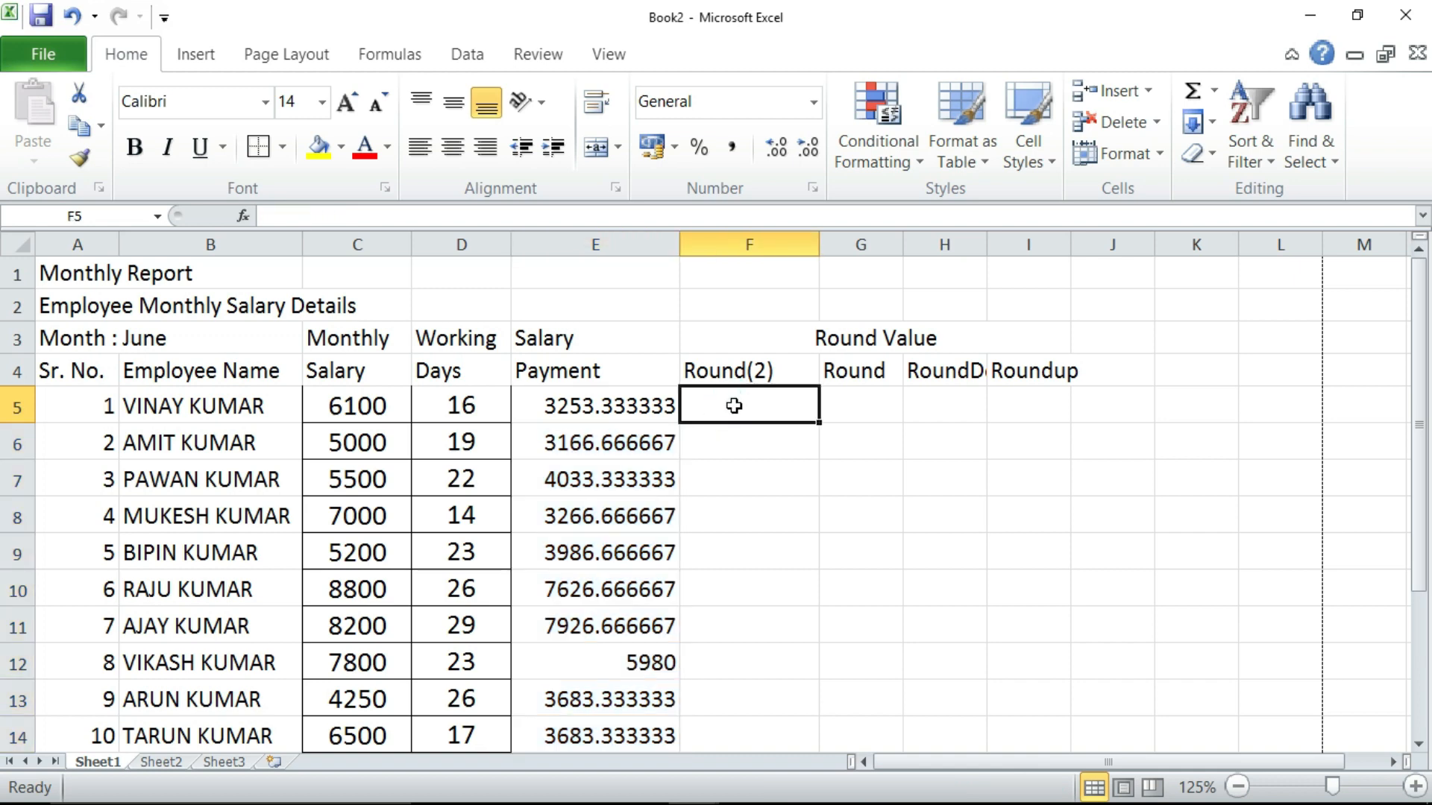
text(=)
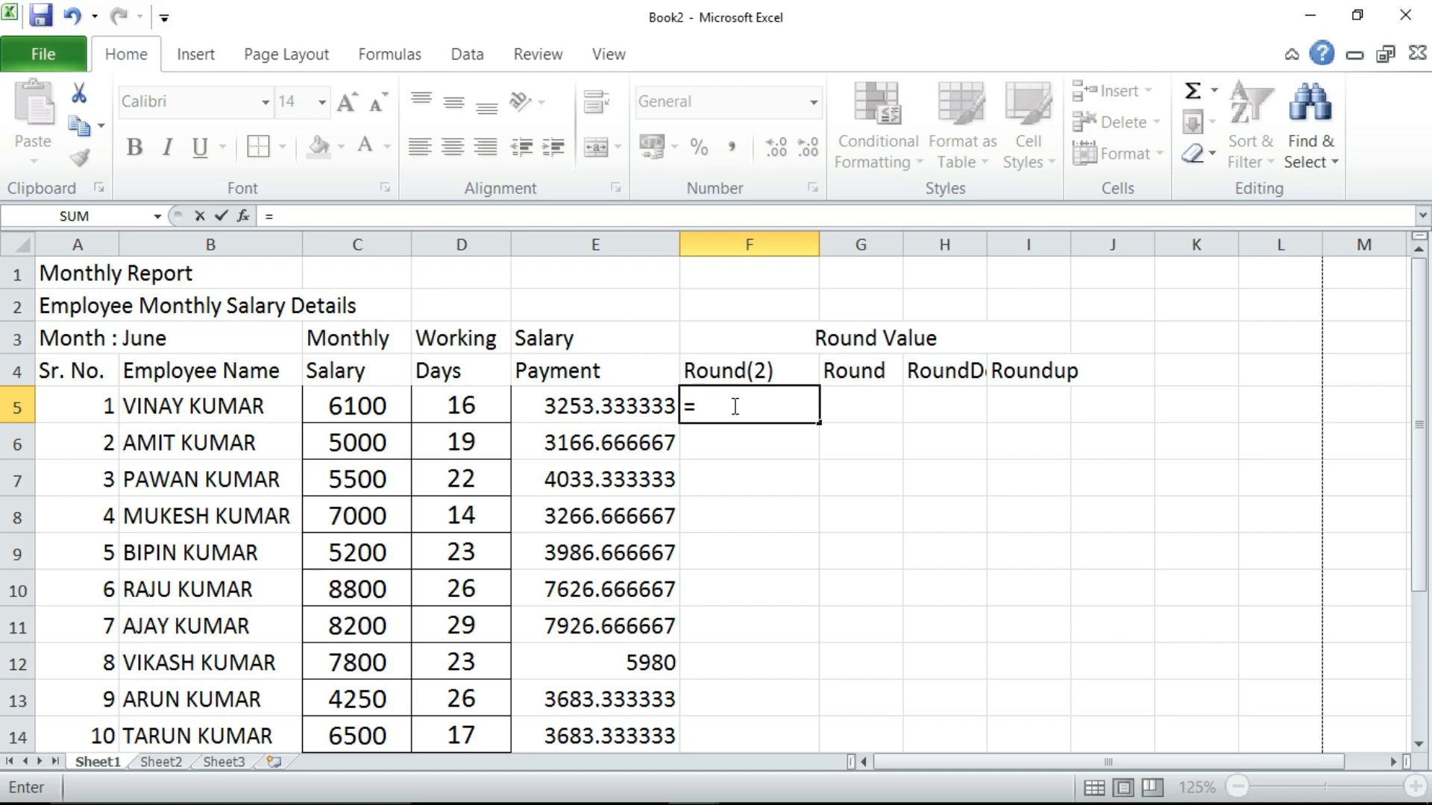
text(ROU)
text(N)
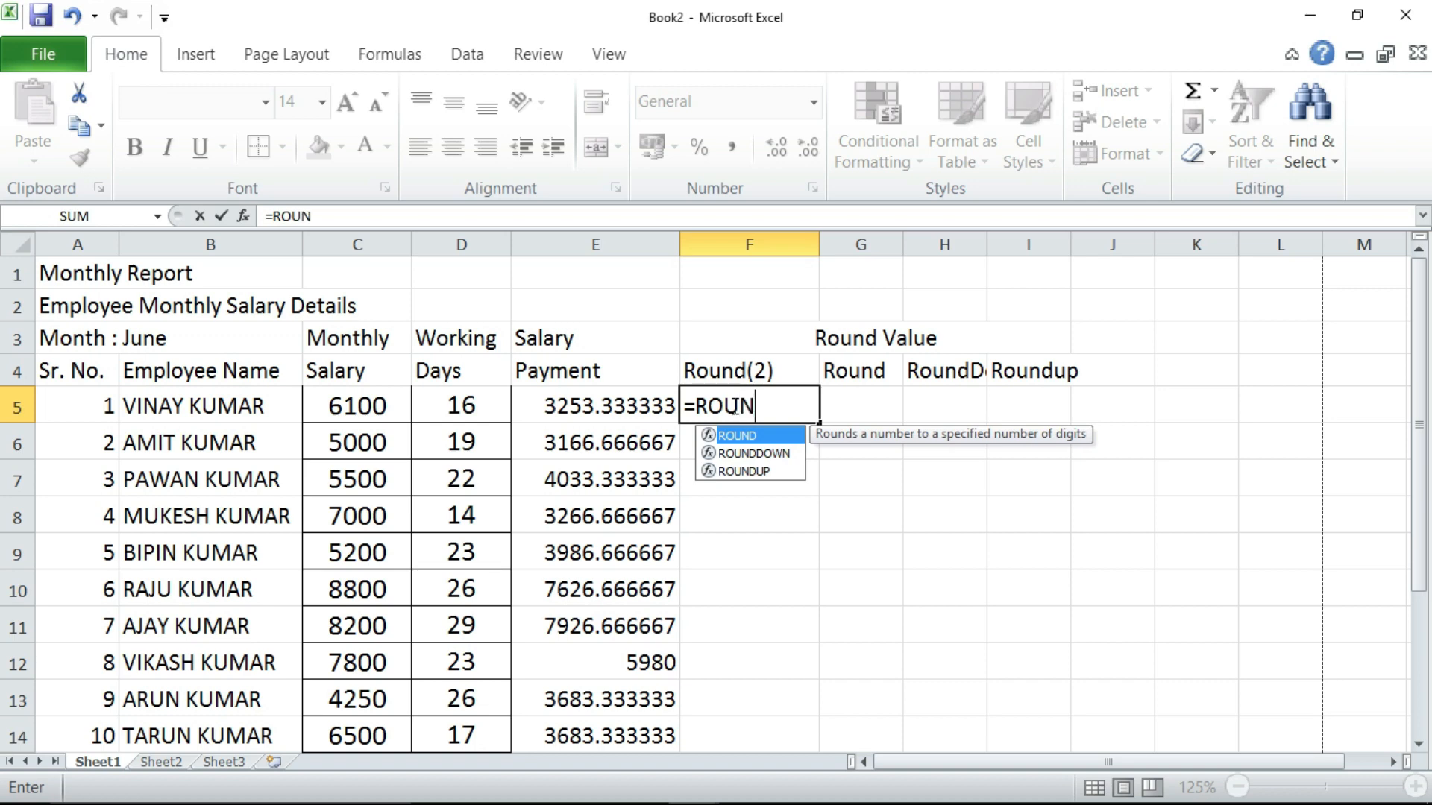
text(D()
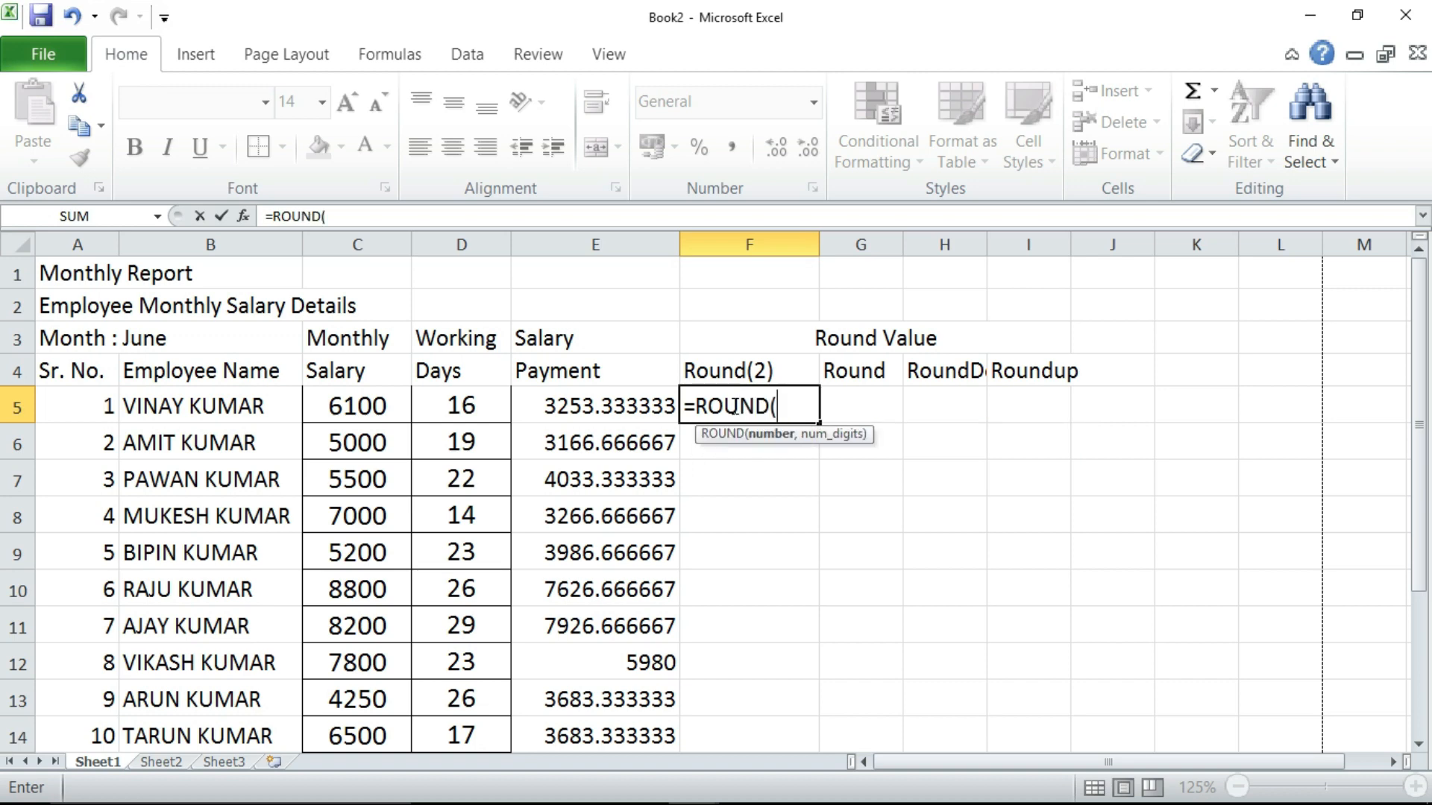
click(592, 403)
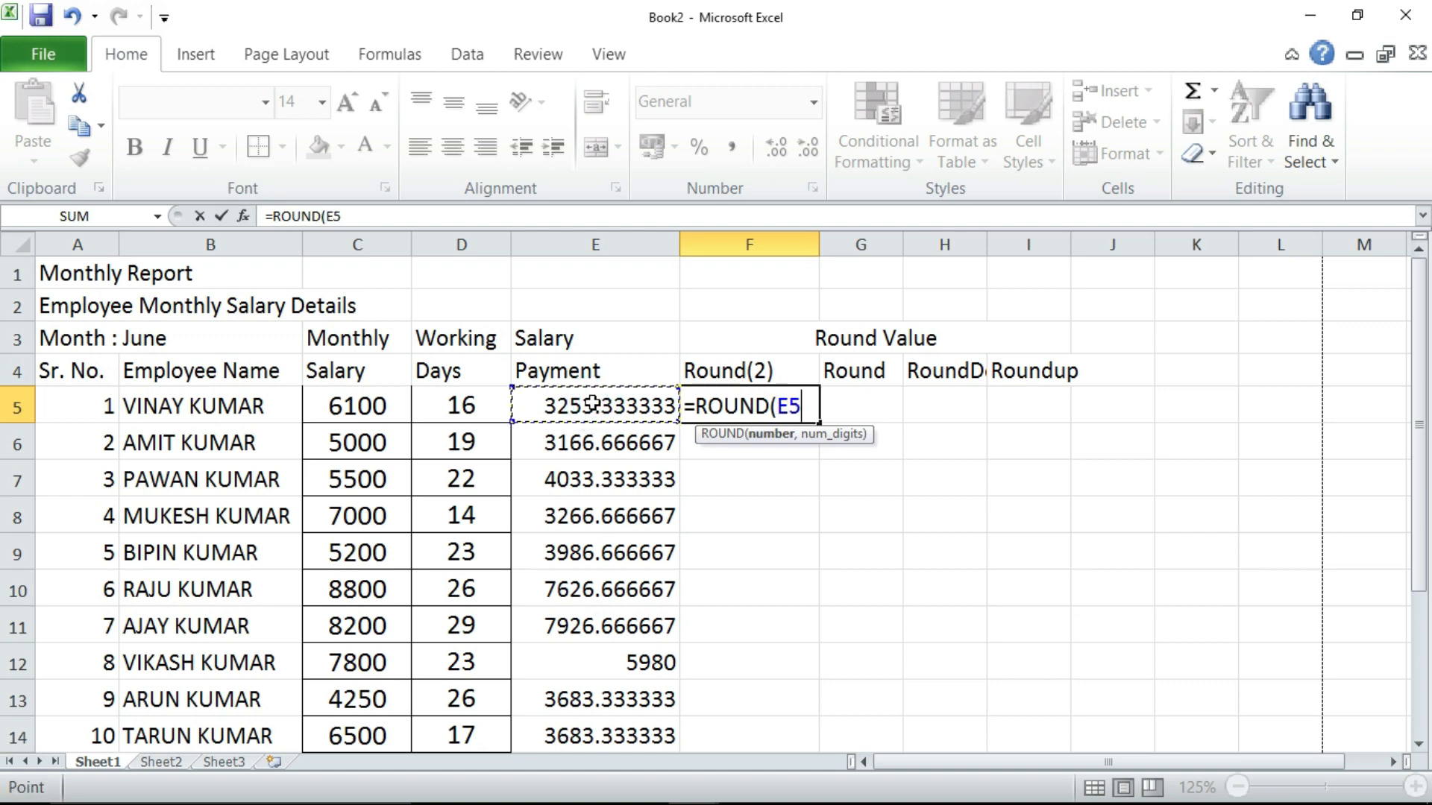
text(,)
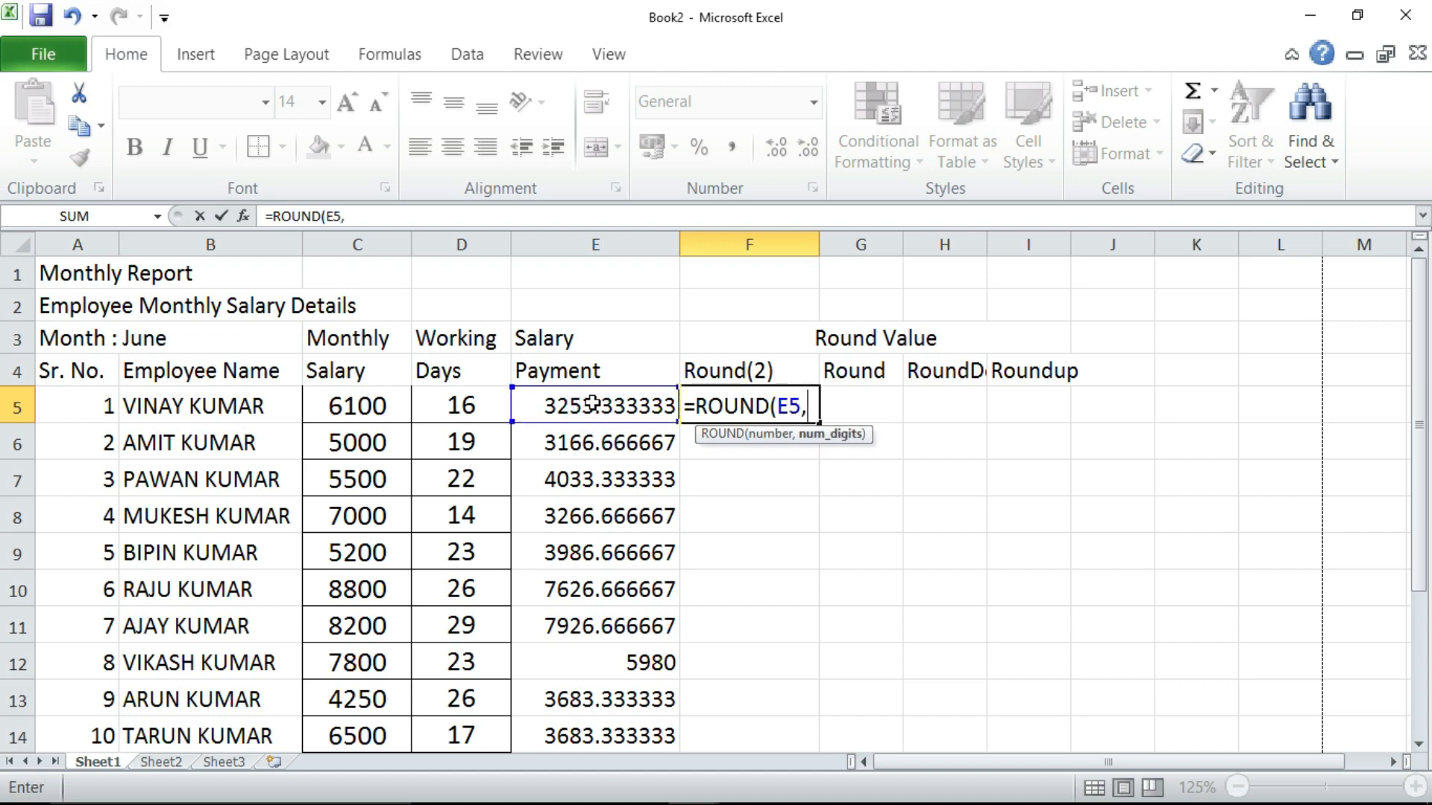
text(0)
key(BackSpace)
text(2)
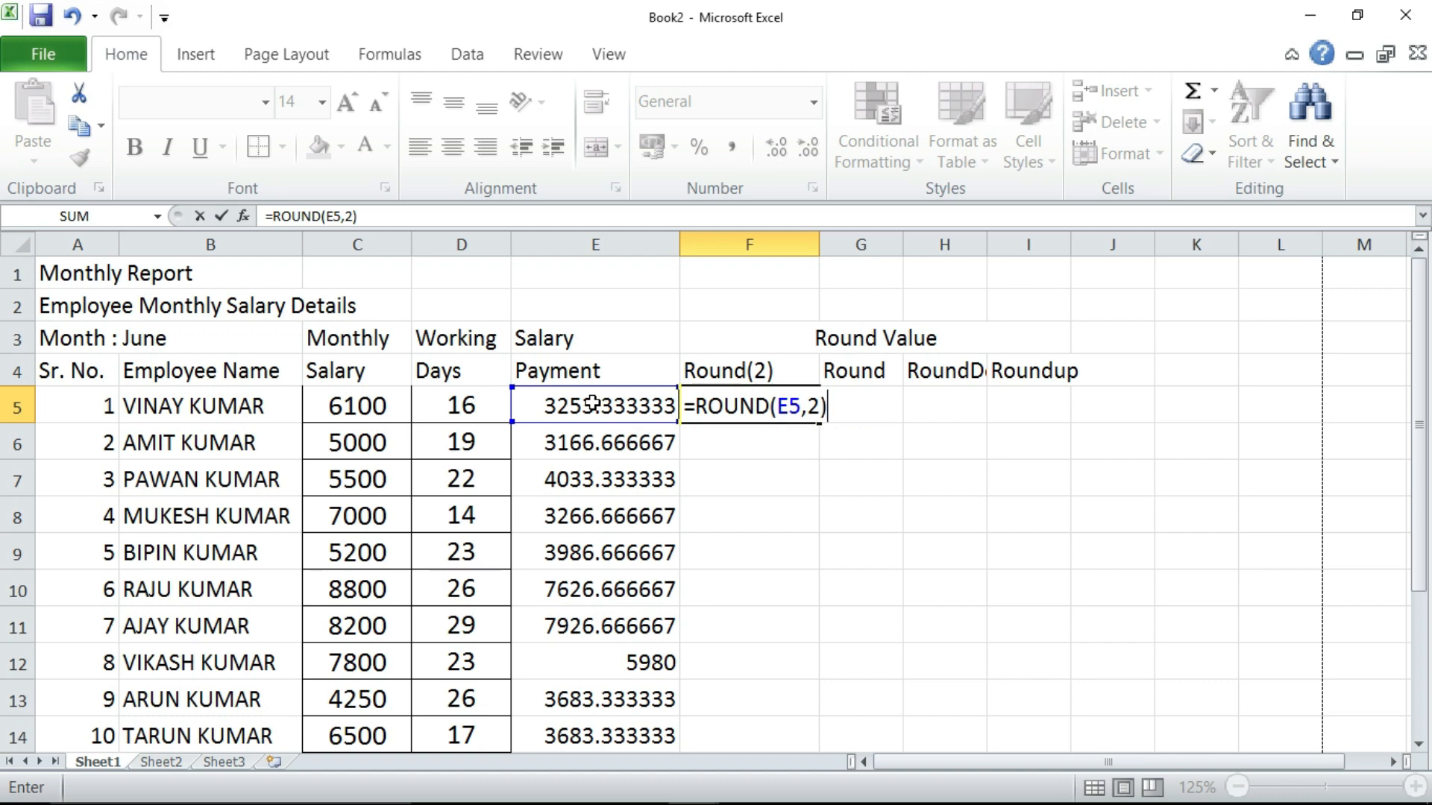
text())
key(Return)
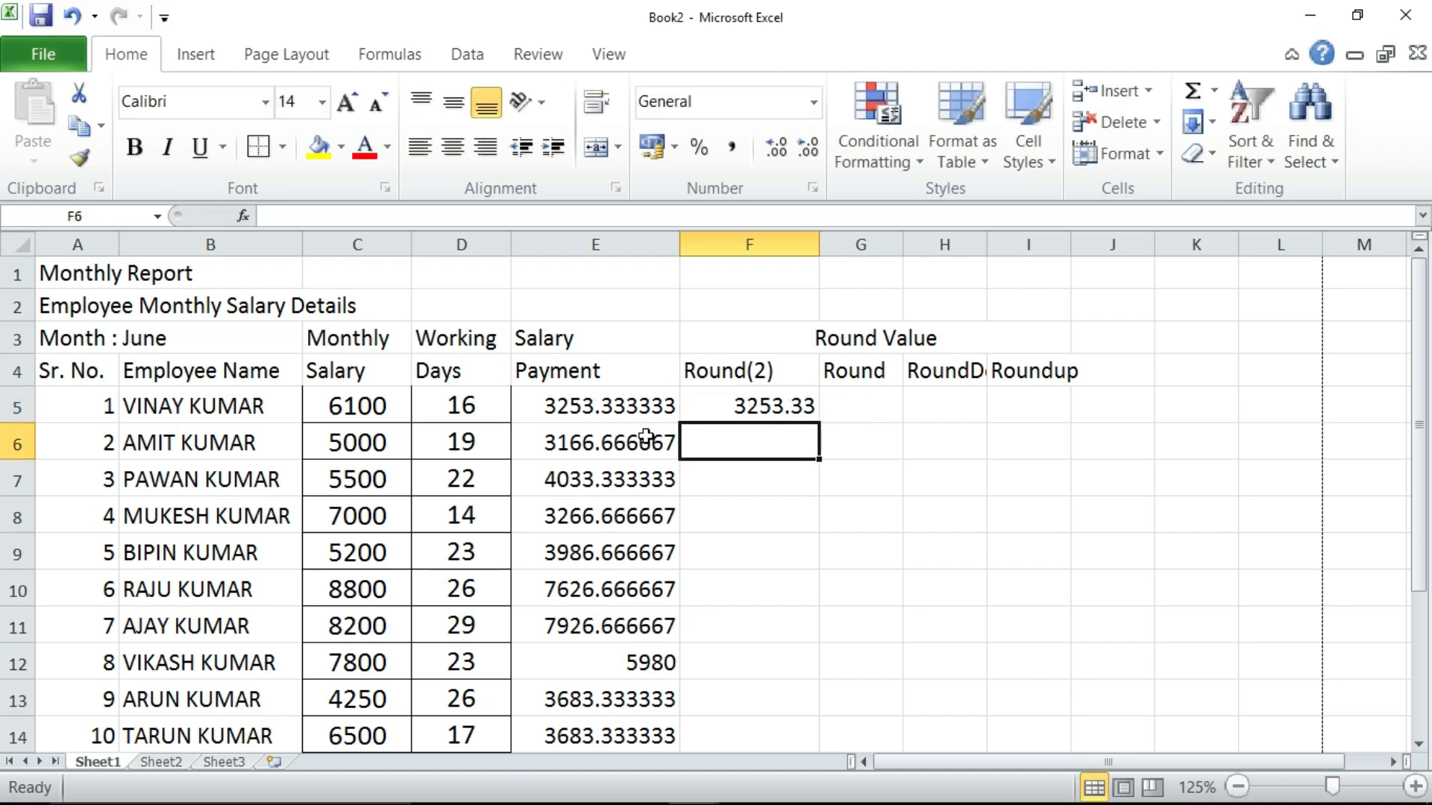
Step: Fill the two-decimal ROUND formula from F5 down to F16 for all twelve employees
click(757, 404)
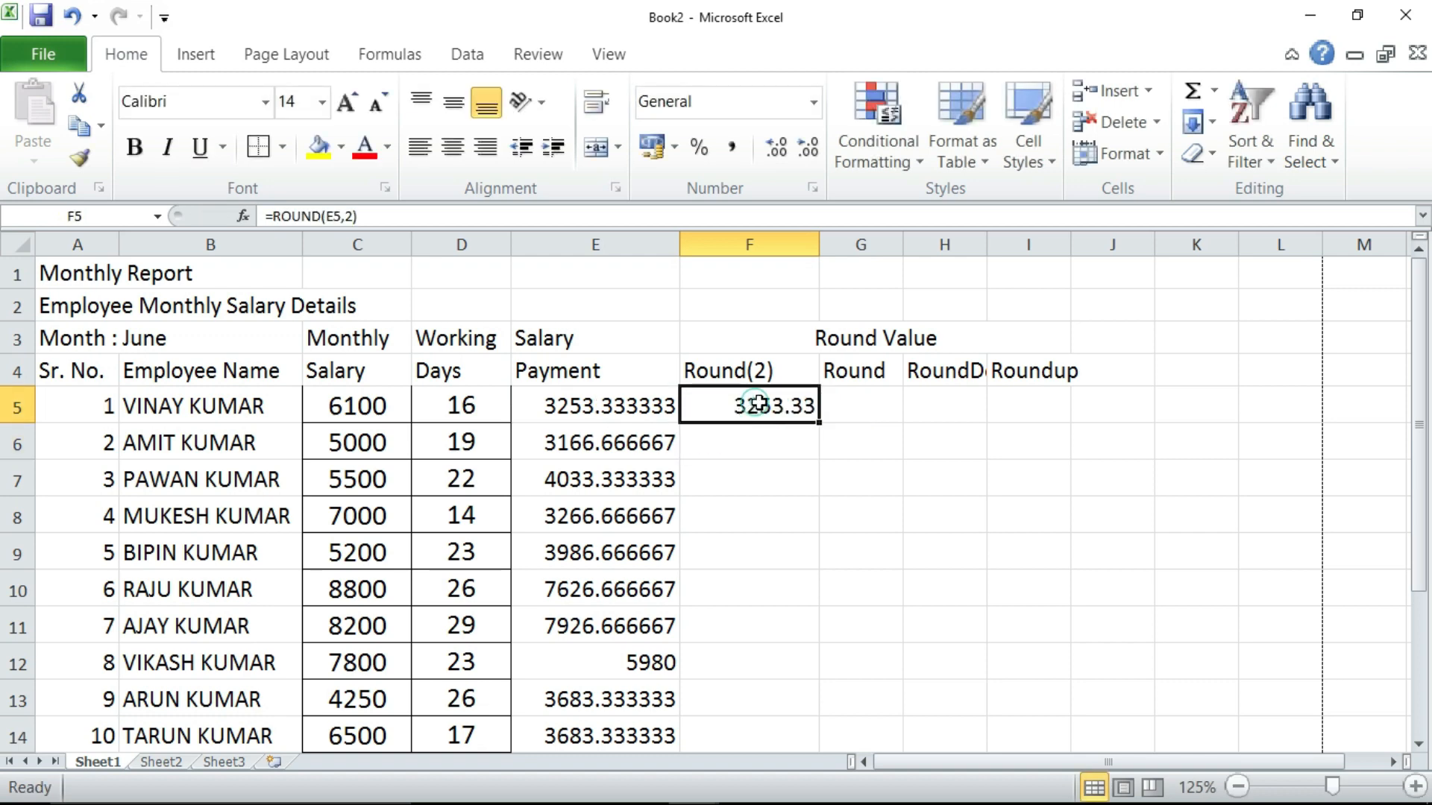
double_click(821, 426)
scroll(823, 448, down, 2)
scroll(823, 448, up, 2)
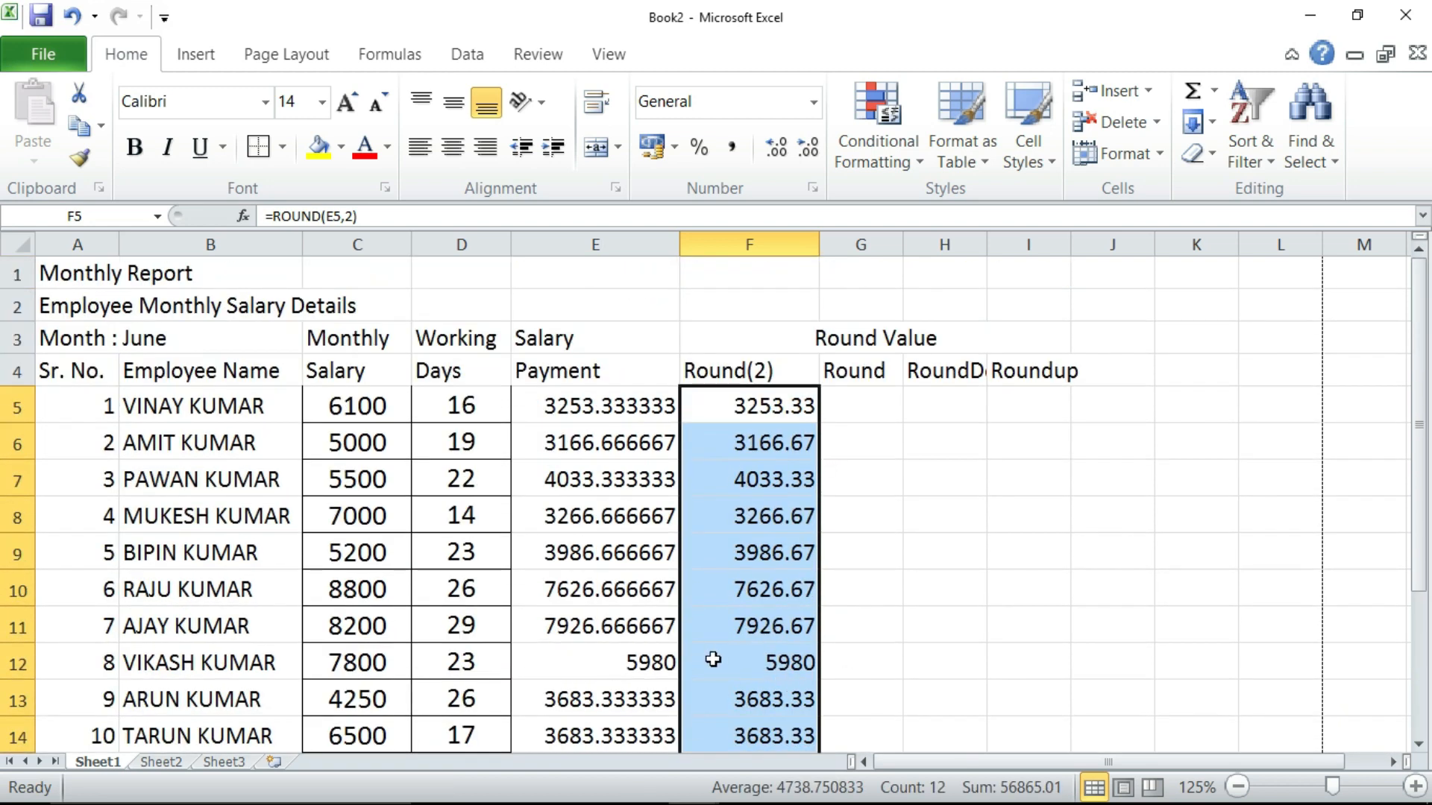
scroll(693, 643, down, 1)
drag(797, 308, 801, 701)
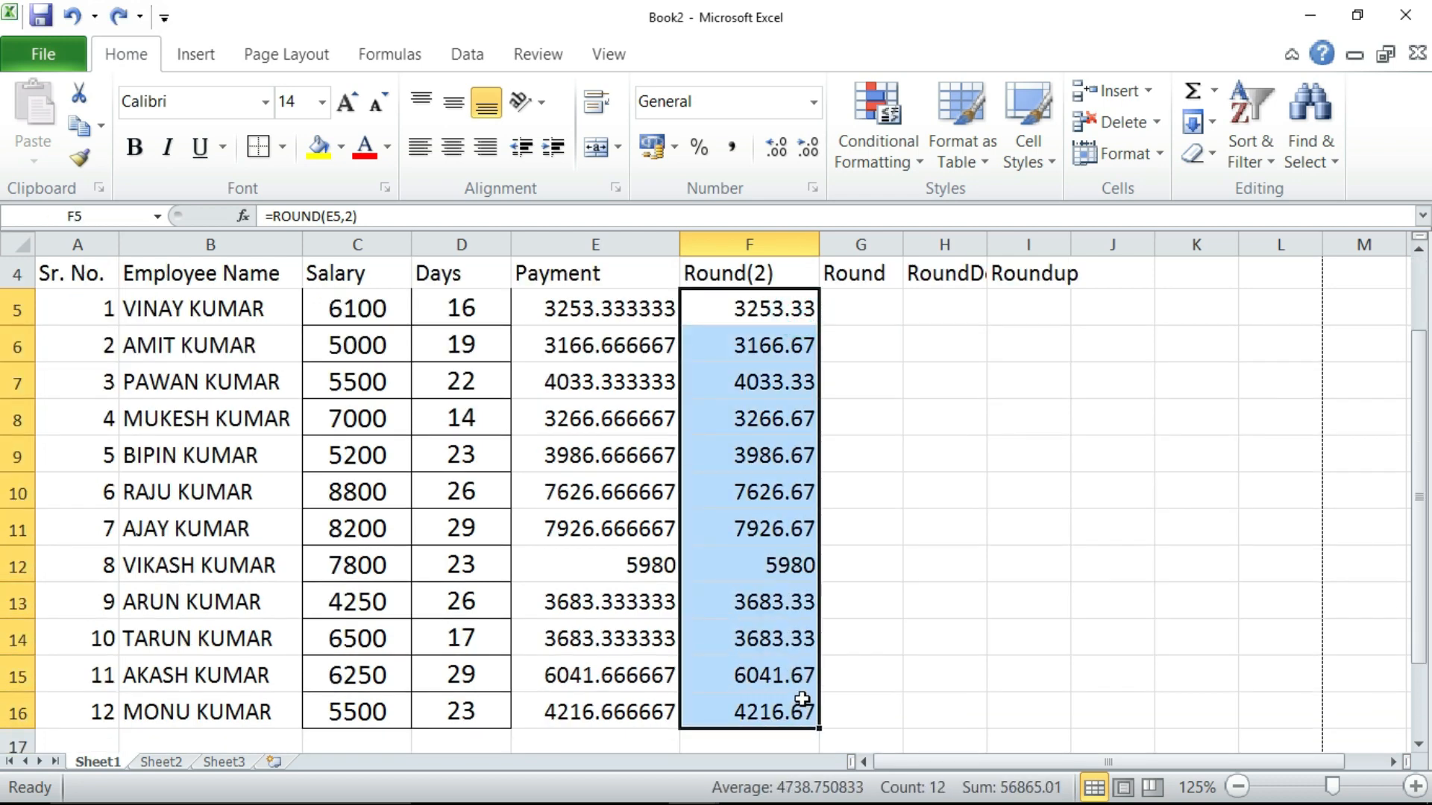
Step: Enter the whole-number rounding formula =ROUND(E5,0) in cell G5 of the Round column
click(883, 308)
text(=)
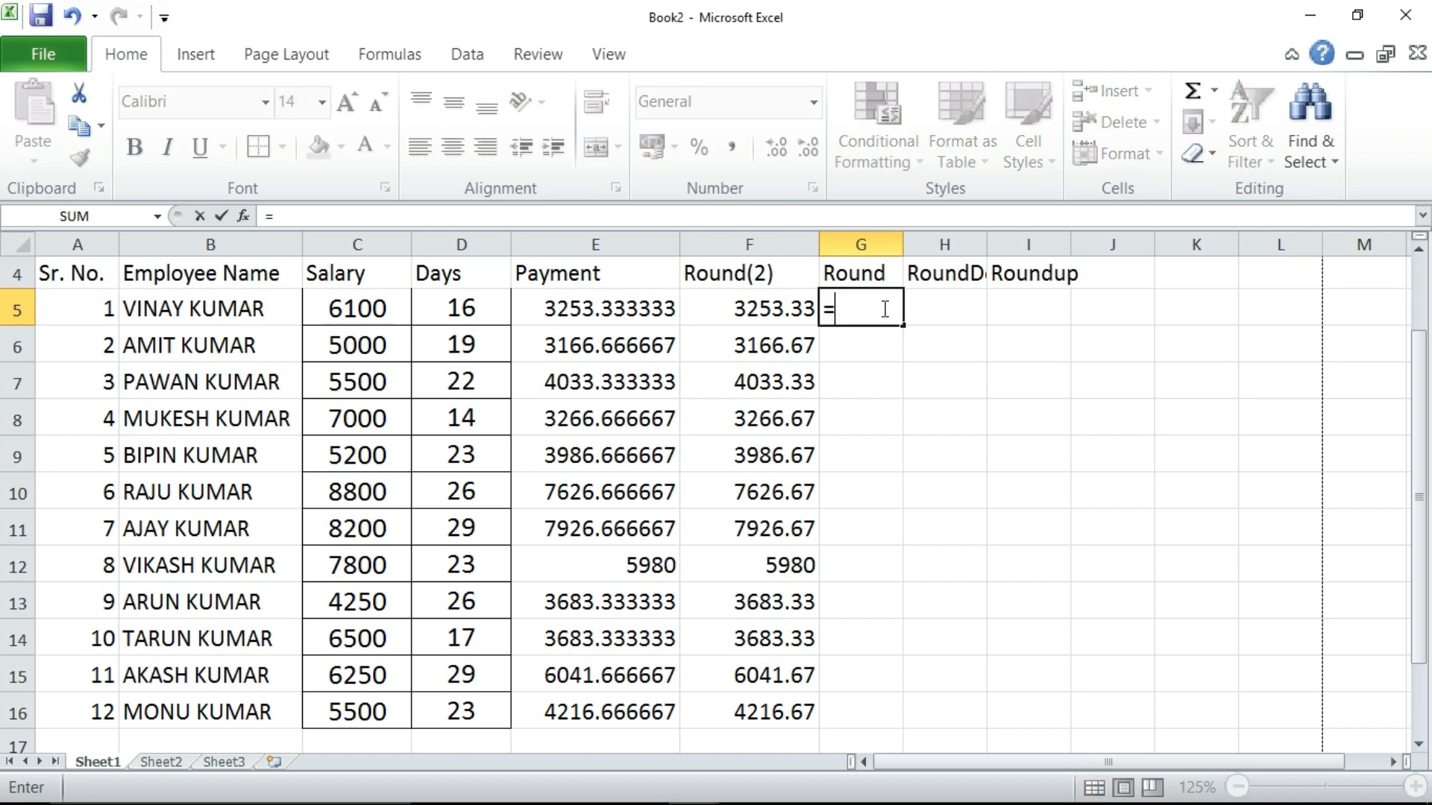
text(R)
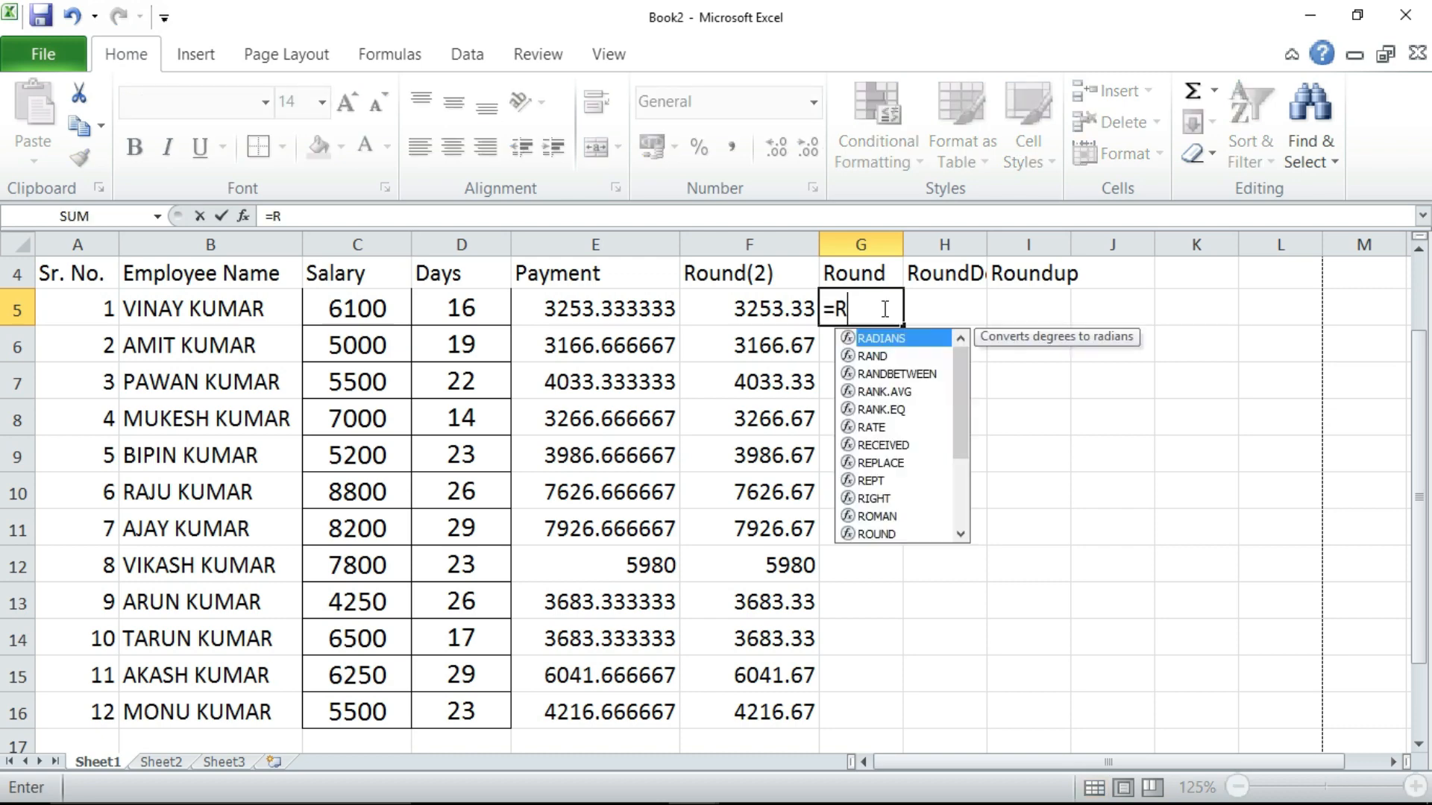
text(OUND()
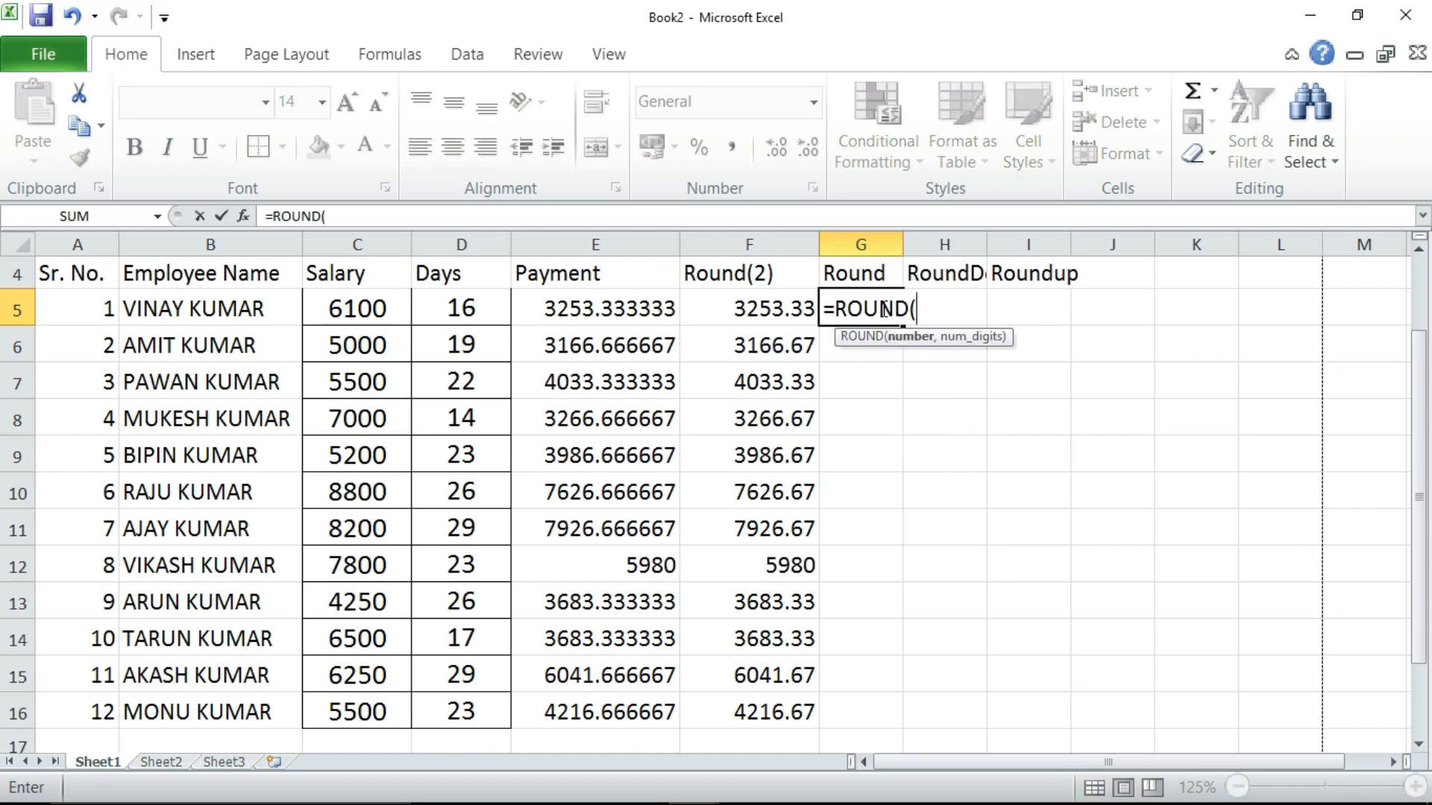
click(569, 312)
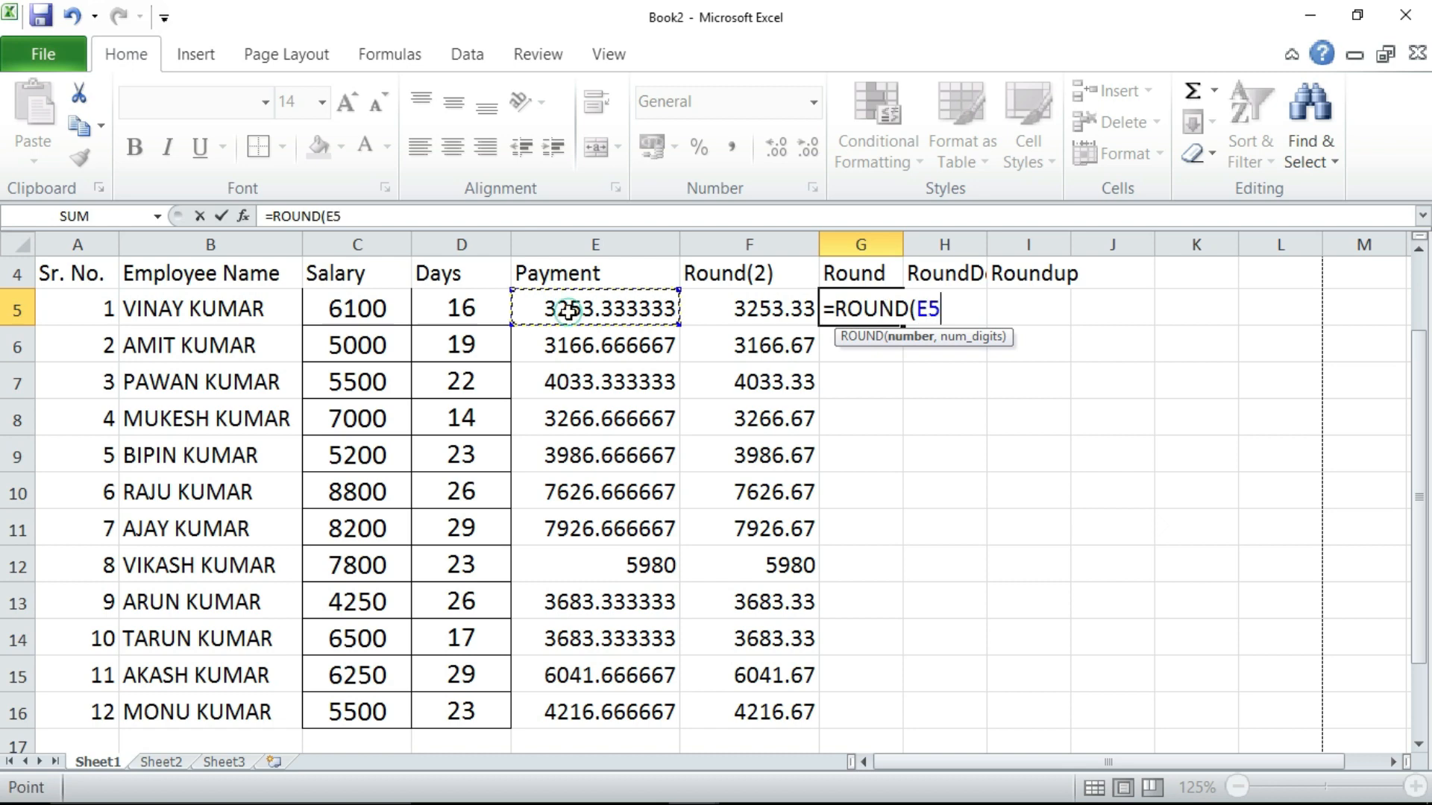
text(,0)
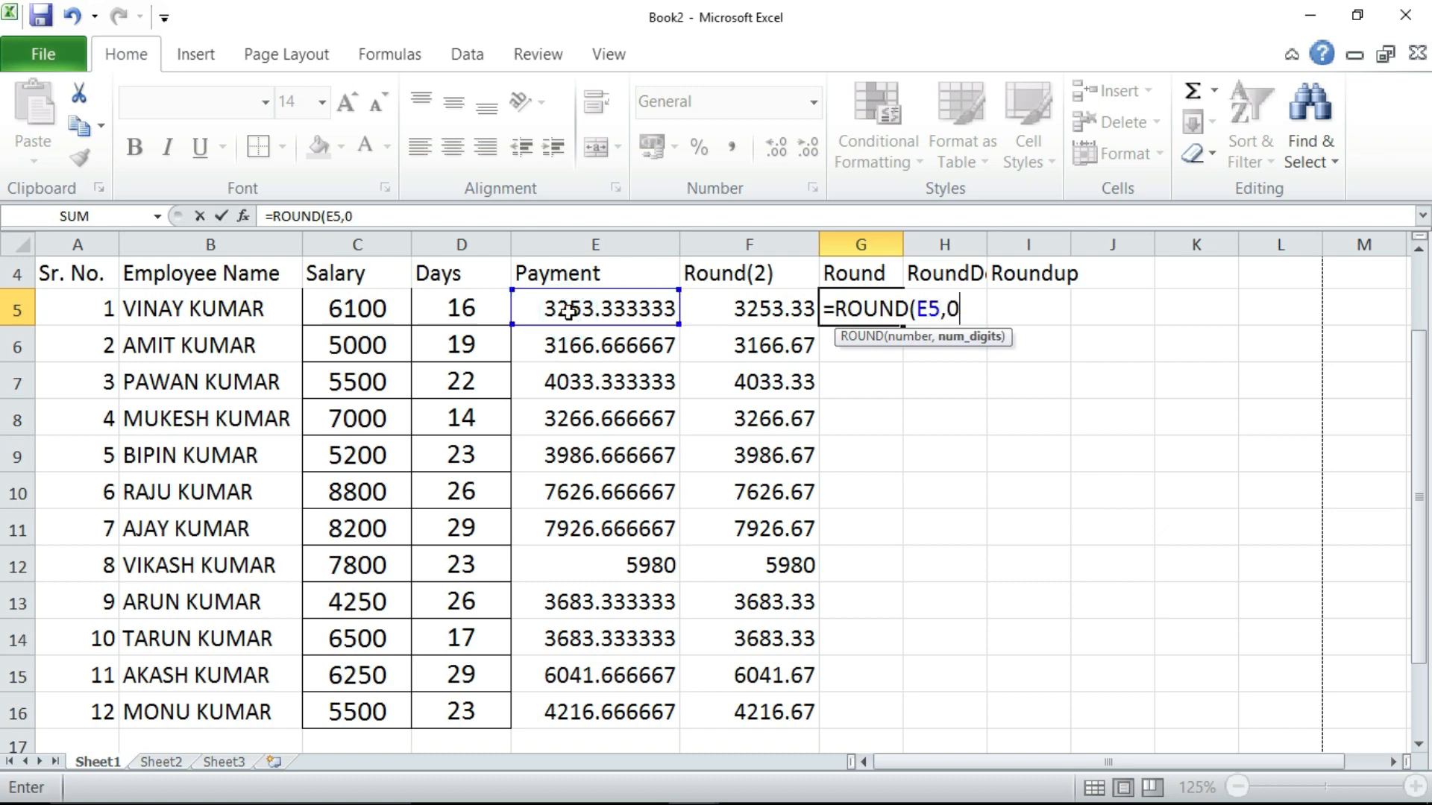
key(Return)
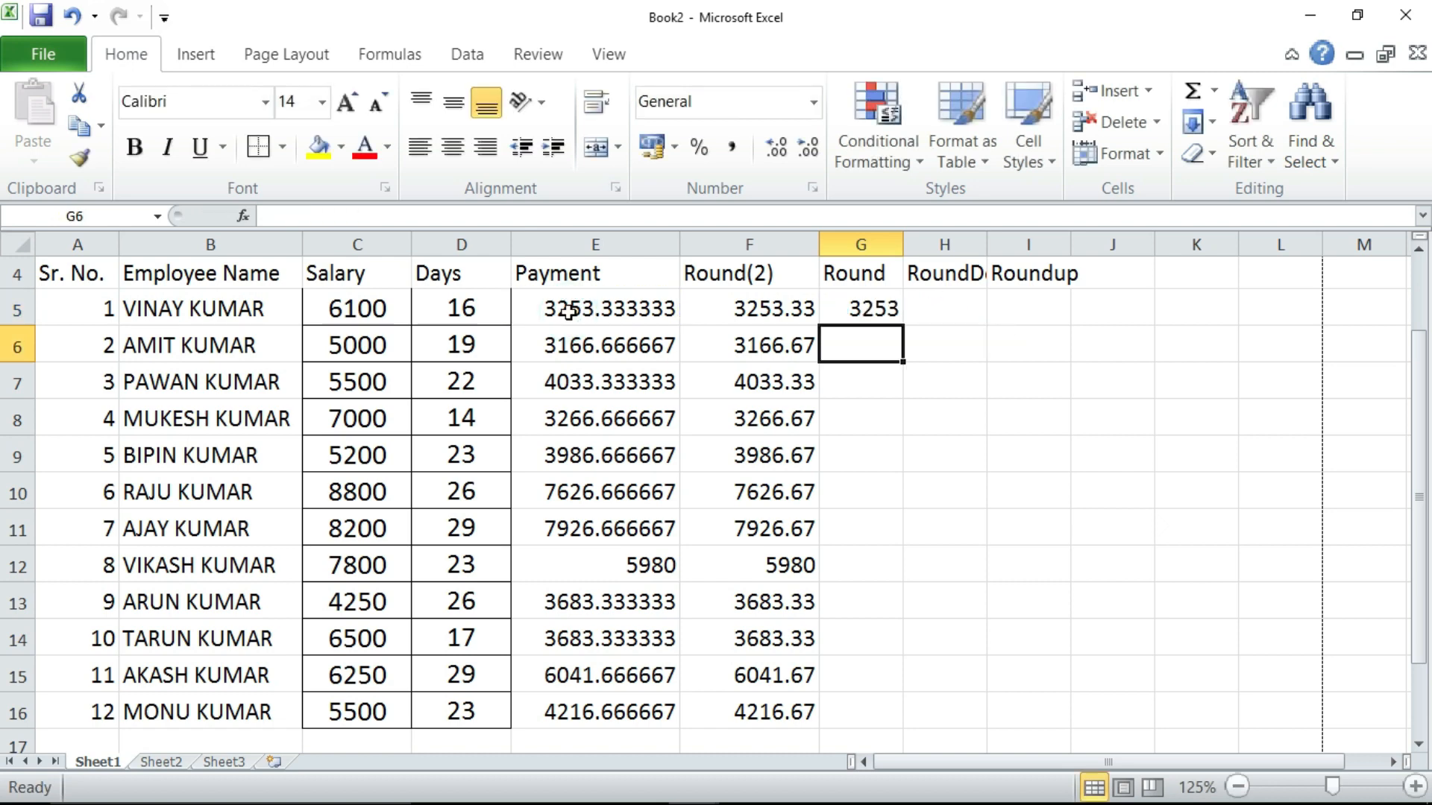
Step: Fill the G5 formula down to G16, and widen column G slightly
click(862, 309)
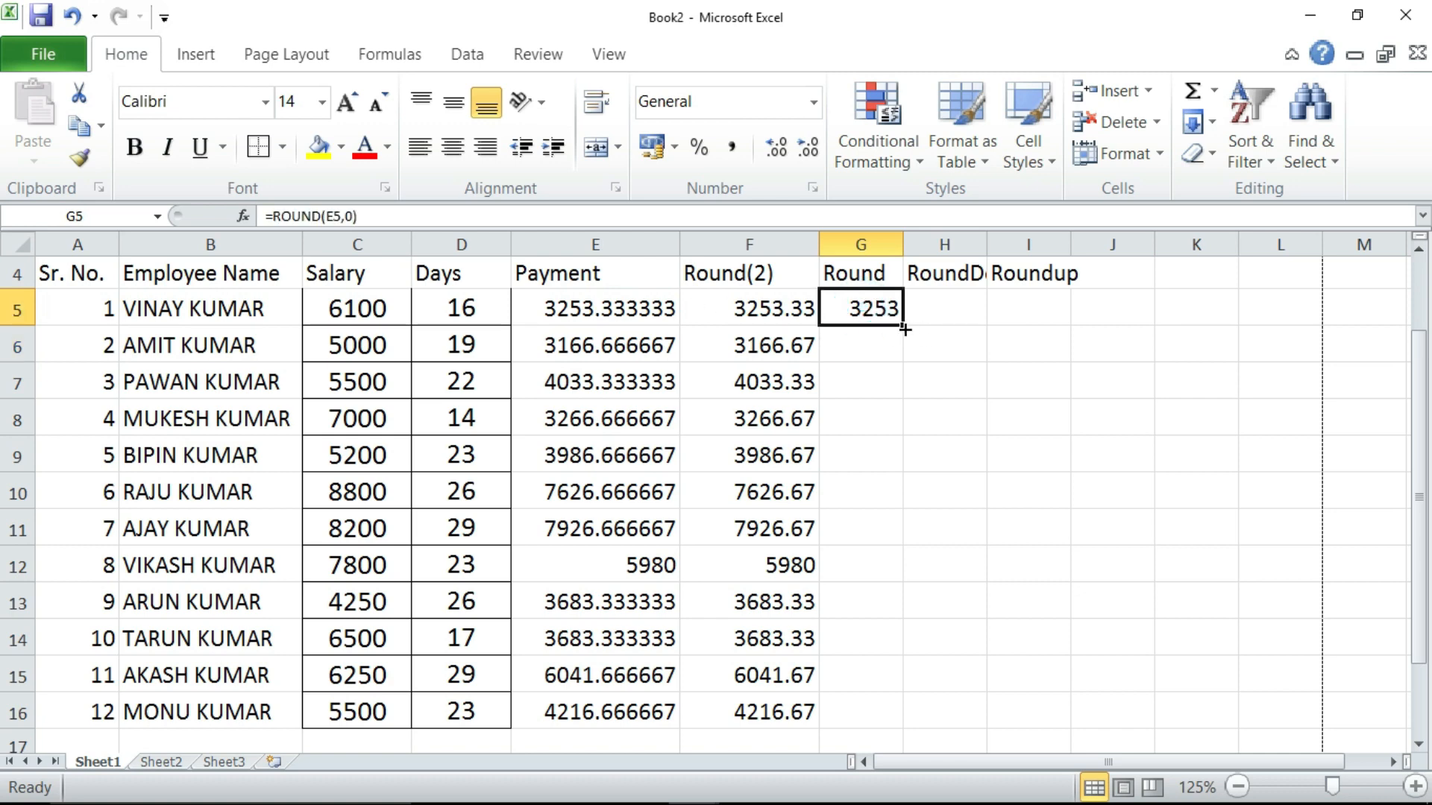
double_click(902, 327)
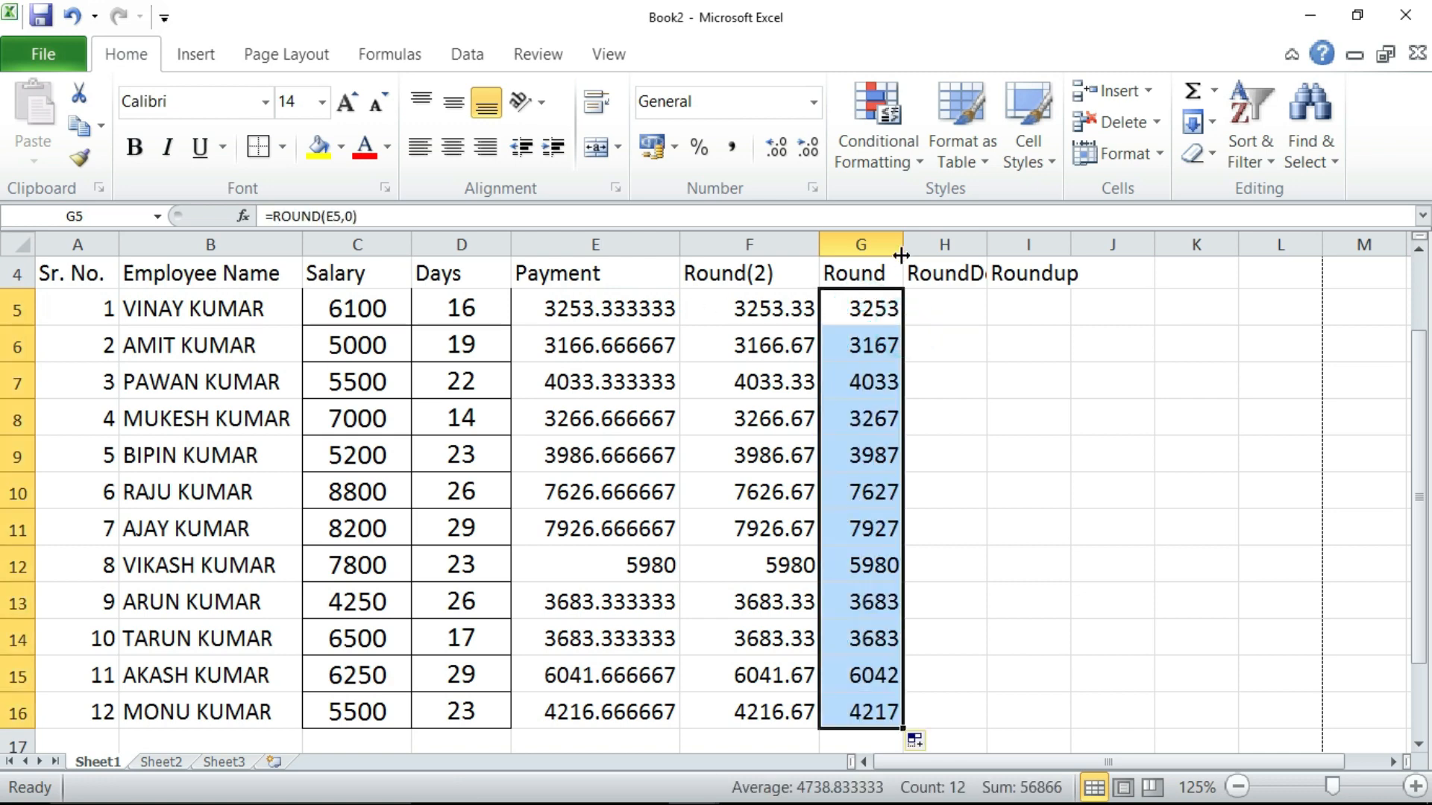
drag(897, 246, 911, 244)
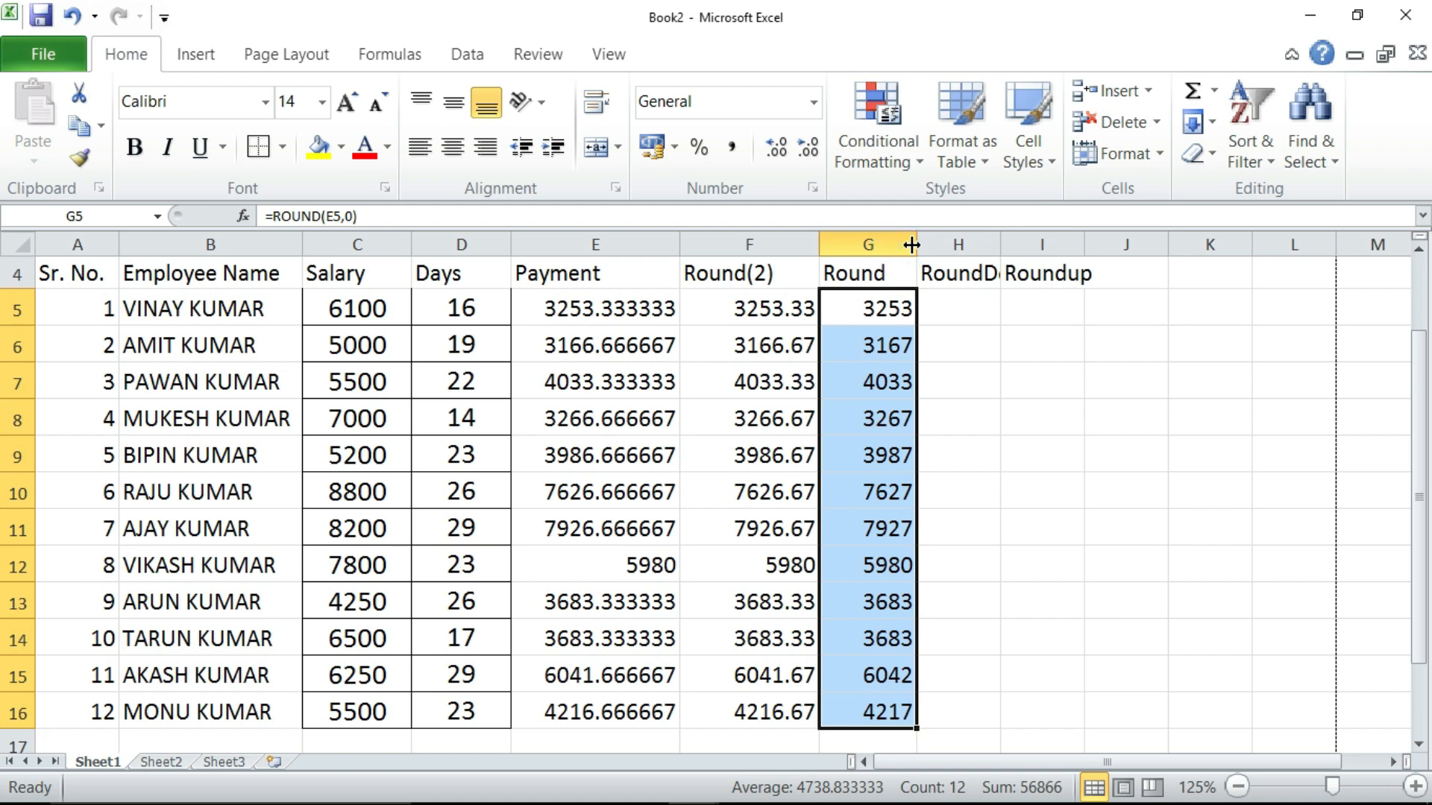
Step: Enter the formula =ROUNDDOWN(E5,0) in cell H5 to round the salary payment down to a whole number
click(969, 311)
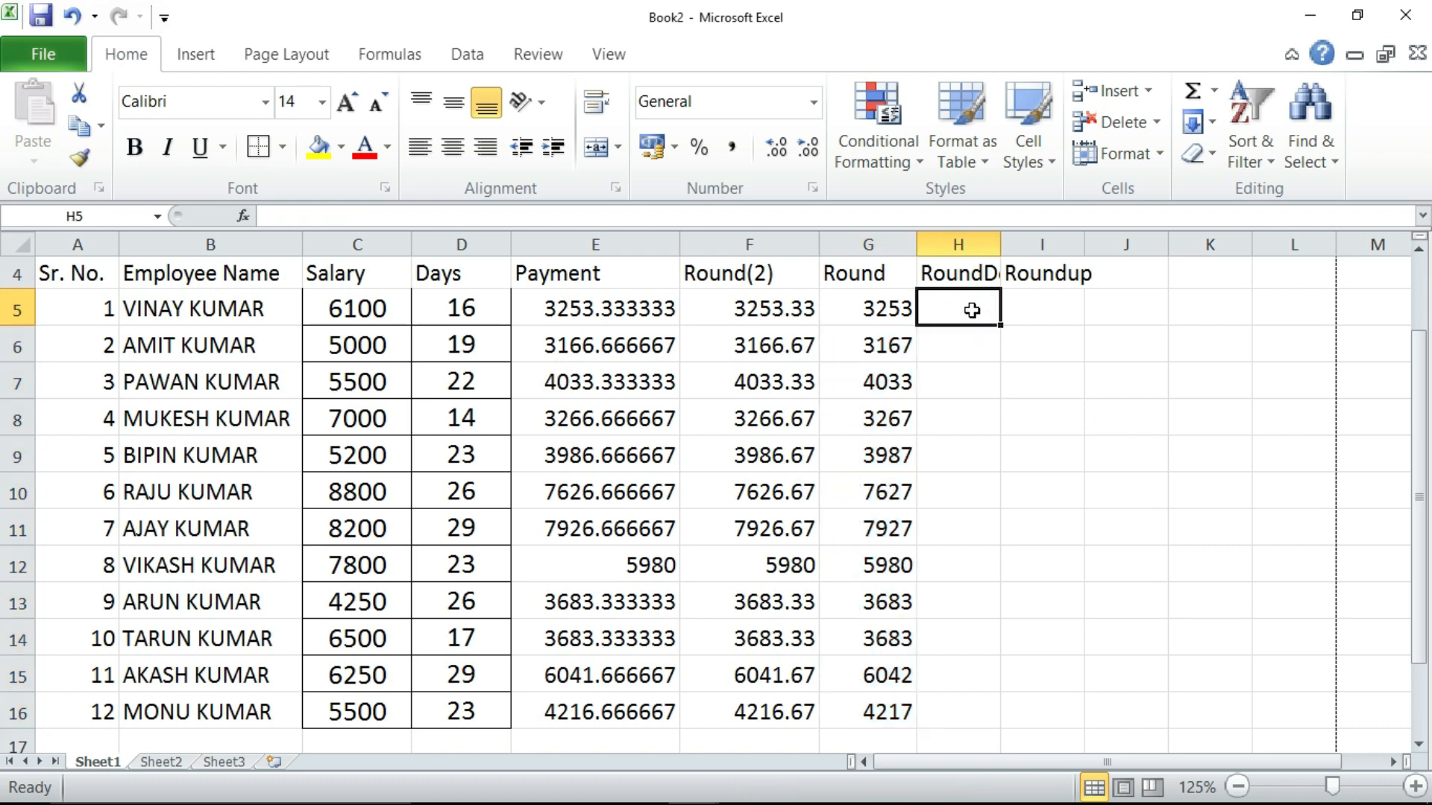
text(=)
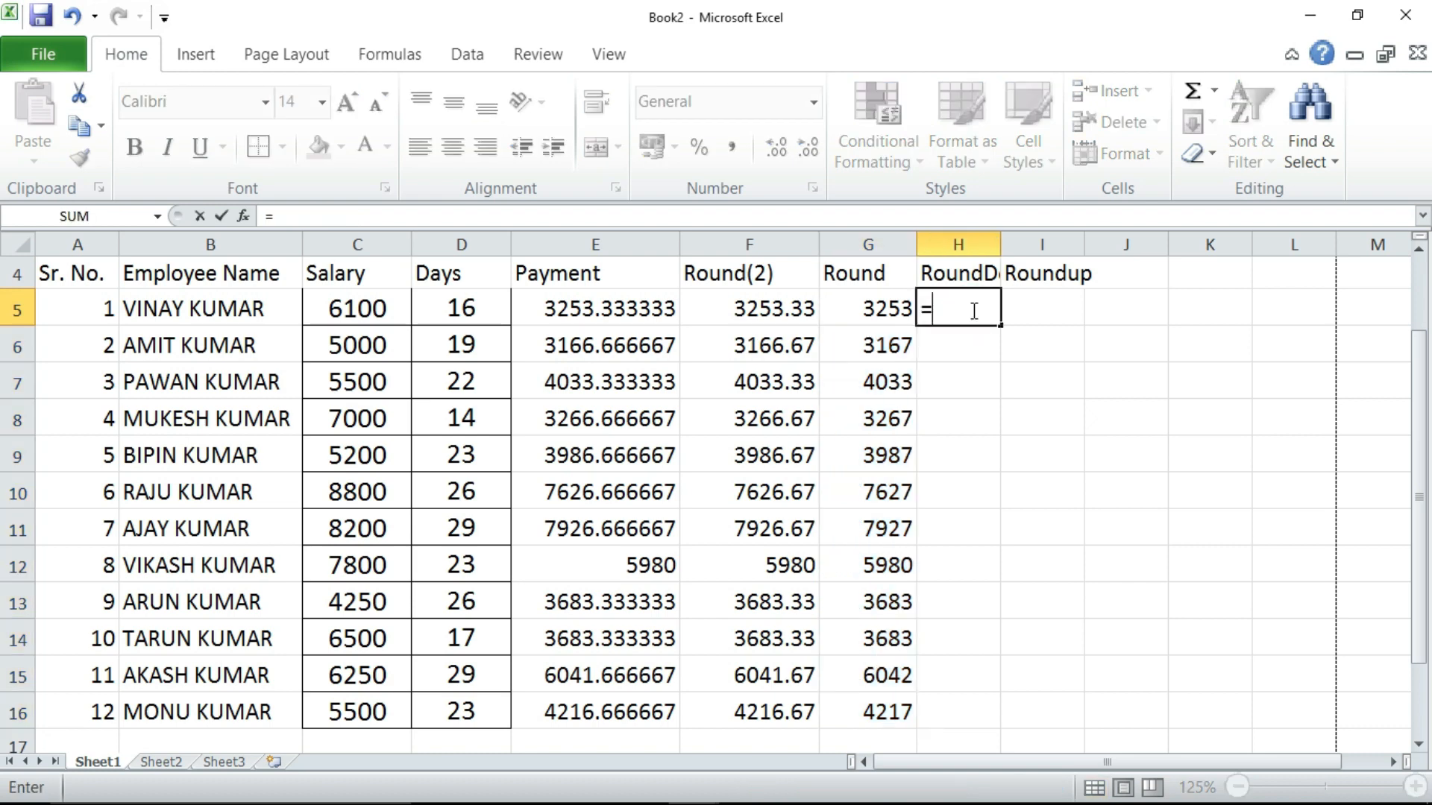
click(573, 309)
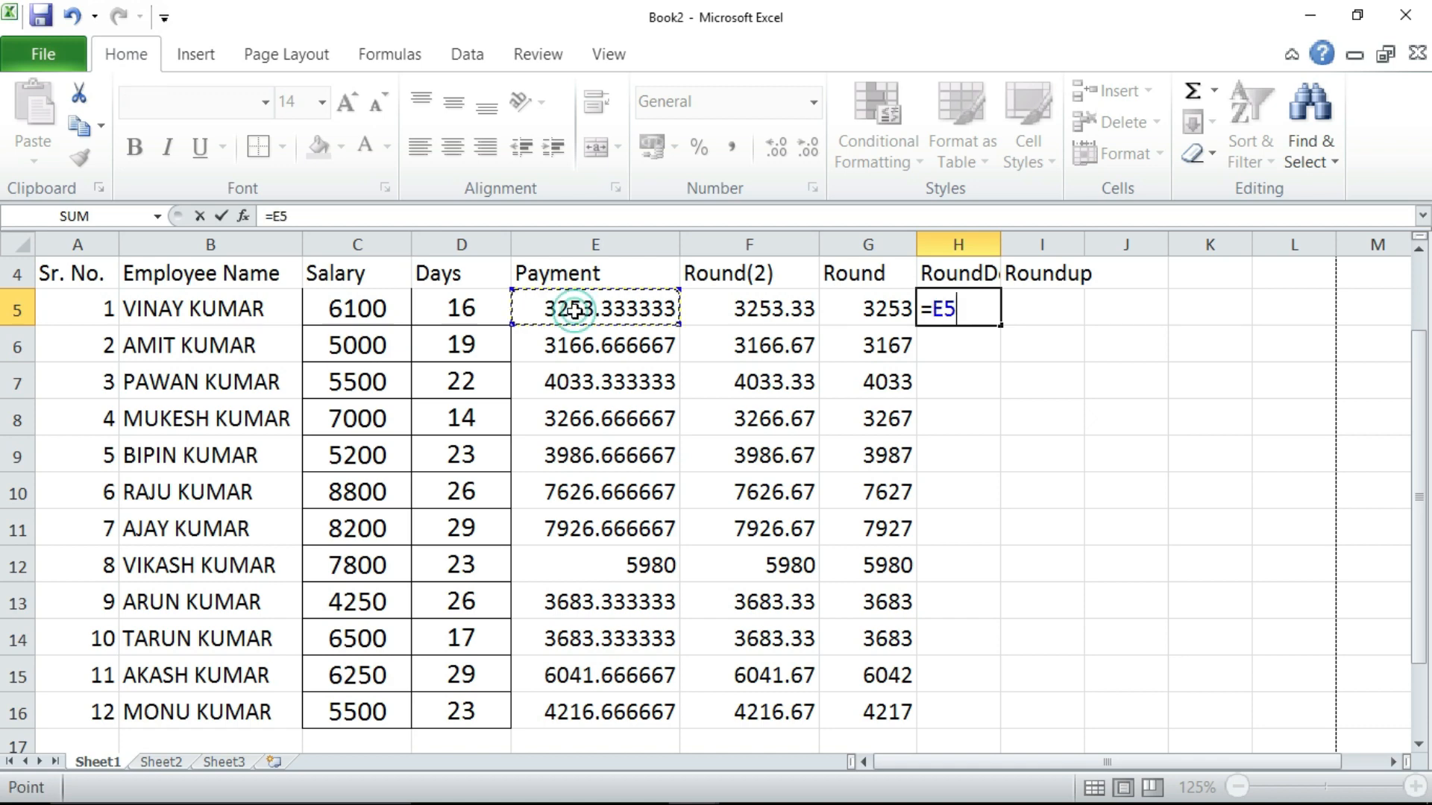
key(BackSpace)
key(BackSpace)
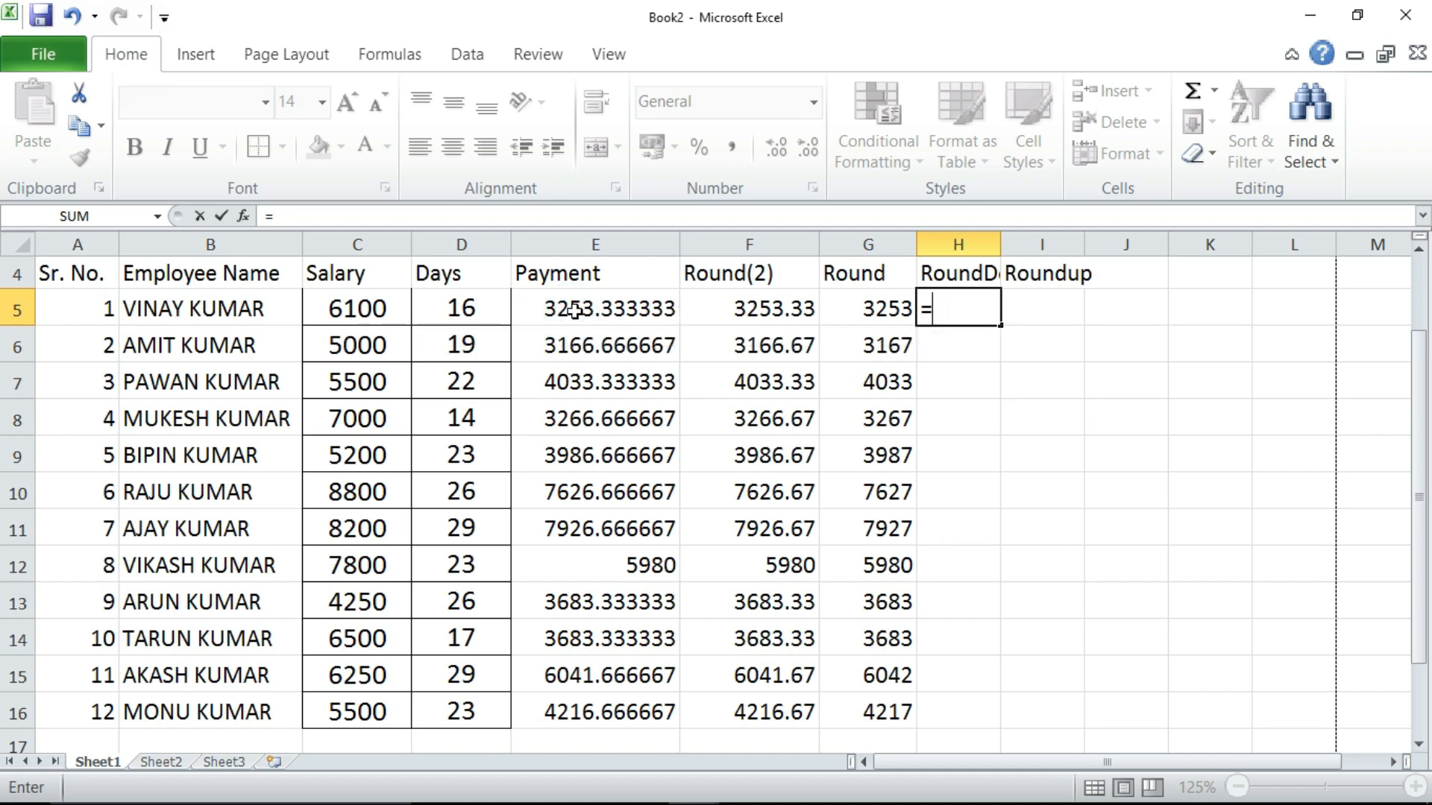
text(rOU)
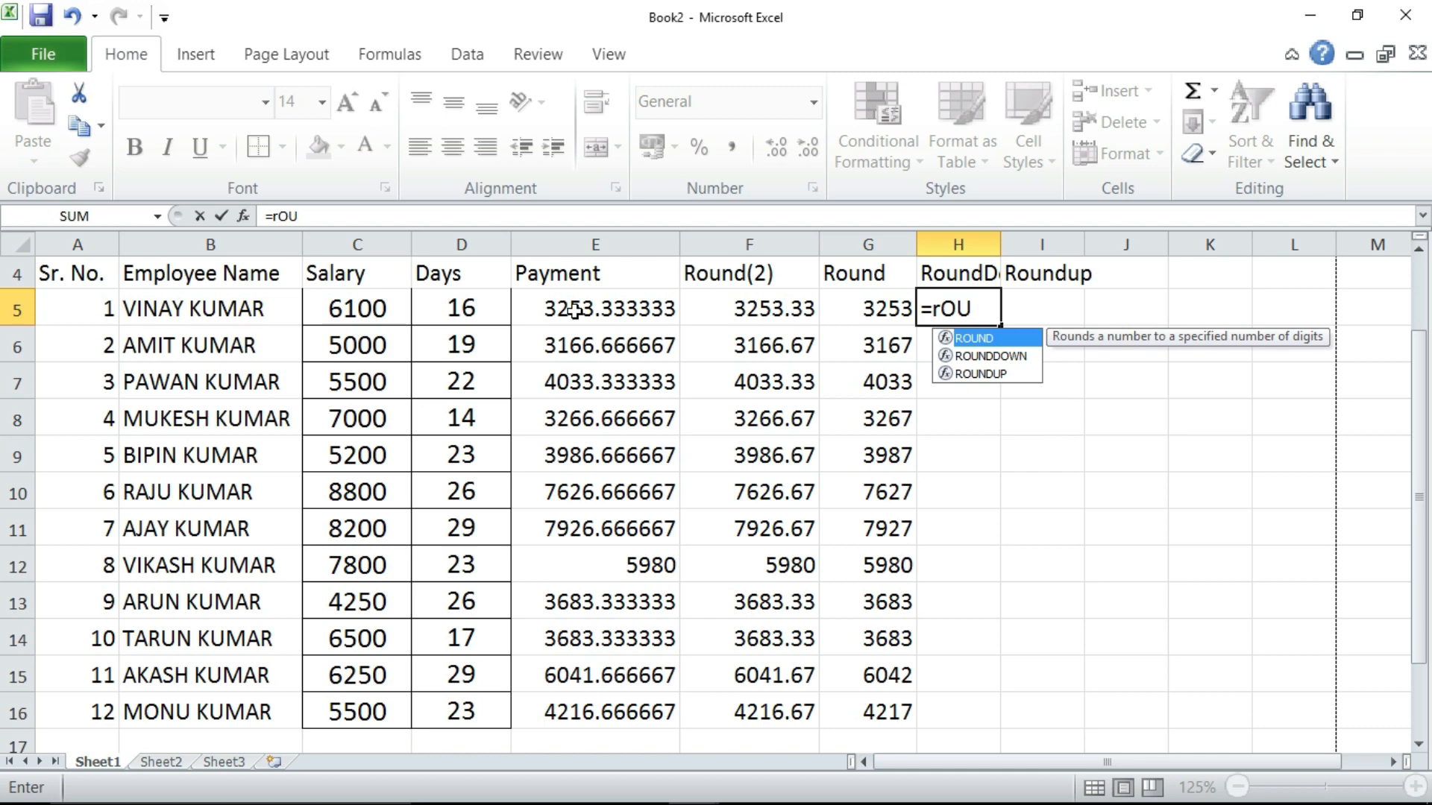
key(Down)
key(Tab)
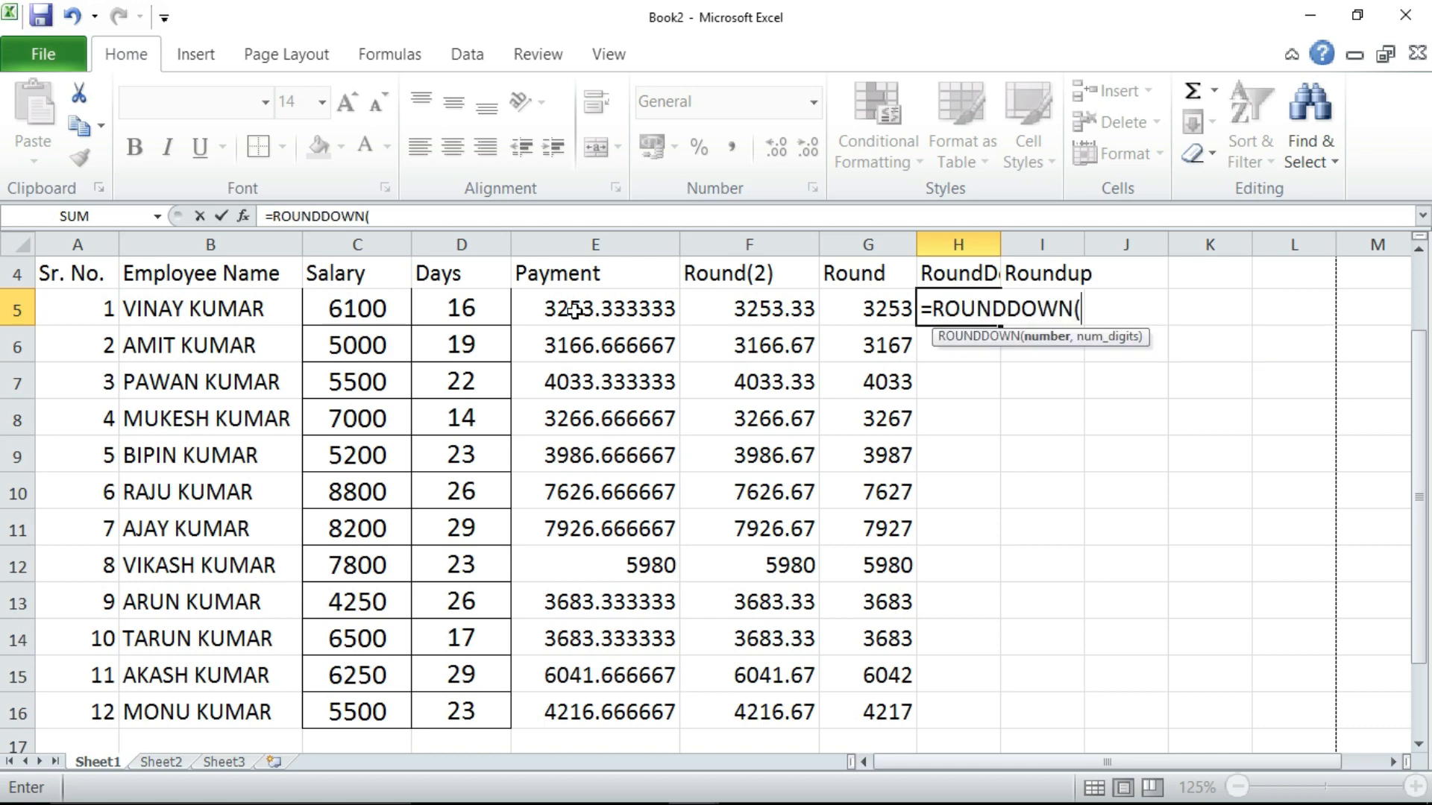
click(574, 311)
text(,)
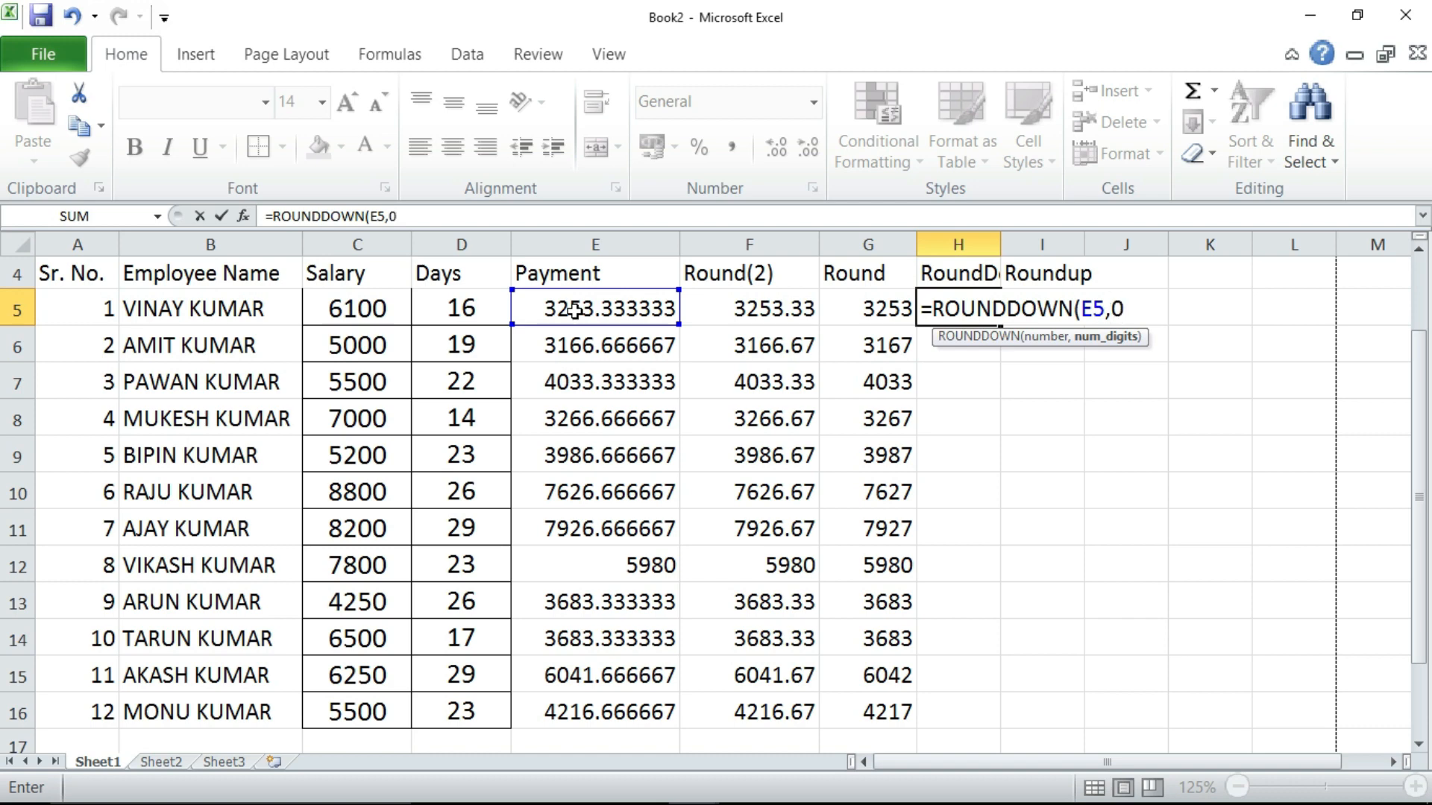
text(0))
key(Return)
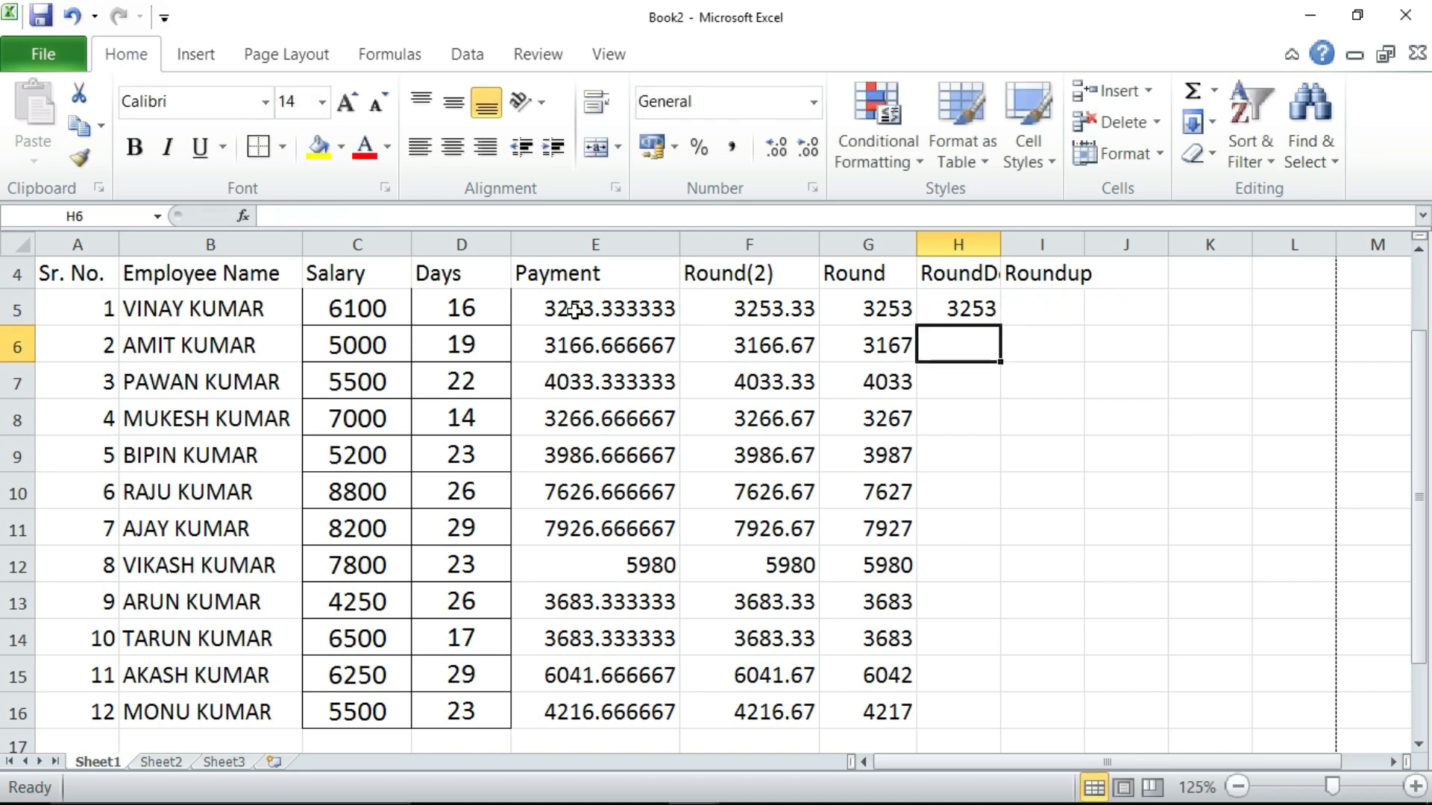
Step: Enter the formula =ROUNDUP(E5,0) in cell I5 of the Roundup column
click(1052, 304)
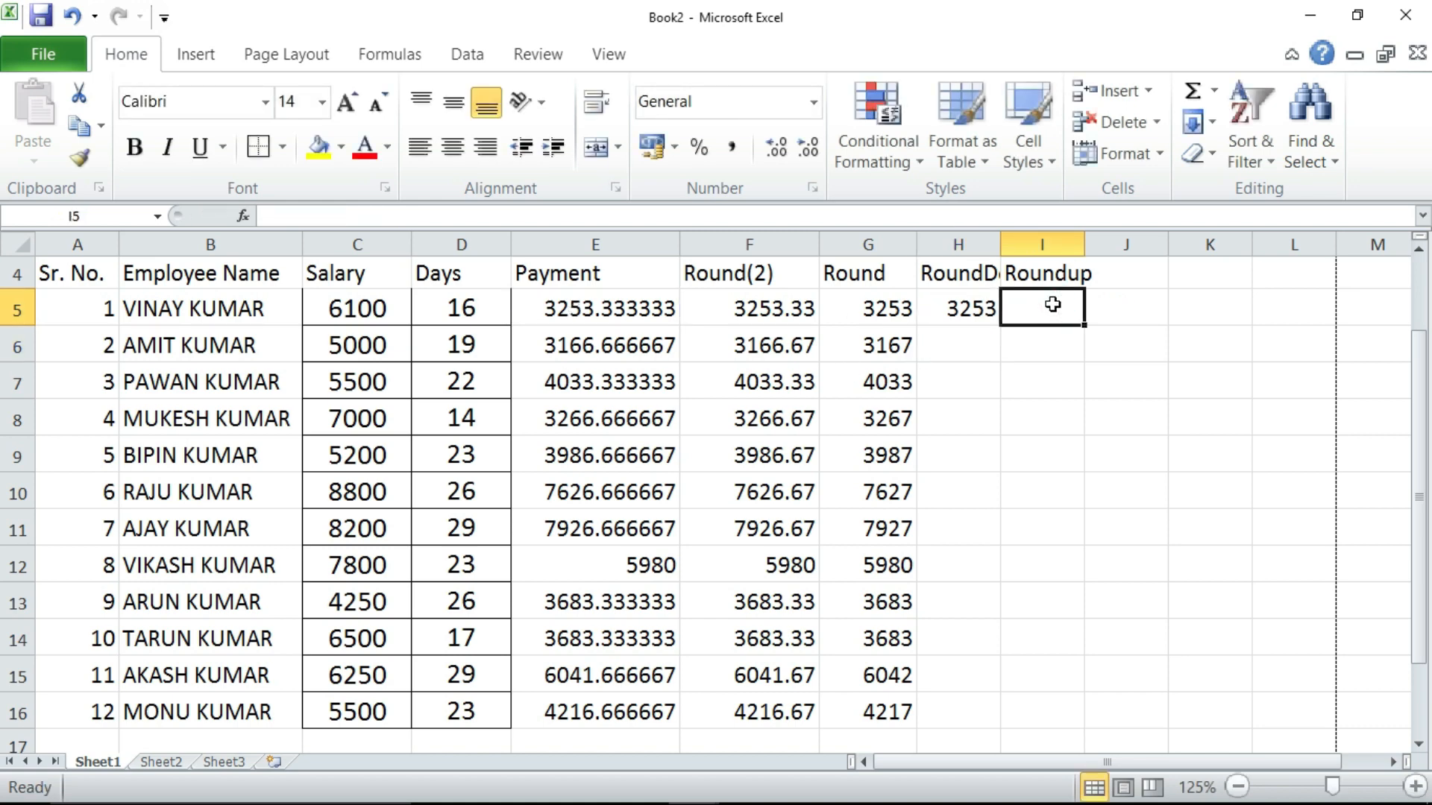
text(=ROU)
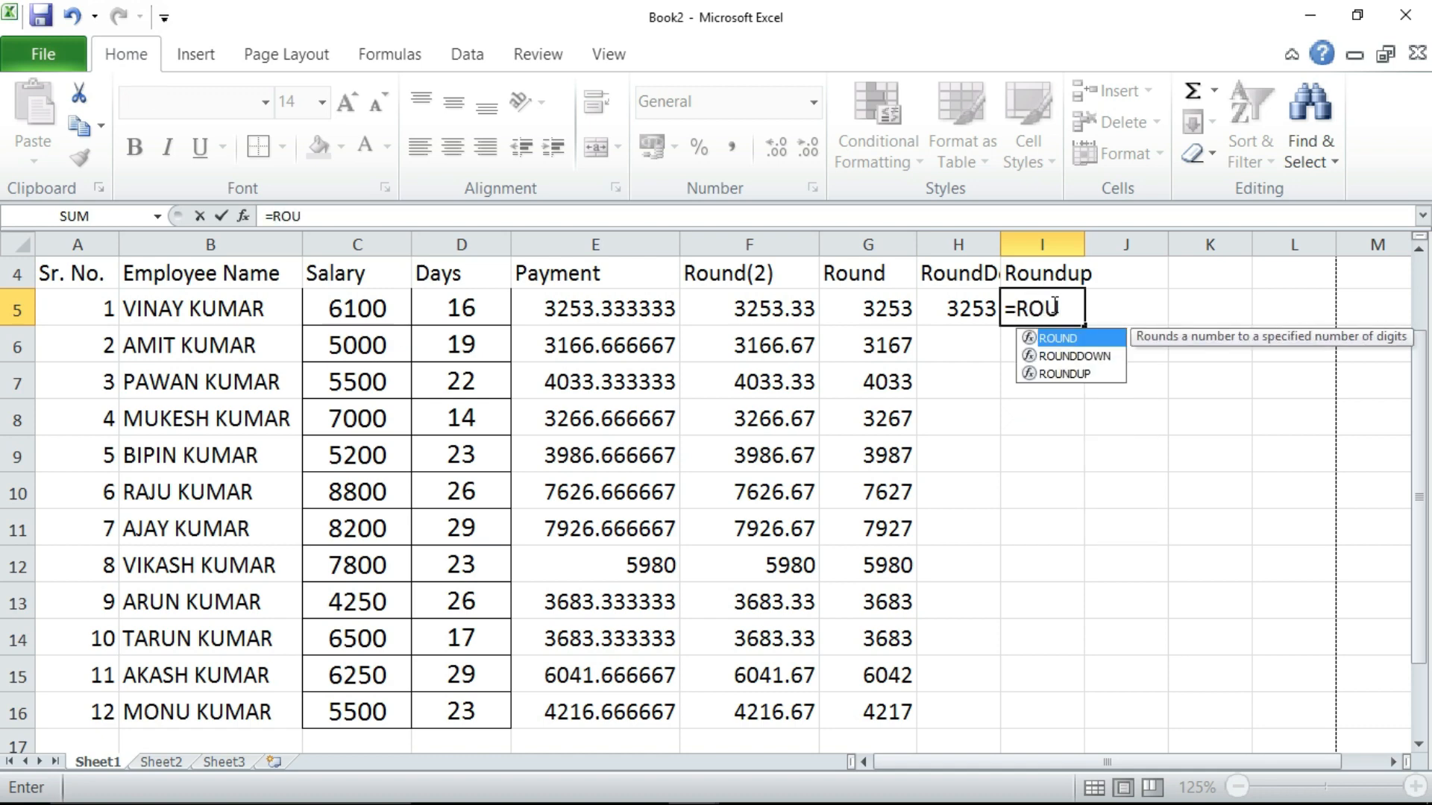
key(Down)
key(Down)
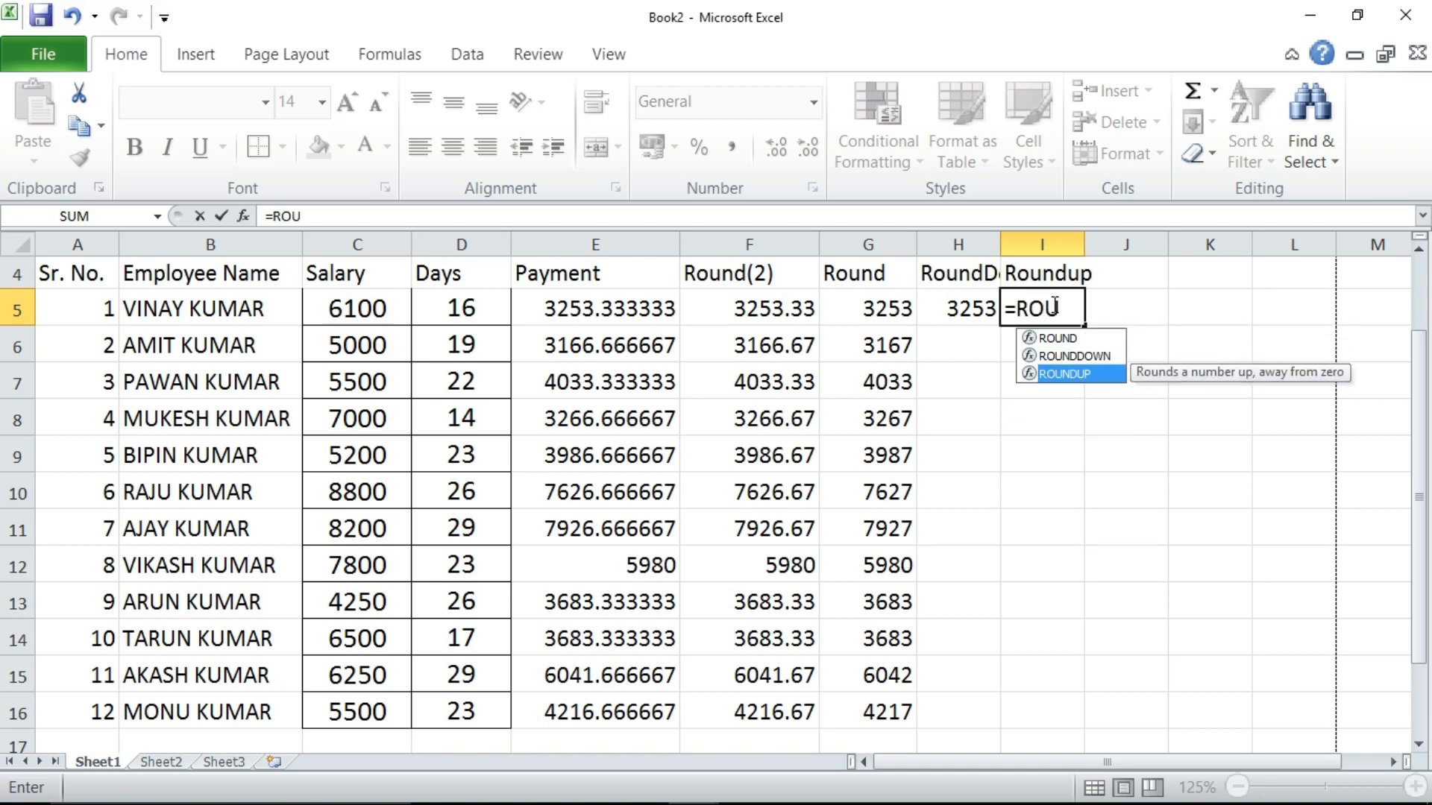
key(Tab)
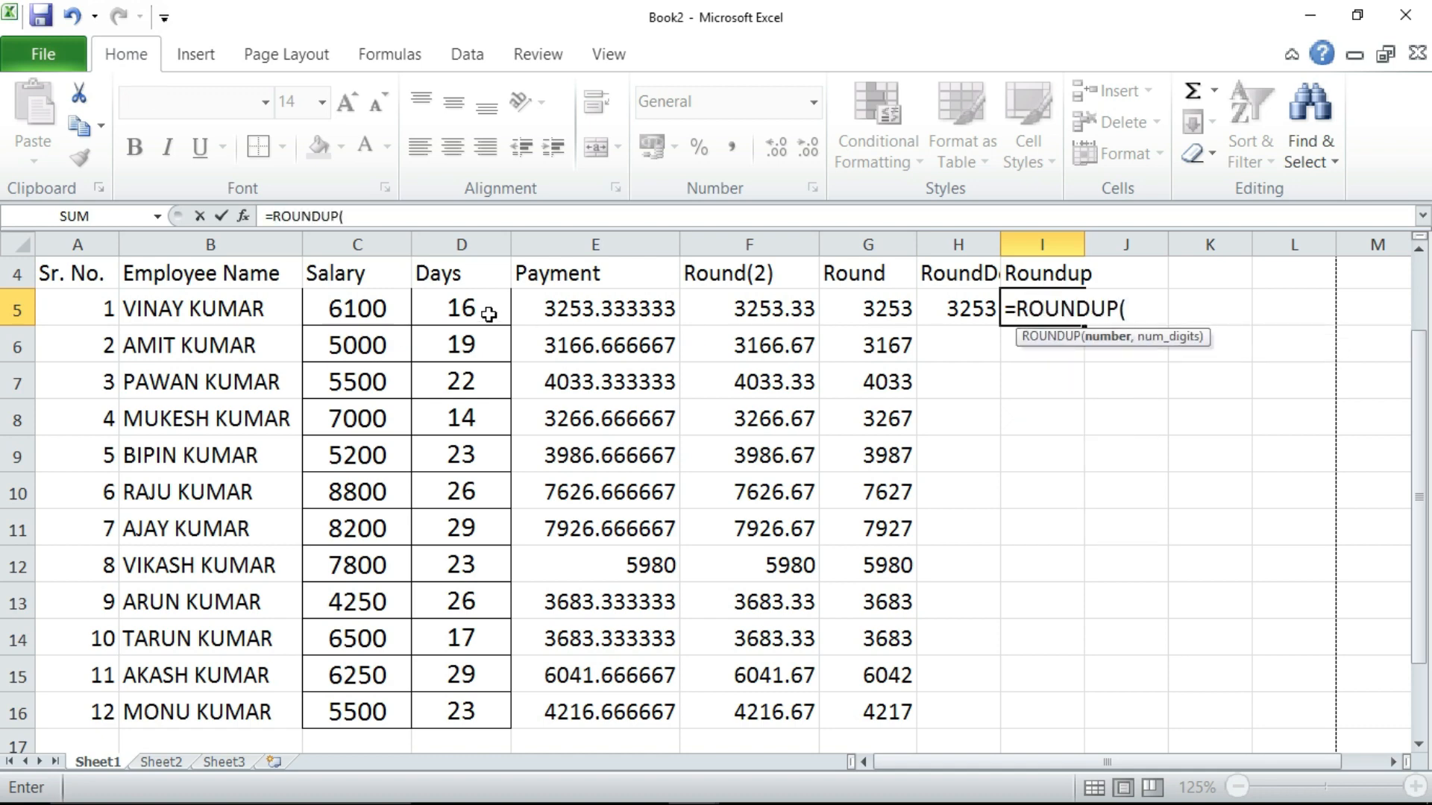
click(541, 315)
text(,0)
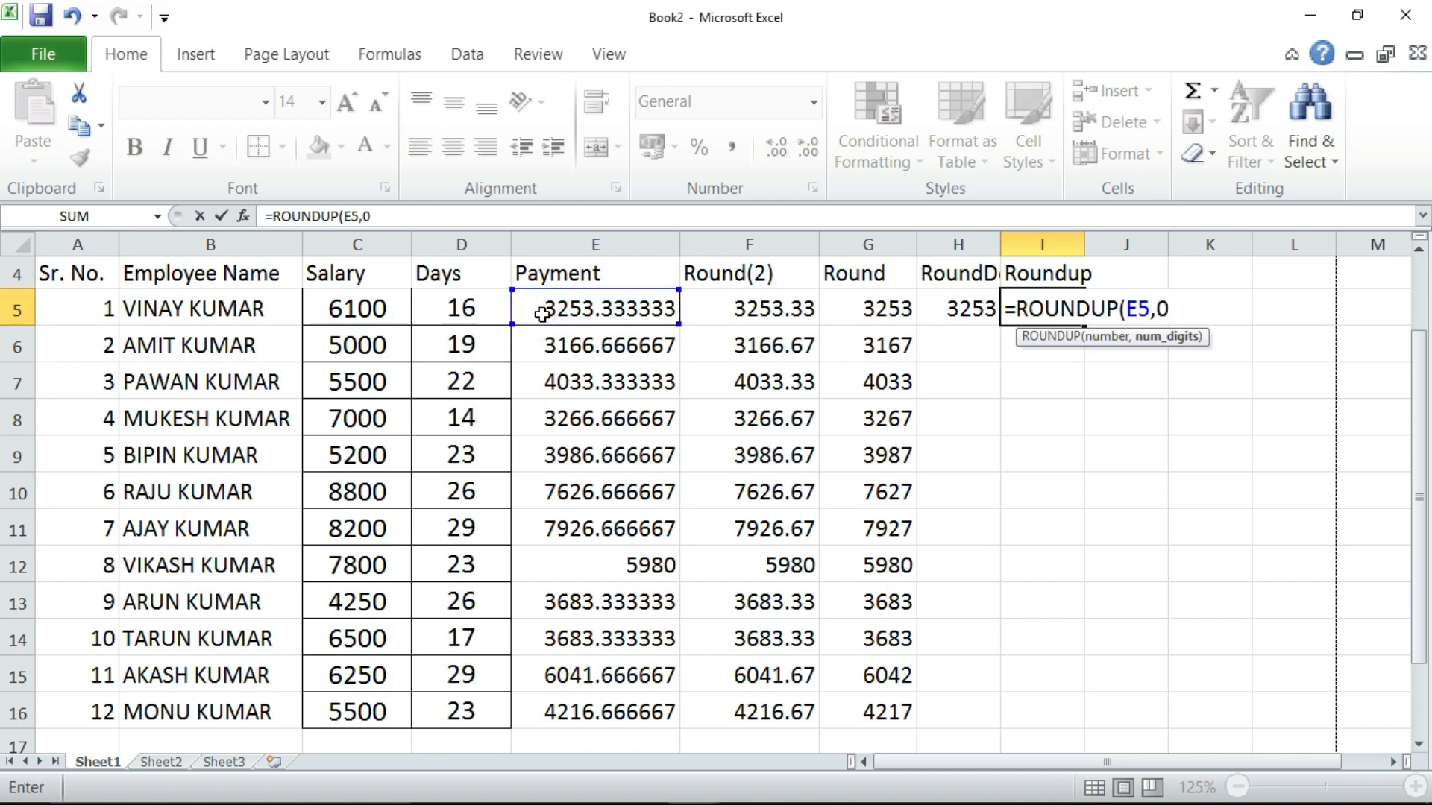
key(Return)
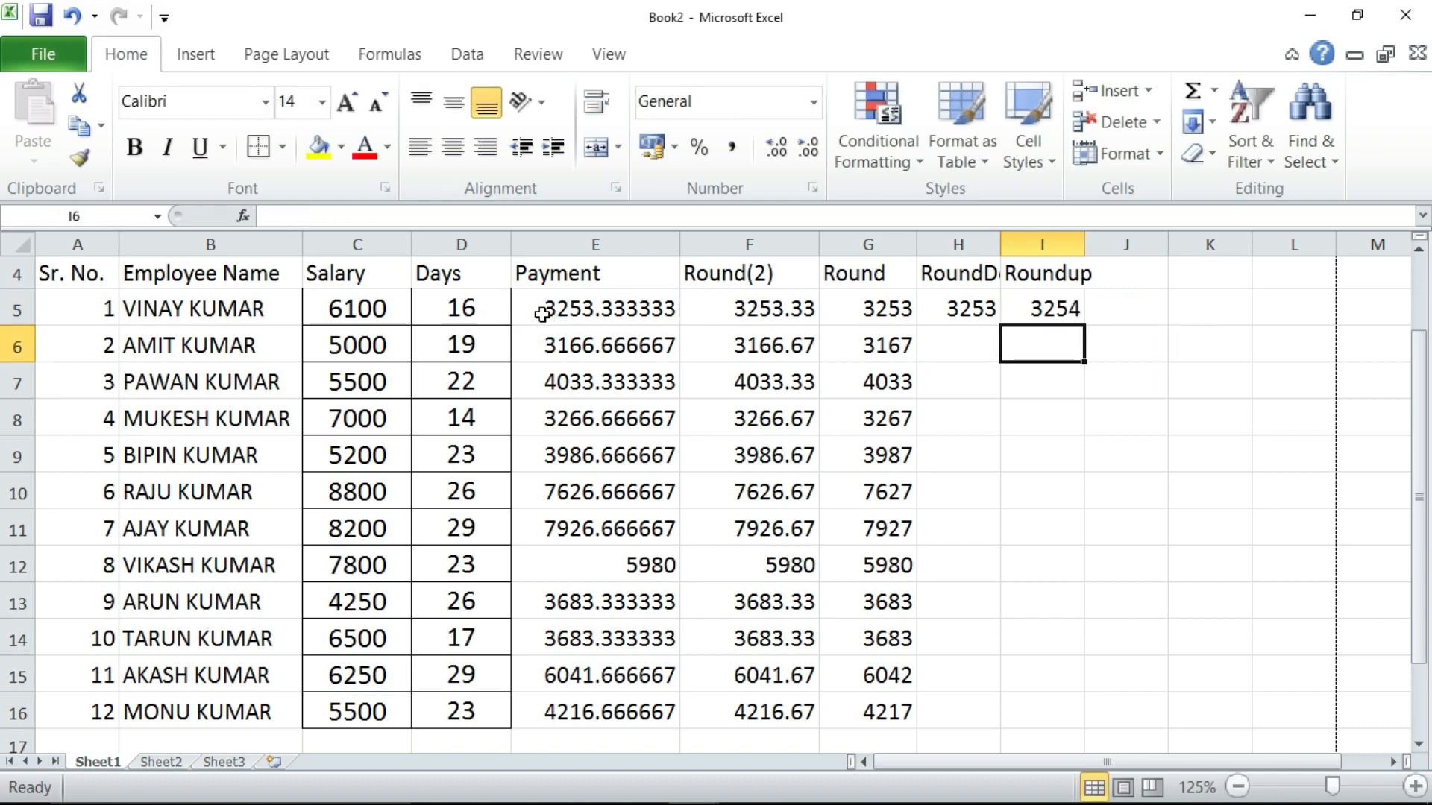
Step: Fill the ROUNDDOWN and ROUNDUP formulas in H5:I5 down to row 16
drag(938, 319, 1022, 317)
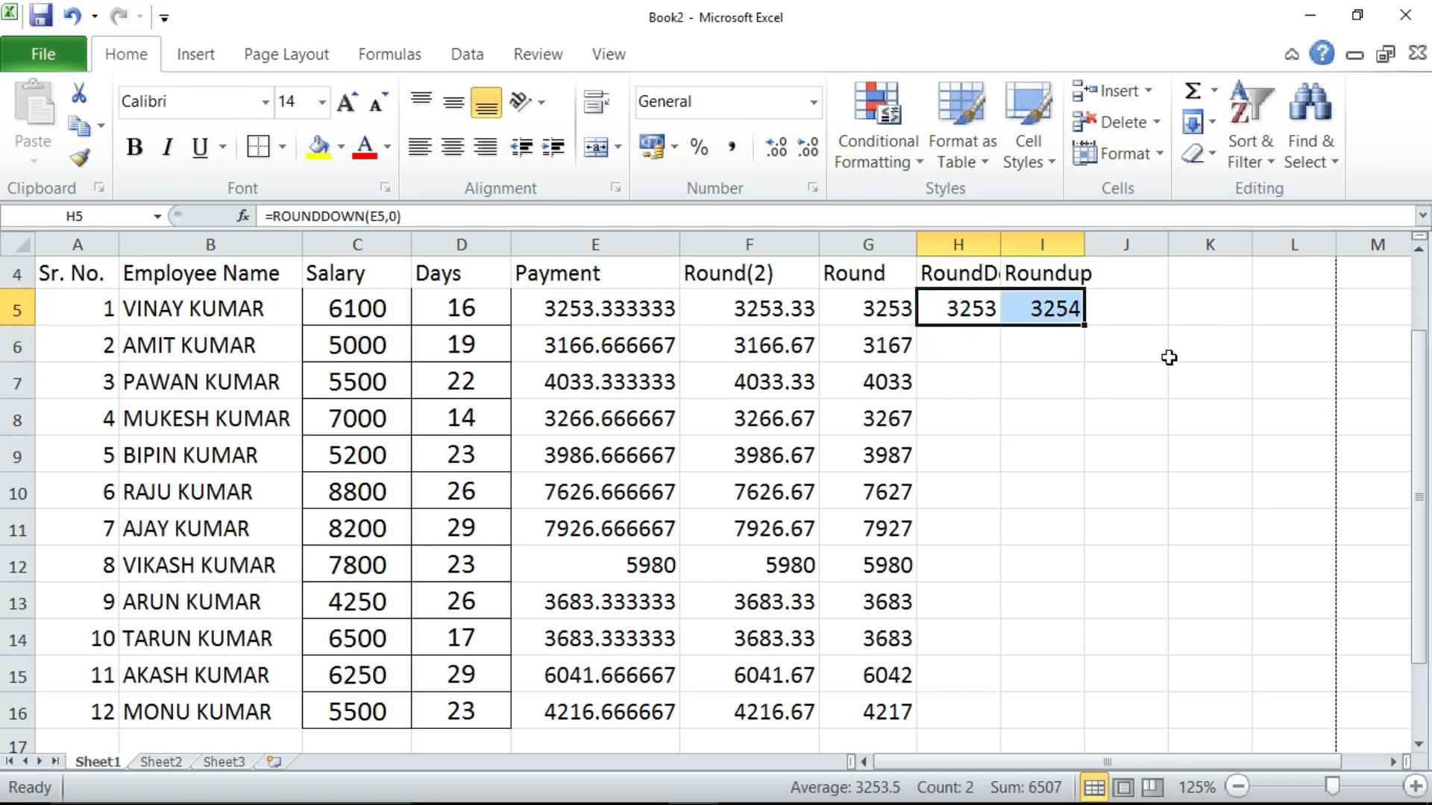
double_click(1081, 323)
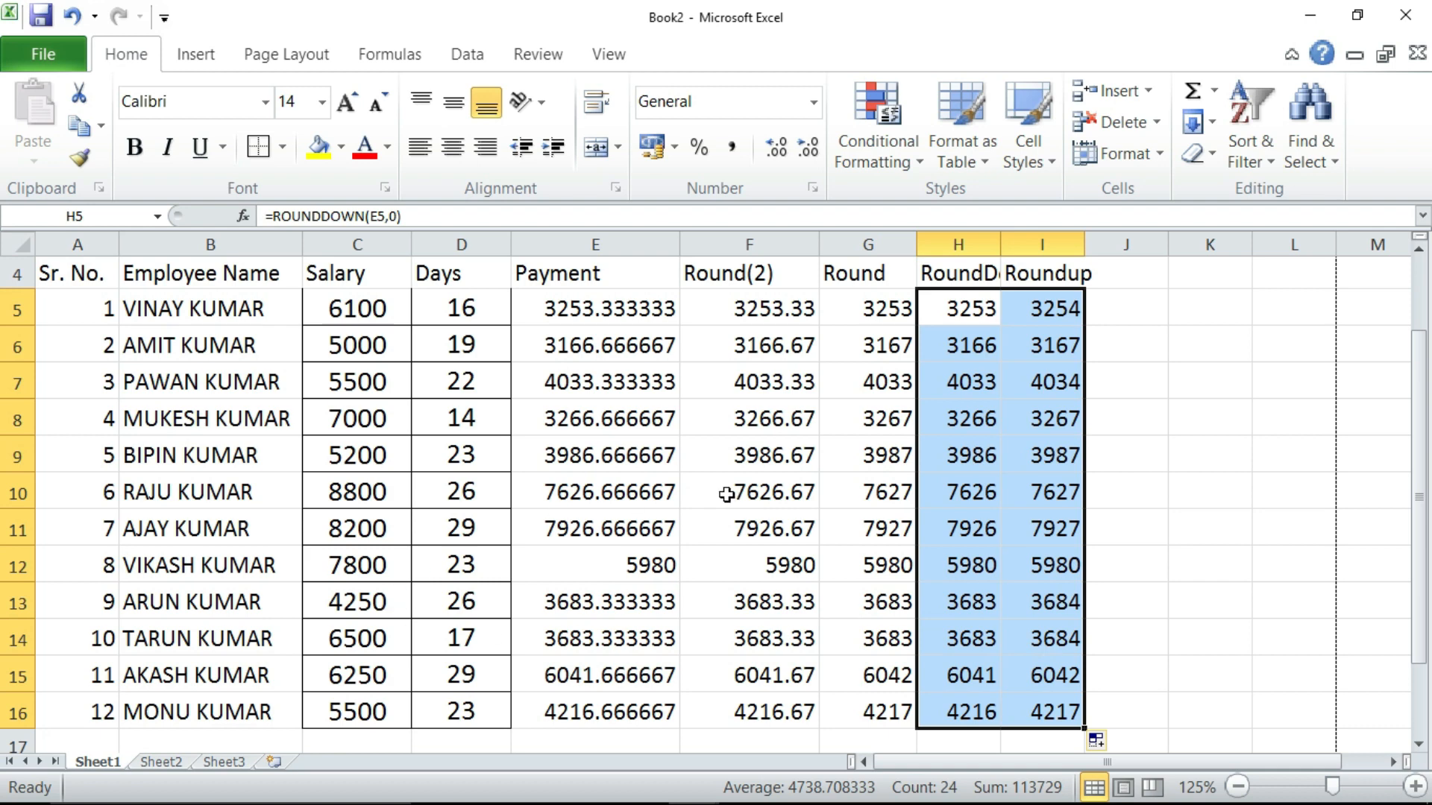
Step: Merge the two title rows across columns A to I, and format the titles at font size 22, horizontally centered
scroll(726, 495, up, 1)
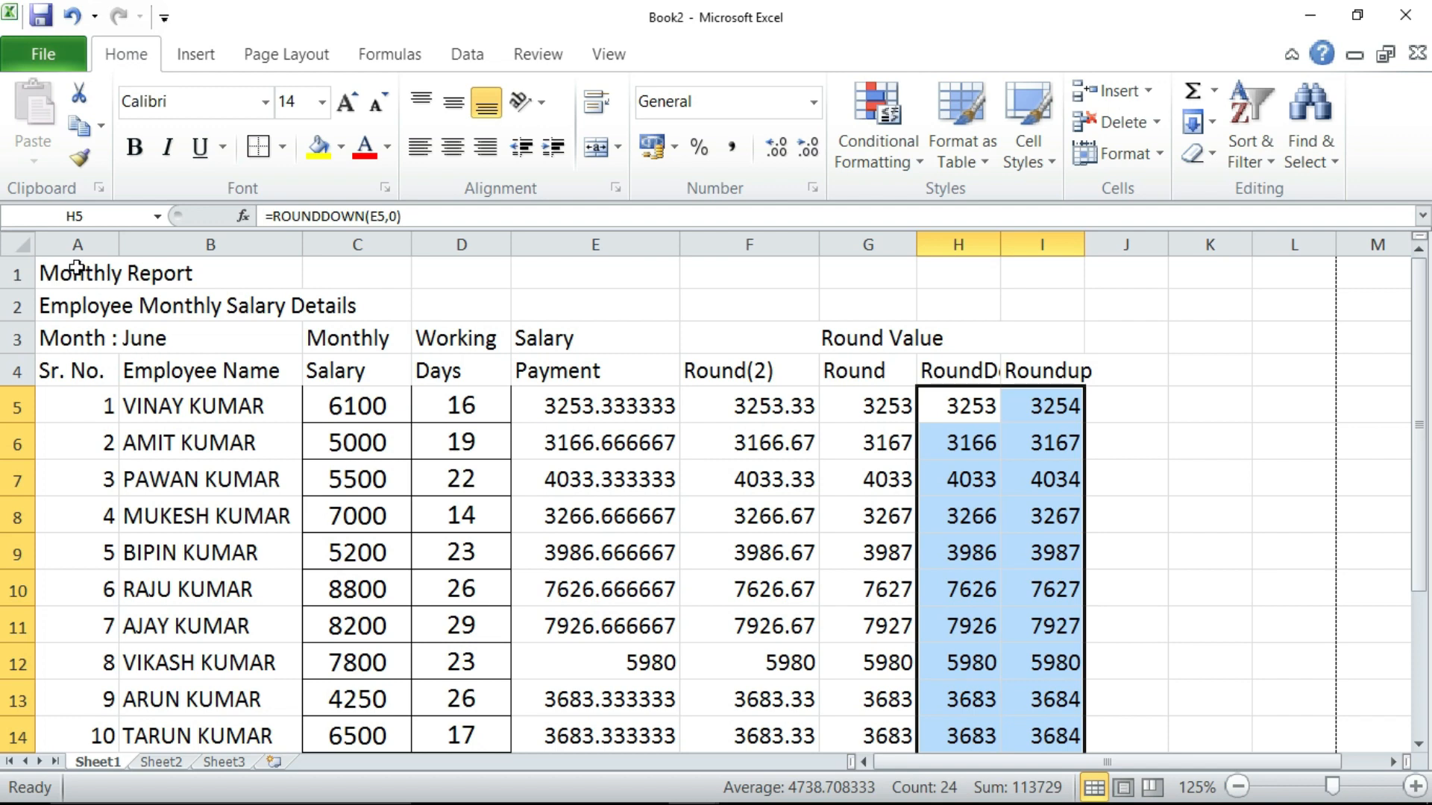
drag(74, 268, 1053, 302)
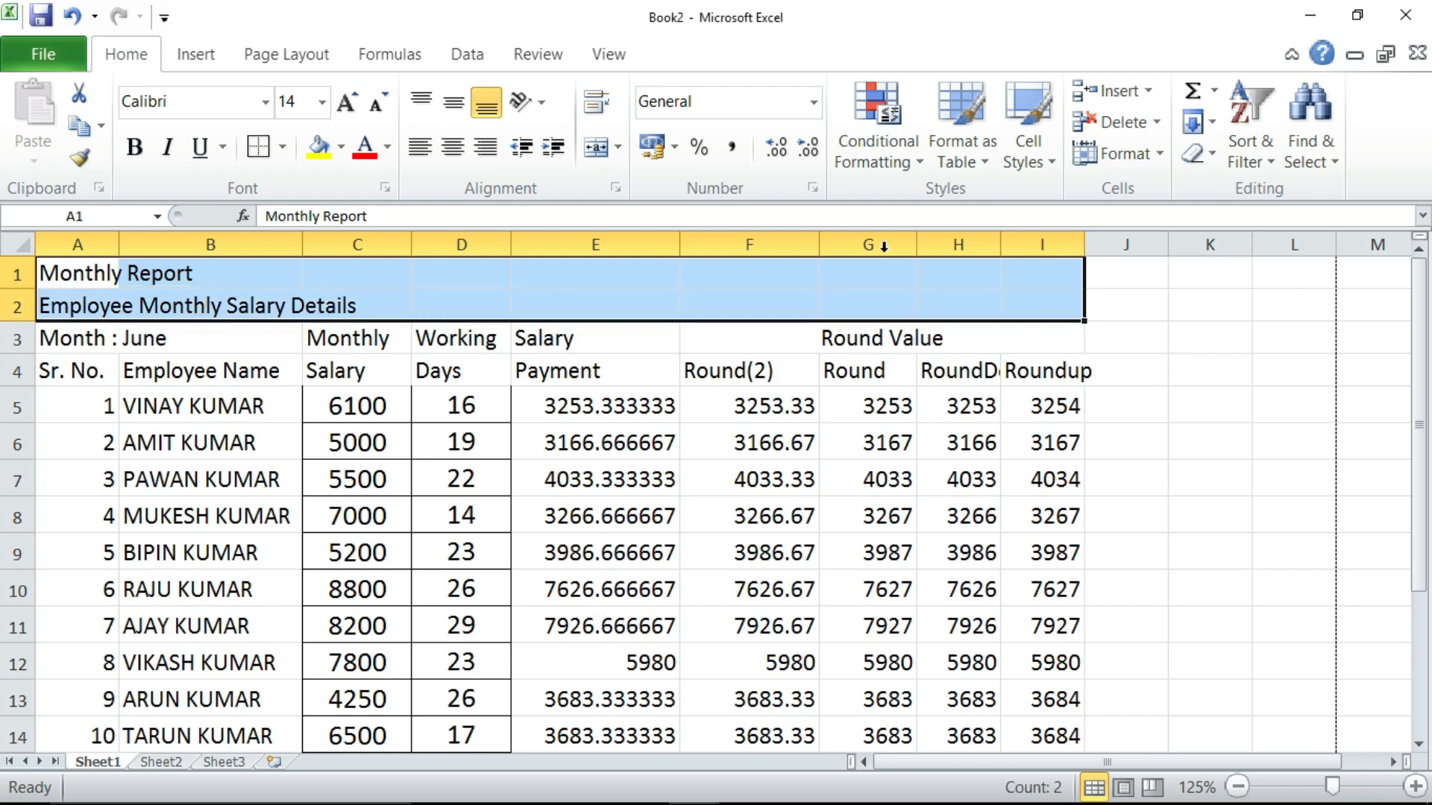
click(618, 147)
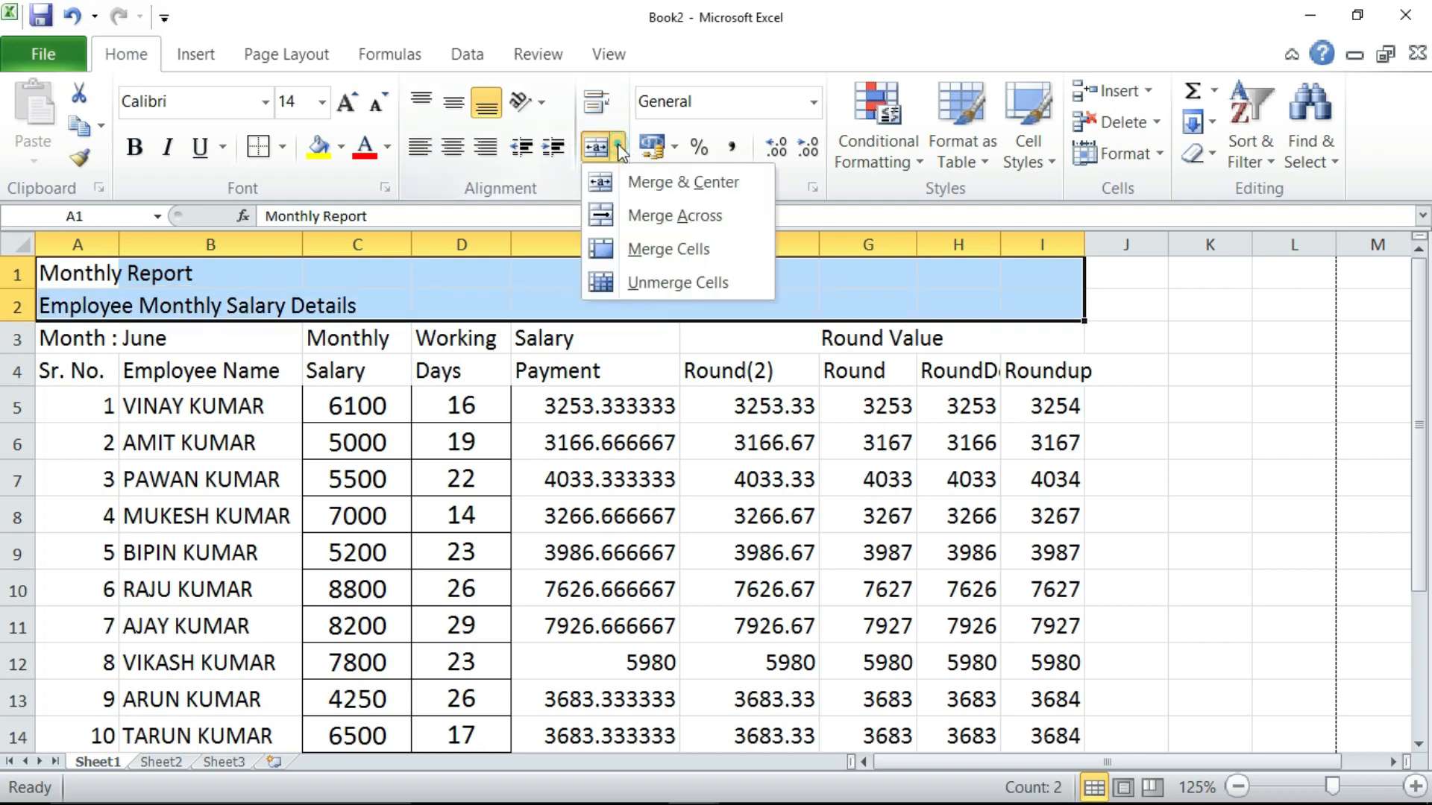
click(659, 216)
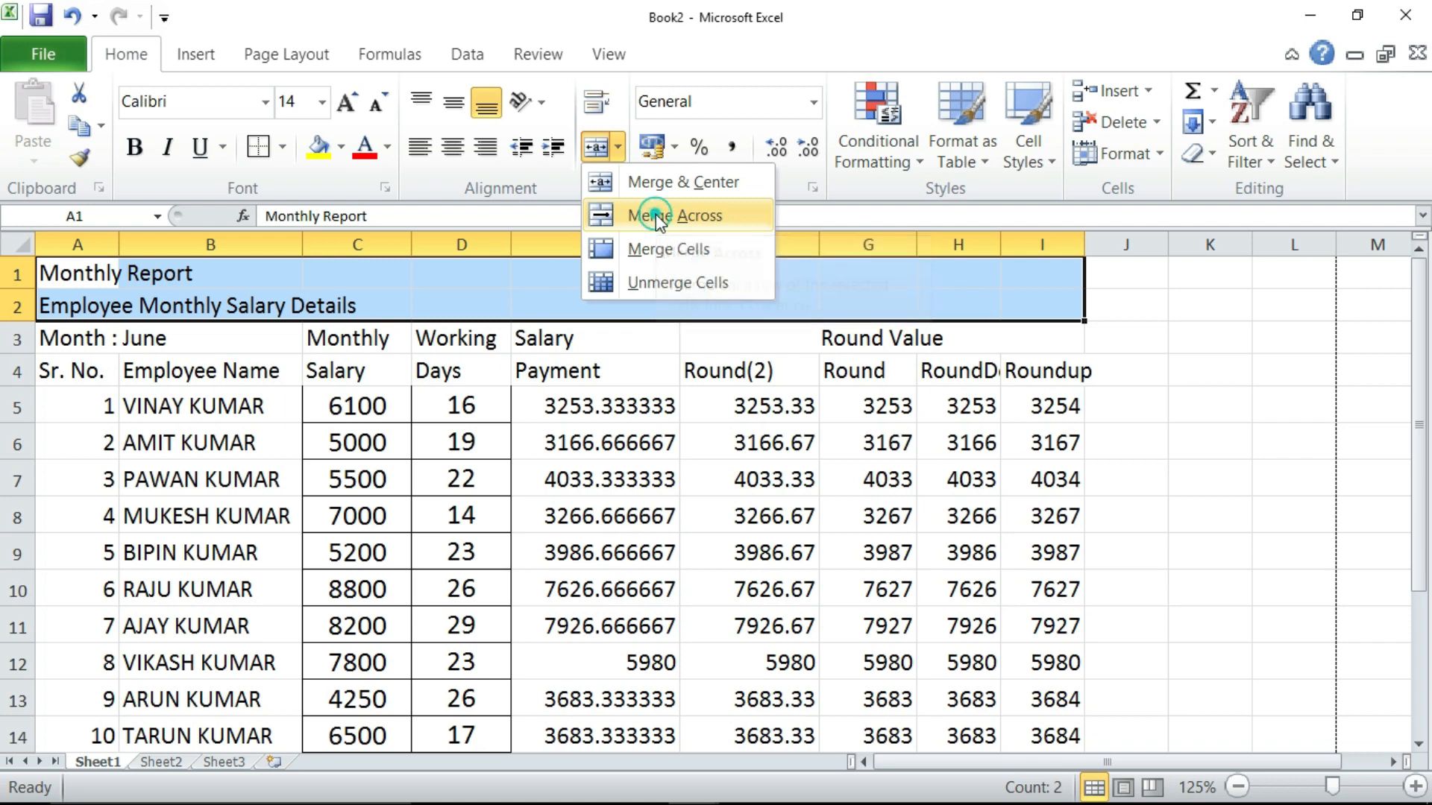
click(345, 103)
click(346, 103)
click(345, 102)
click(345, 103)
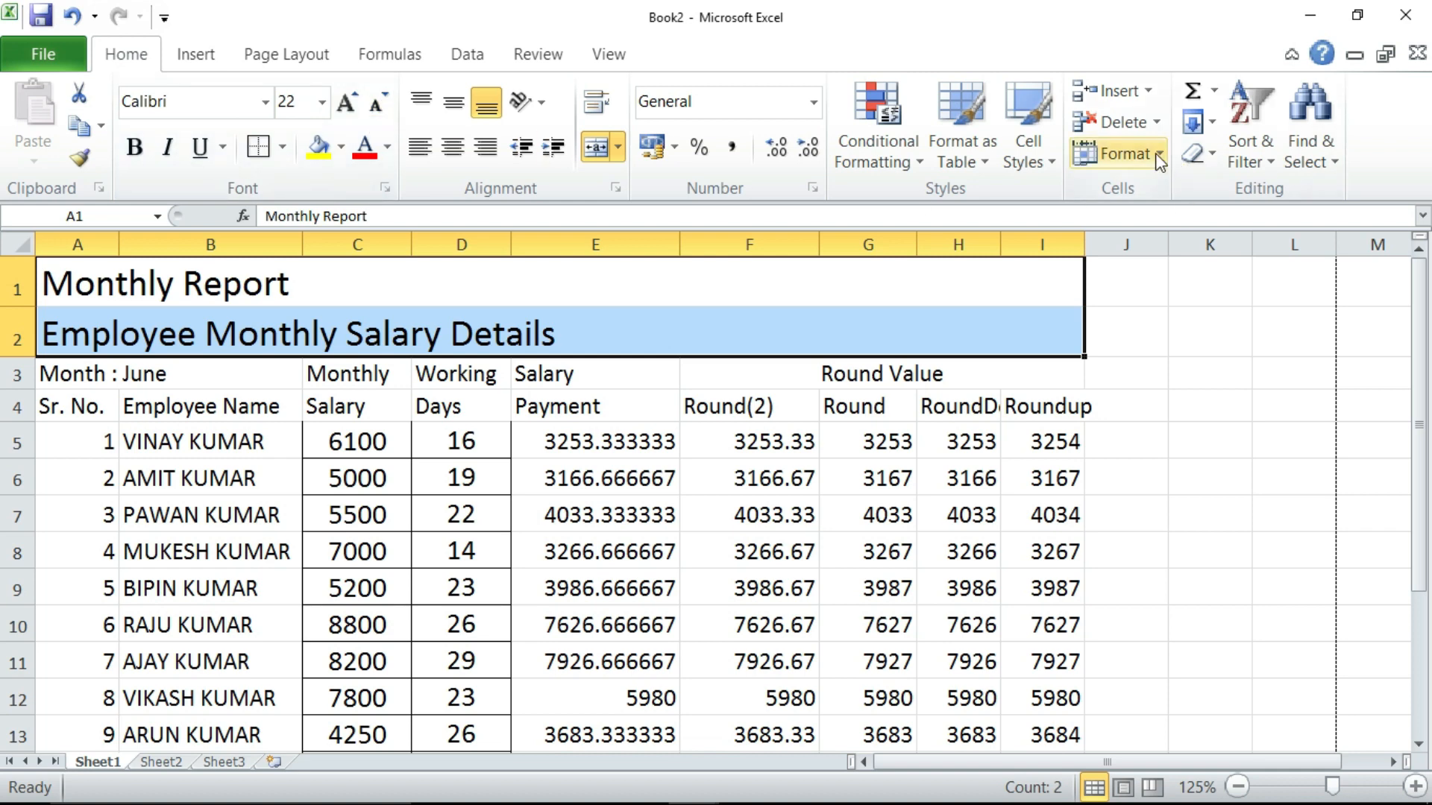
click(453, 149)
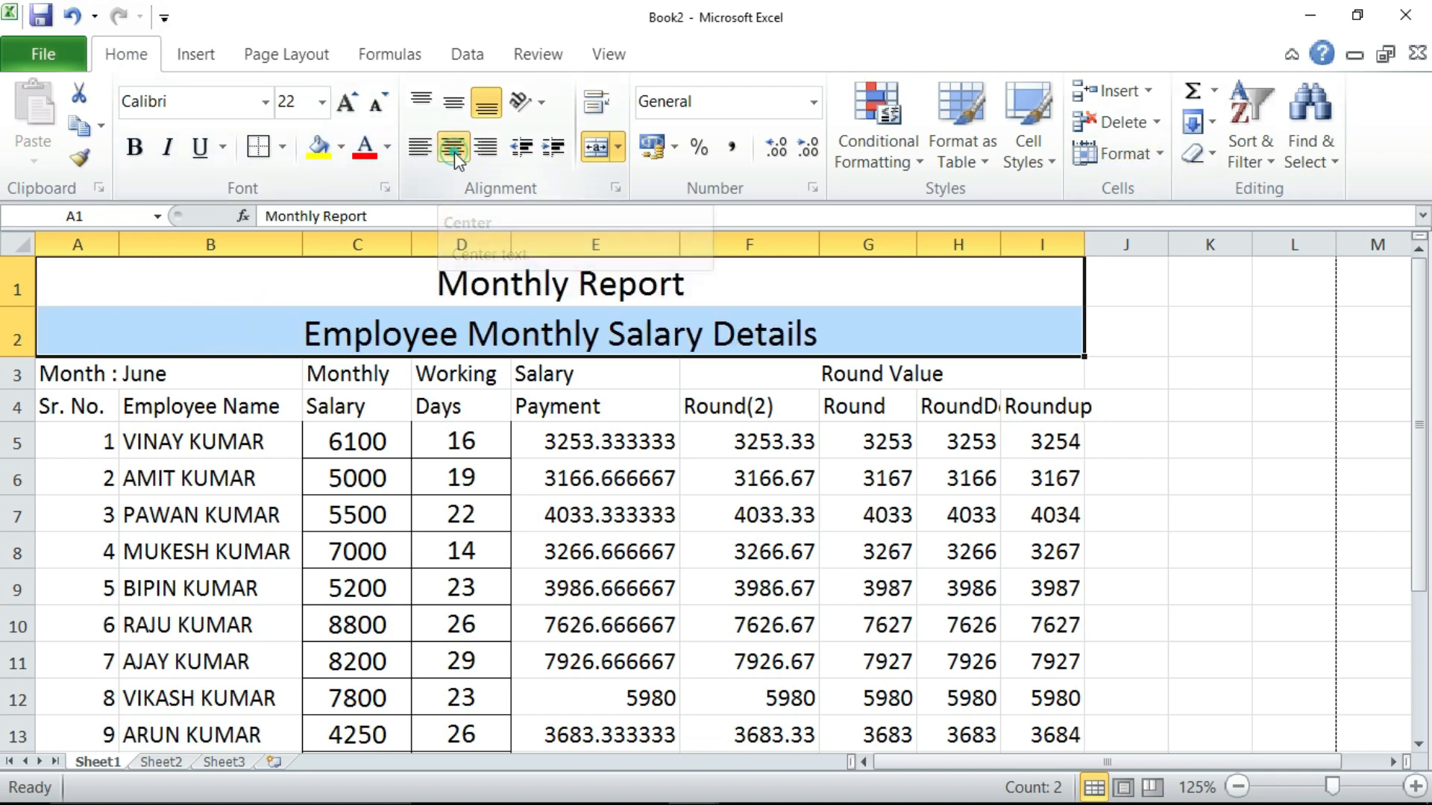
Step: Set the height of title rows 1 and 2 to 40 and align their text vertically to the middle
click(1164, 160)
click(1154, 217)
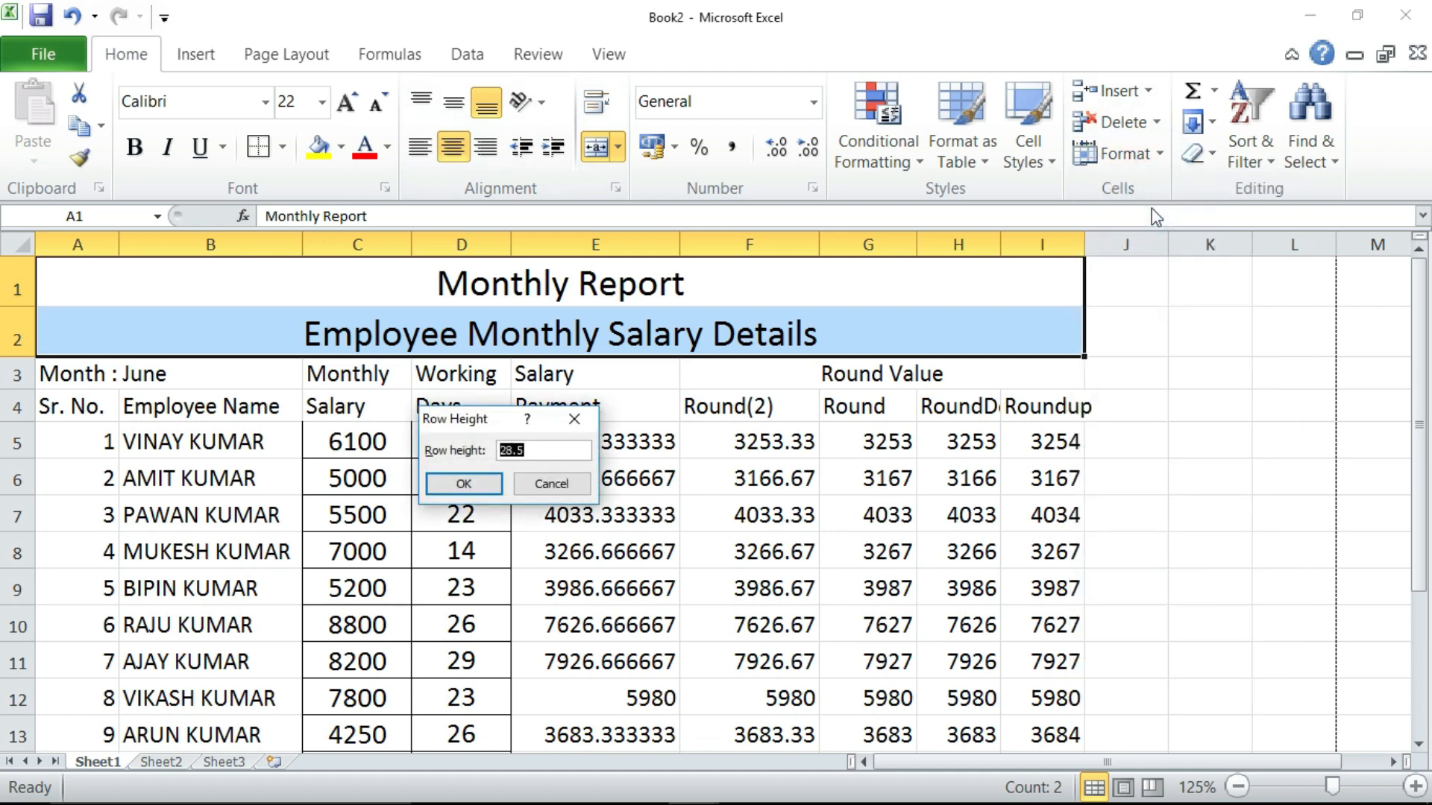
text(40)
key(Return)
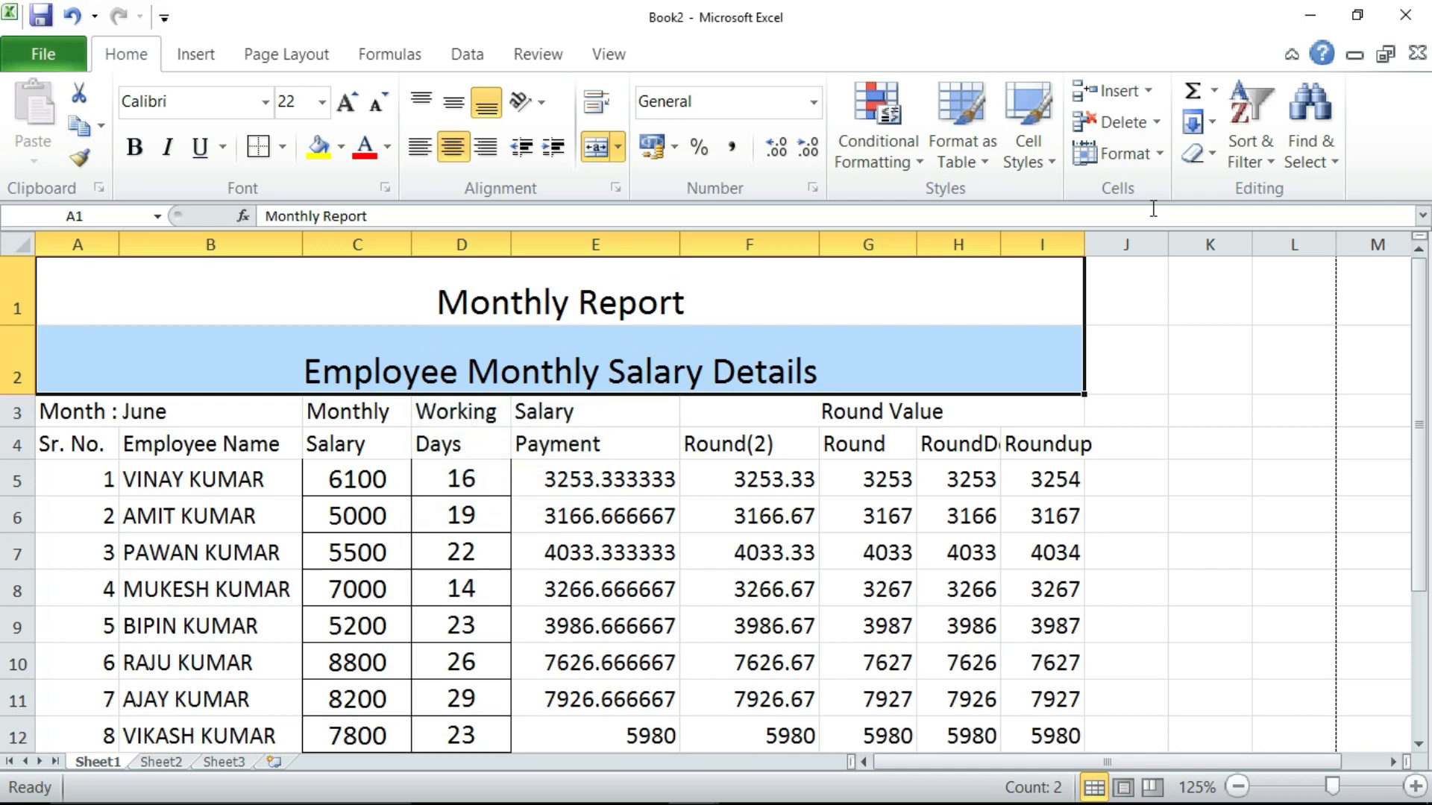
click(452, 108)
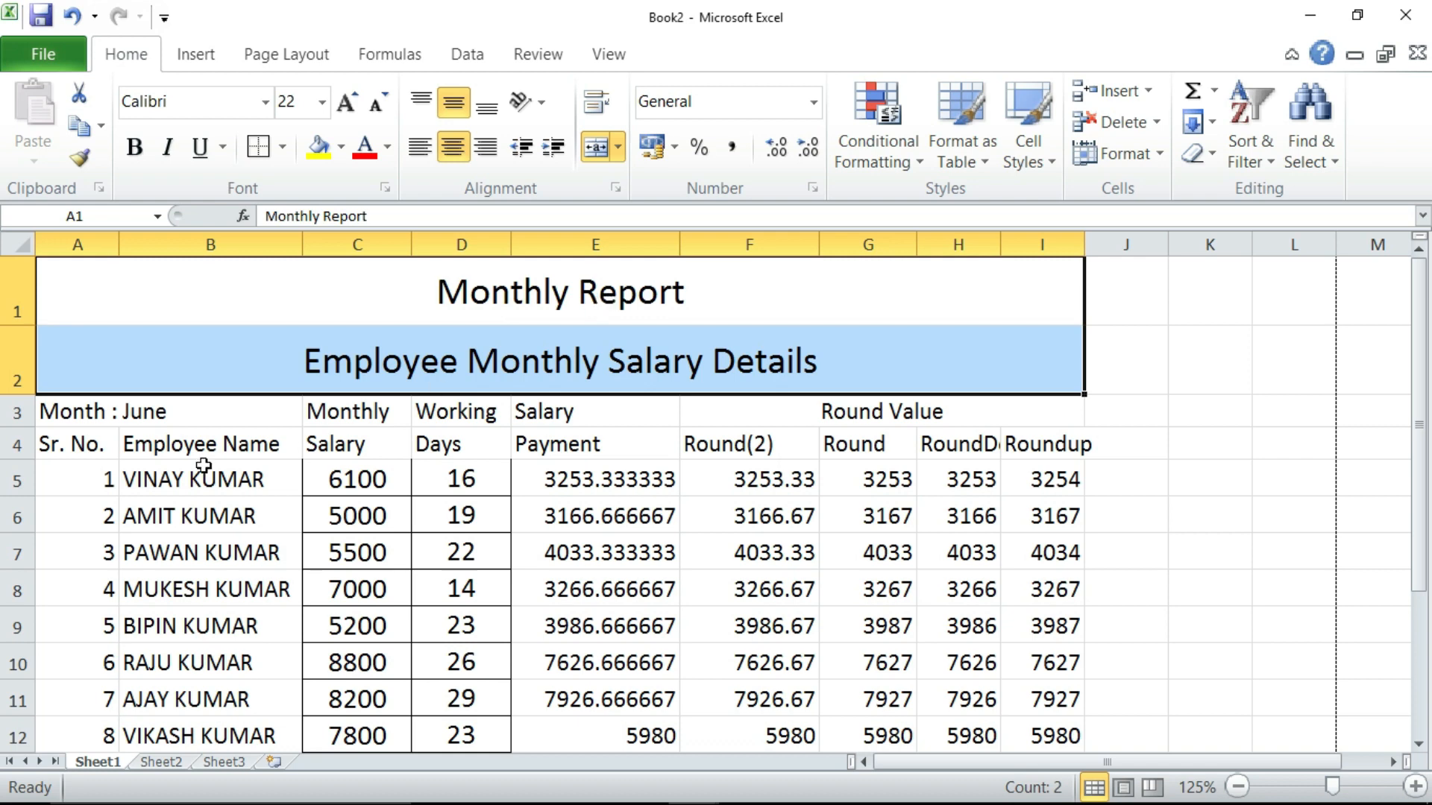
Step: Merge and center the Month : June label across A3:B3 and outline it with a border
click(161, 423)
drag(96, 416, 191, 409)
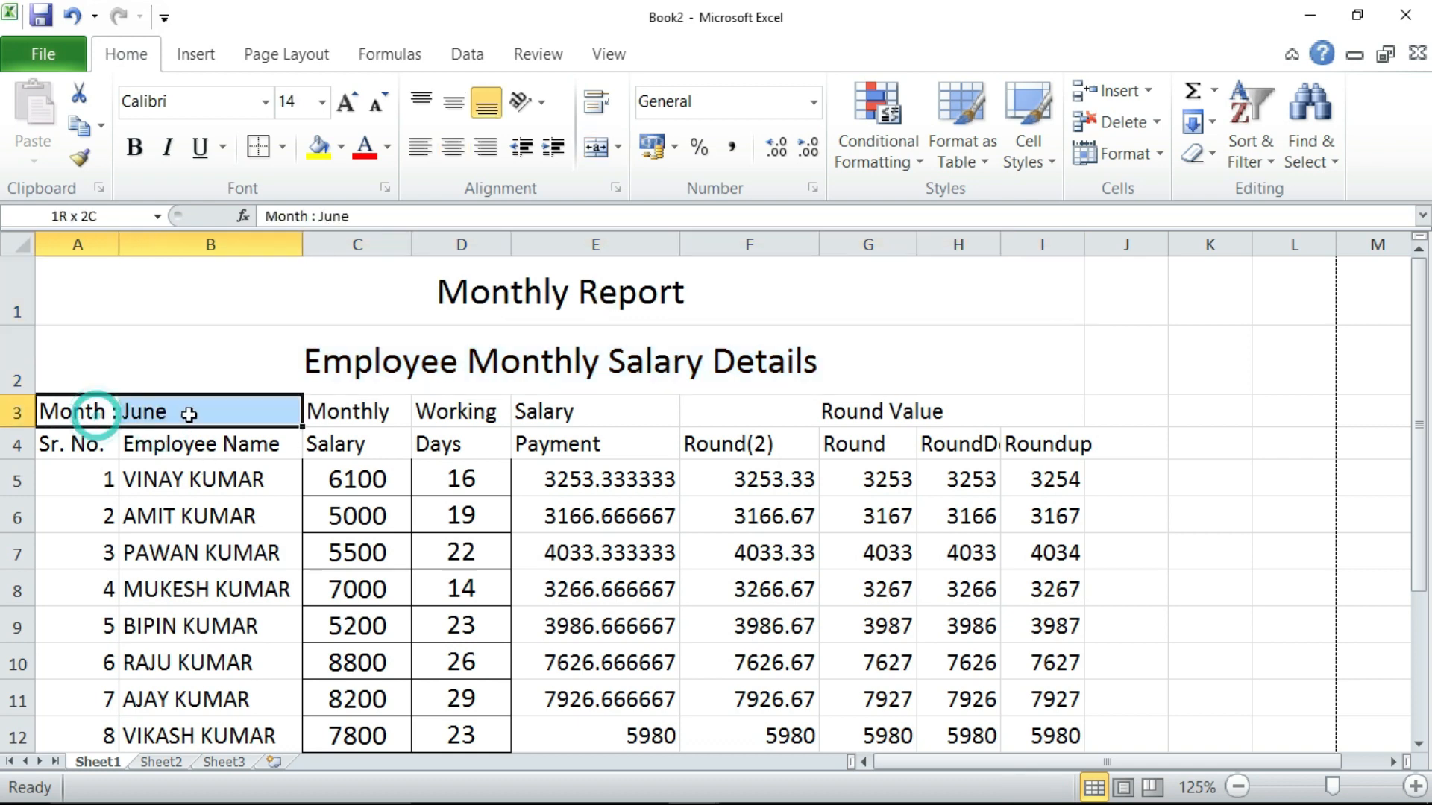
click(590, 149)
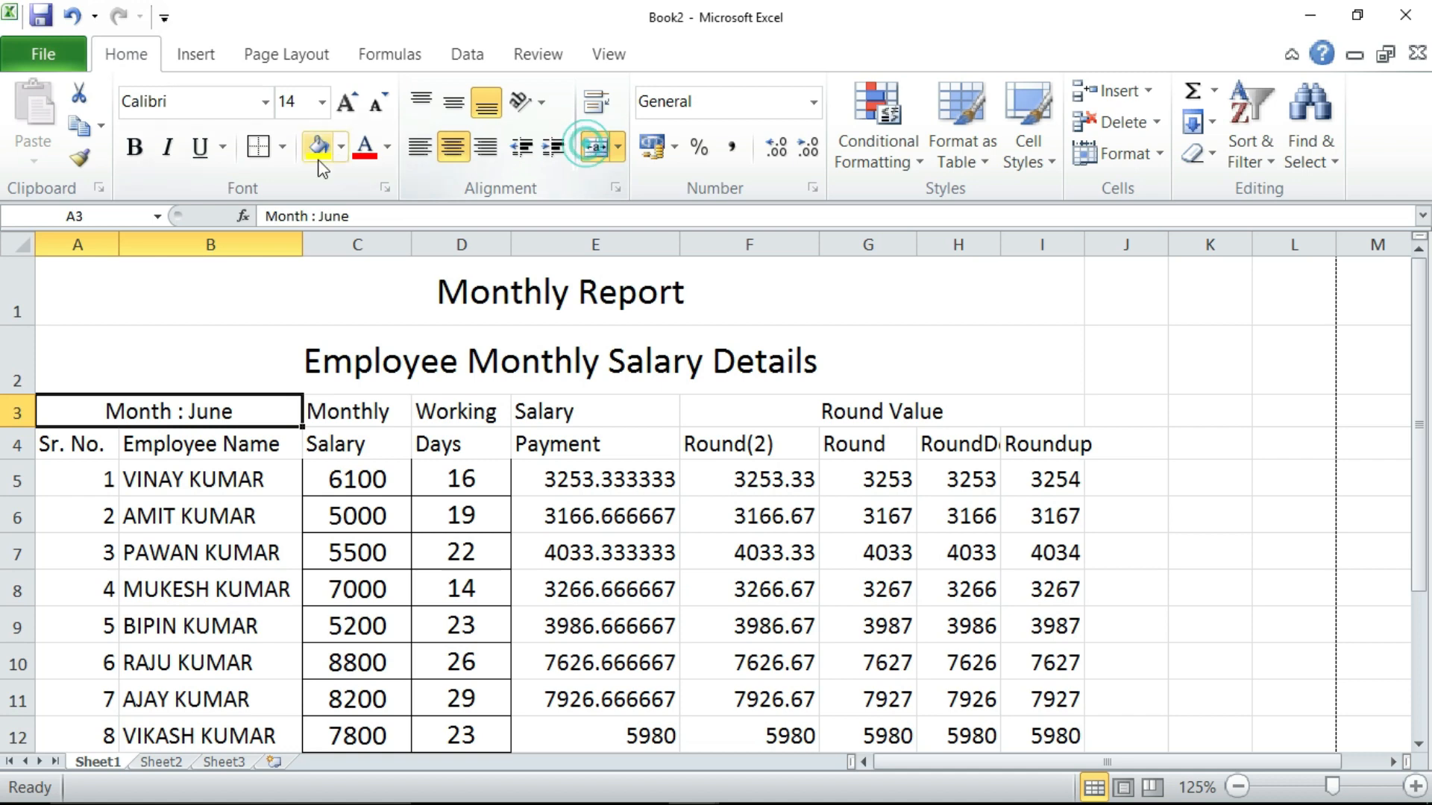
click(257, 149)
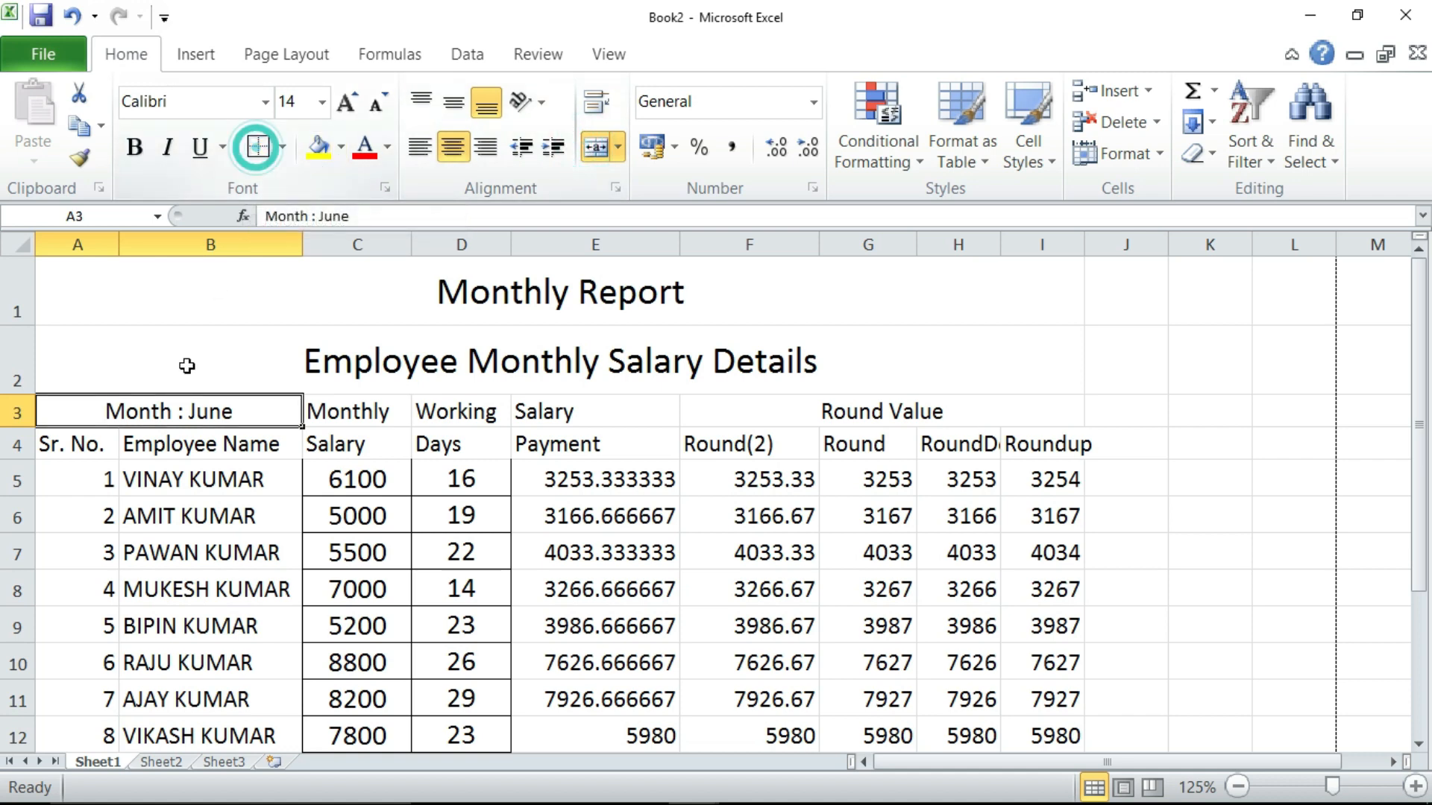
Step: Apply All Borders to the whole table range A3:I16
drag(103, 405, 981, 669)
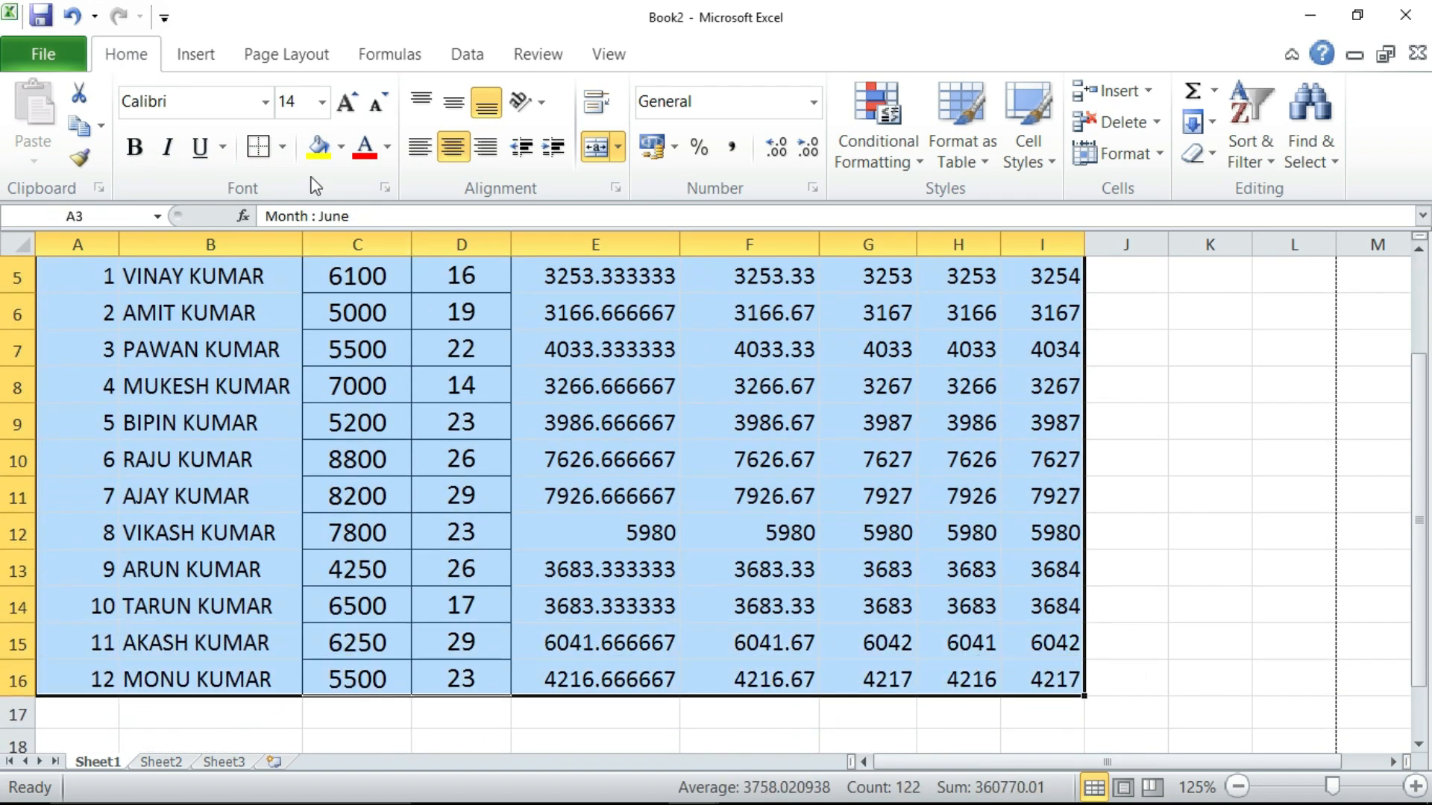
click(281, 146)
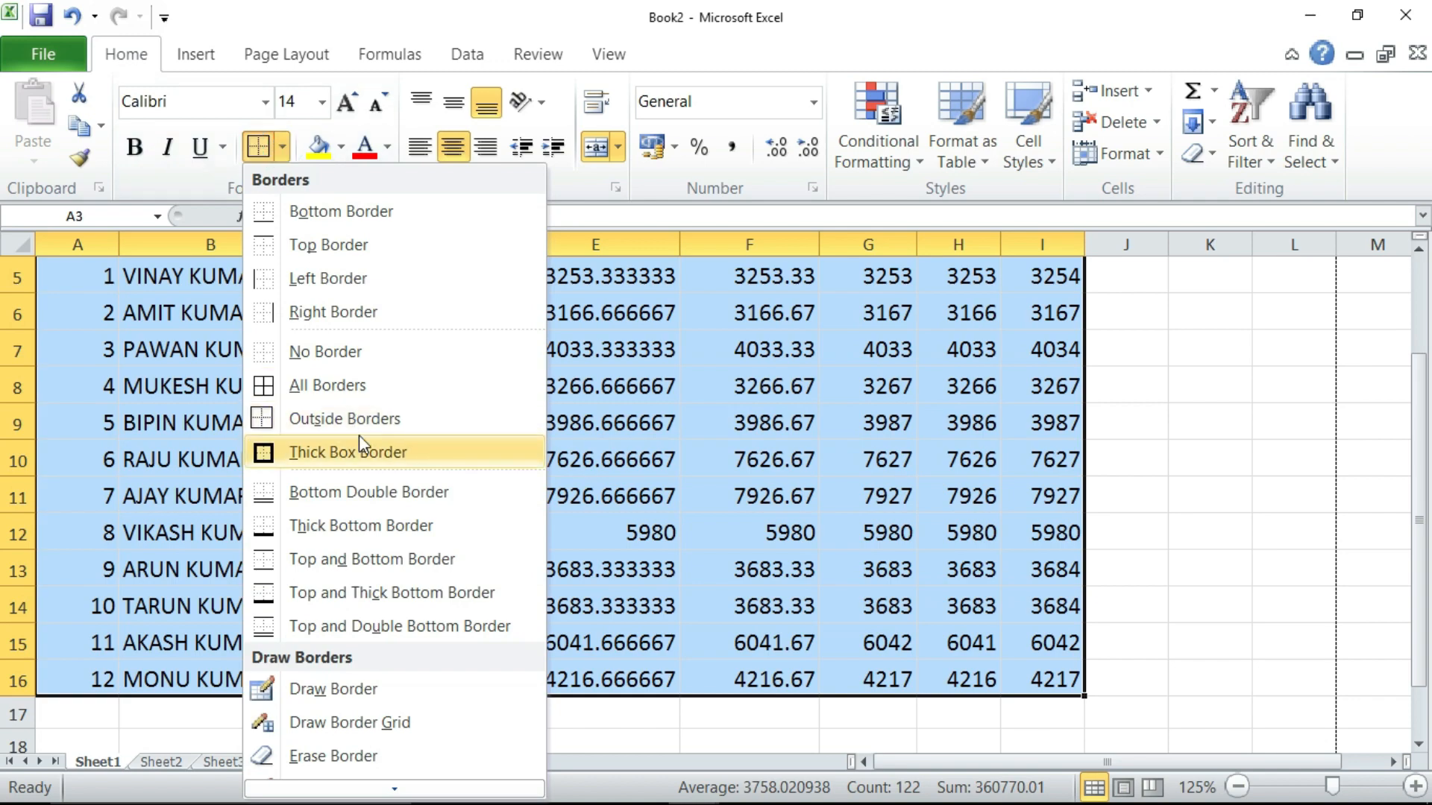
click(342, 392)
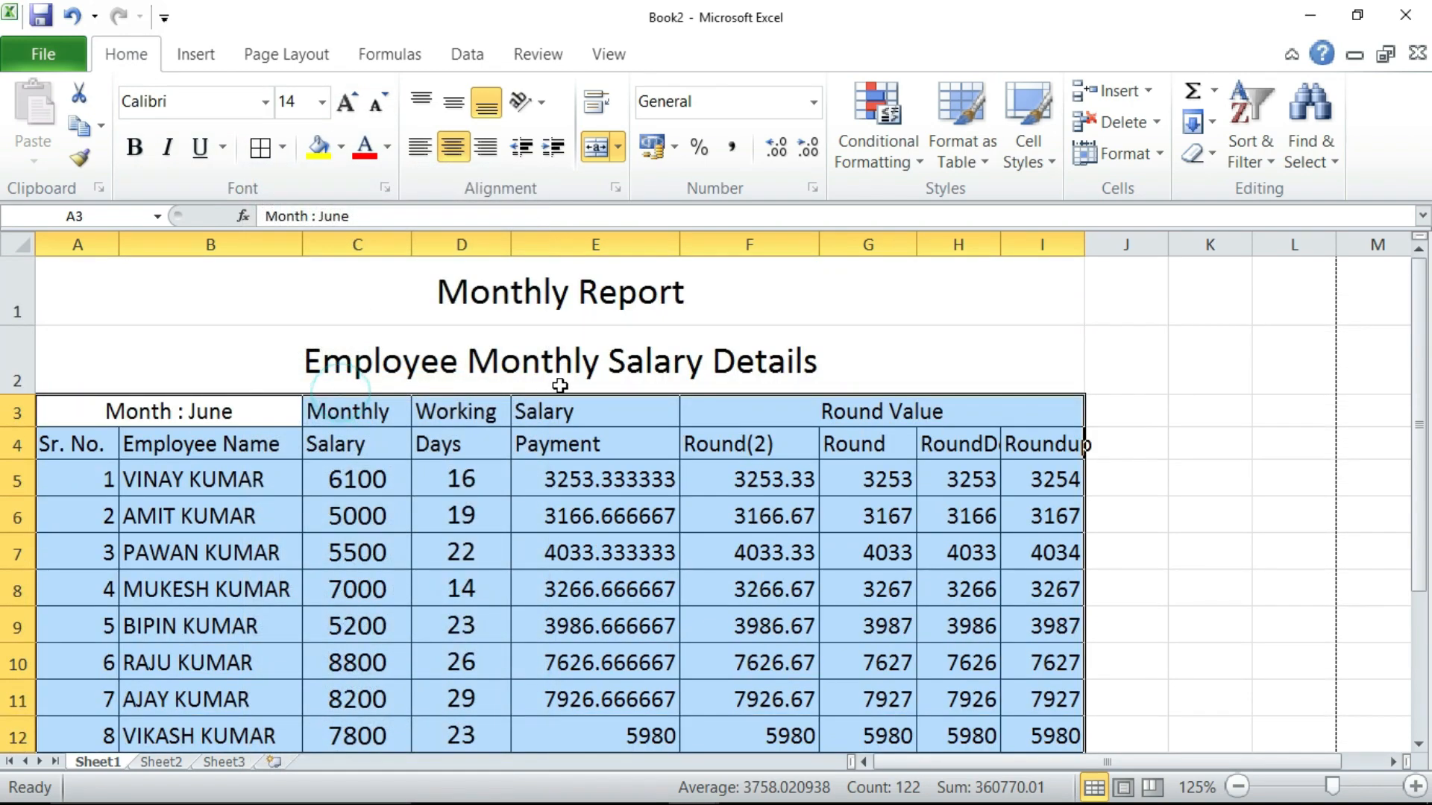
scroll(522, 387, down, 2)
scroll(555, 380, up, 2)
scroll(559, 386, down, 1)
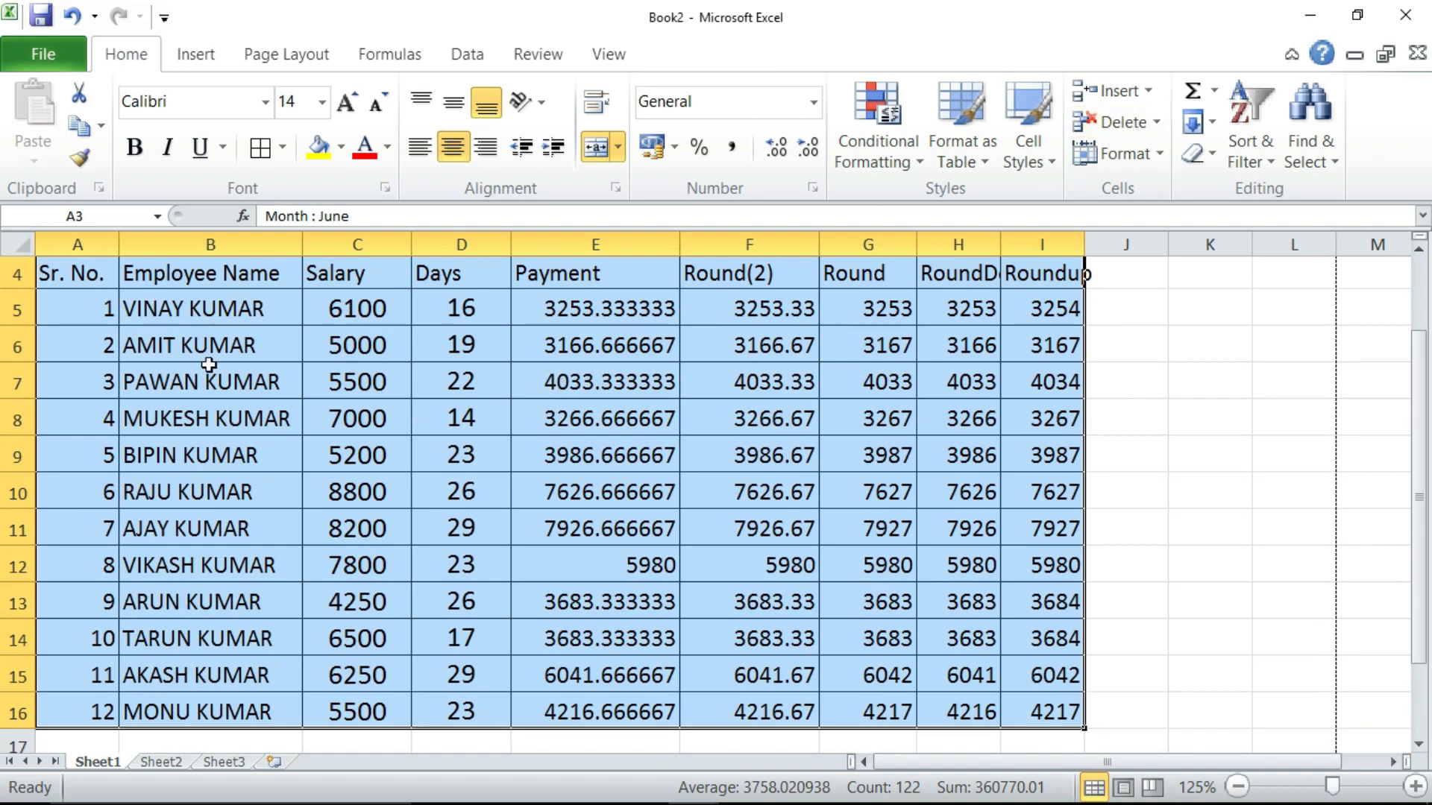
scroll(215, 460, up, 1)
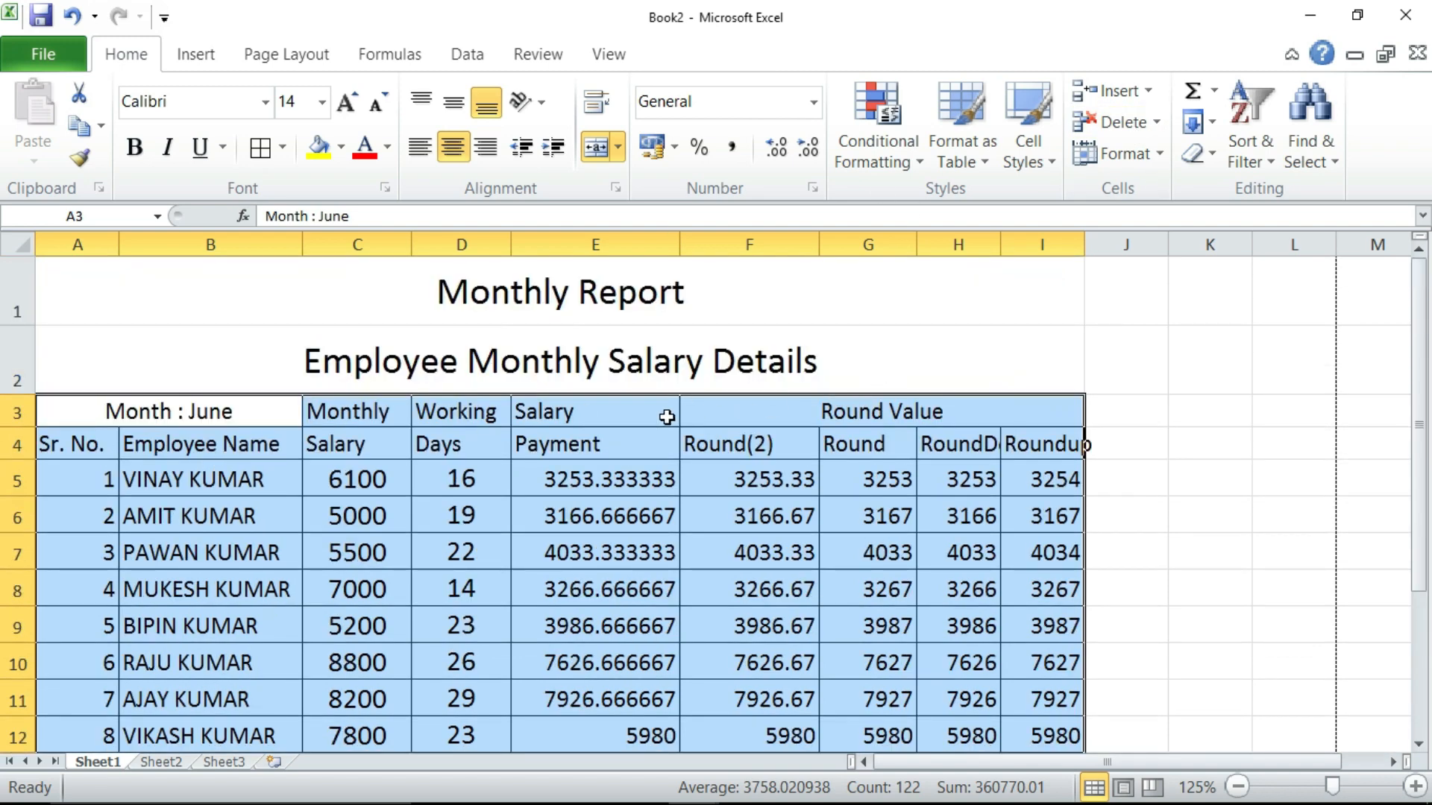
Step: Increase the row height of table rows 3 to 16
click(1153, 155)
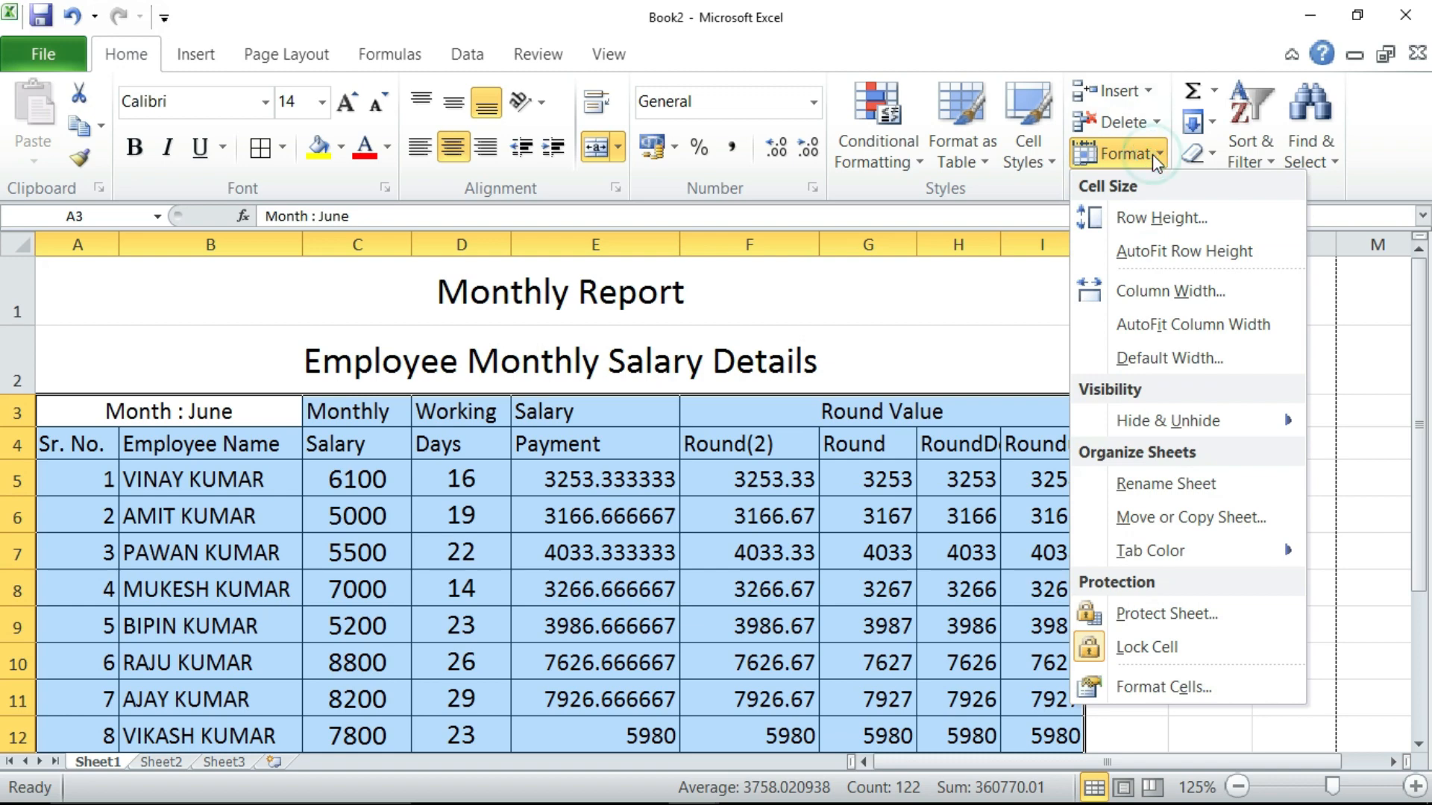
click(1148, 219)
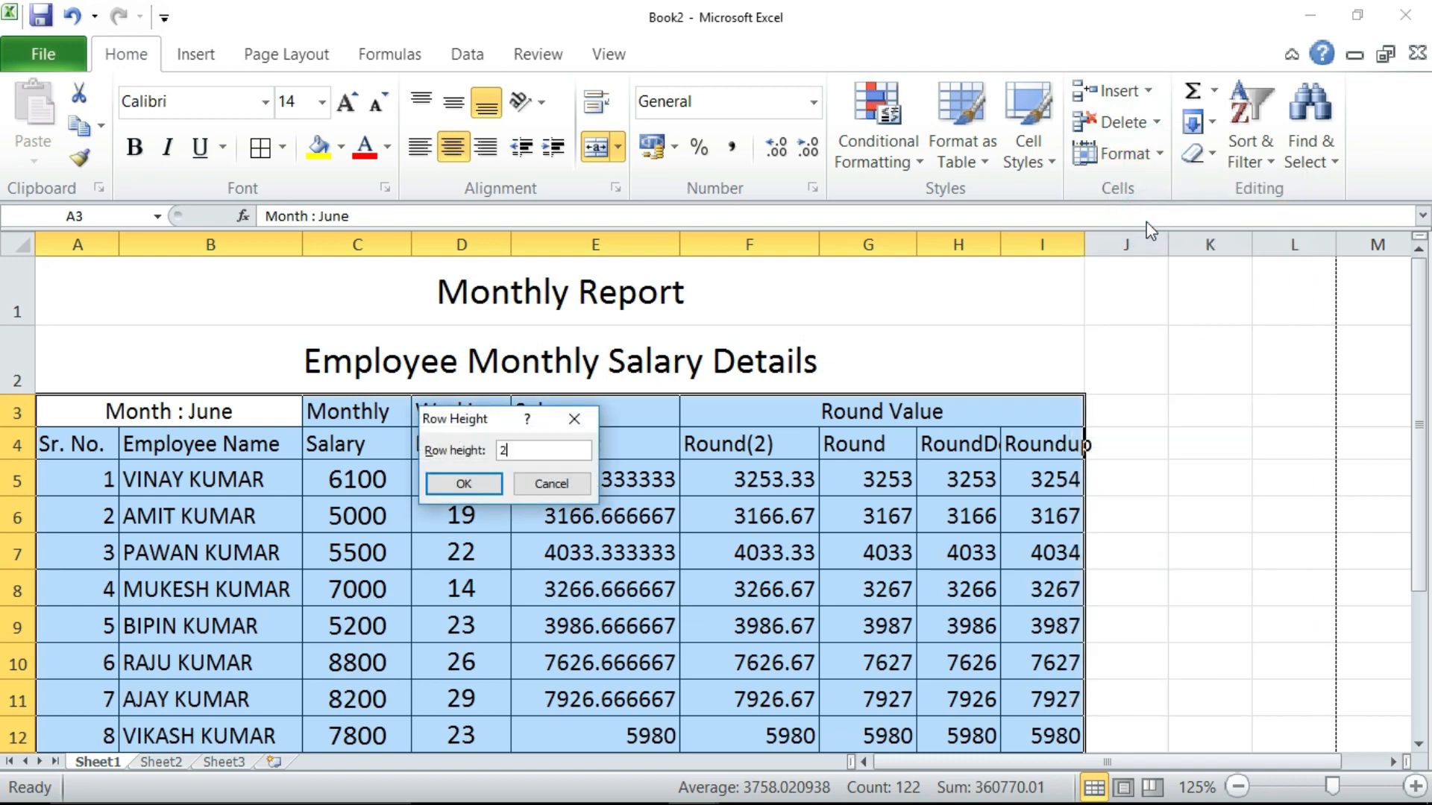
key(Return)
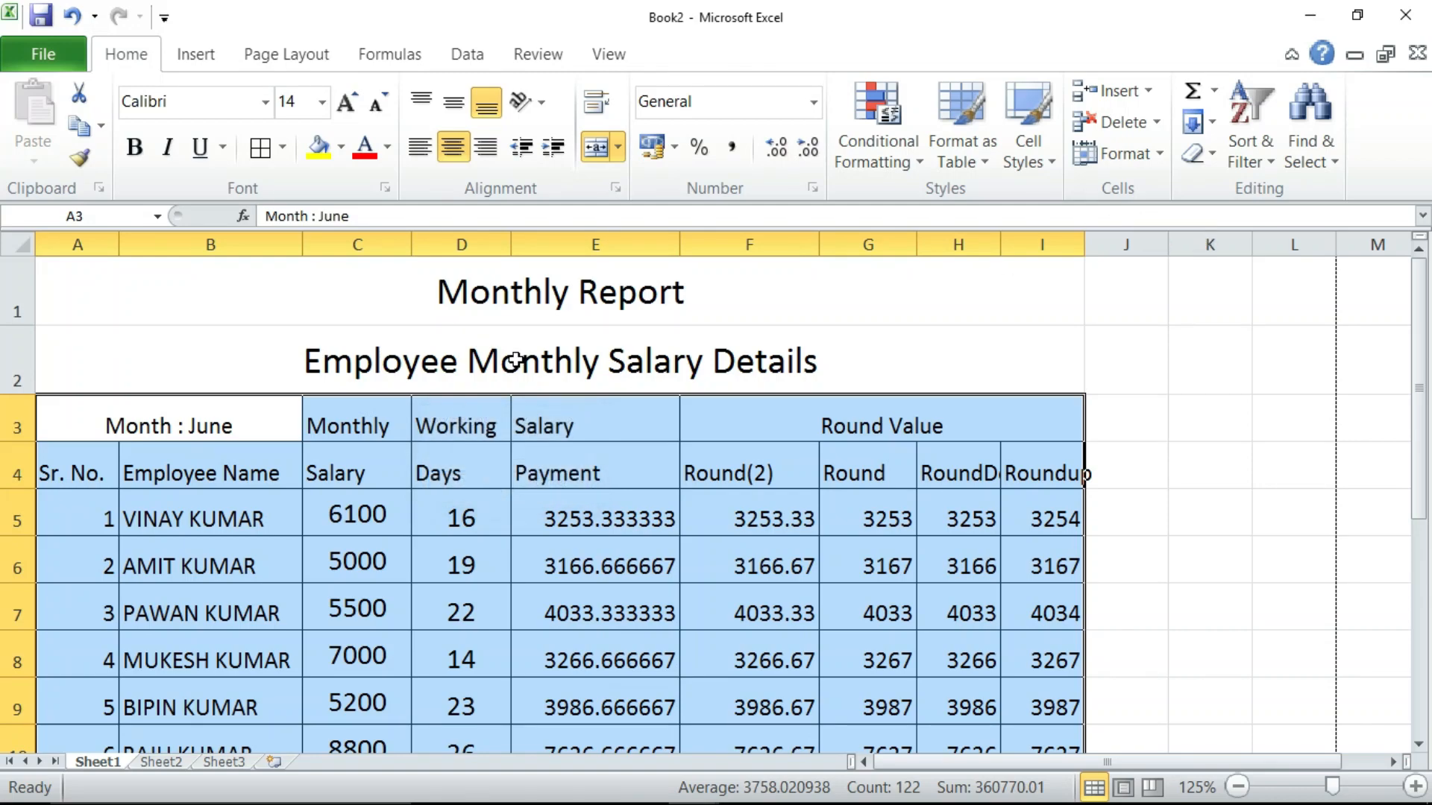
scroll(500, 429, down, 2)
scroll(500, 429, up, 2)
scroll(554, 425, down, 3)
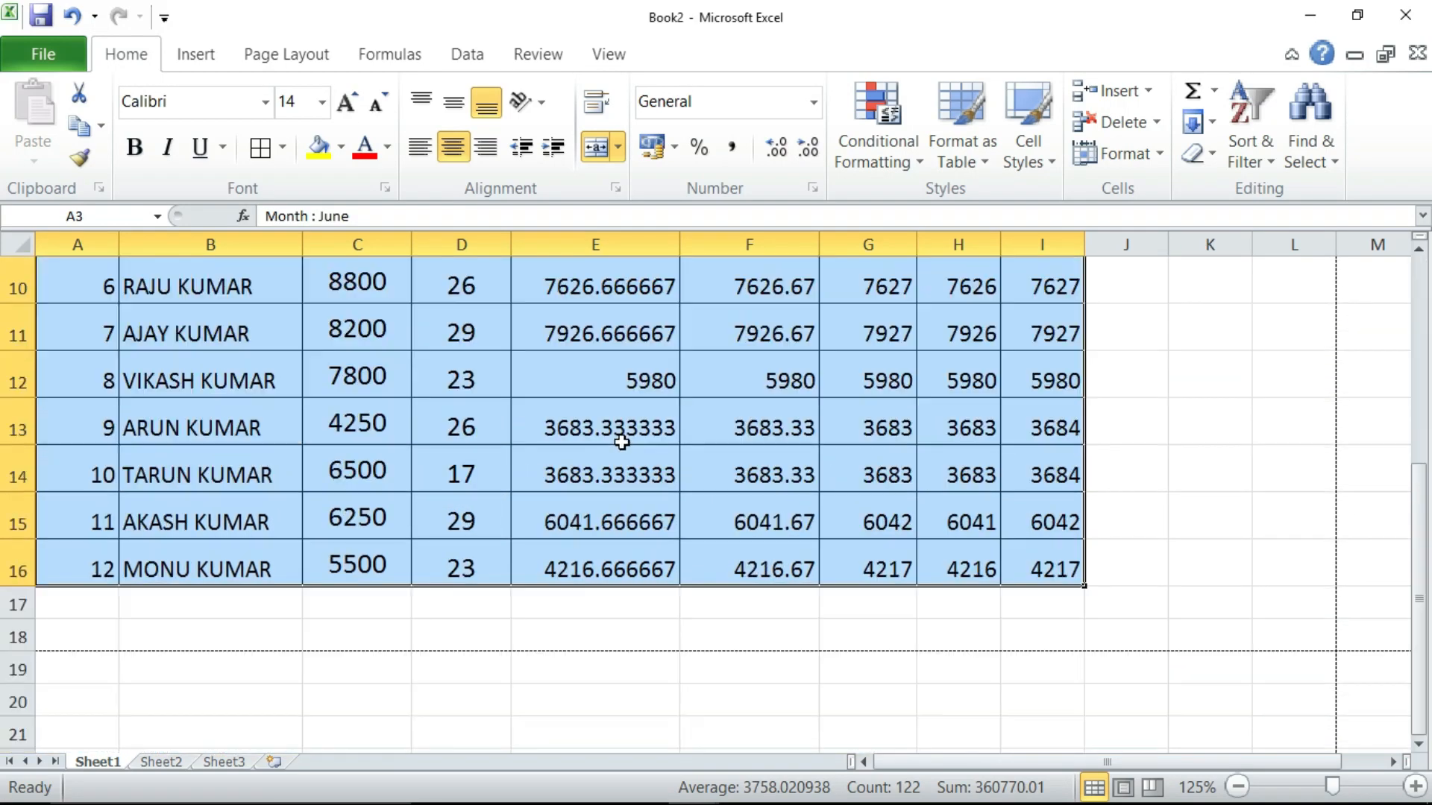
scroll(622, 442, up, 3)
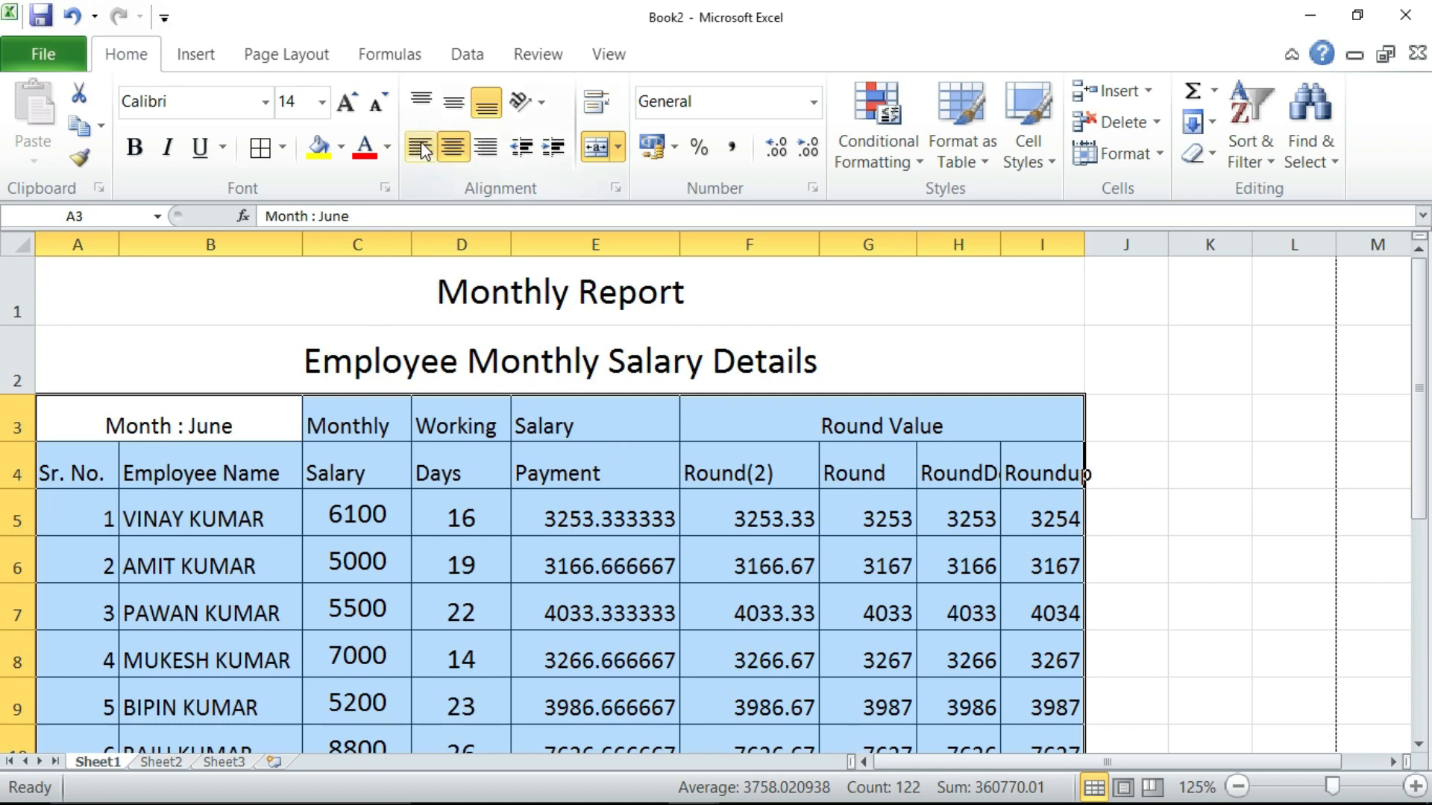
Step: Align the contents of the table range A3:I16 vertically to the middle
click(452, 110)
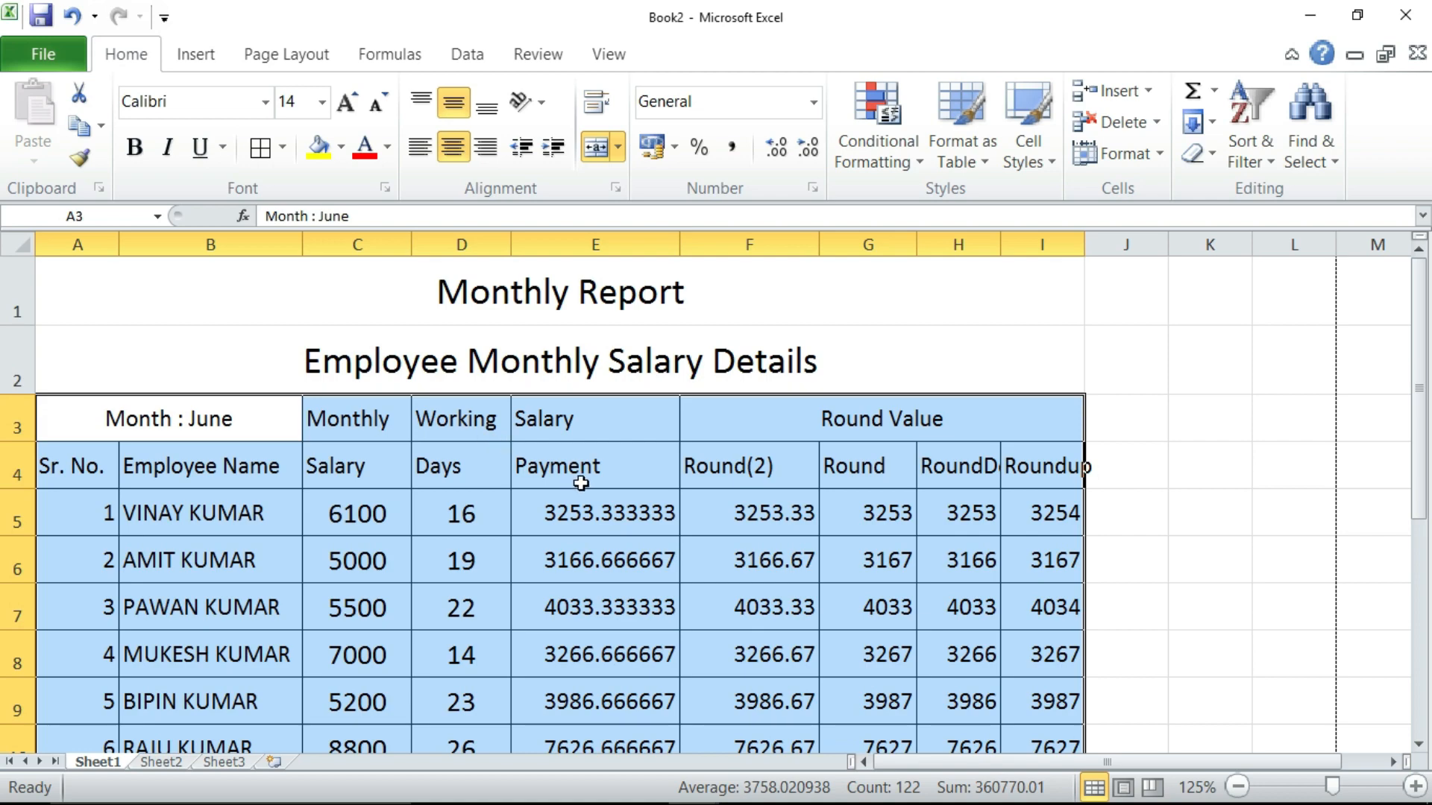
scroll(580, 483, down, 2)
scroll(584, 477, up, 2)
scroll(145, 513, down, 2)
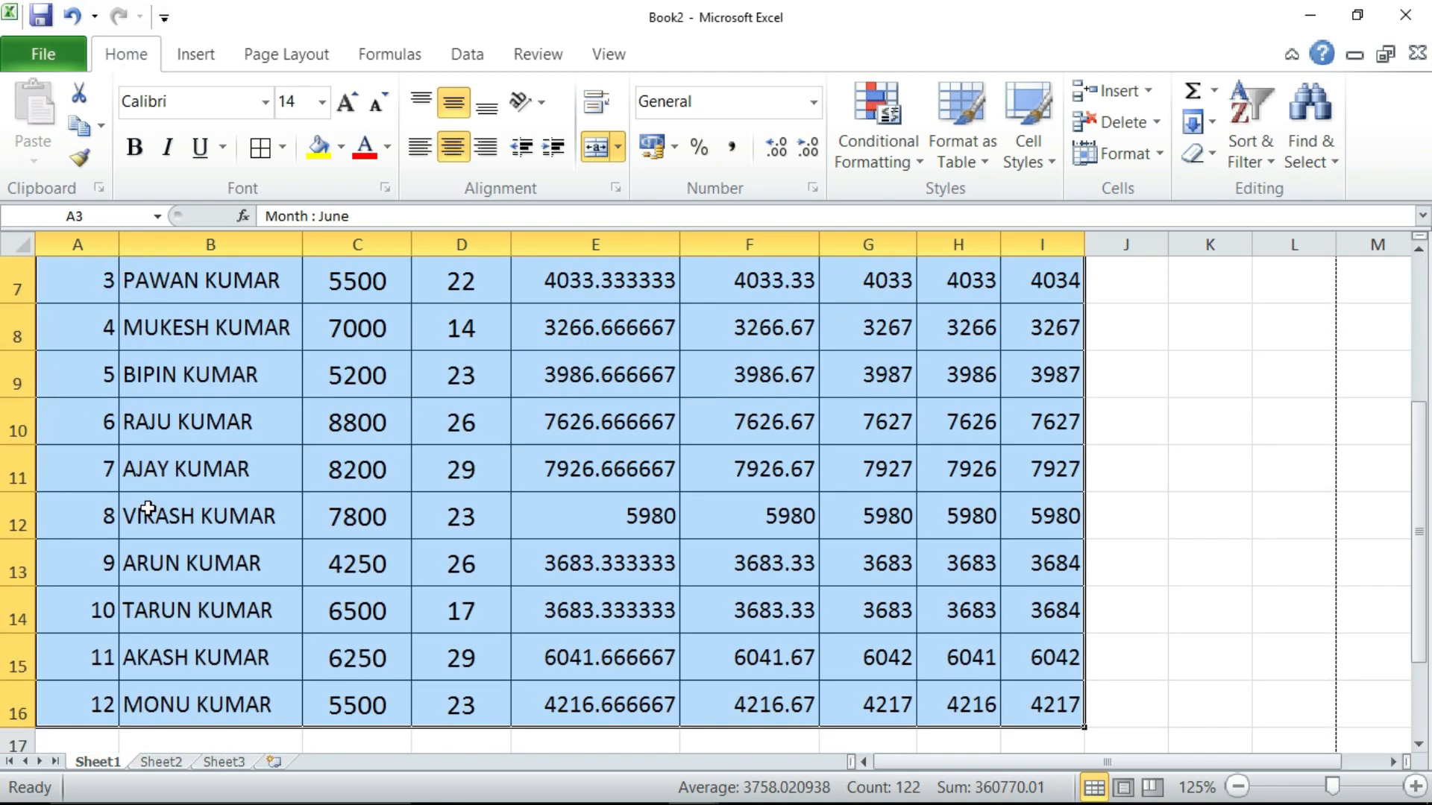
Step: Center the serial numbers in A5:A16 horizontally
click(149, 426)
scroll(138, 408, up, 1)
drag(92, 328, 113, 674)
click(489, 146)
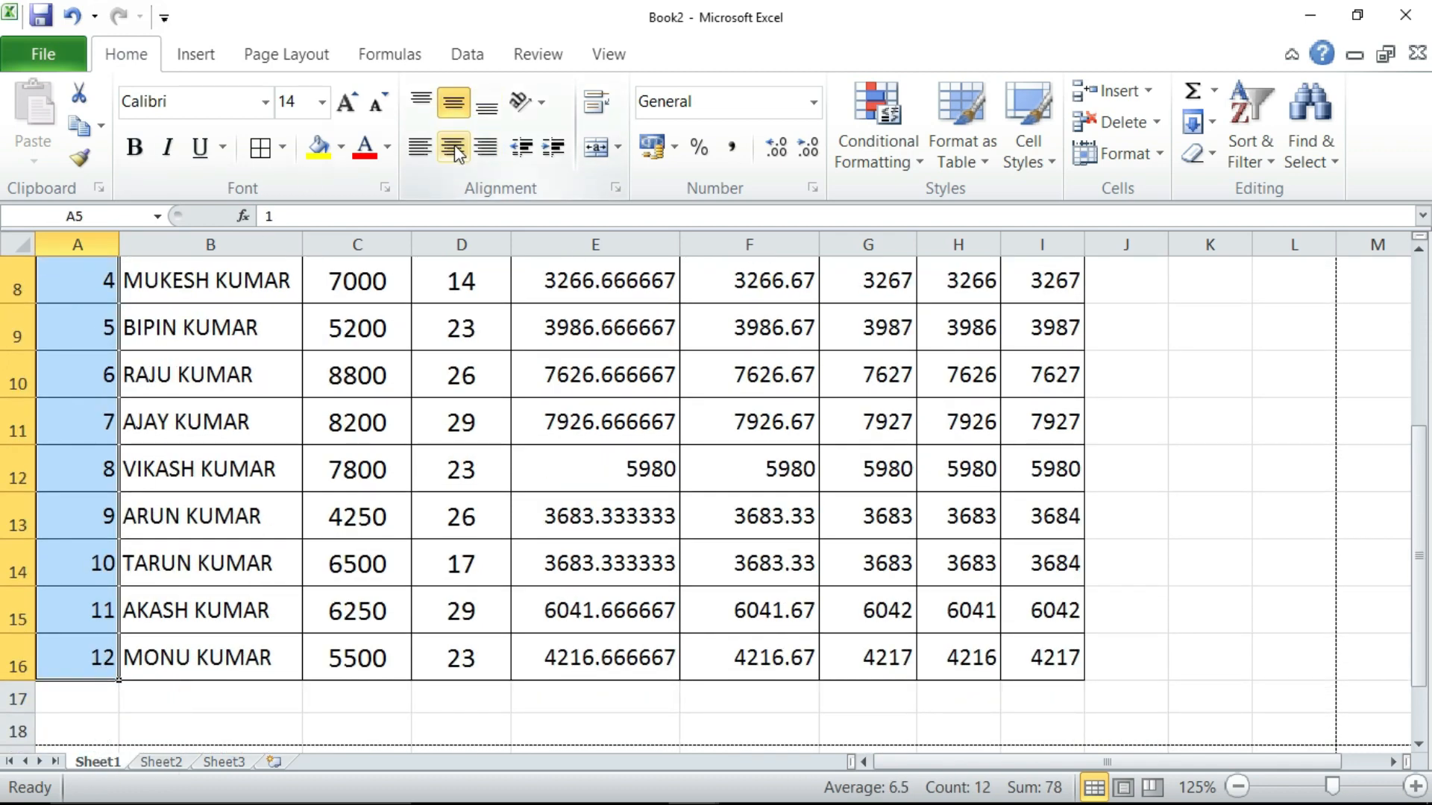
Step: Center the headings and values in C4:I16 and the upper headings in C3:I3 horizontally
scroll(484, 358, up, 3)
drag(357, 466, 980, 624)
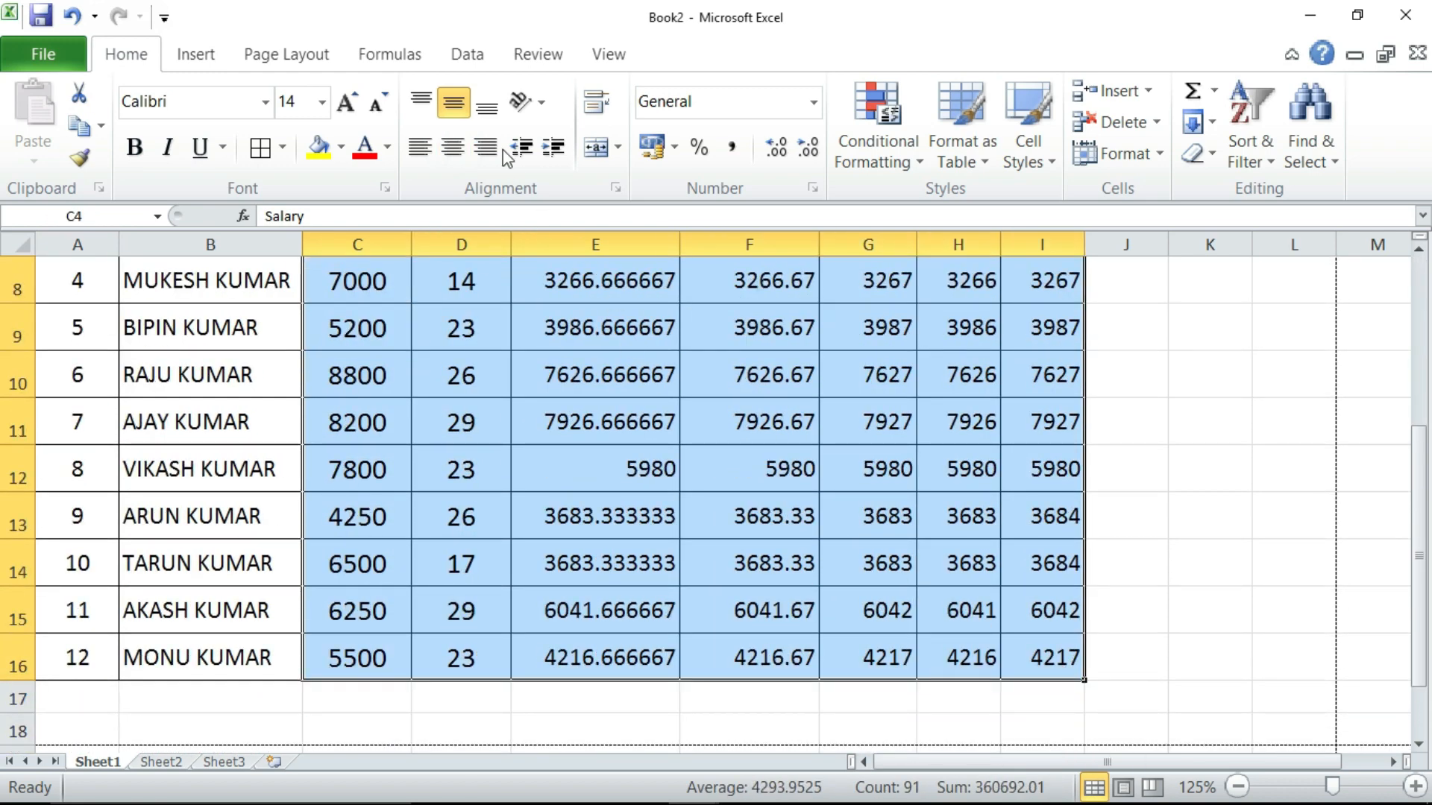
click(453, 147)
scroll(587, 365, up, 3)
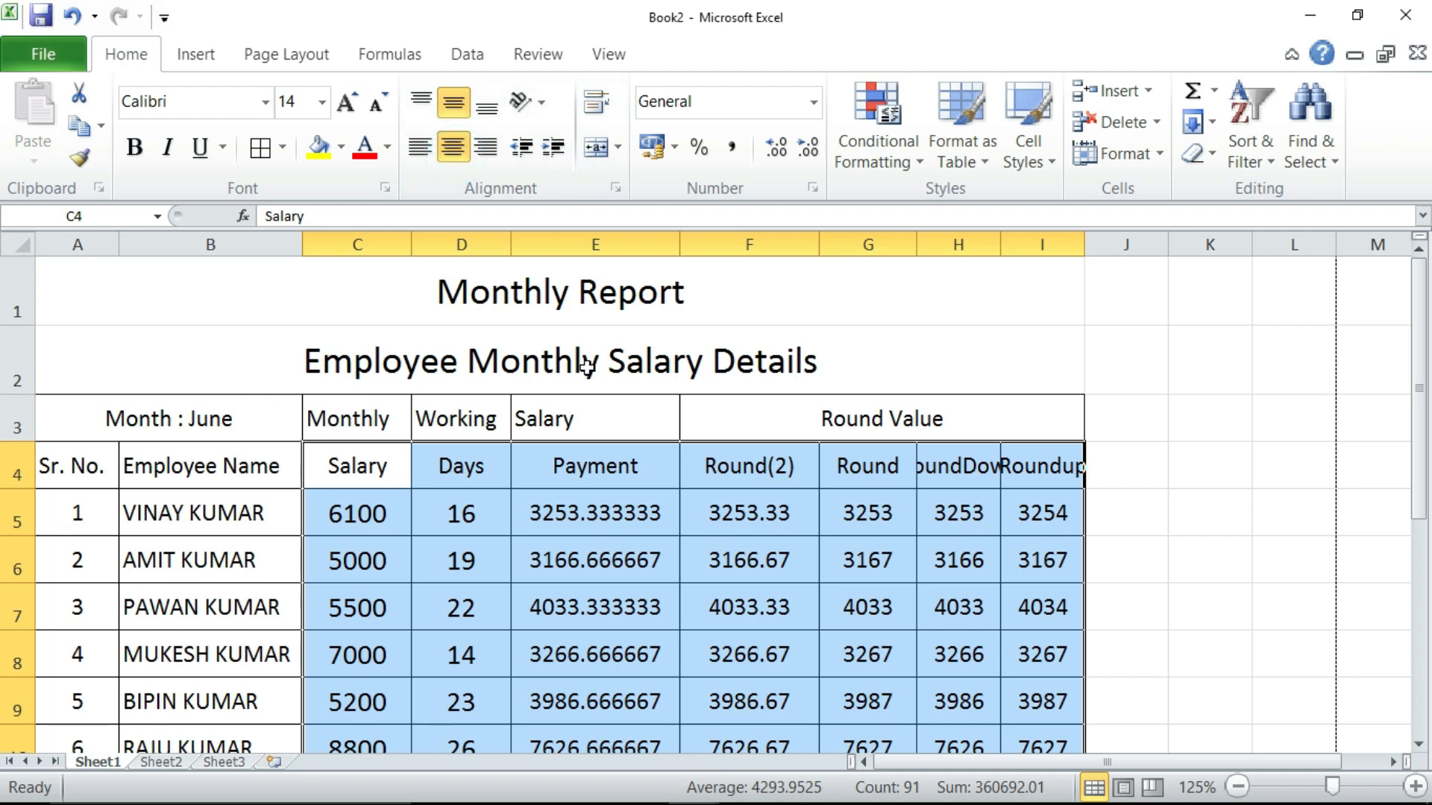
drag(374, 411, 929, 421)
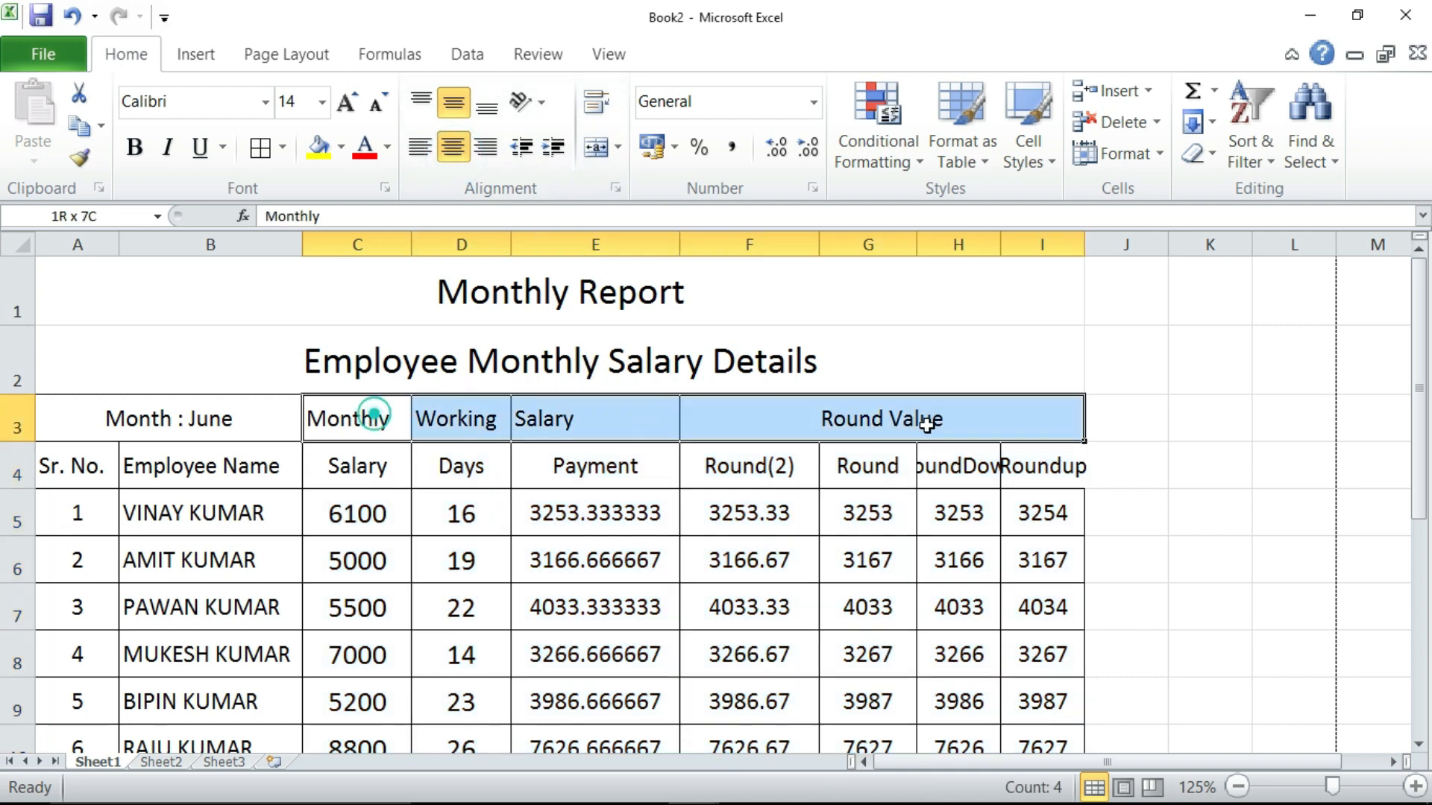
click(453, 146)
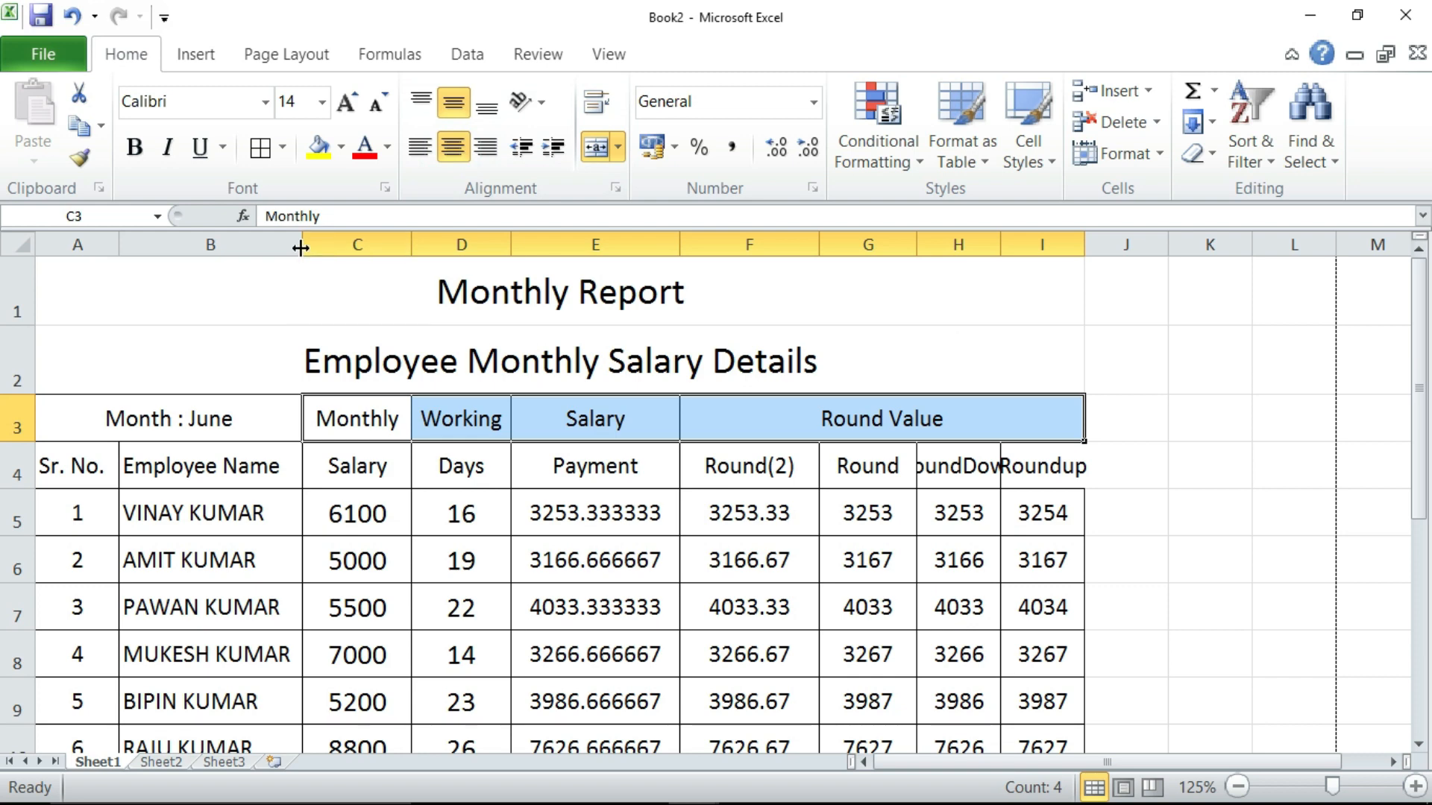
Step: Widen columns B, C, D, F, G, H and I so the names and headings fit fully in their cells
drag(302, 244, 326, 252)
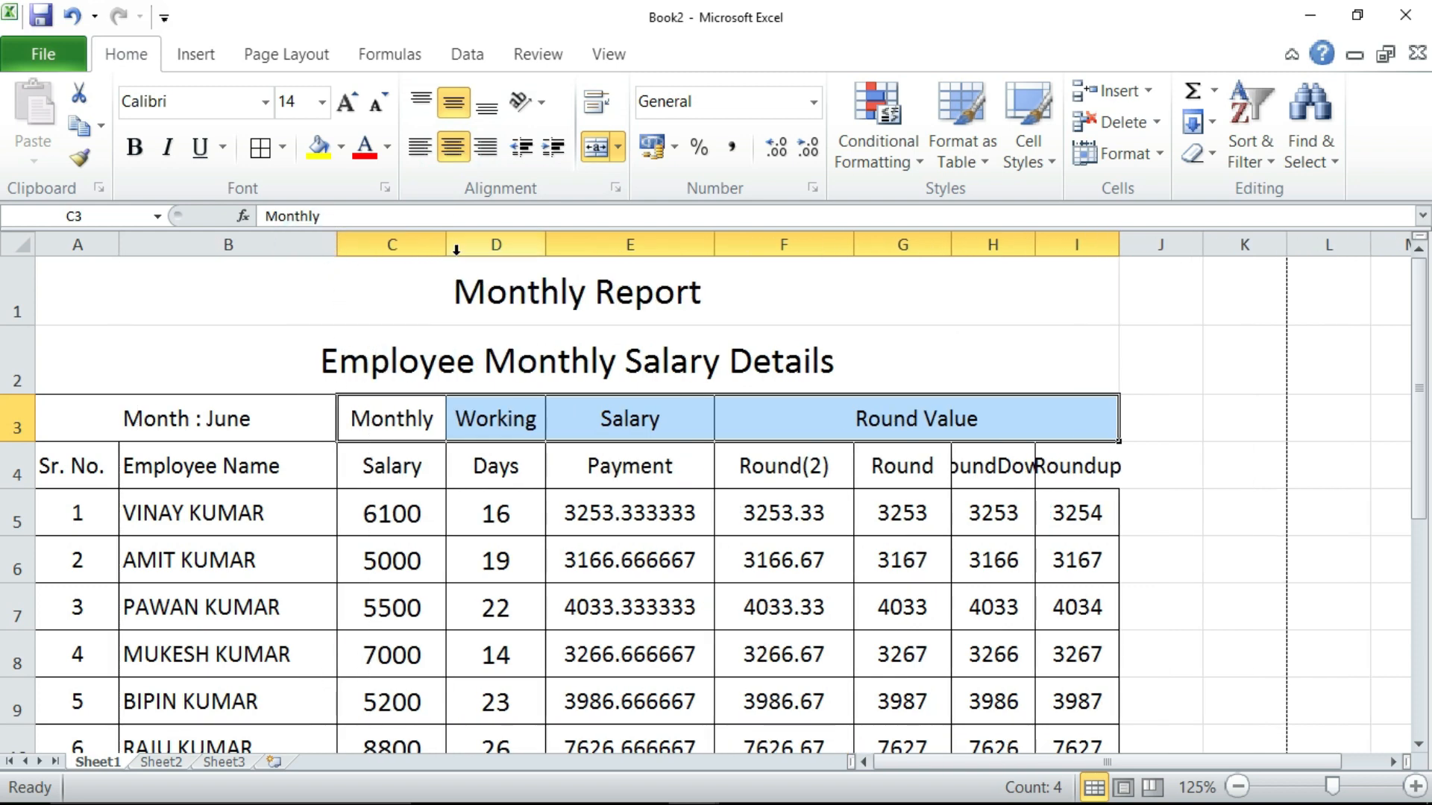
drag(445, 244, 467, 244)
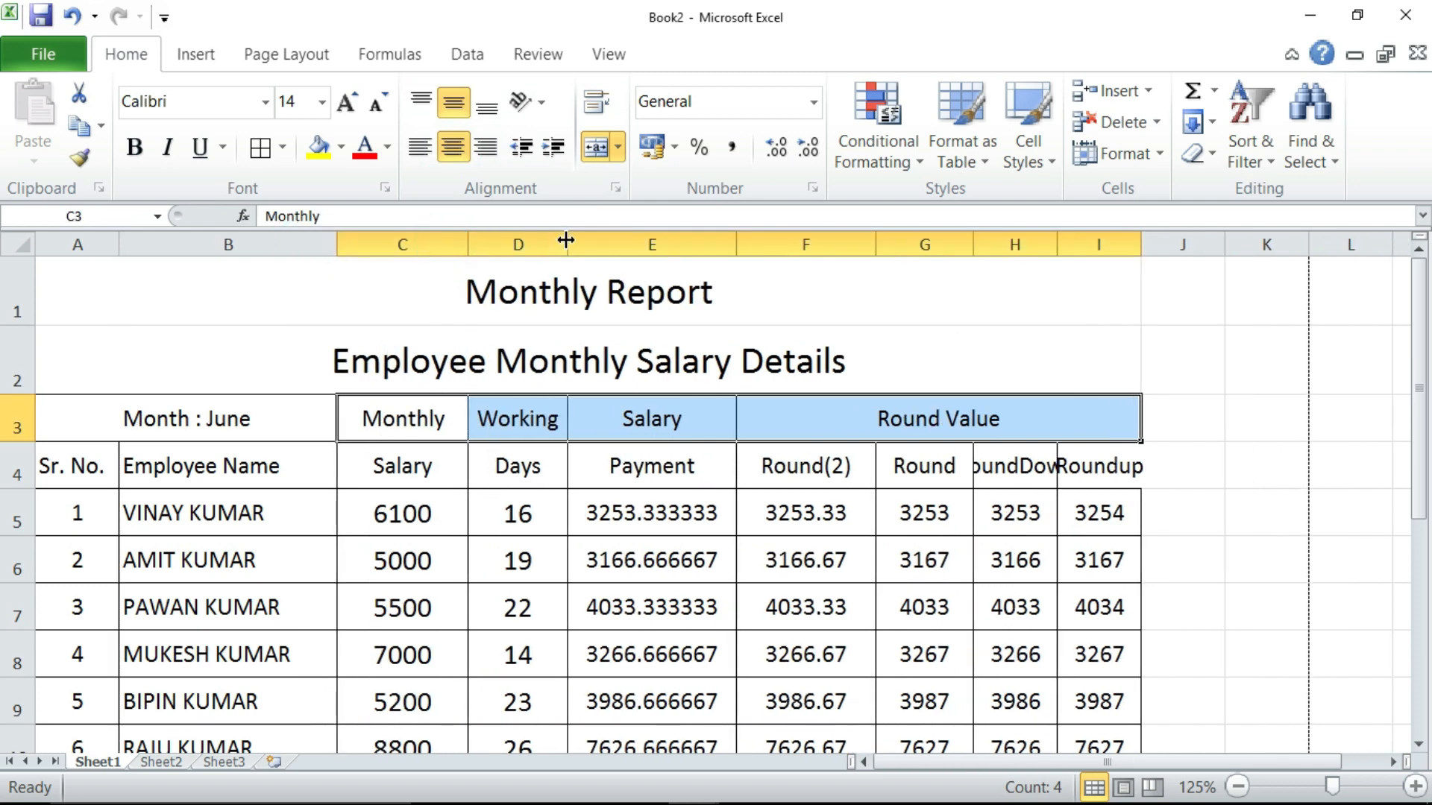
drag(567, 238, 600, 240)
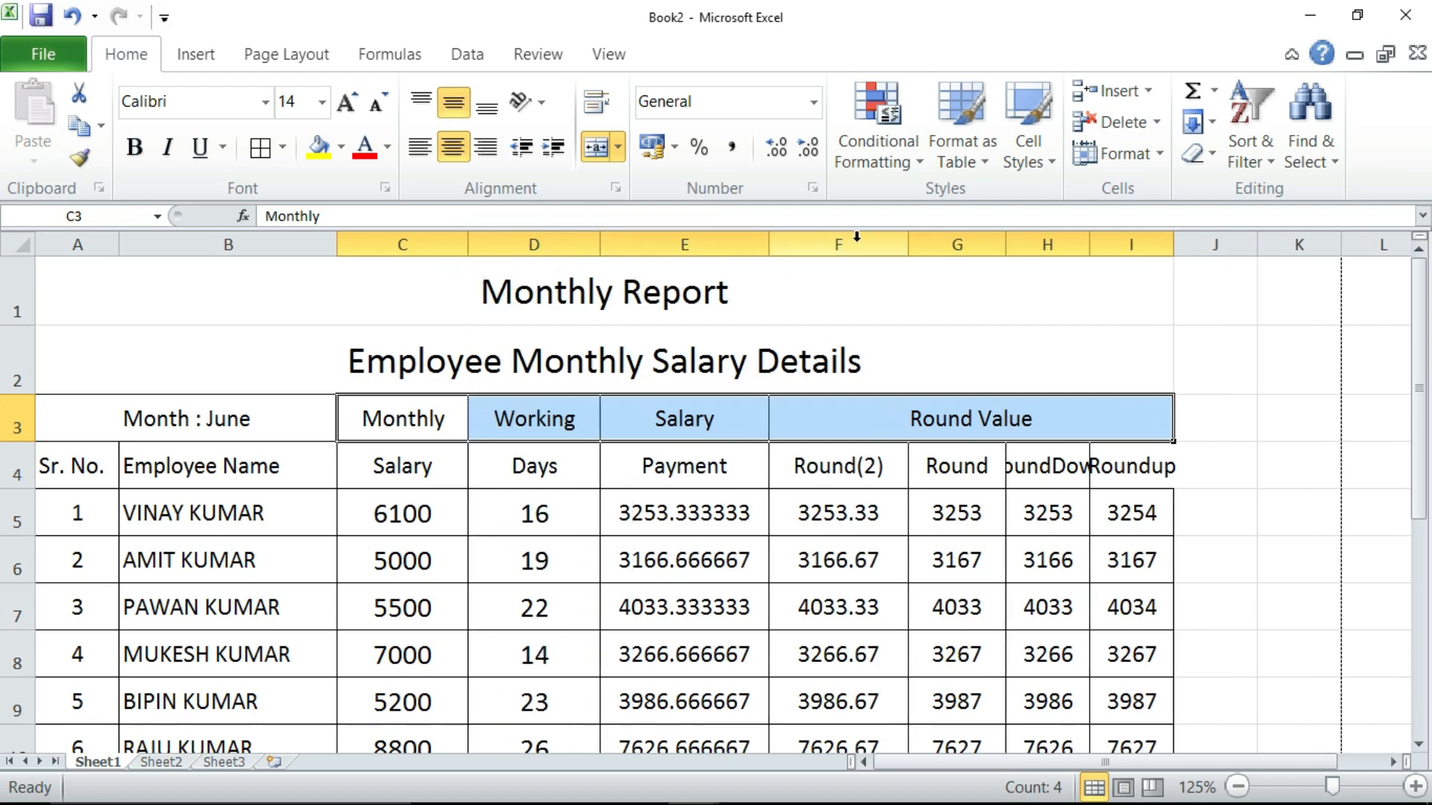
drag(907, 243, 932, 243)
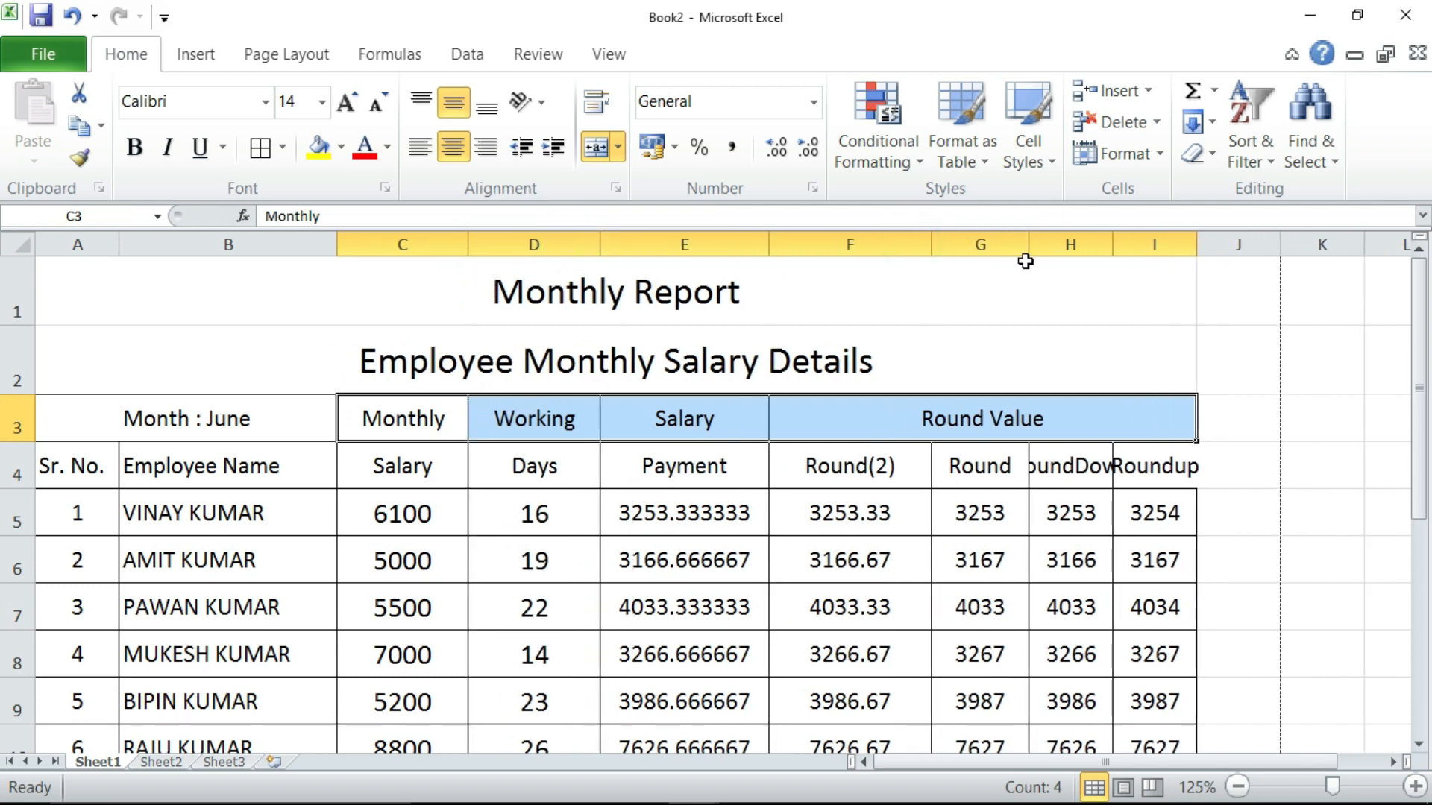
drag(1028, 244, 1295, 249)
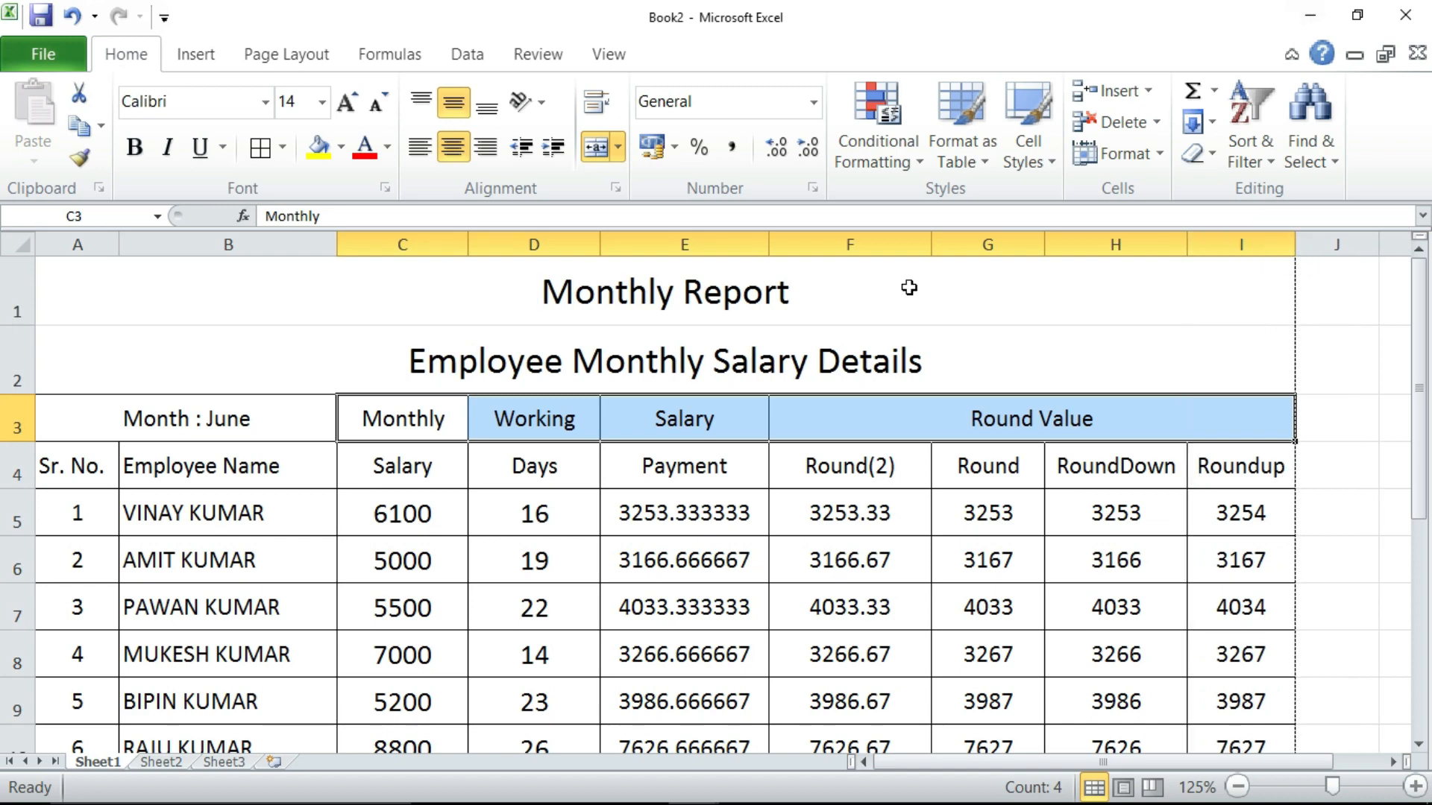
Step: Merge and center cells A17:I17 below the salary table and increase the height of row 17
scroll(887, 310, down, 3)
scroll(776, 361, up, 3)
scroll(775, 363, down, 3)
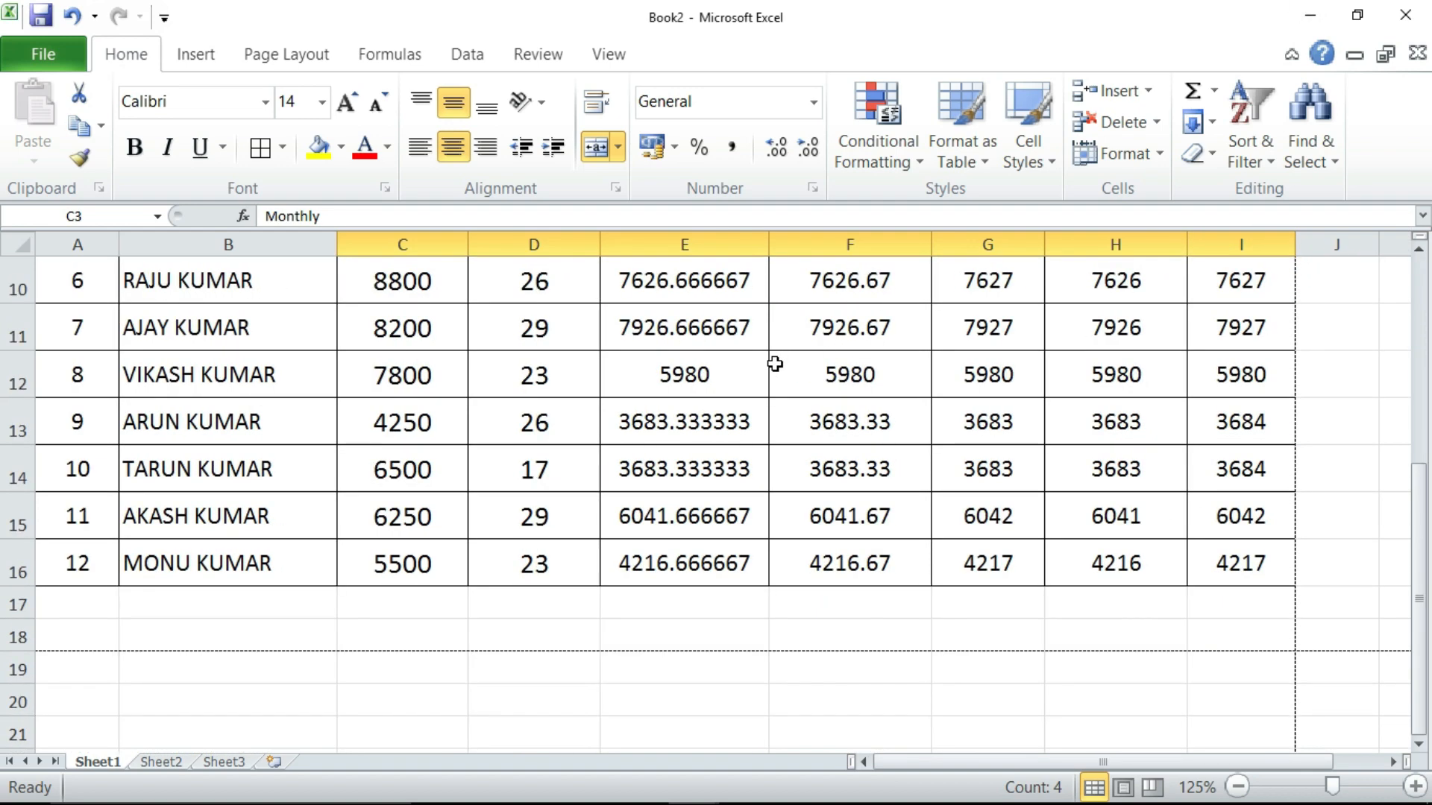
drag(55, 602, 1200, 590)
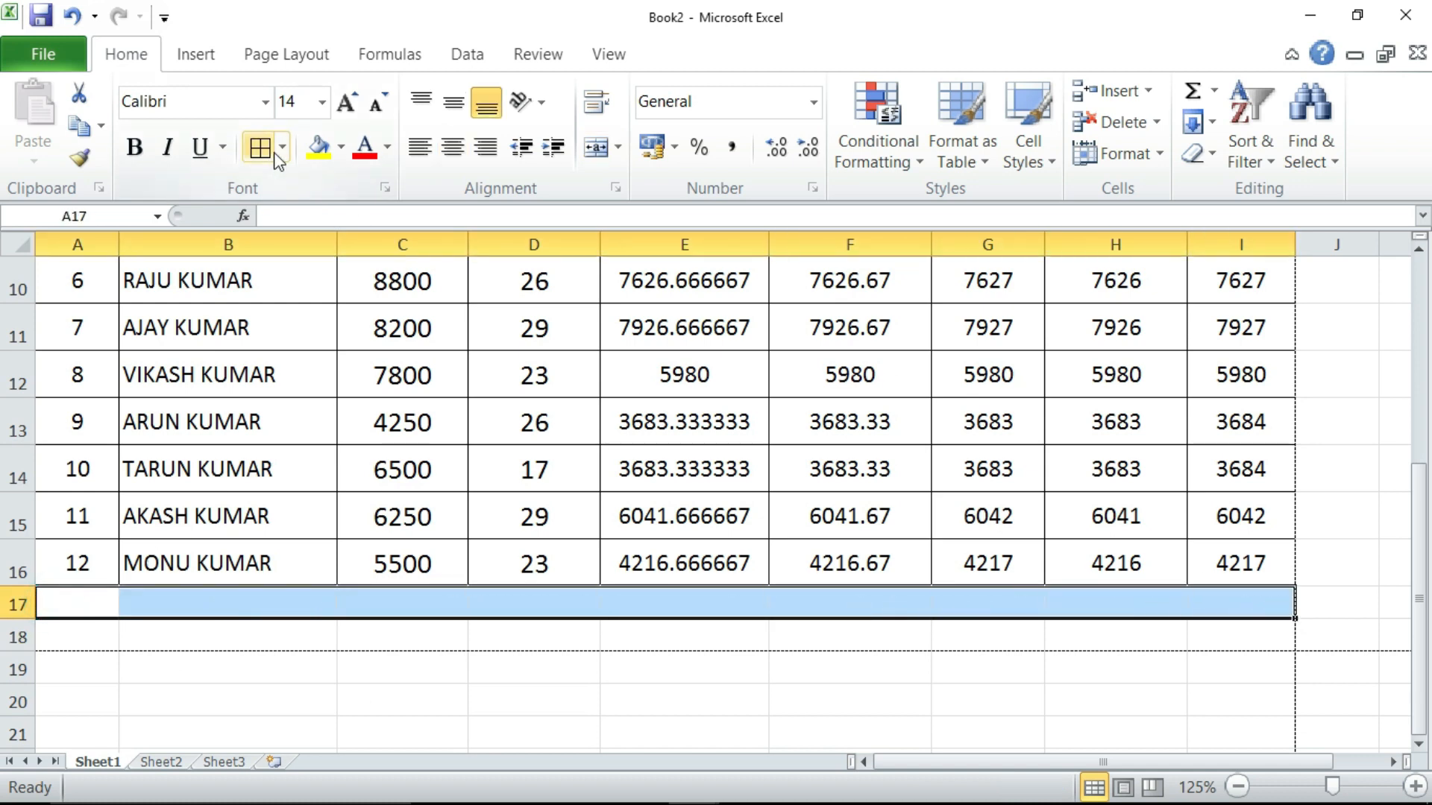
click(601, 148)
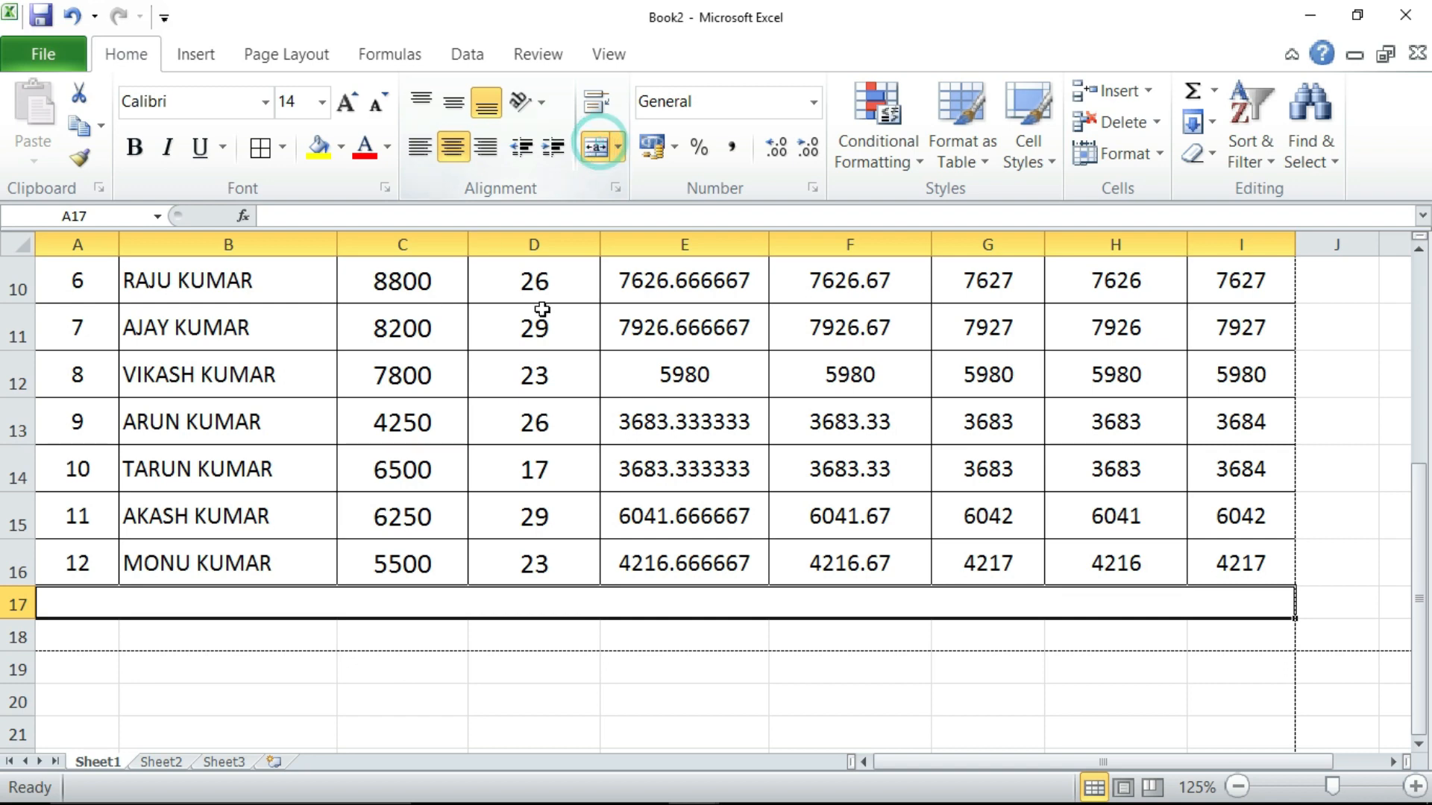
click(1156, 153)
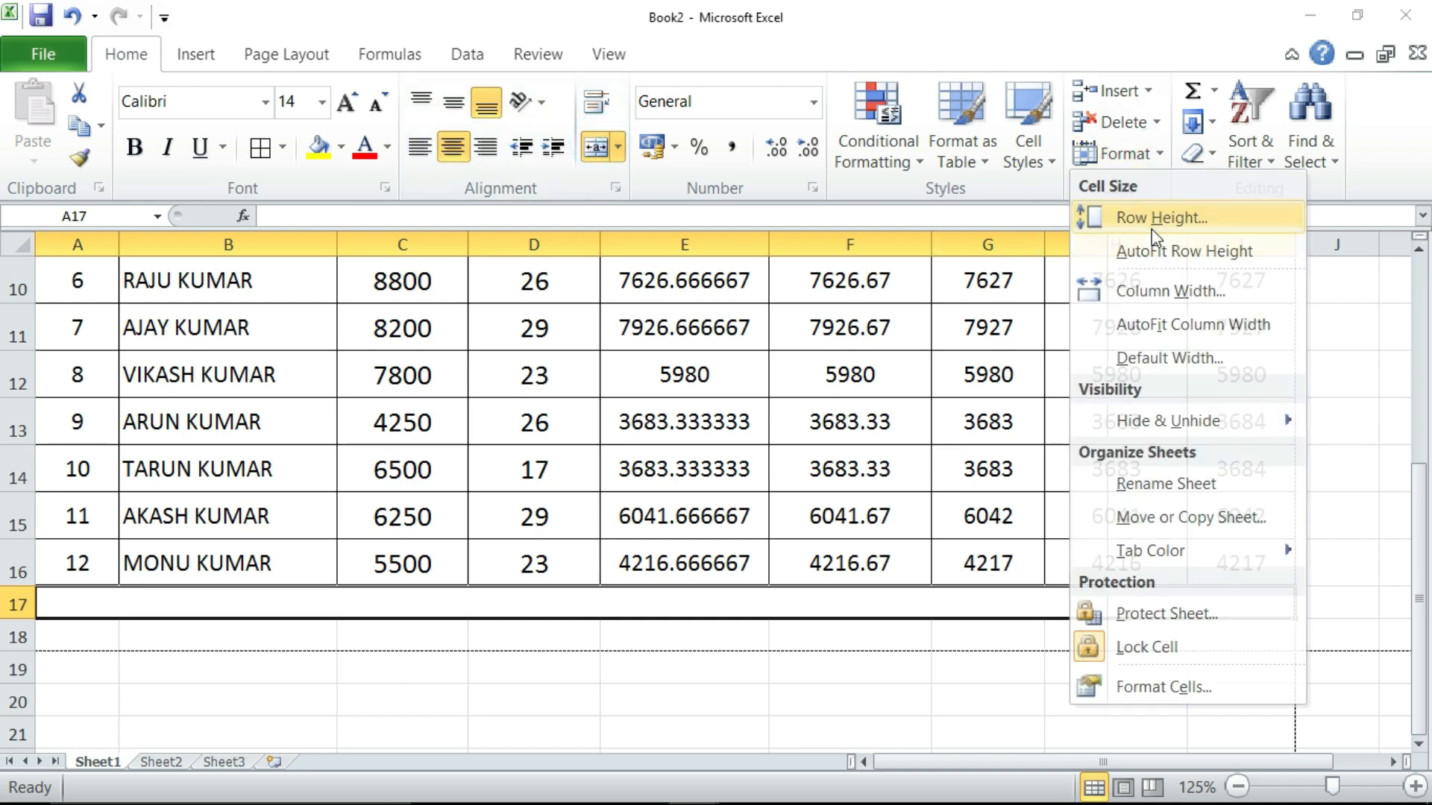
click(1153, 228)
key(Return)
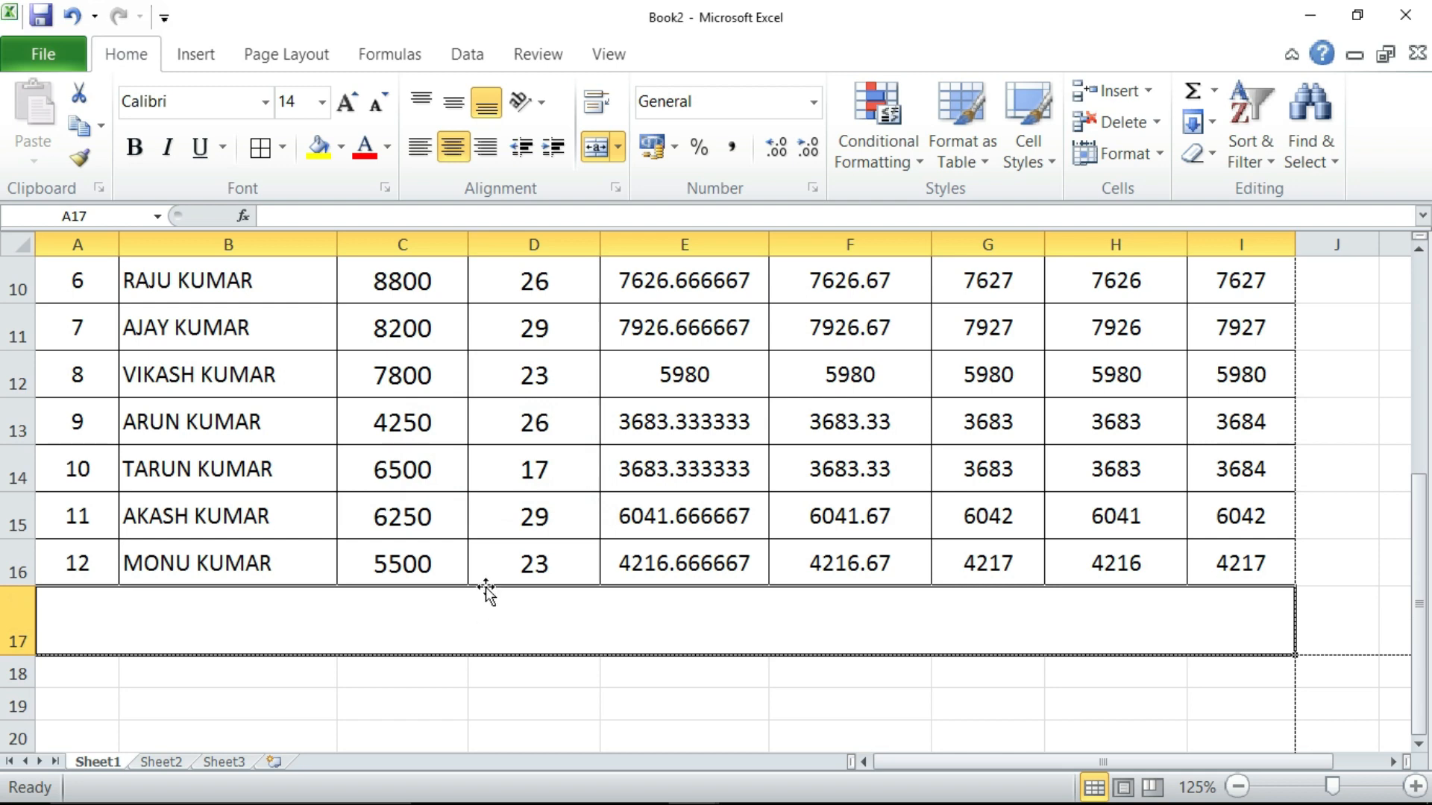
Step: Enter the footer text "Created By : Your Name" in the merged row 17
text(cR)
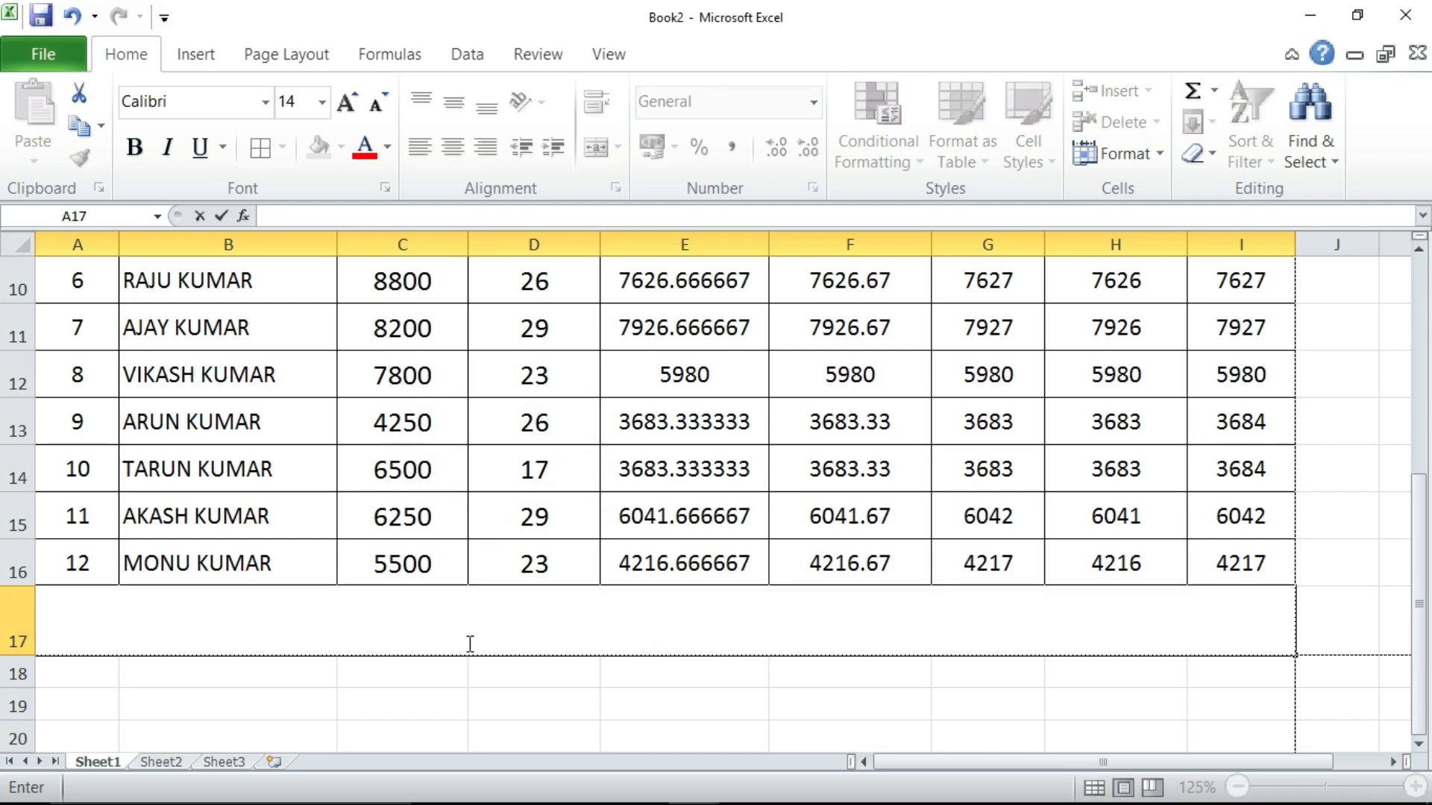
text(Created )
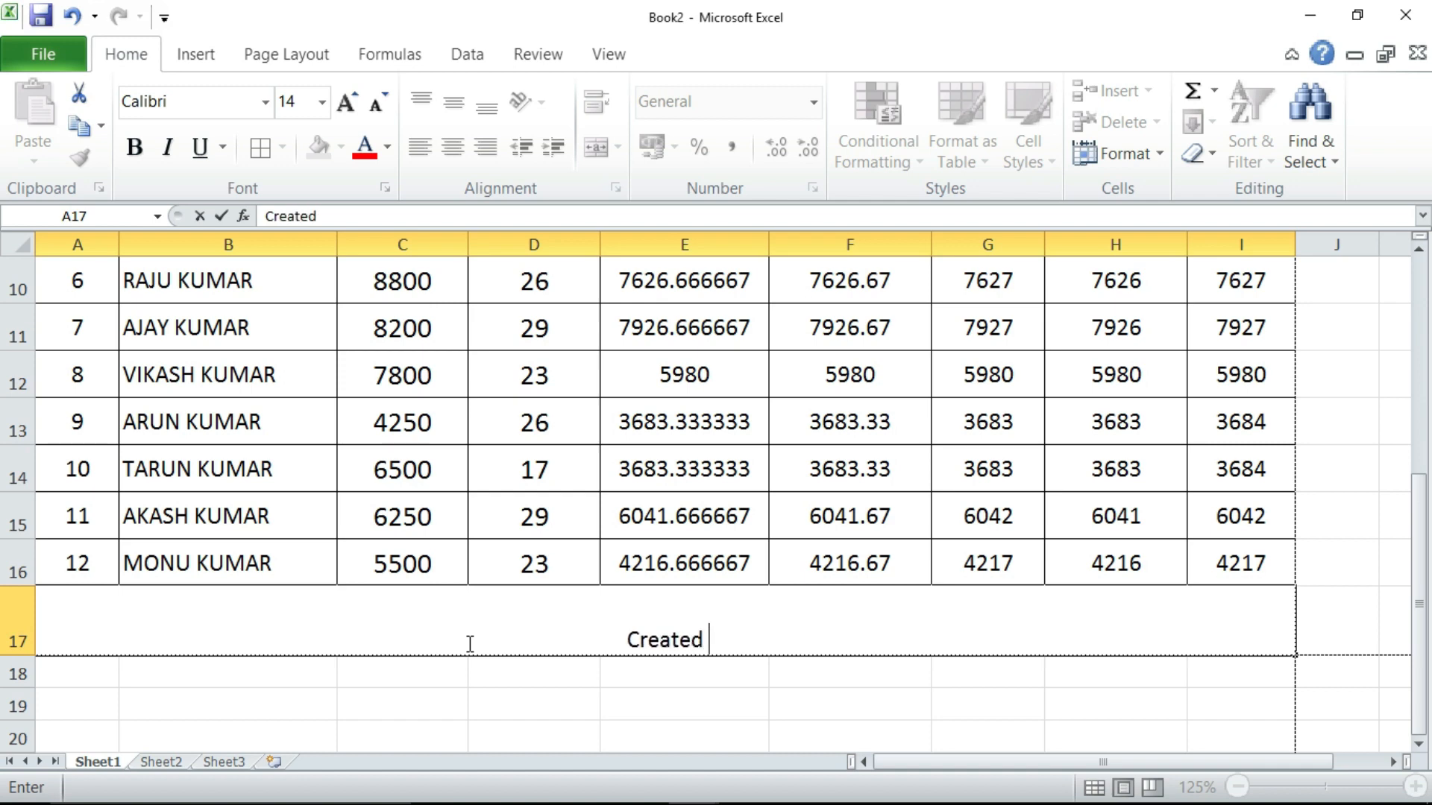
text(By : )
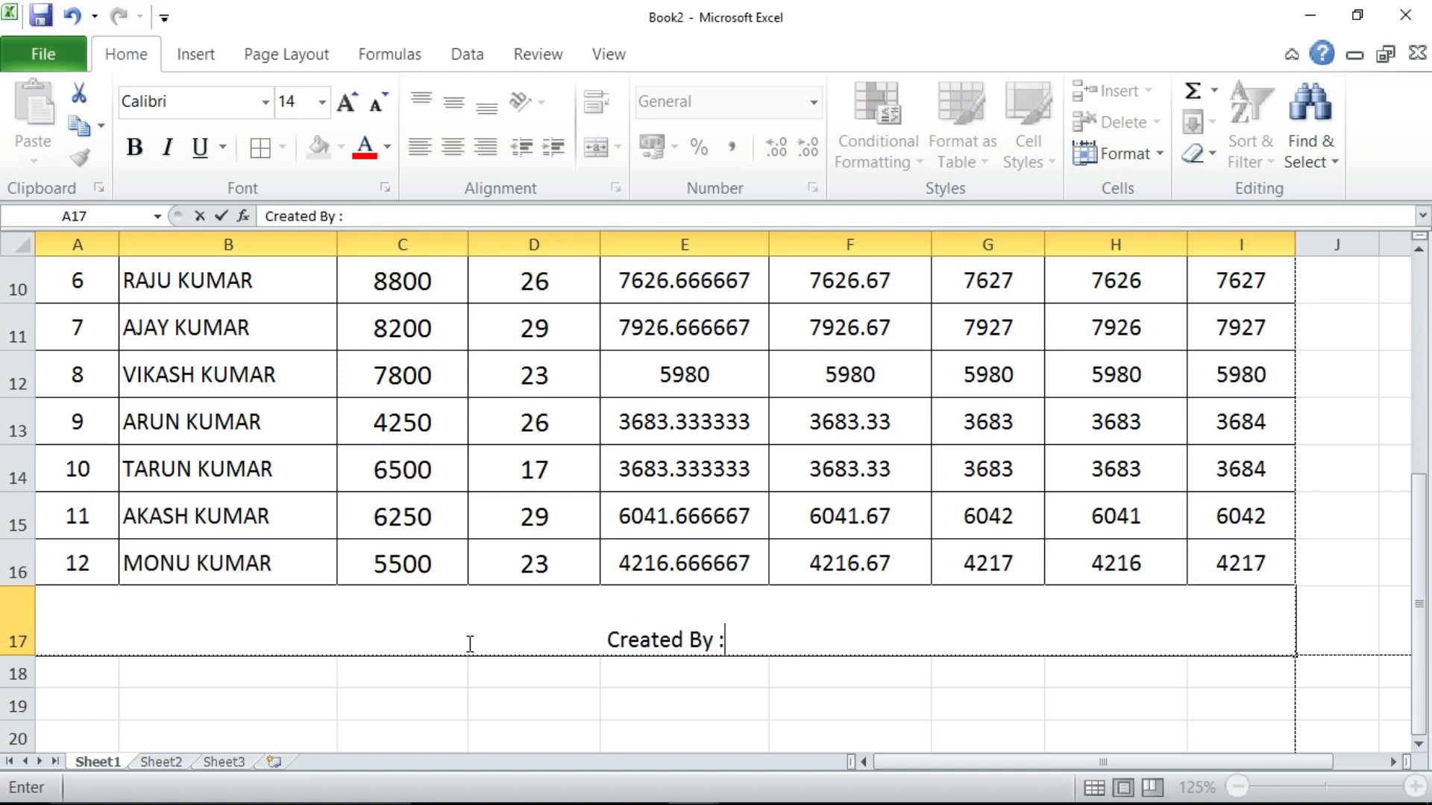
text(Your)
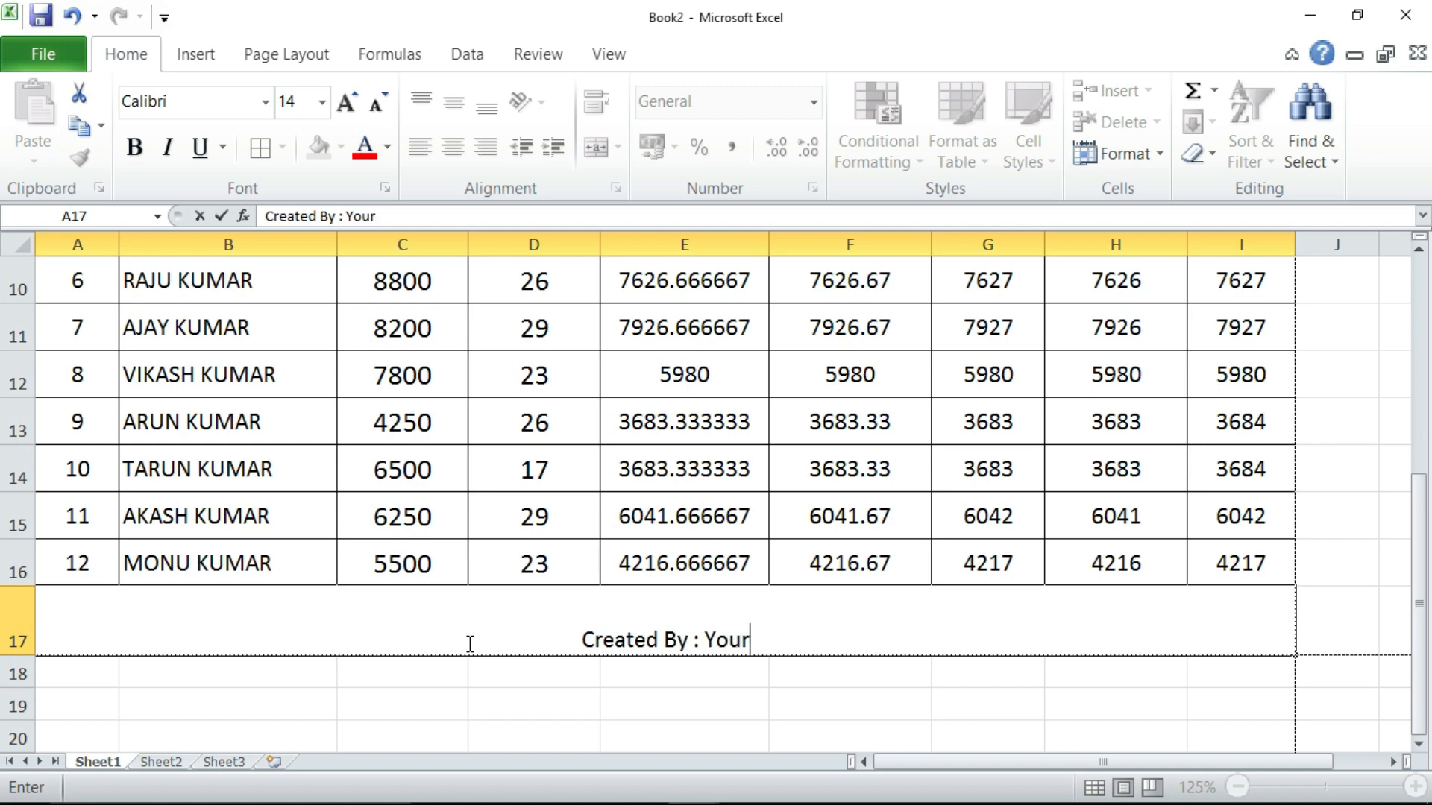
text( Name)
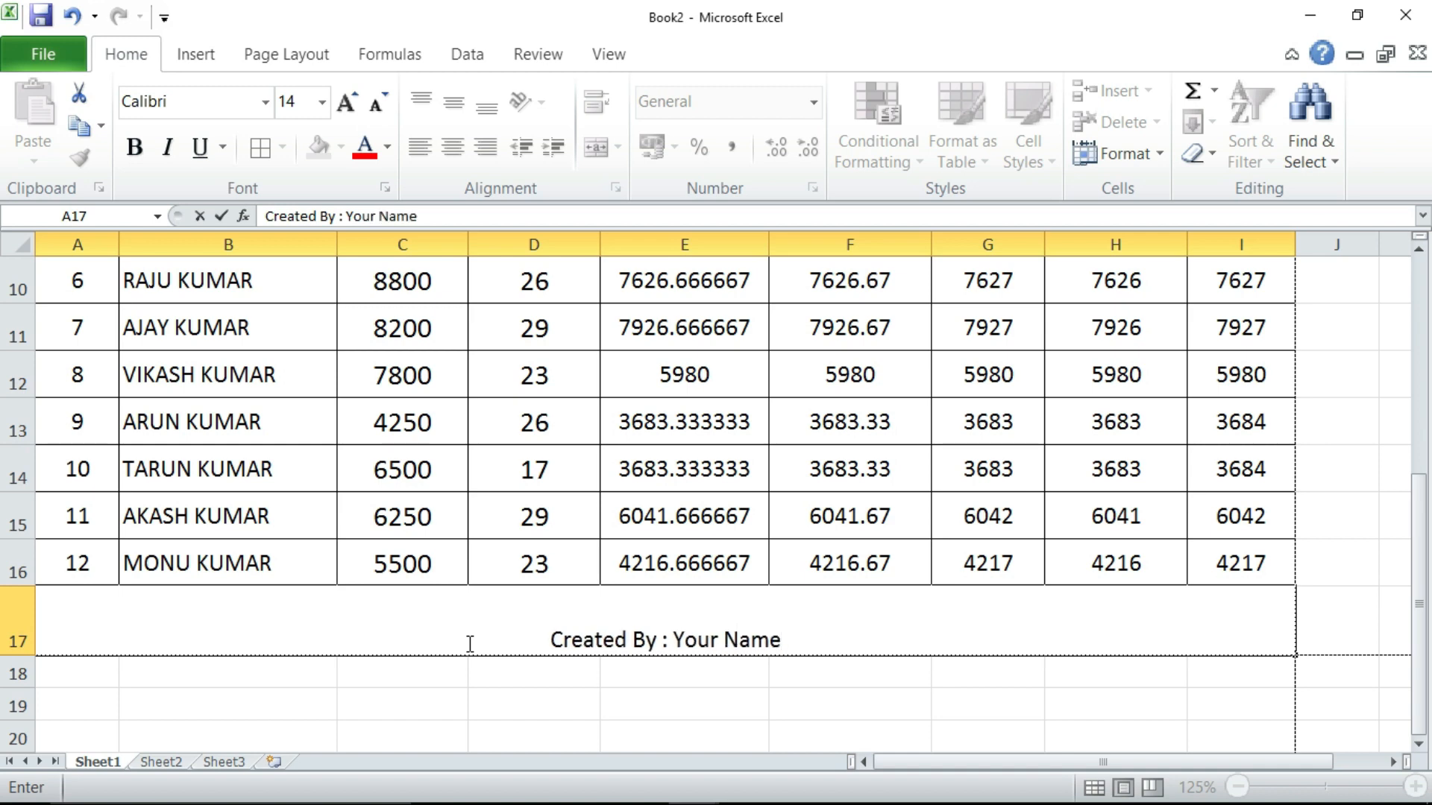
click(567, 670)
Step: Check the salary report in the print preview and widen the Employee Name column B slightly
scroll(567, 667, up, 3)
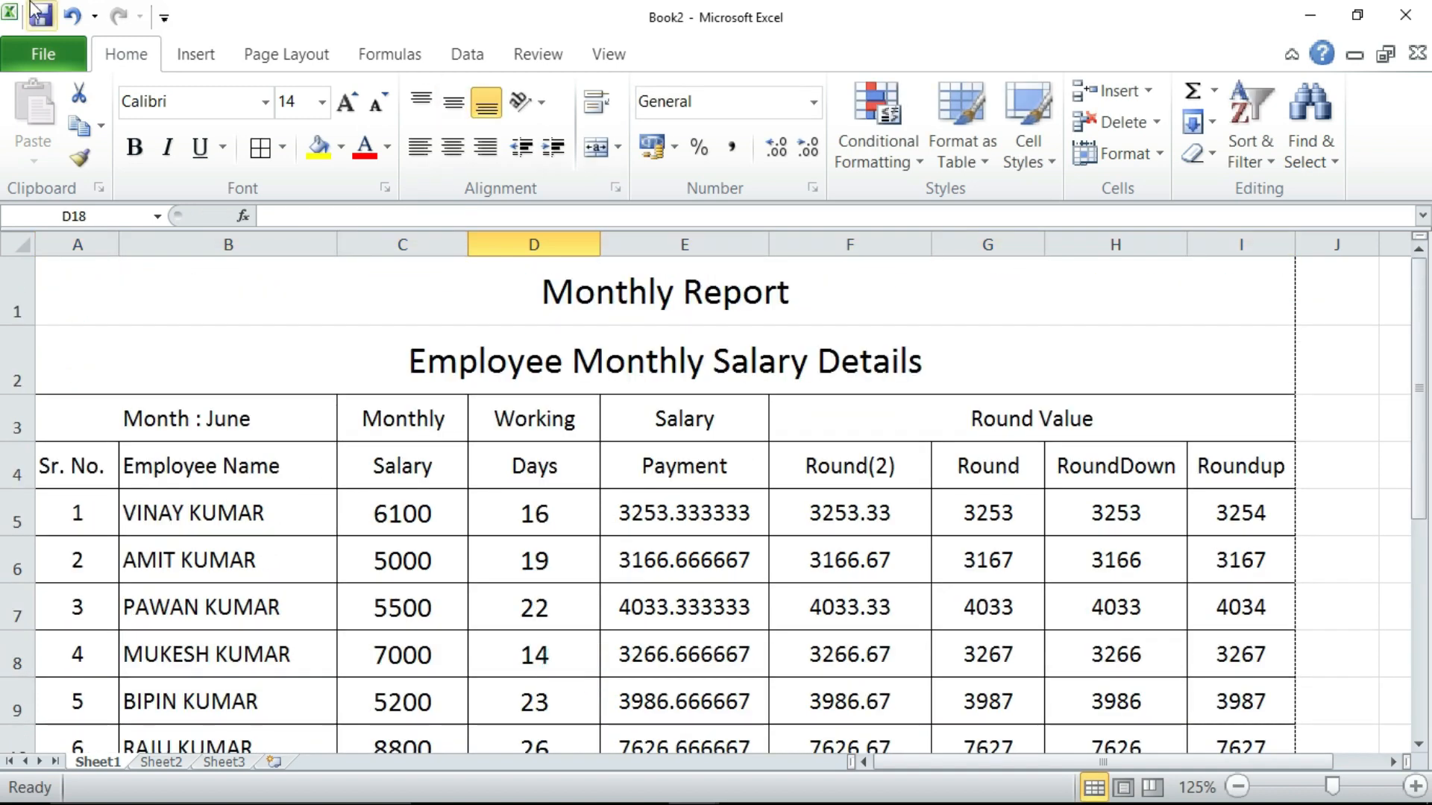
click(32, 55)
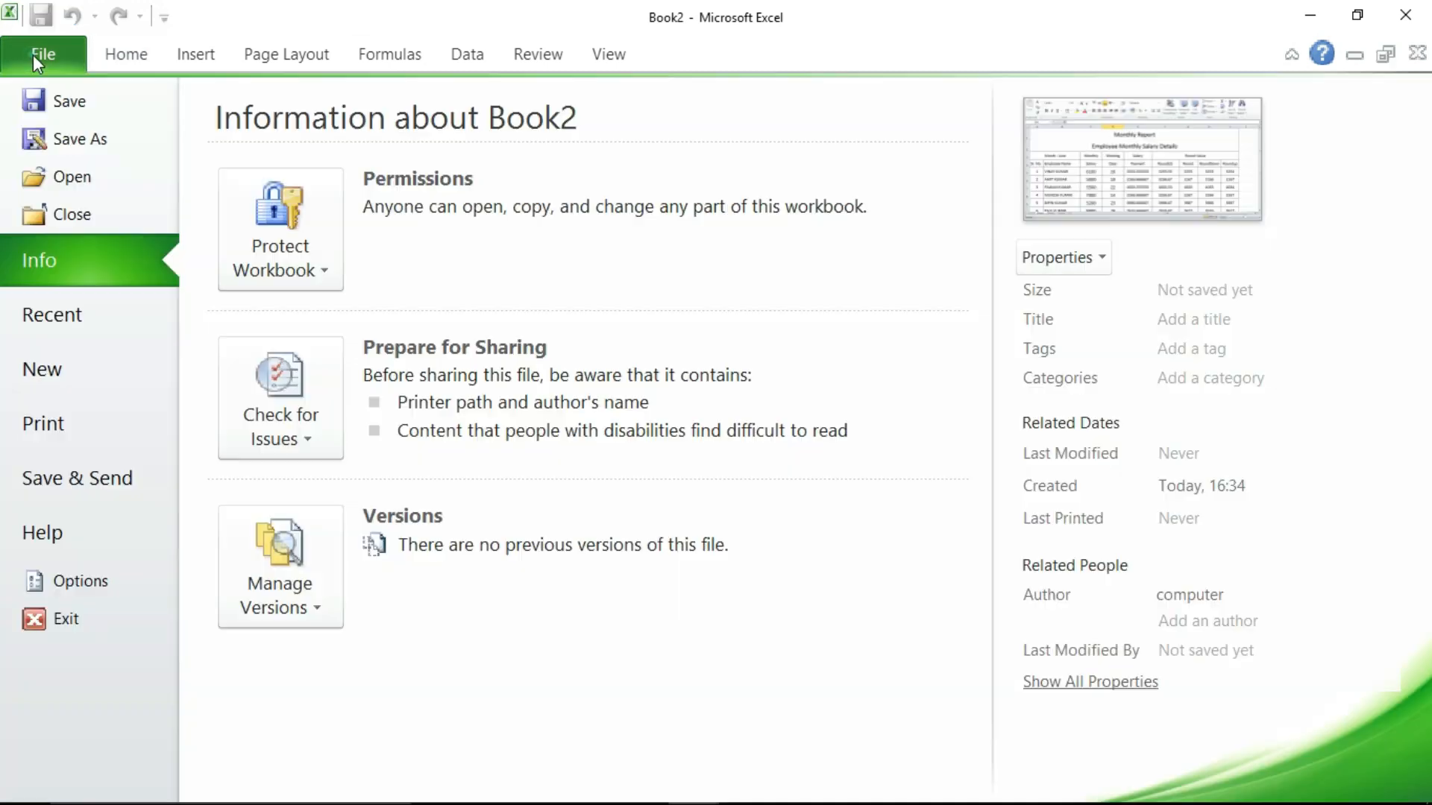
click(61, 428)
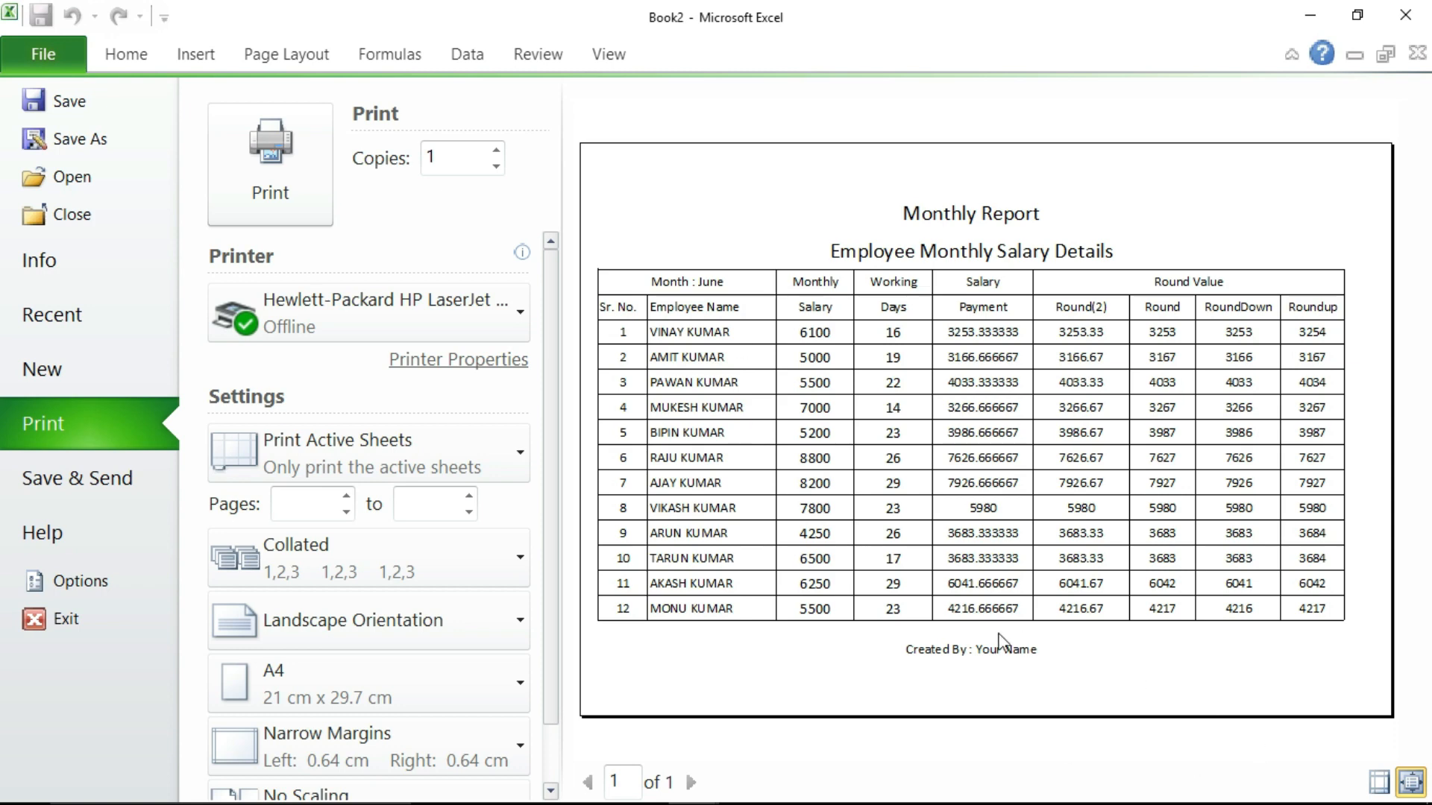
click(109, 66)
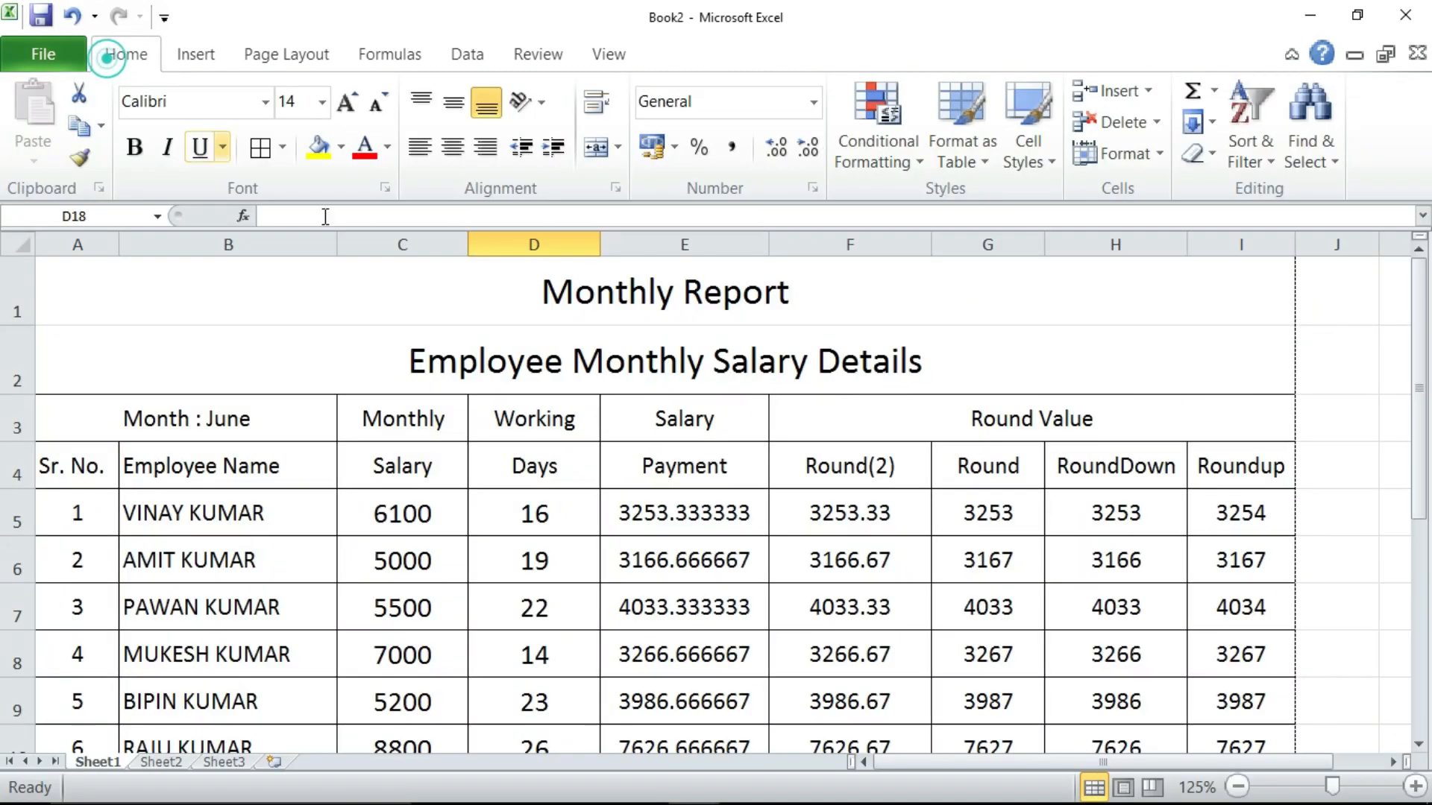
drag(336, 254, 358, 258)
Step: Add a border around the merged footer A17:I17 and open the print preview of the report
scroll(354, 263, down, 4)
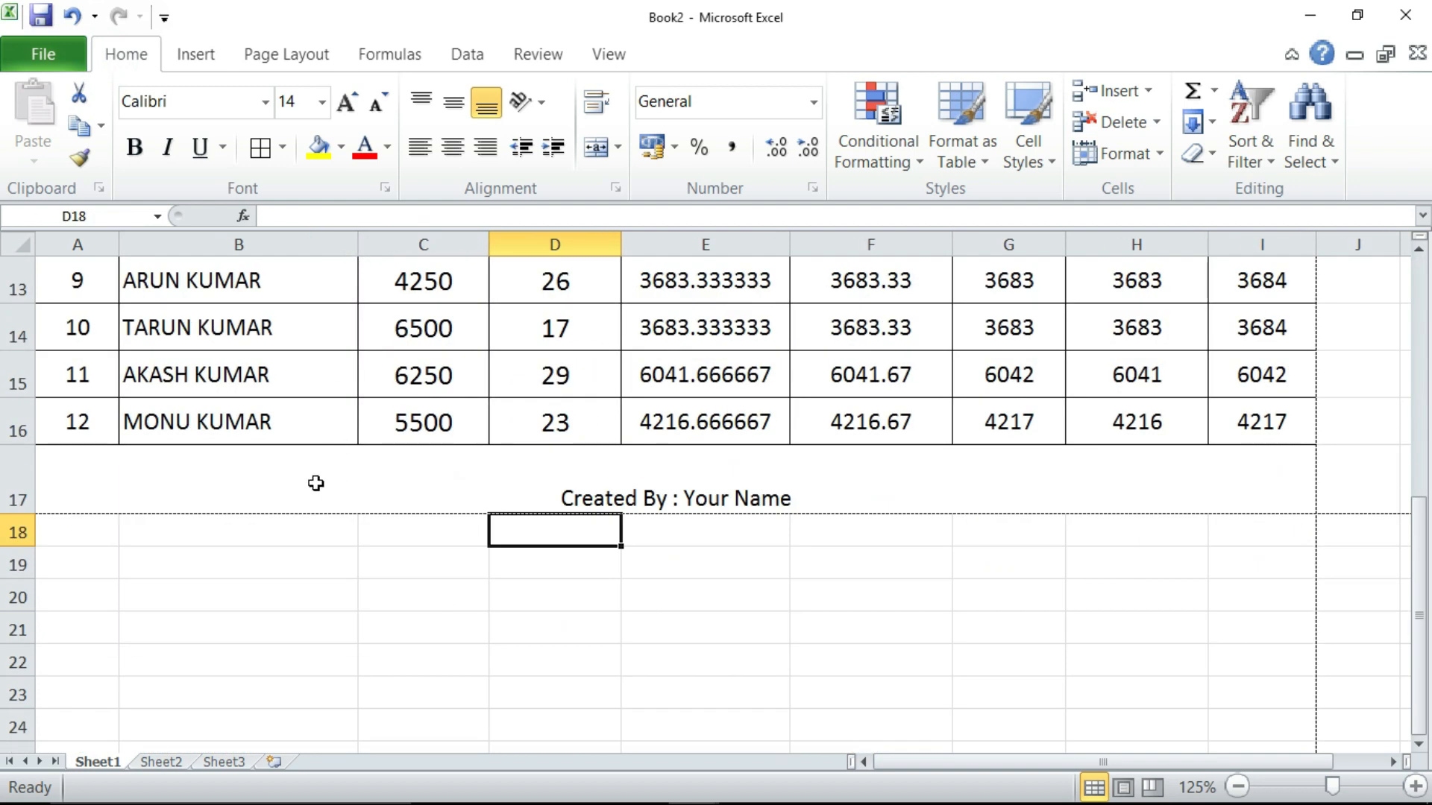
click(141, 462)
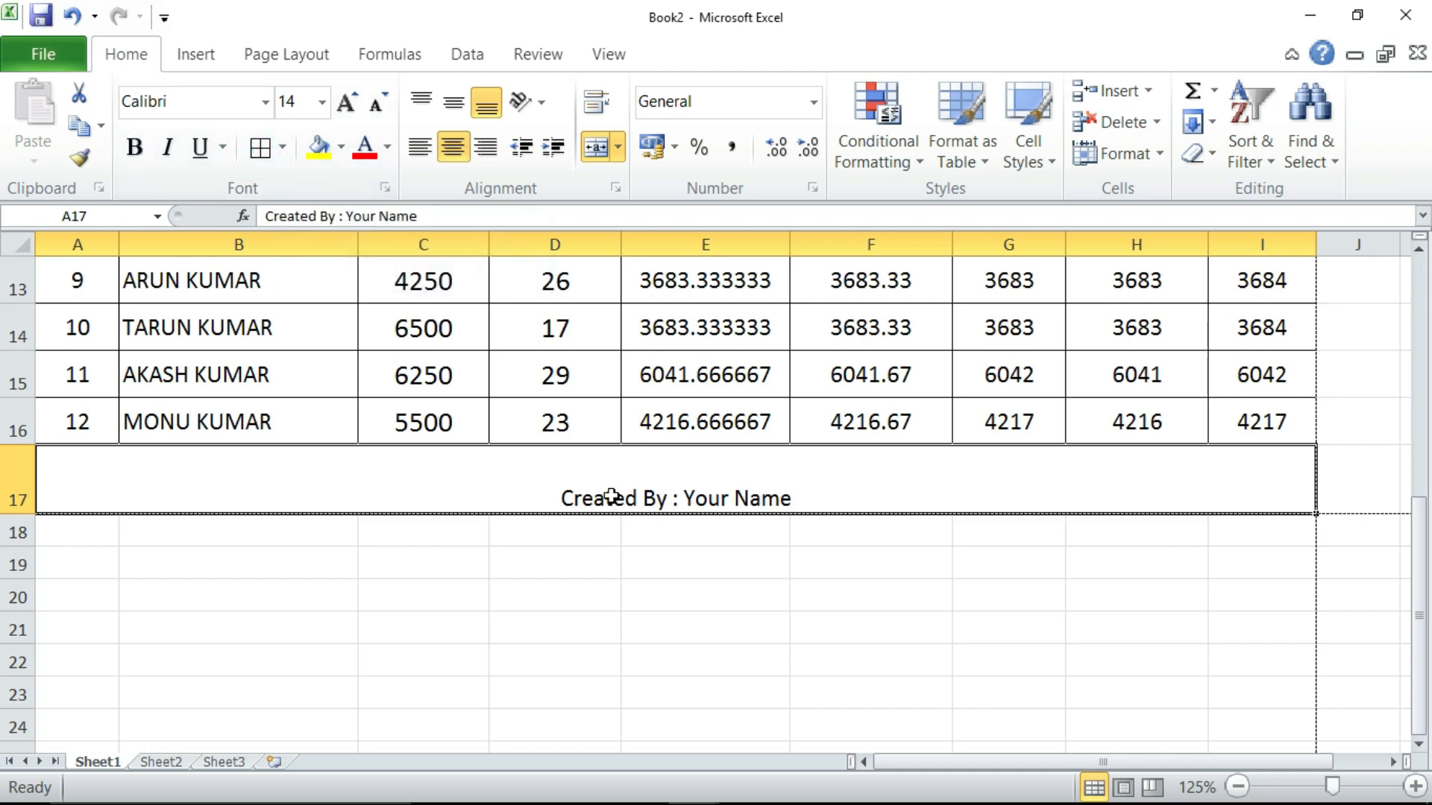
key(ctrl+p)
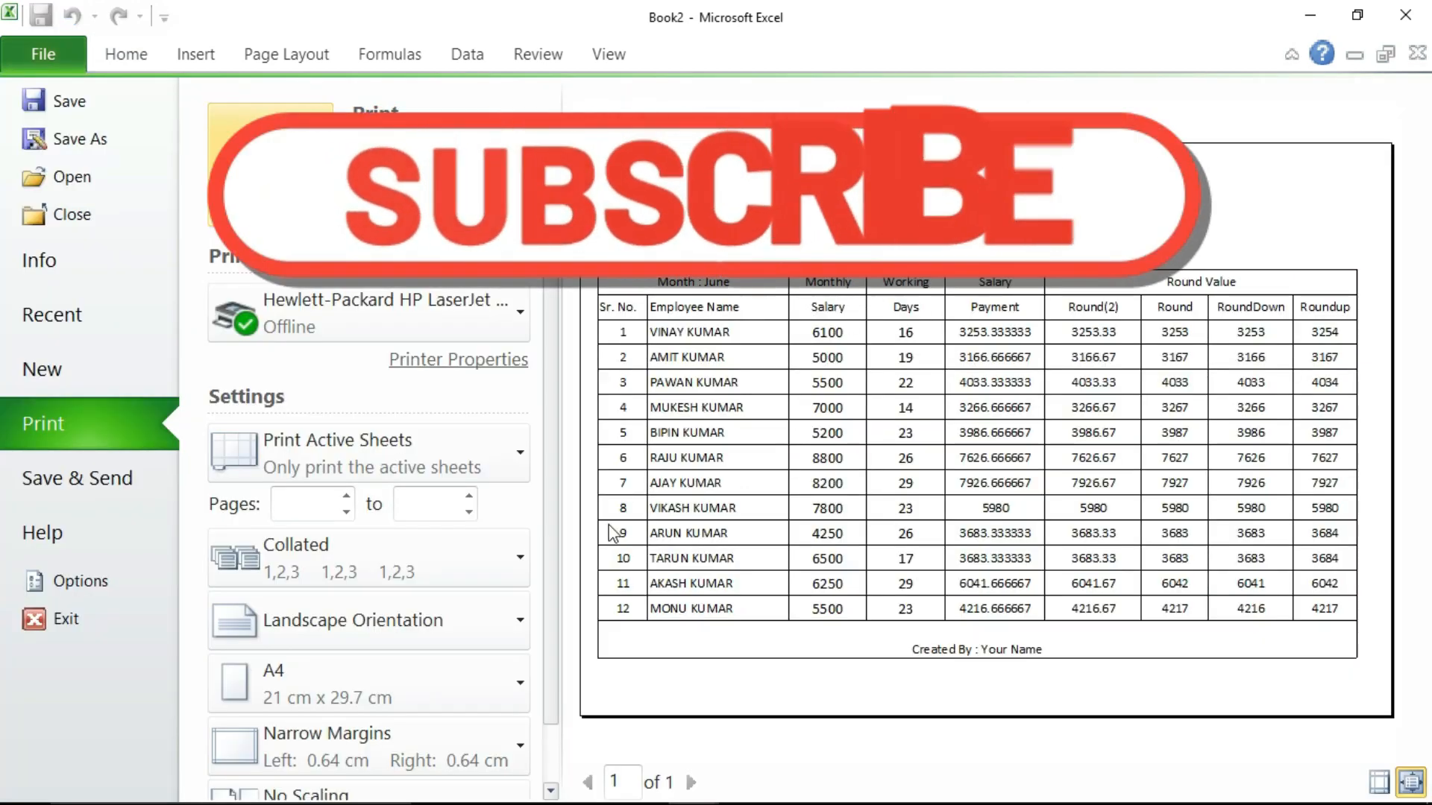